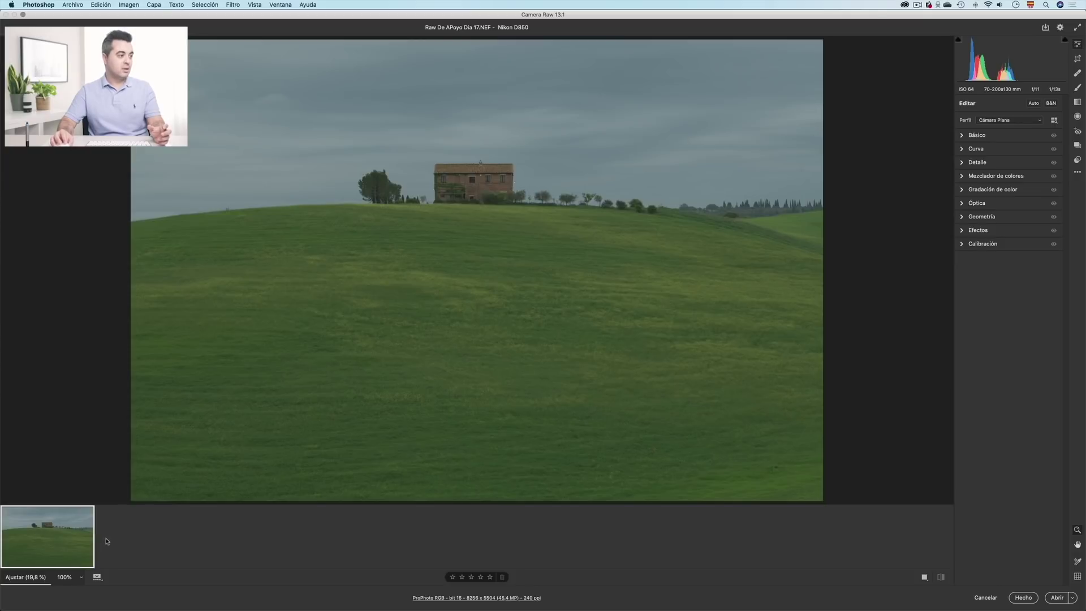
Hide the filmstrip and review the controls in the Básico, Detalle and Óptica adjustment sections.
{"action": "left_click", "coordinate": [97, 577]}
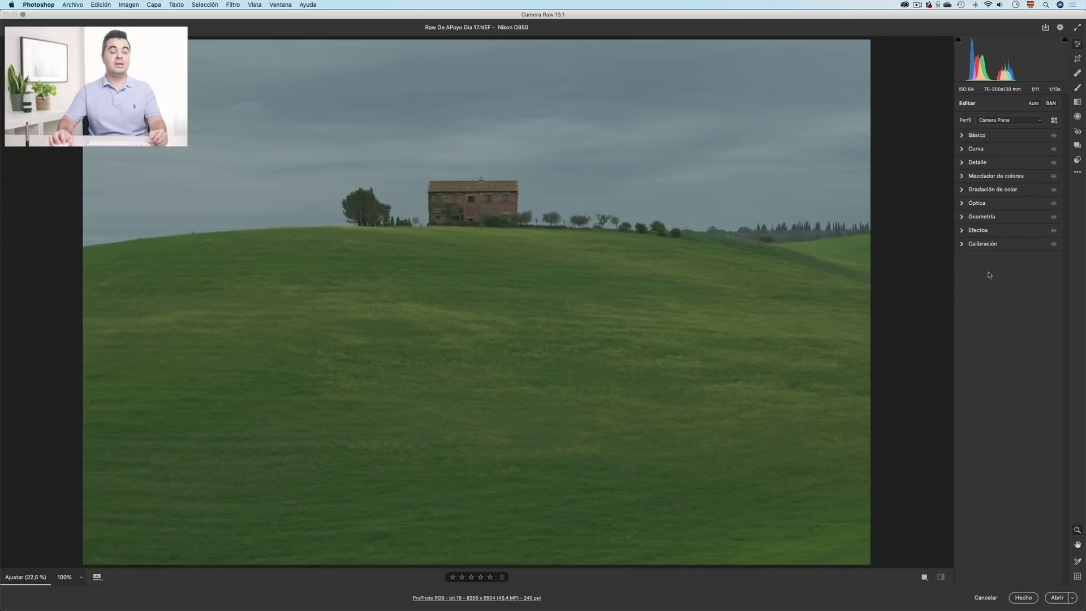
{"action": "left_click", "coordinate": [964, 136]}
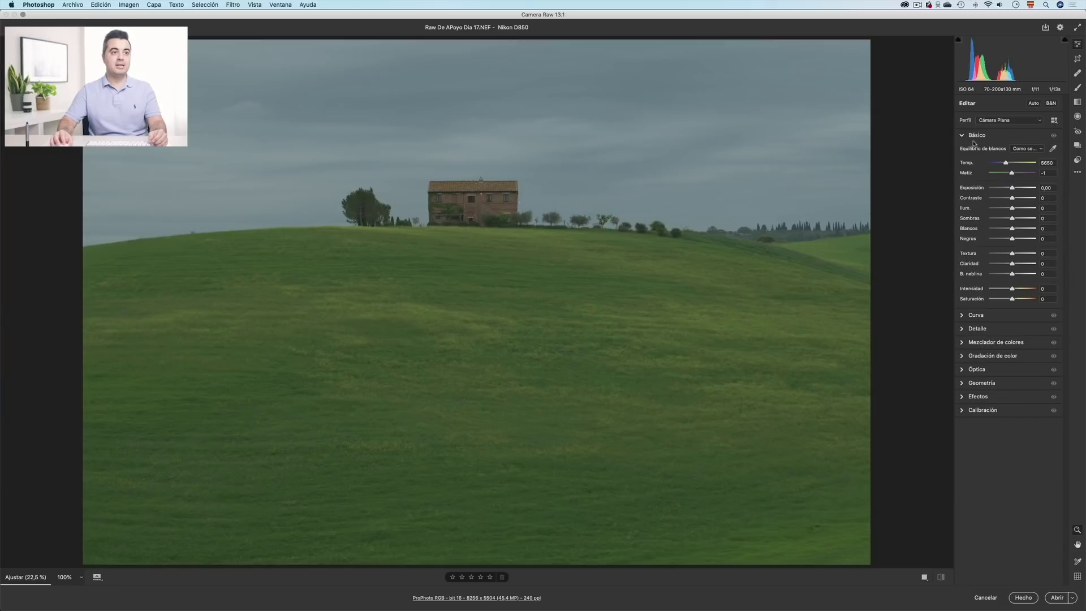
{"action": "left_click", "coordinate": [962, 137]}
{"action": "left_click", "coordinate": [961, 163]}
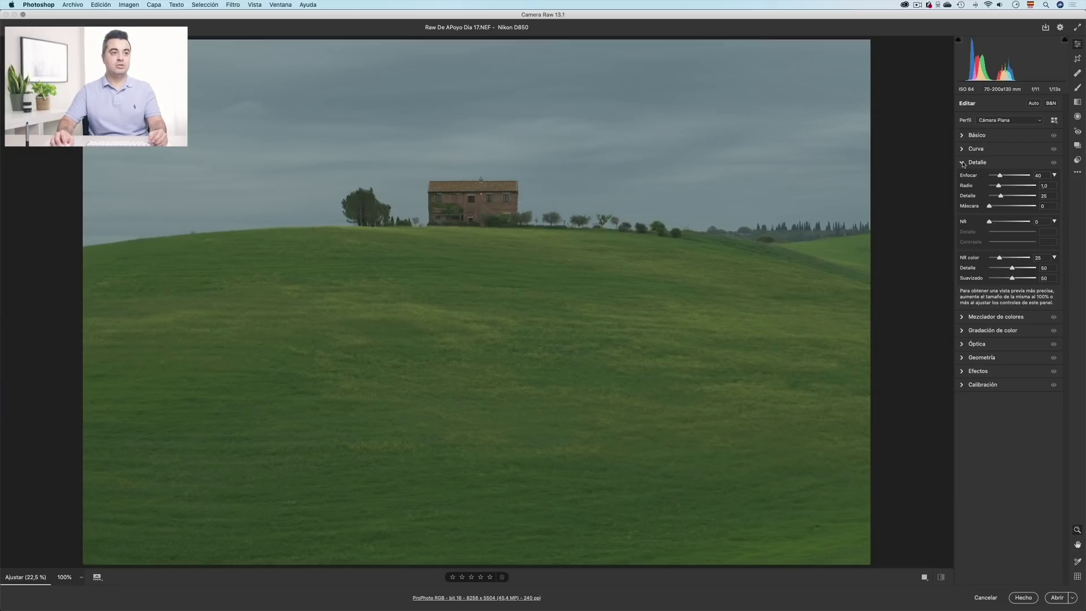
{"action": "left_click", "coordinate": [963, 163]}
{"action": "left_click", "coordinate": [962, 203]}
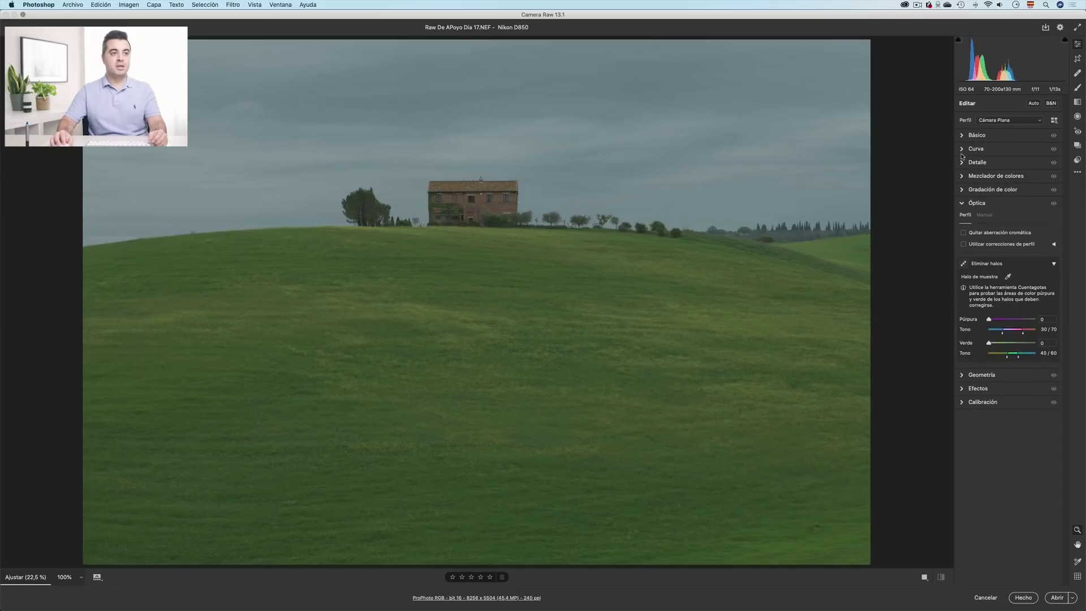
{"action": "left_click", "coordinate": [963, 135]}
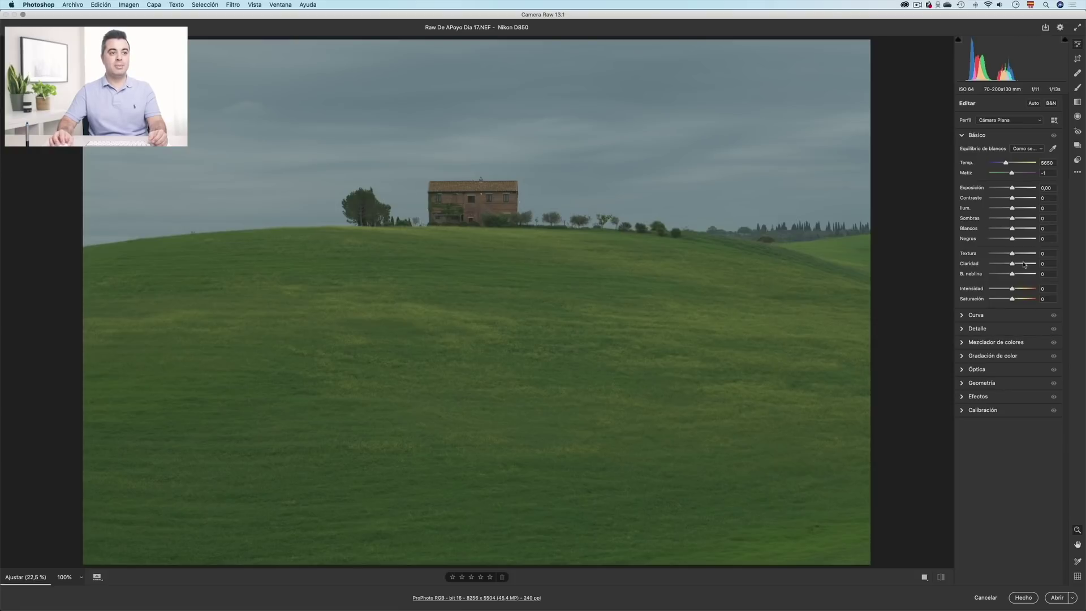
{"action": "left_click", "coordinate": [966, 136]}
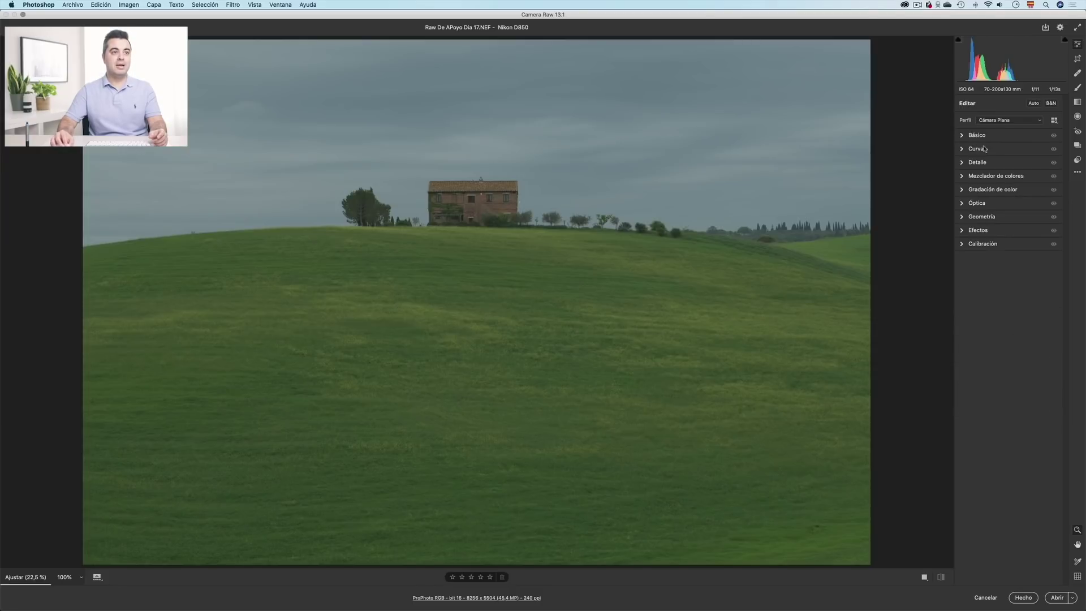
{"action": "left_click", "coordinate": [963, 136]}
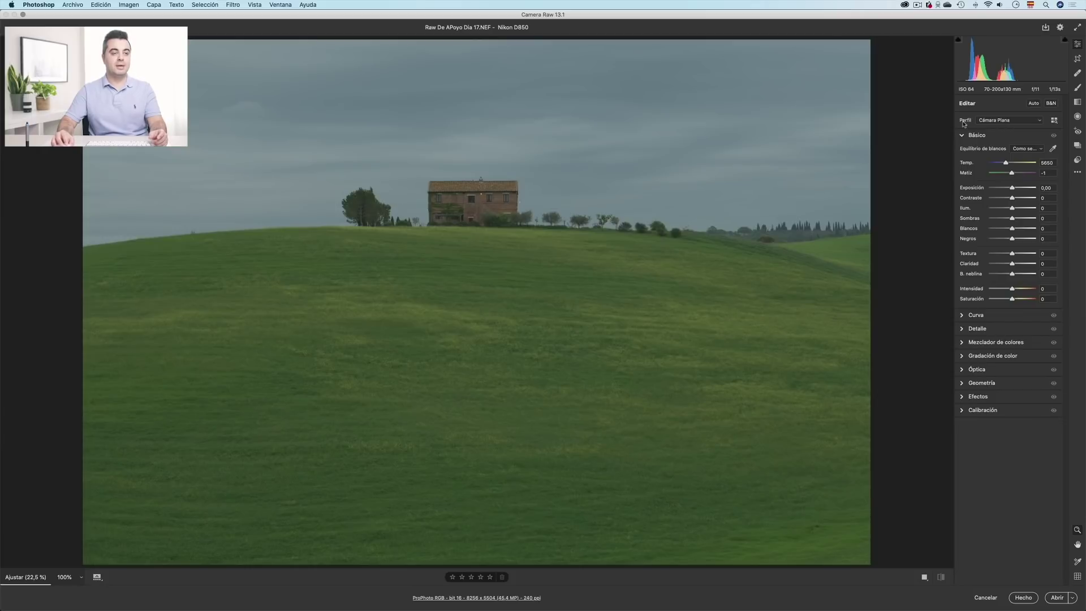
Try the Adobe Color and Adobe Neutro profiles on the photo to compare their colour and contrast.
{"action": "left_click", "coordinate": [1023, 122]}
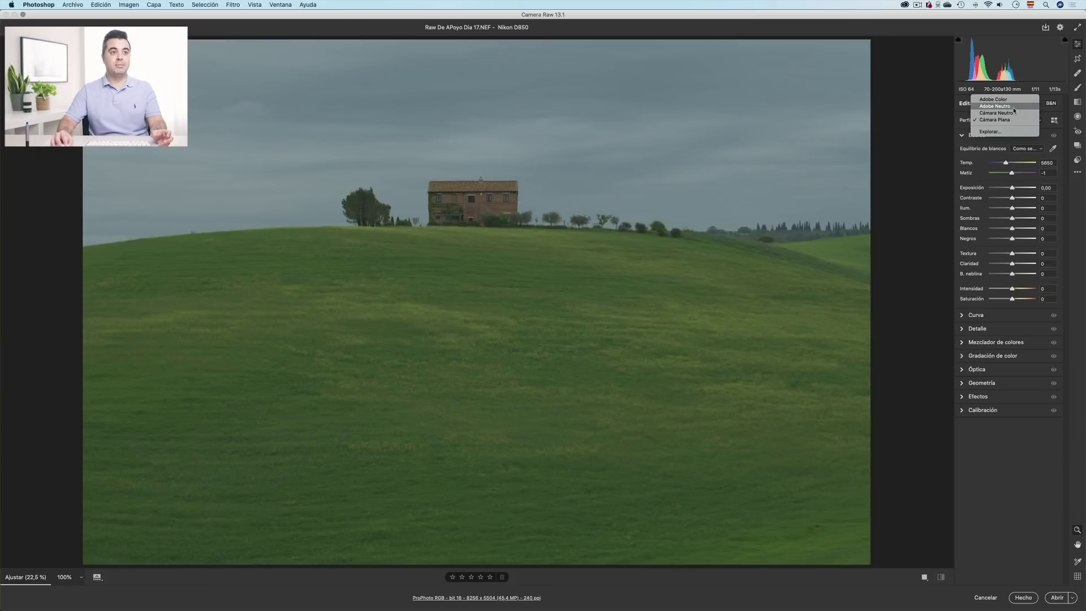
{"action": "left_click", "coordinate": [994, 133]}
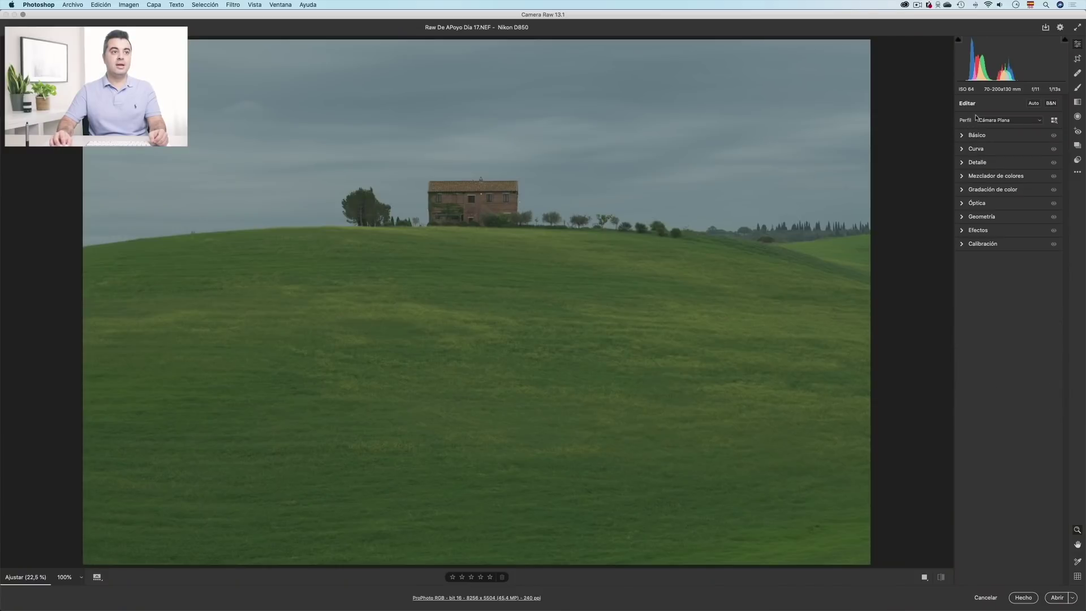
{"action": "left_click", "coordinate": [1001, 121]}
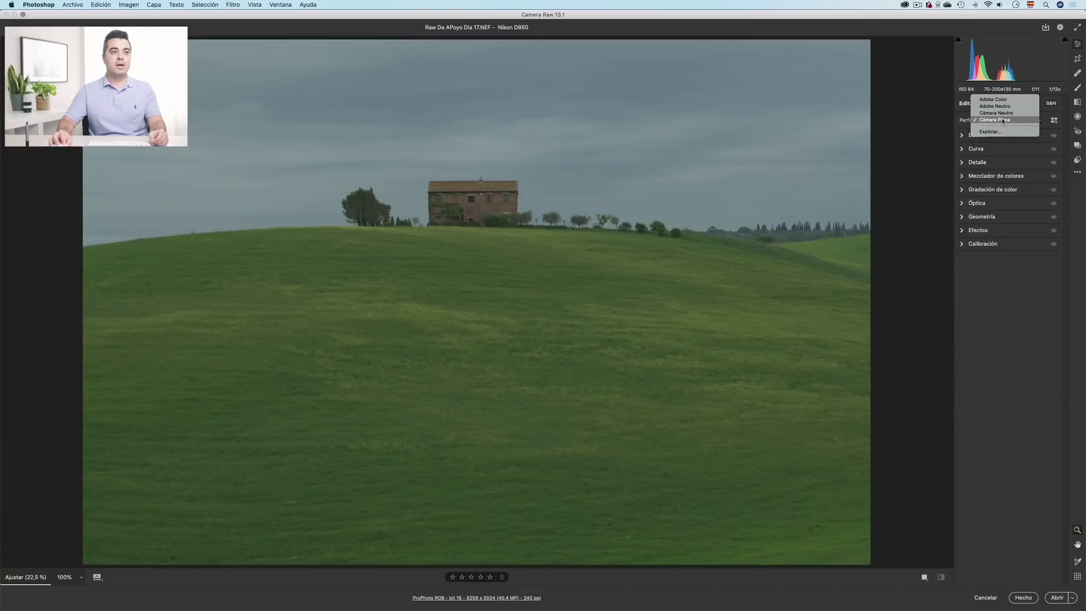
{"action": "left_click", "coordinate": [997, 99]}
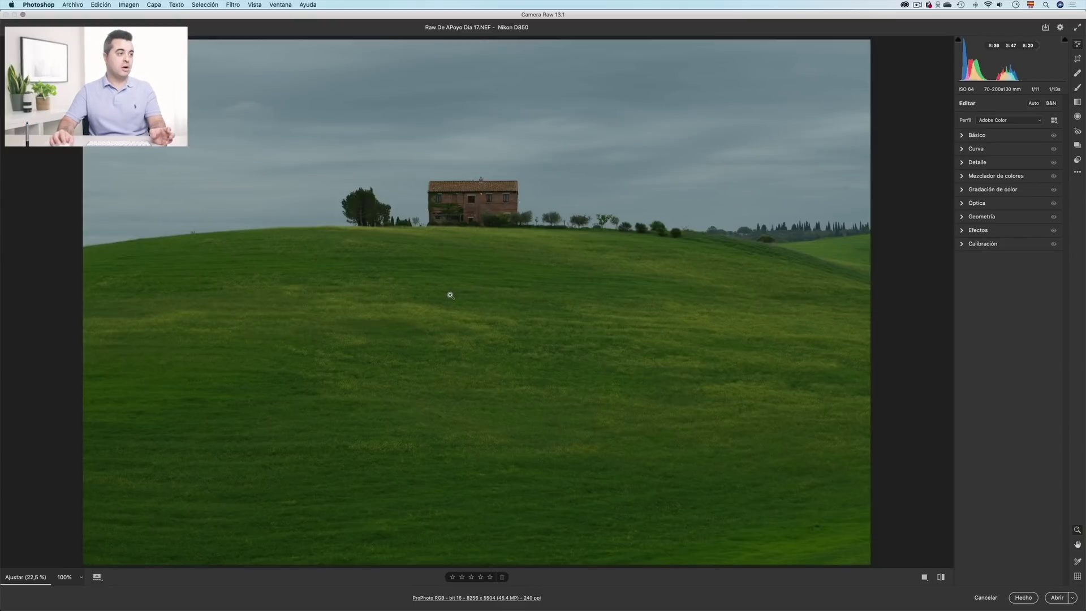
{"action": "left_click", "coordinate": [1013, 122]}
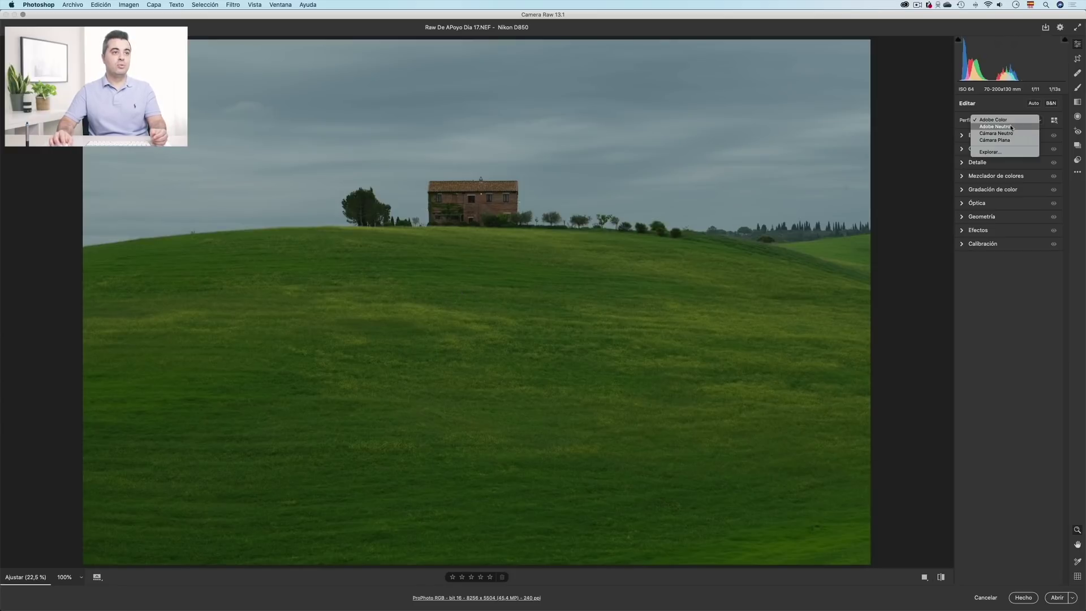
{"action": "left_click", "coordinate": [1012, 128]}
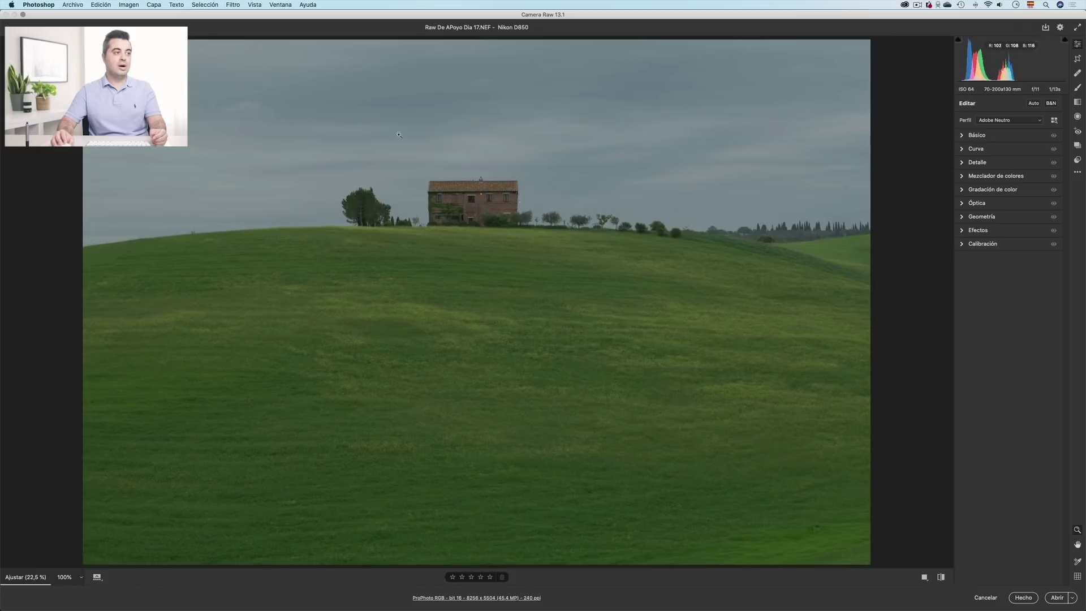
Browse the Adobe Raw and Coincidencia de cámara profiles, apply Adobe Color, and return to the edit settings.
{"action": "left_click", "coordinate": [1055, 121]}
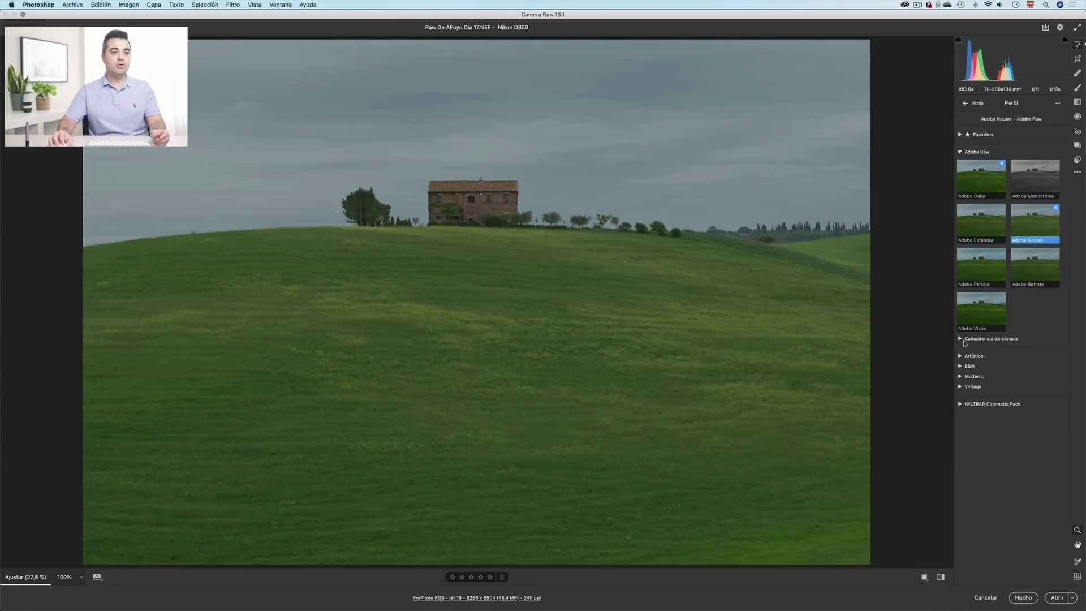
{"action": "left_click", "coordinate": [961, 340]}
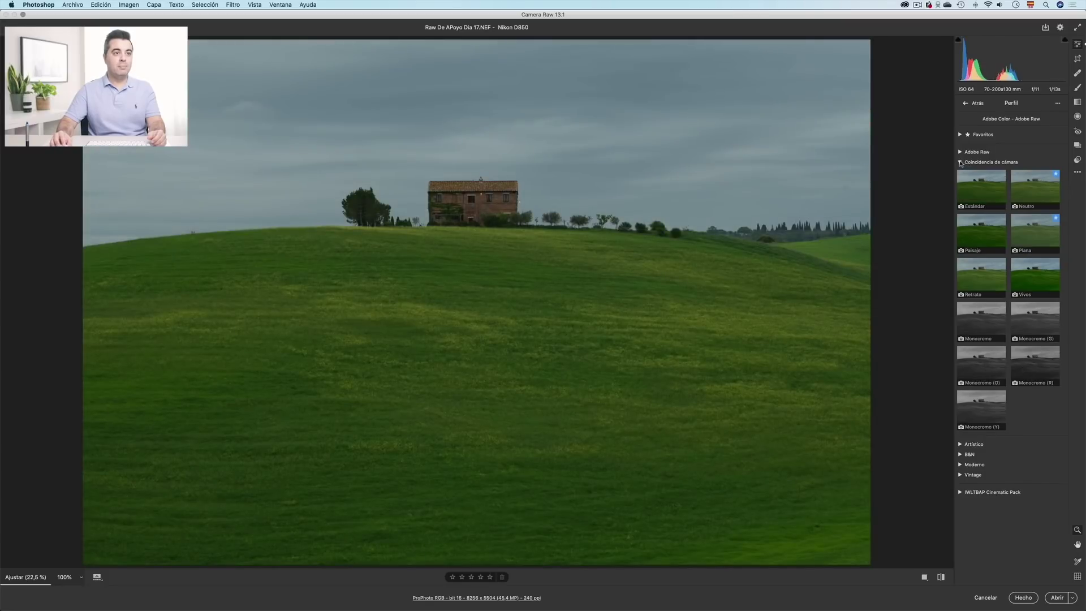
{"action": "left_click", "coordinate": [962, 153]}
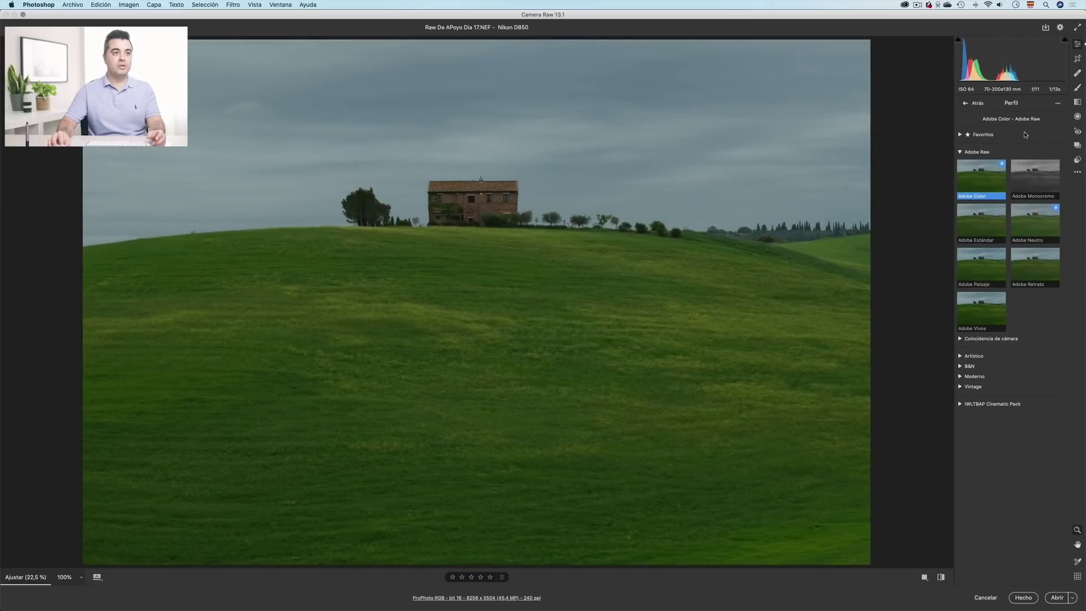
{"action": "left_click", "coordinate": [966, 104]}
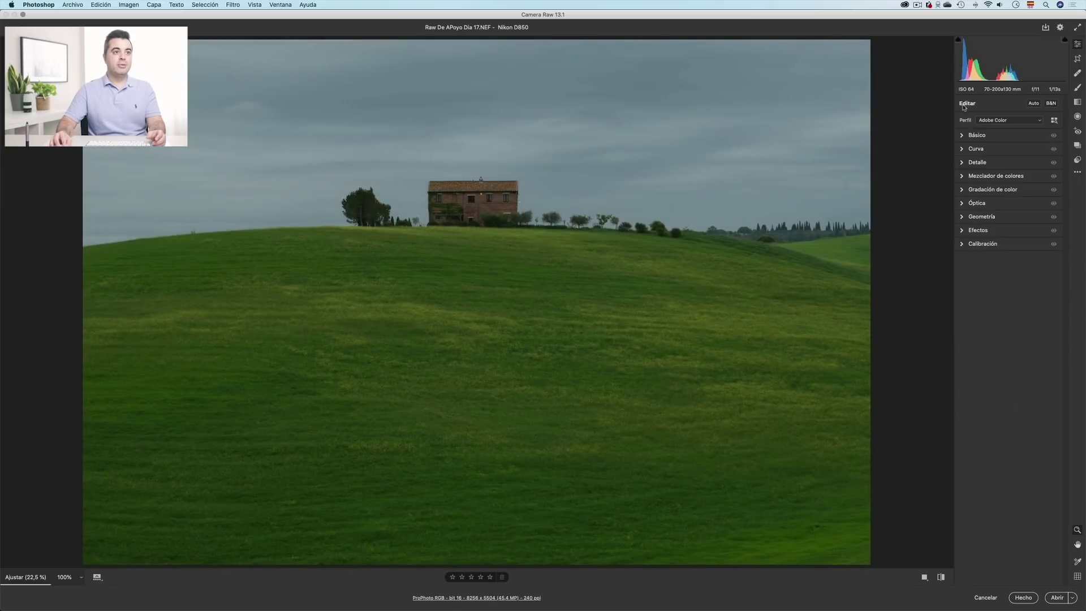
Set the white balance temperature to 5000, undoing a trial shift of the tint.
{"action": "left_click", "coordinate": [962, 136]}
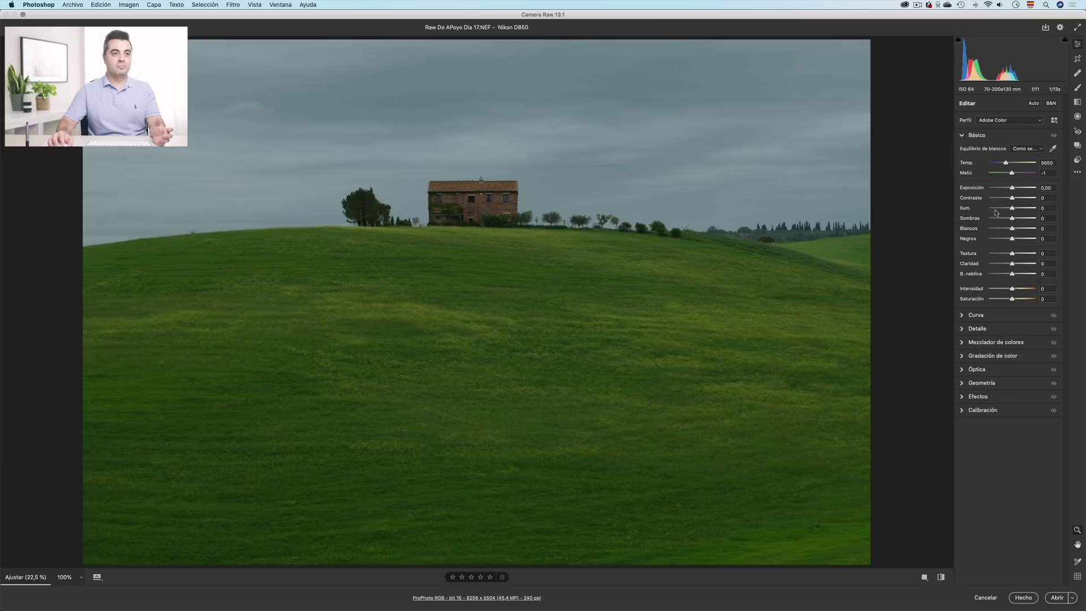
{"action": "mouse_move", "coordinate": [1006, 163]}
{"action": "left_mouse_down"}
{"action": "mouse_move", "coordinate": [1021, 176]}
{"action": "mouse_move", "coordinate": [1001, 176]}
{"action": "left_mouse_up"}
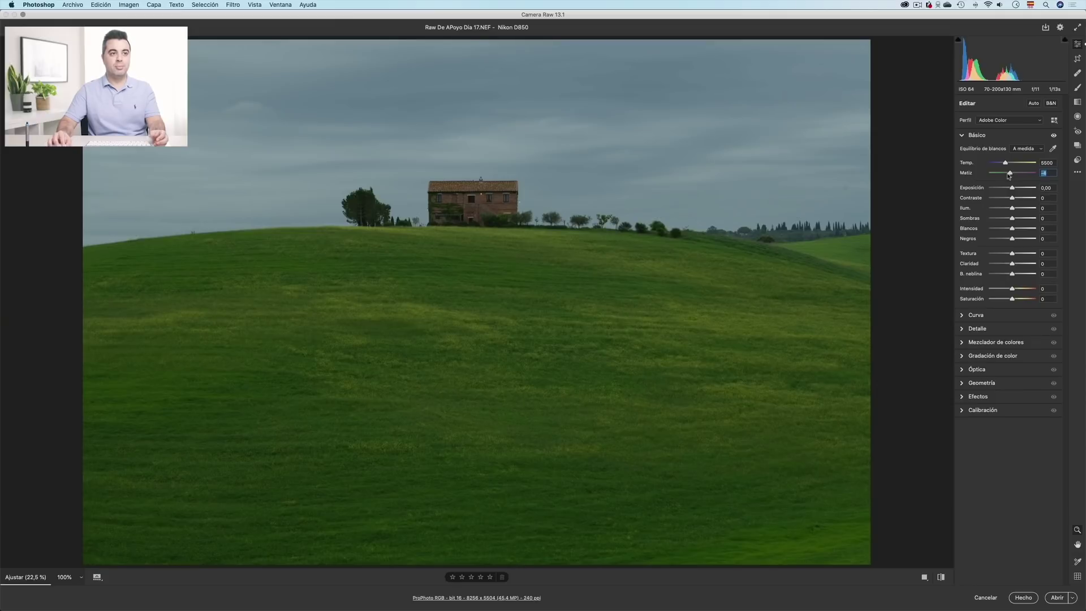
{"action": "left_click_drag", "start_coordinate": [1008, 174], "coordinate": [1000, 174]}
{"action": "key", "text": "super+z"}
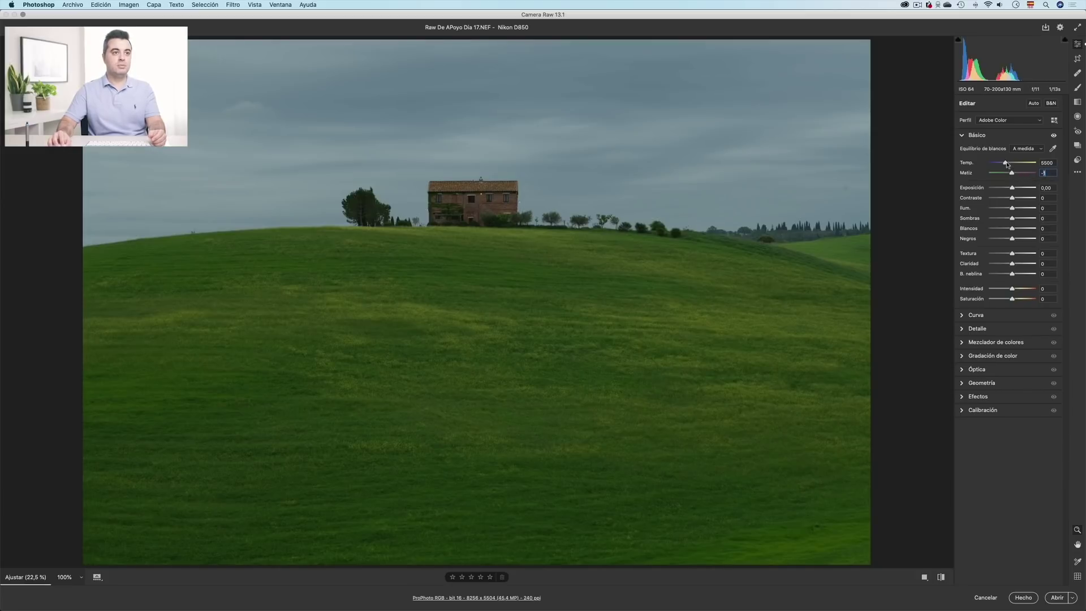
{"action": "left_click_drag", "start_coordinate": [1007, 164], "coordinate": [1005, 165]}
{"action": "left_click", "coordinate": [1045, 164]}
{"action": "type", "text": "5000"}
{"action": "key", "text": "Return"}
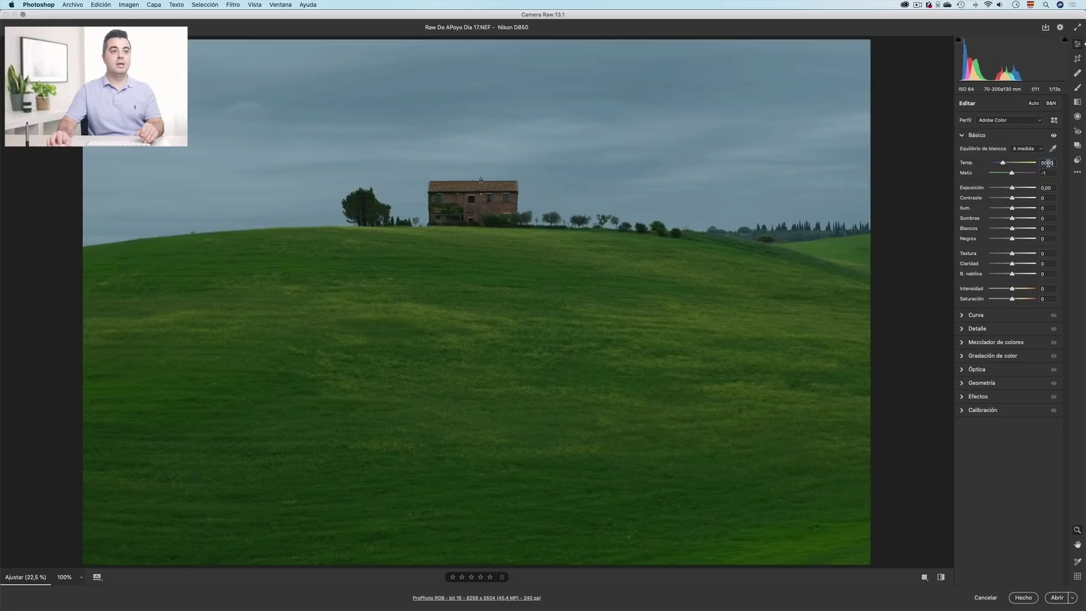
Set the exposure to +0,35 and reset the contrast to 0 after trying higher and lower contrast.
{"action": "left_click_drag", "start_coordinate": [1013, 190], "coordinate": [1011, 199]}
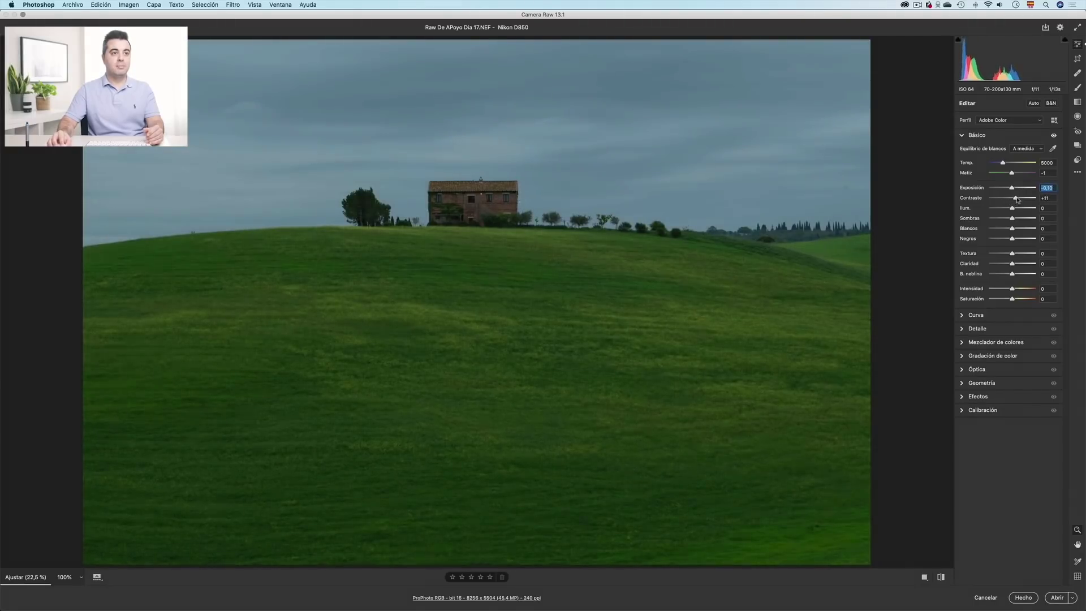
{"action": "left_click_drag", "start_coordinate": [1020, 200], "coordinate": [1011, 199]}
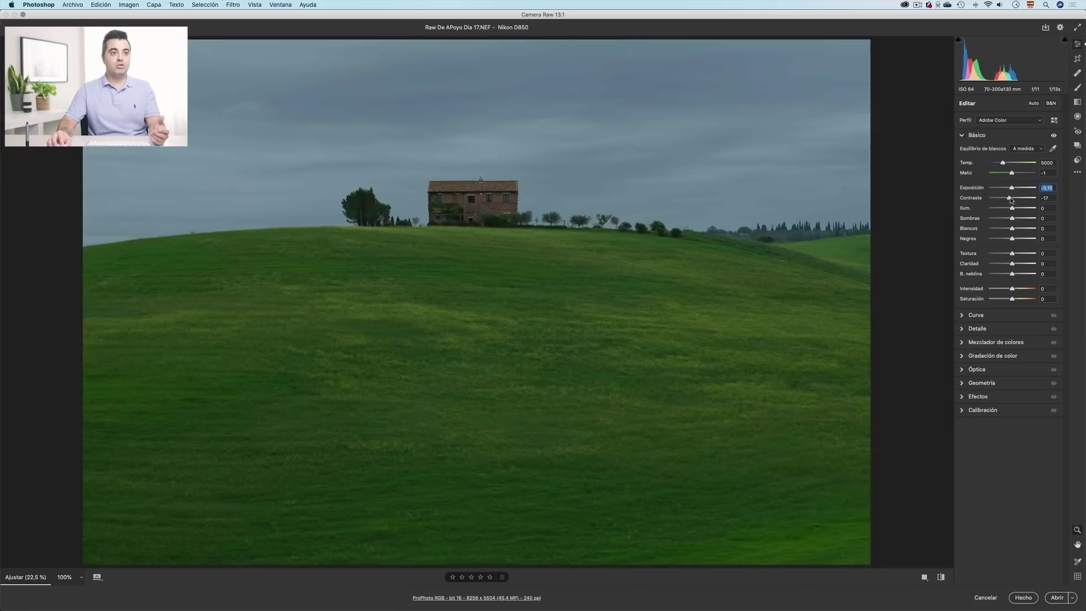
{"action": "double_click", "coordinate": [1014, 198]}
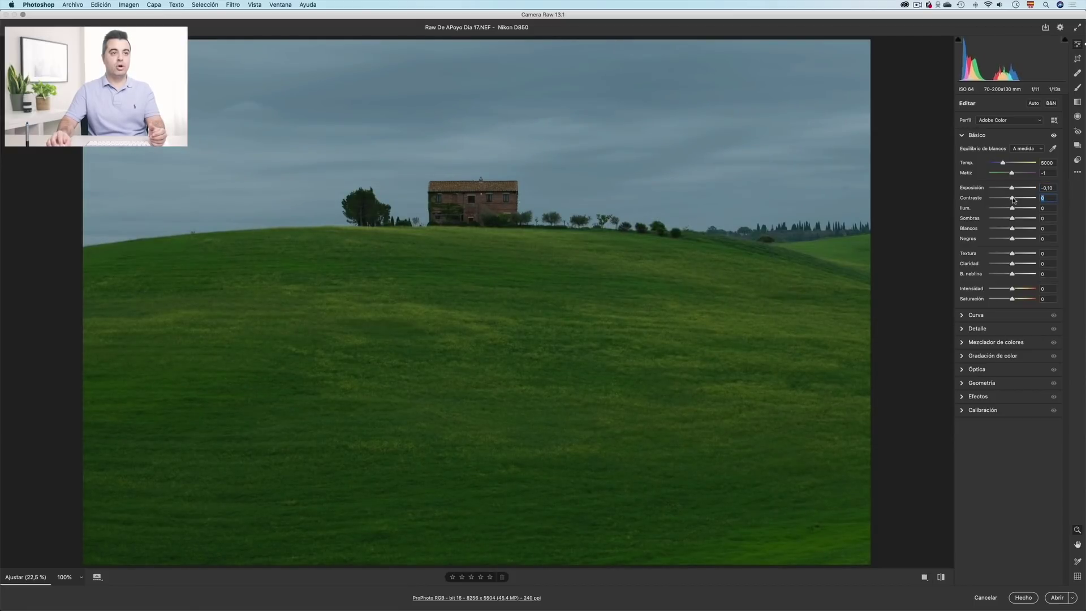
{"action": "left_click_drag", "start_coordinate": [1012, 187], "coordinate": [1016, 189]}
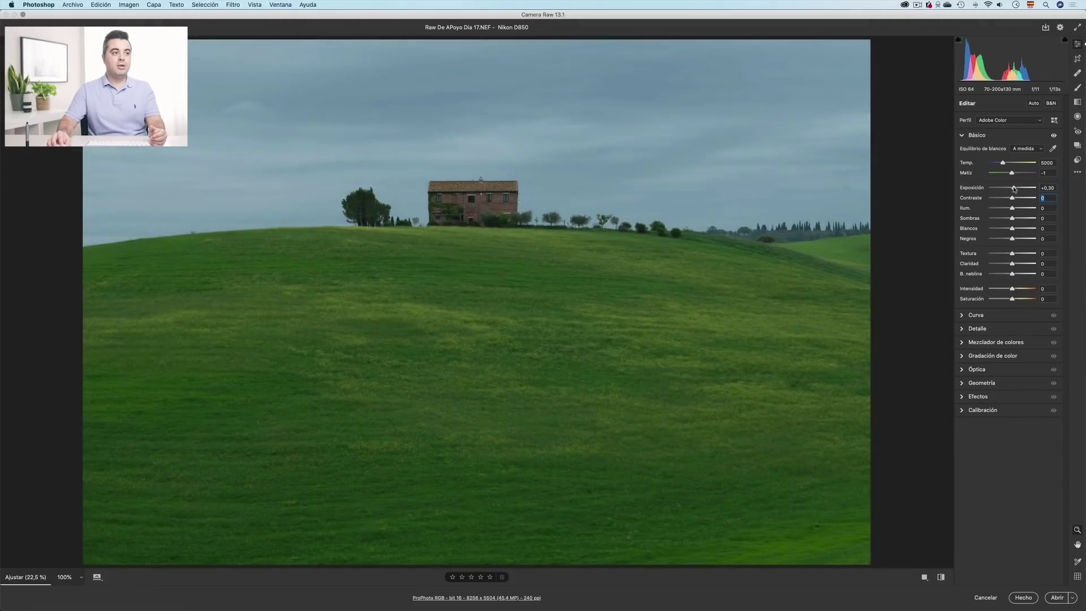
{"action": "left_click", "coordinate": [1015, 189]}
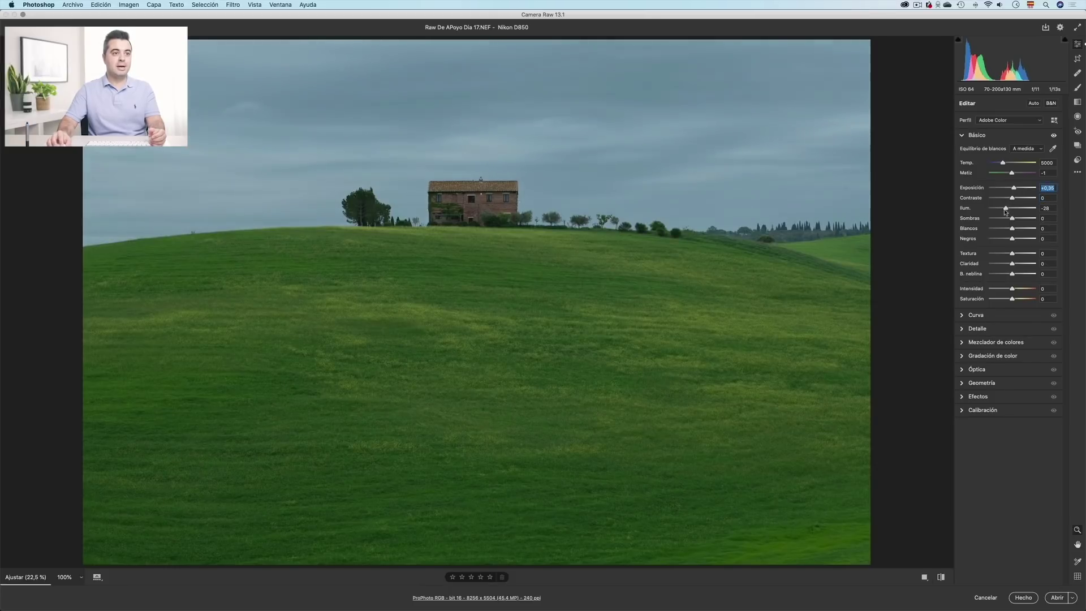
Raise the highlights (Ilum.) to +43 and lower the shadows (Sombras) to -20.
{"action": "mouse_move", "coordinate": [1013, 210]}
{"action": "left_mouse_down"}
{"action": "mouse_move", "coordinate": [997, 210]}
{"action": "mouse_move", "coordinate": [1026, 208]}
{"action": "mouse_move", "coordinate": [1014, 209]}
{"action": "left_mouse_up"}
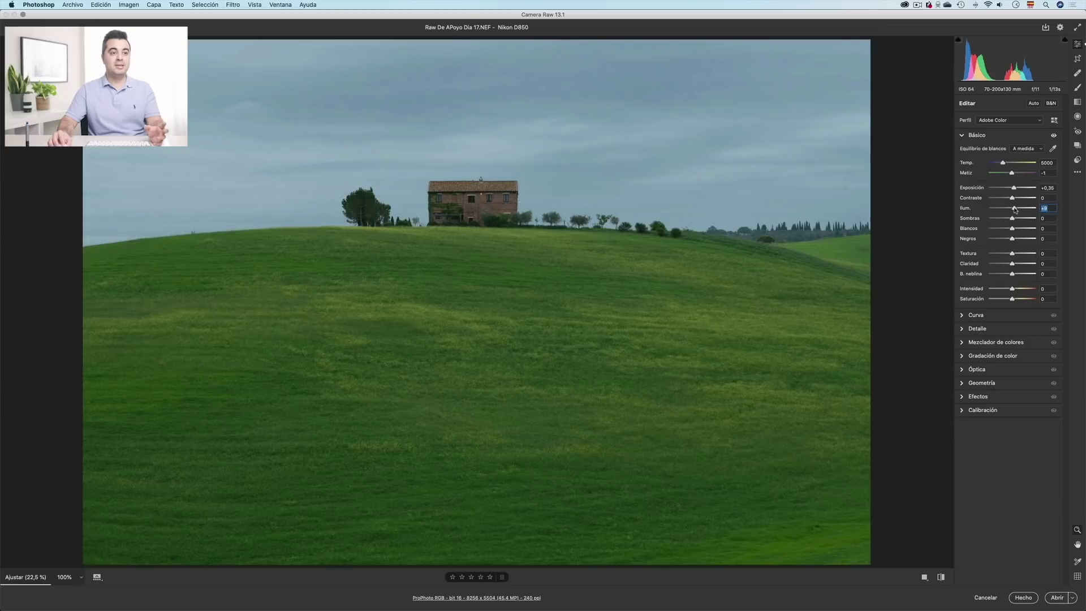
{"action": "left_click_drag", "start_coordinate": [1015, 209], "coordinate": [1022, 208]}
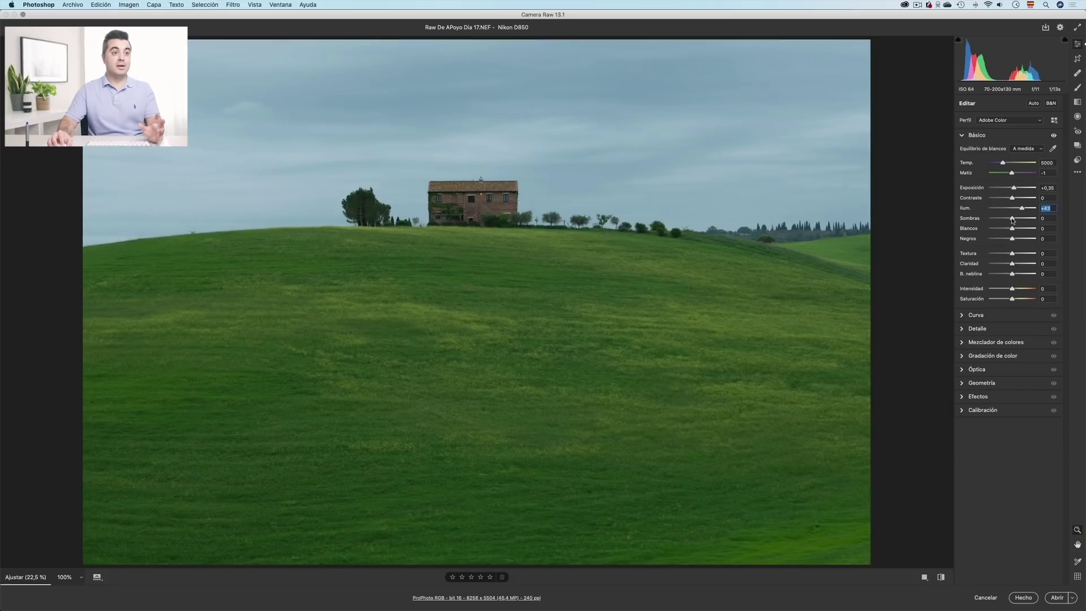
{"action": "mouse_move", "coordinate": [1013, 220]}
{"action": "left_mouse_down"}
{"action": "mouse_move", "coordinate": [999, 219]}
{"action": "mouse_move", "coordinate": [1015, 219]}
{"action": "left_mouse_up"}
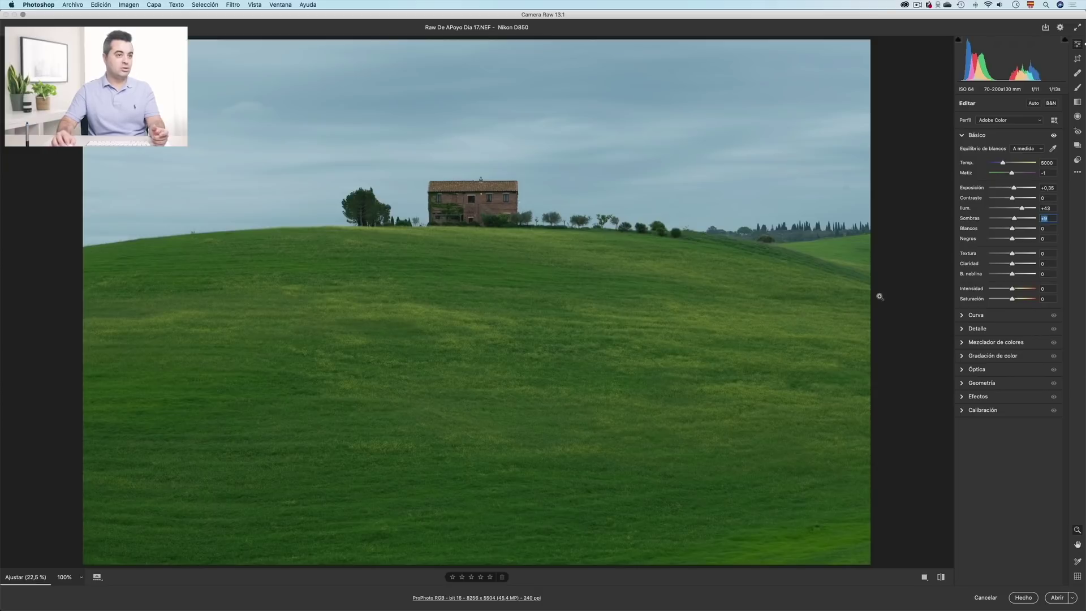
{"action": "left_click_drag", "start_coordinate": [1015, 221], "coordinate": [1008, 221]}
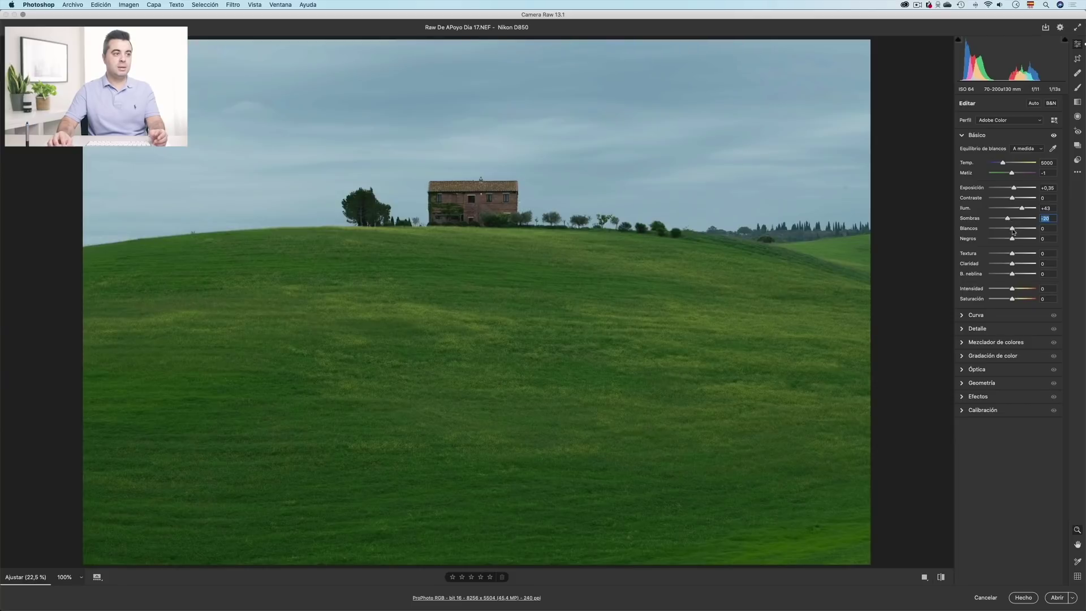
Set the whites (Blancos) to +24 and the blacks (Negros) to -33.
{"action": "mouse_move", "coordinate": [1013, 230]}
{"action": "left_mouse_down"}
{"action": "mouse_move", "coordinate": [1023, 240]}
{"action": "mouse_move", "coordinate": [1011, 240]}
{"action": "left_mouse_up"}
{"action": "double_click", "coordinate": [1012, 228]}
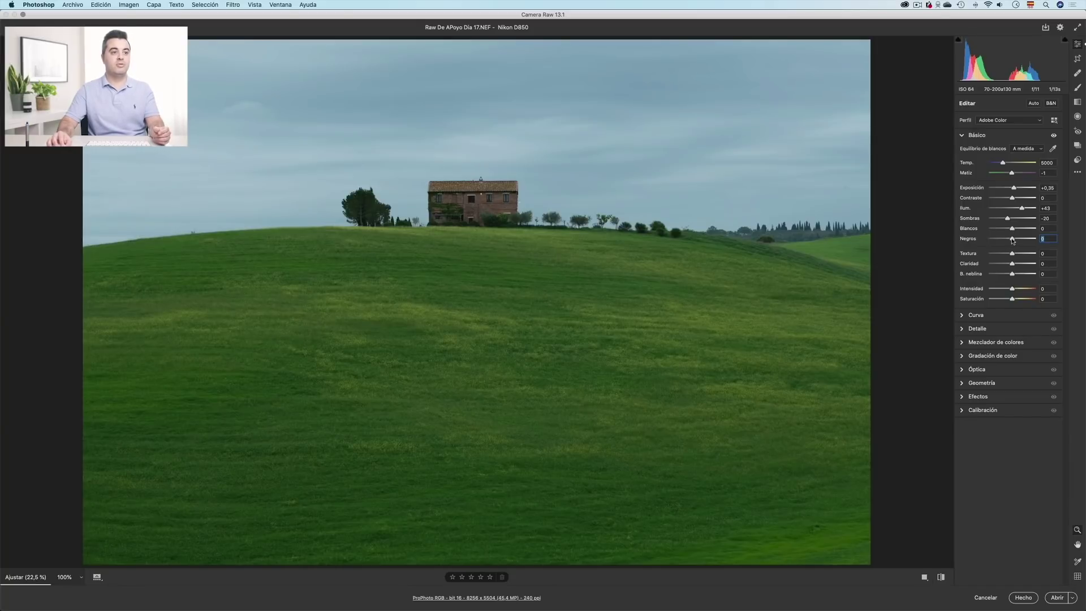
{"action": "left_click_drag", "start_coordinate": [1013, 230], "coordinate": [1004, 242]}
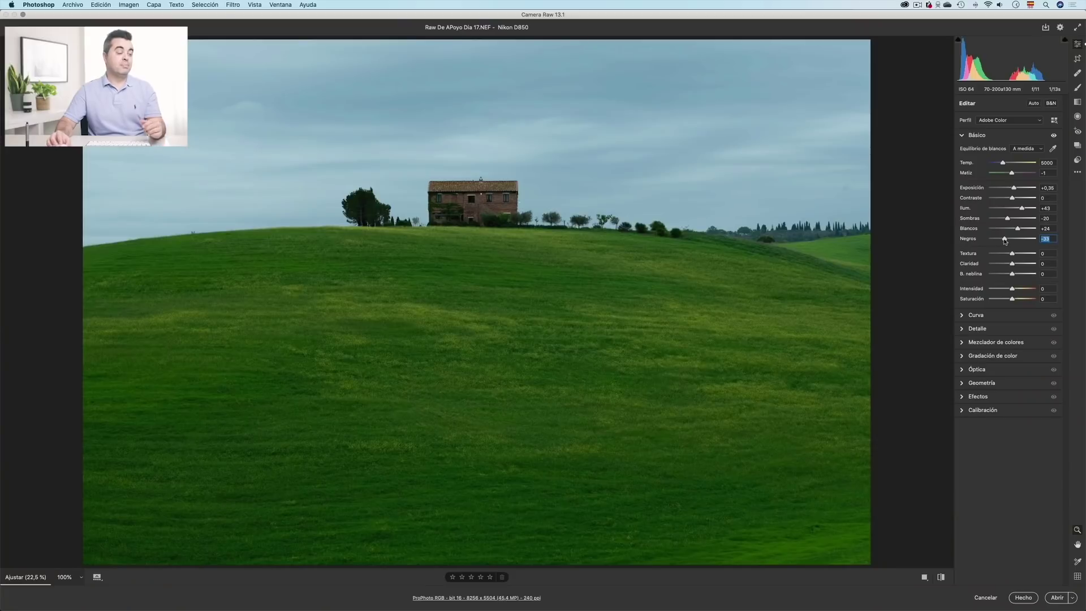
Soften the photo by lowering the texture (Textura) in the basic settings to -44.
{"action": "left_click", "coordinate": [963, 136]}
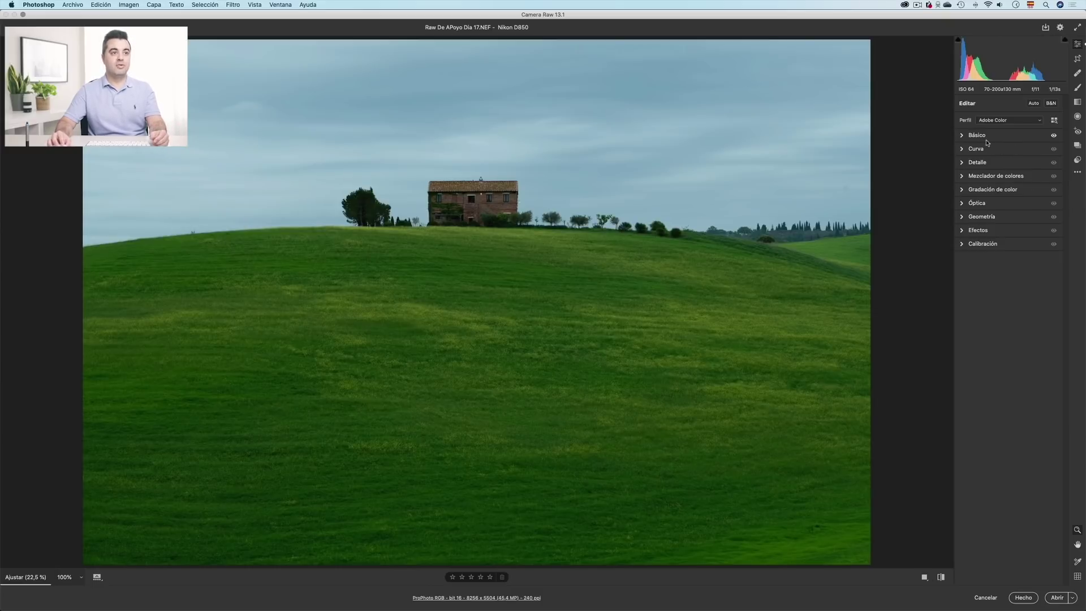
{"action": "left_click", "coordinate": [967, 136]}
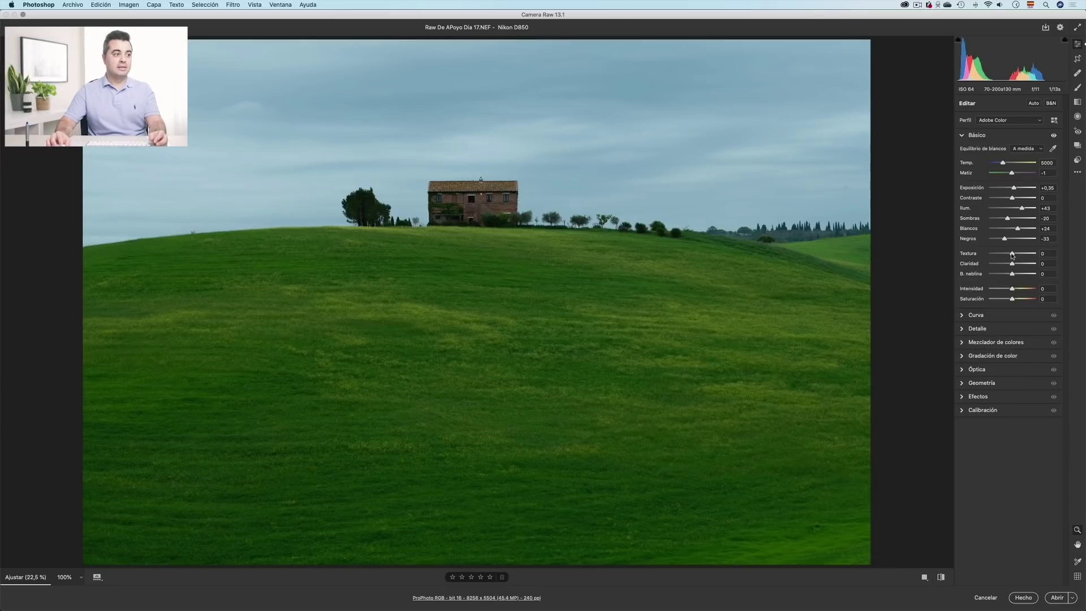
{"action": "left_click_drag", "start_coordinate": [1017, 255], "coordinate": [1002, 256]}
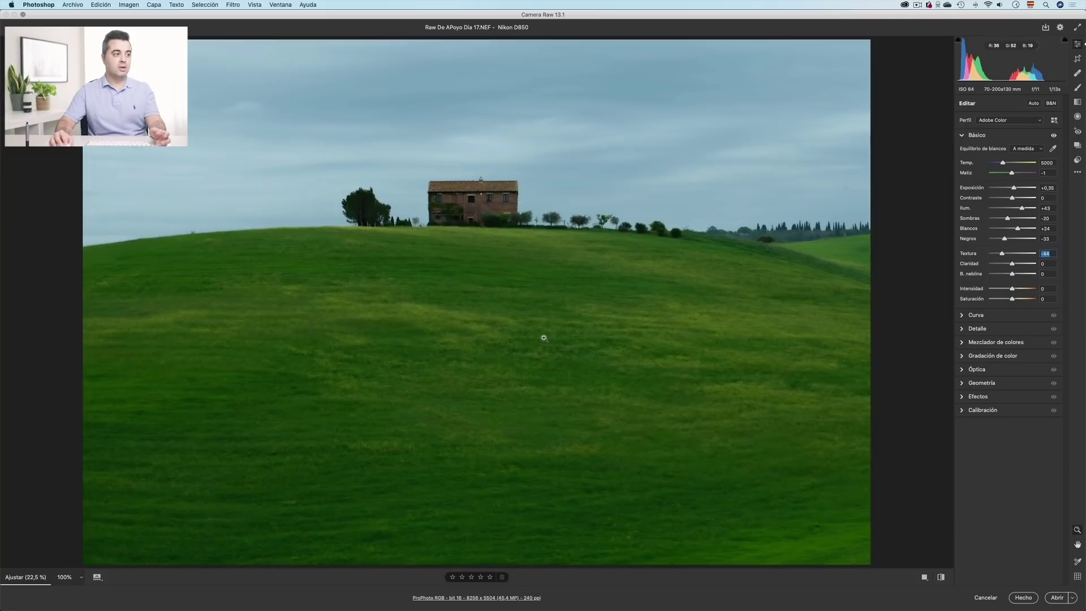
Try the texture (Textura) at +100 and -100 while examining the grass up close.
{"action": "left_click", "coordinate": [400, 355]}
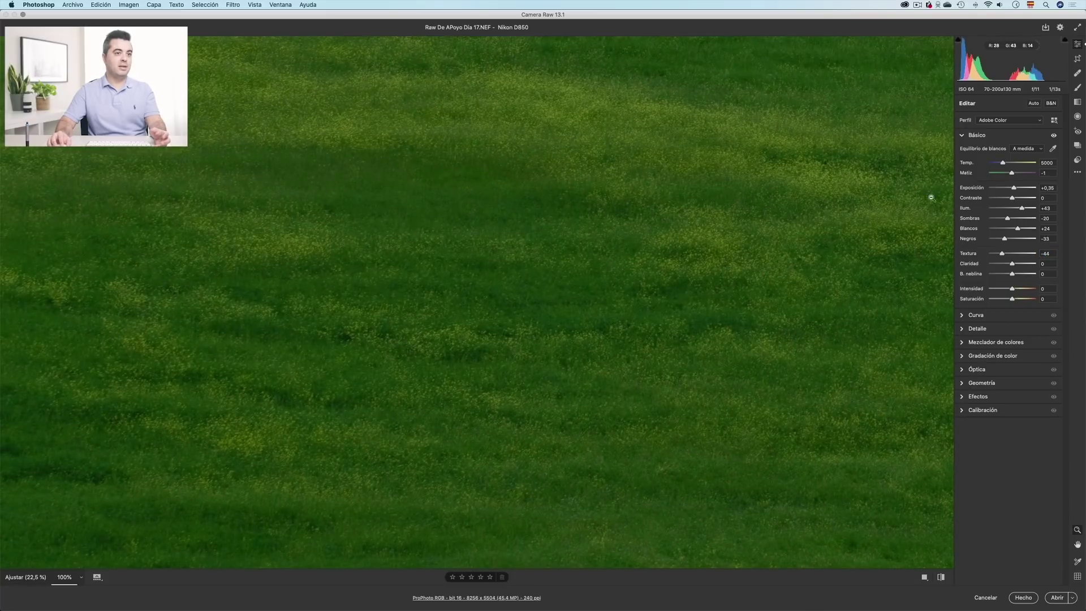
{"action": "left_click_drag", "start_coordinate": [1003, 254], "coordinate": [1038, 255]}
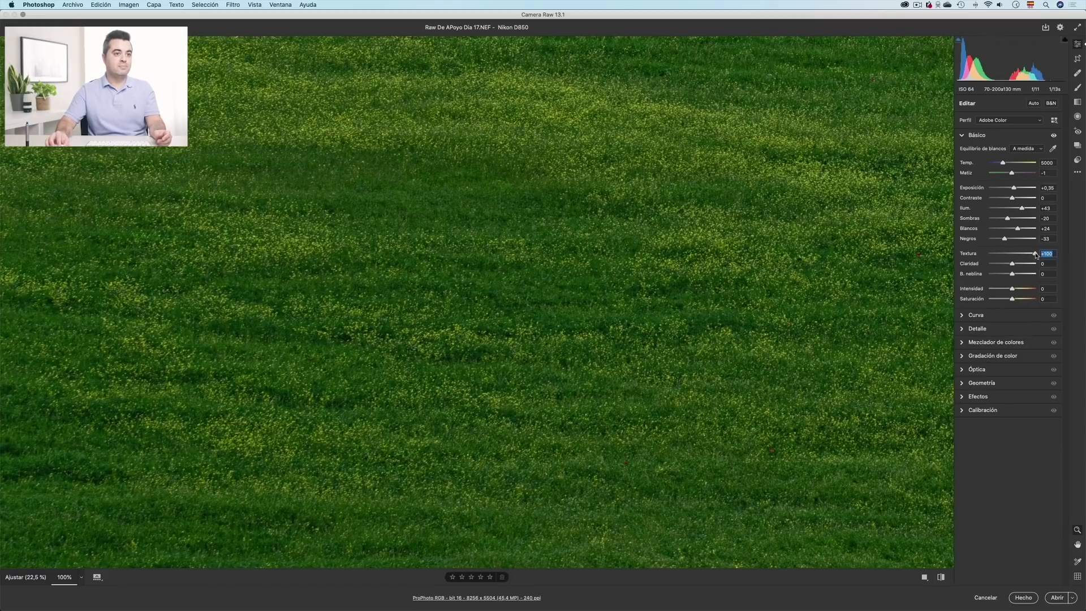
{"action": "left_click_drag", "start_coordinate": [1030, 254], "coordinate": [991, 256]}
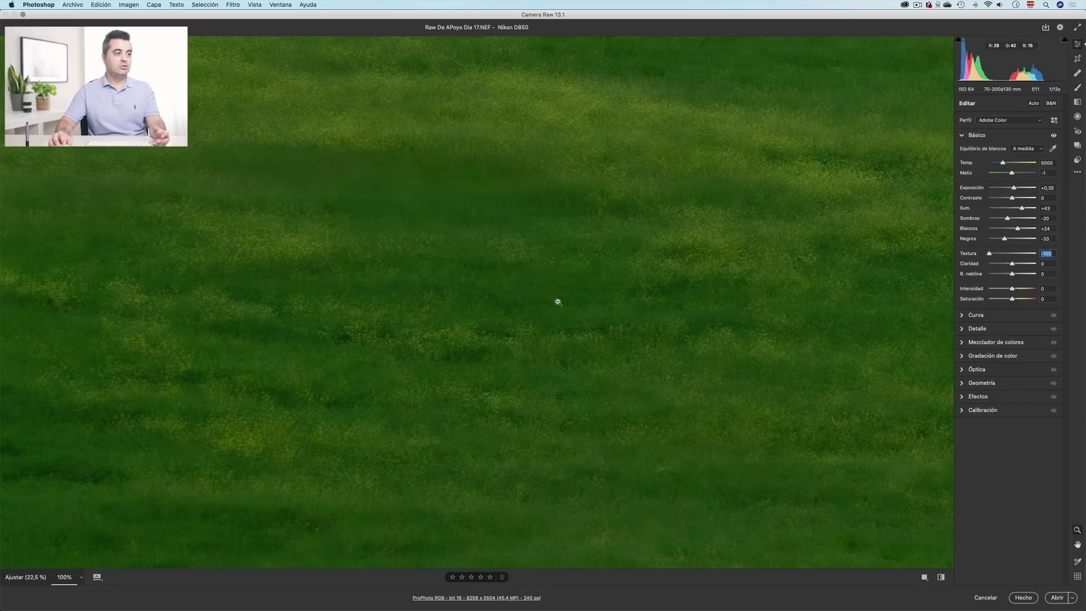
{"action": "left_click", "coordinate": [601, 253]}
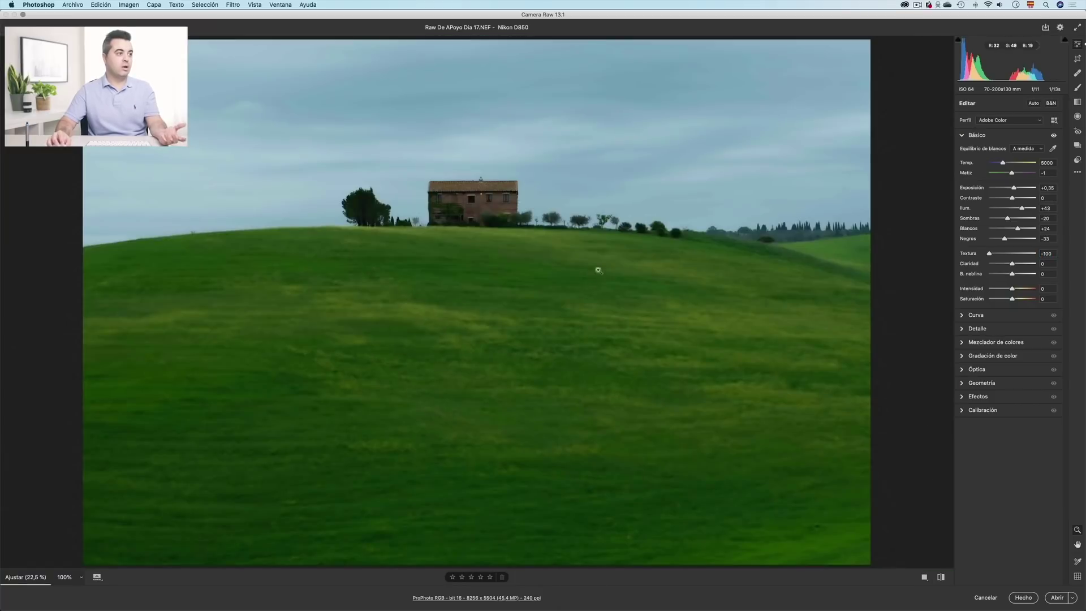
{"action": "left_click", "coordinate": [515, 324]}
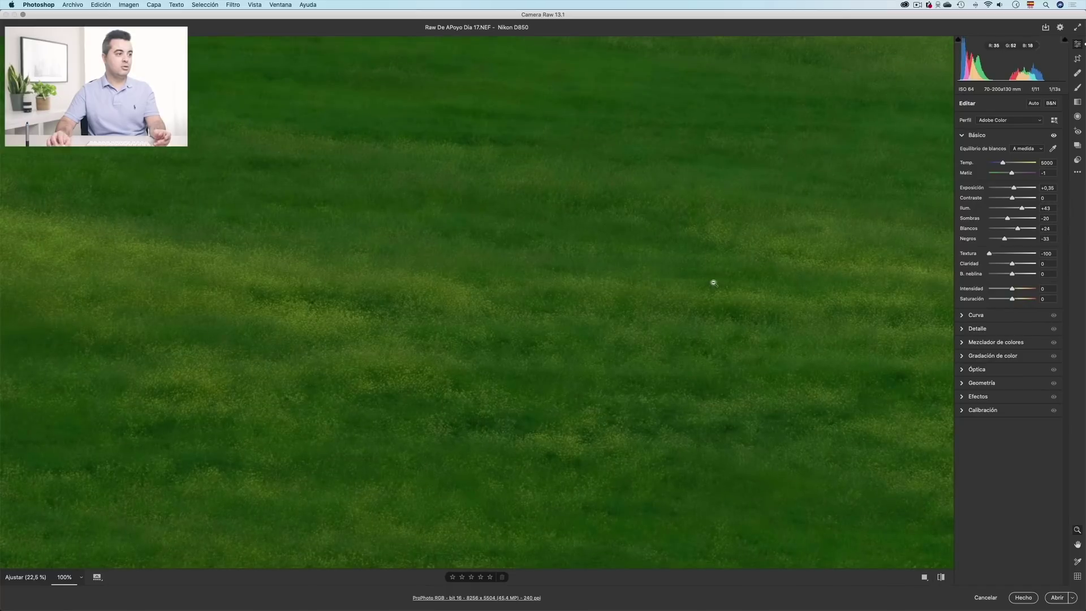
Set the texture (Textura) to +15 and inspect the grass detail.
{"action": "left_click", "coordinate": [1016, 256]}
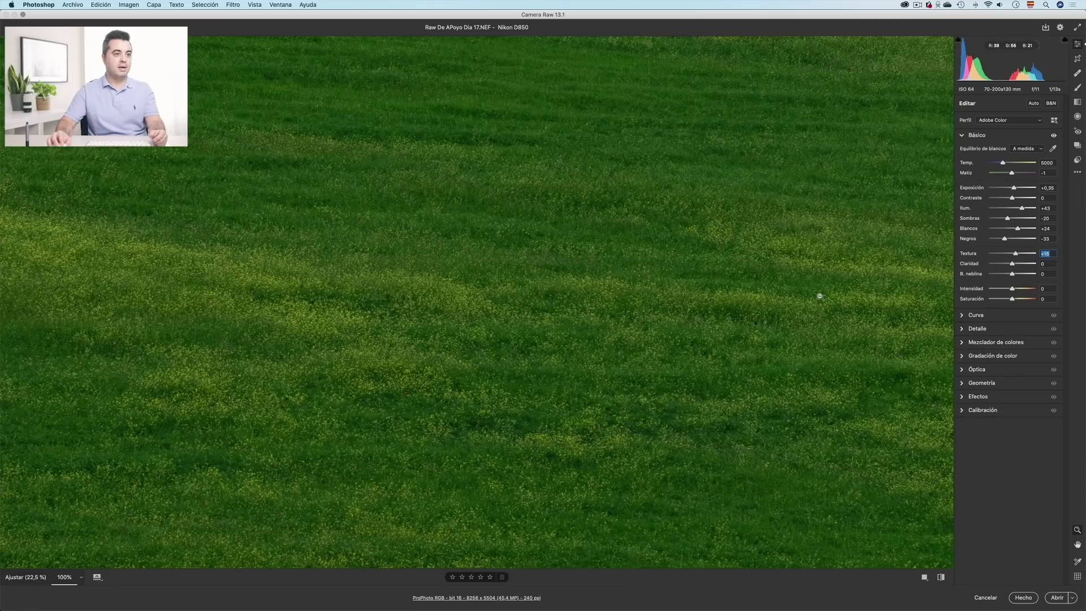
{"action": "left_click_drag", "start_coordinate": [371, 330], "coordinate": [596, 280]}
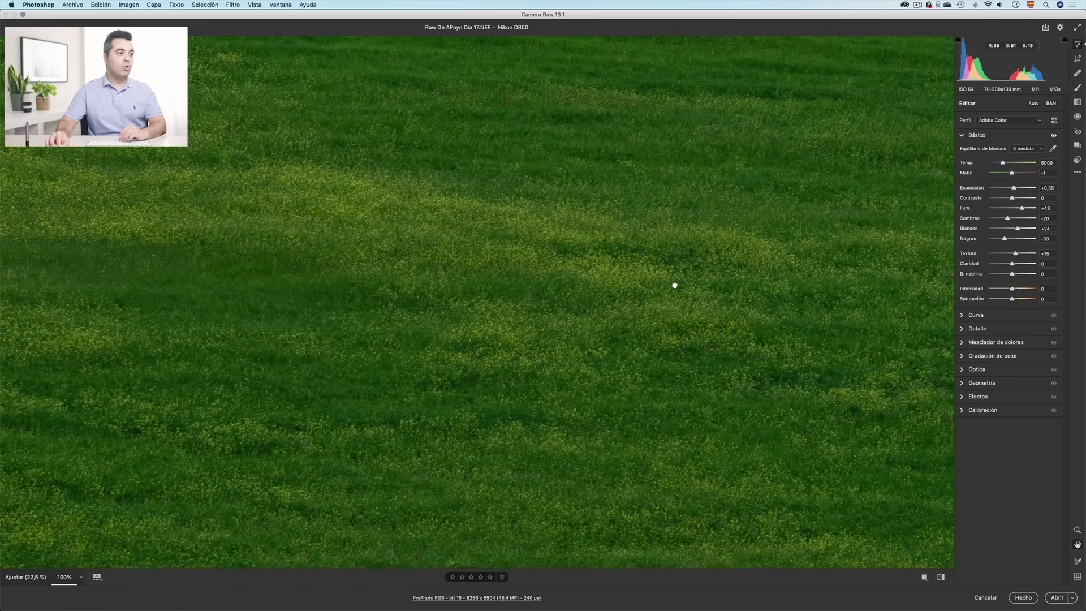
{"action": "left_click_drag", "start_coordinate": [1020, 255], "coordinate": [1008, 257]}
{"action": "left_click", "coordinate": [1017, 254]}
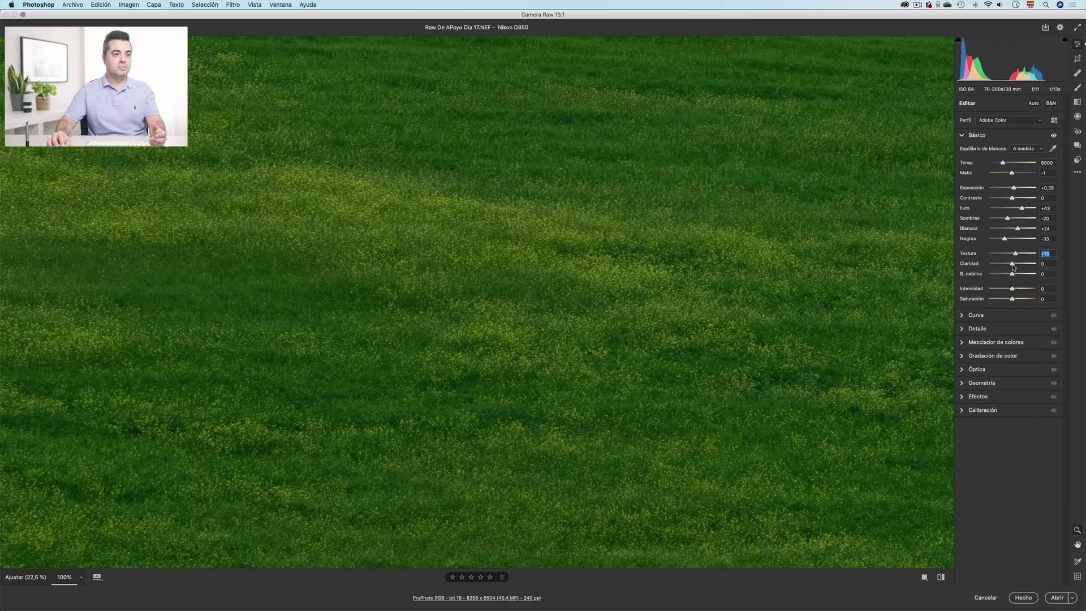
Try a slight clarity (Claridad) increase of +8 with texture at +65, and reset both settings to 0.
{"action": "left_click", "coordinate": [1015, 264]}
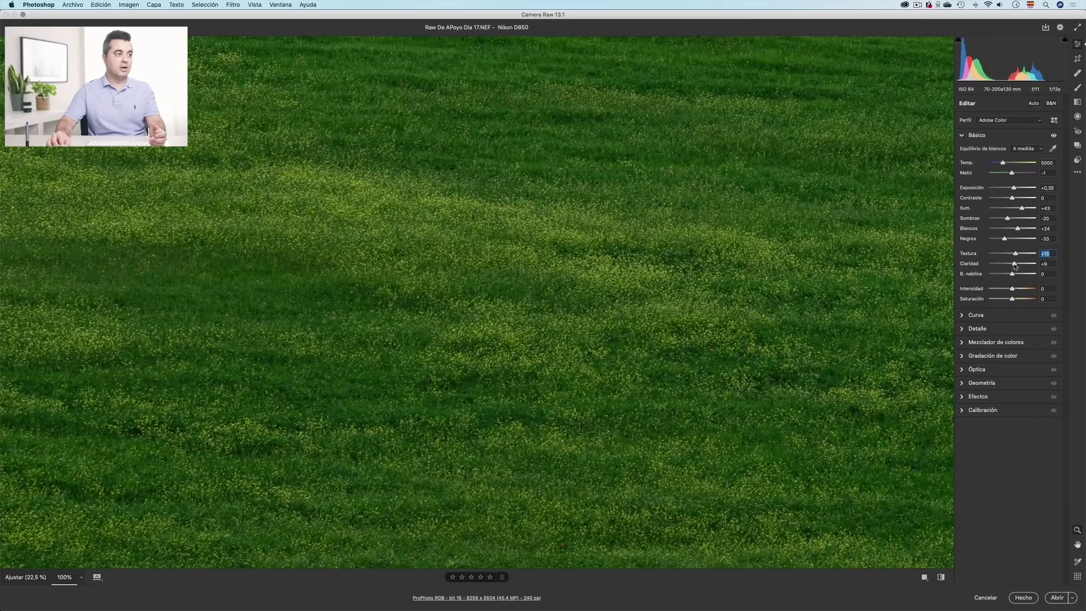
{"action": "left_click_drag", "start_coordinate": [1019, 266], "coordinate": [1016, 264]}
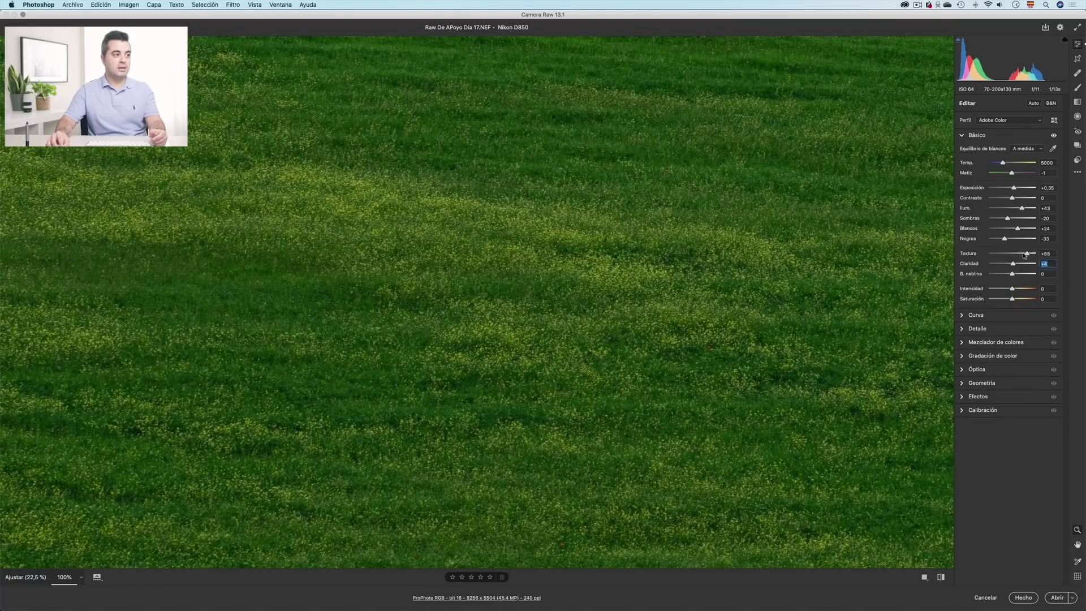
{"action": "left_click_drag", "start_coordinate": [1022, 254], "coordinate": [1013, 254]}
{"action": "double_click", "coordinate": [1014, 264]}
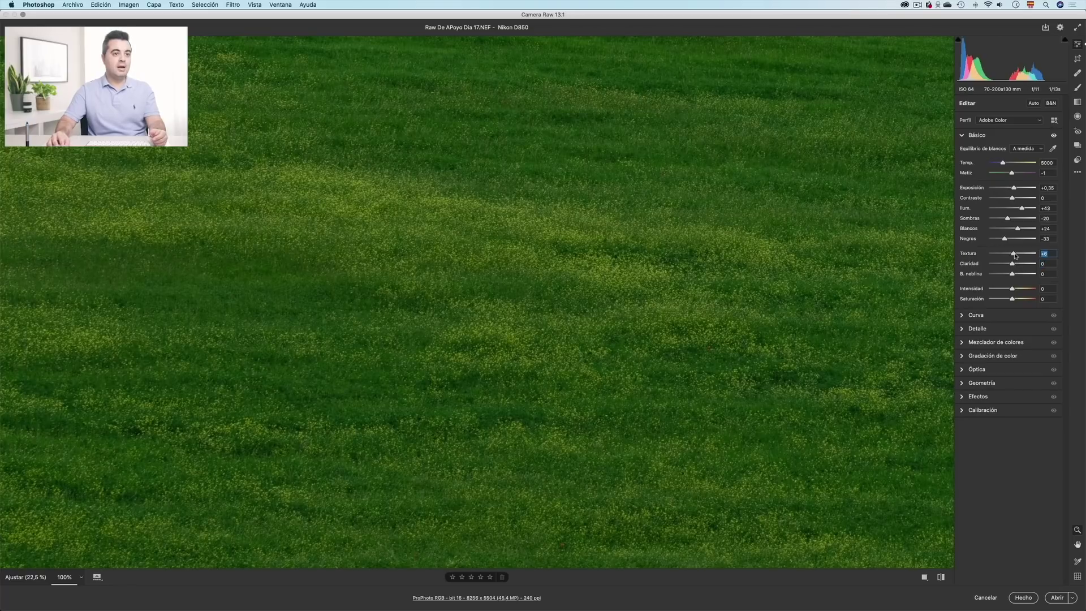
{"action": "double_click", "coordinate": [1013, 254]}
Try the dehaze setting (B. neblina) at +24 and -93 on the whole photo, and reset it to 0.
{"action": "left_click", "coordinate": [667, 247]}
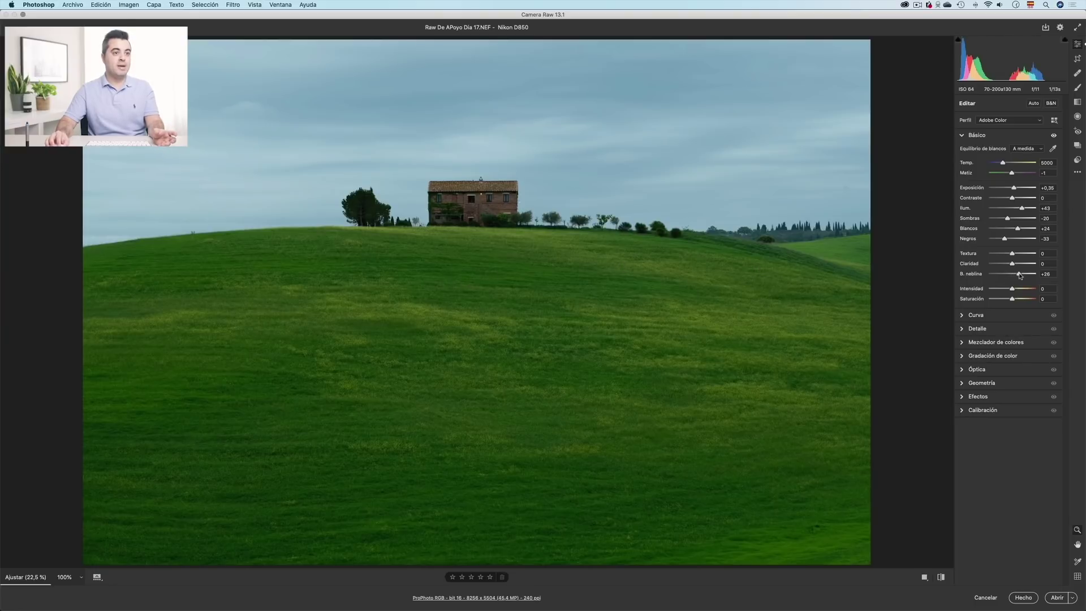
{"action": "left_click_drag", "start_coordinate": [1021, 275], "coordinate": [1017, 274]}
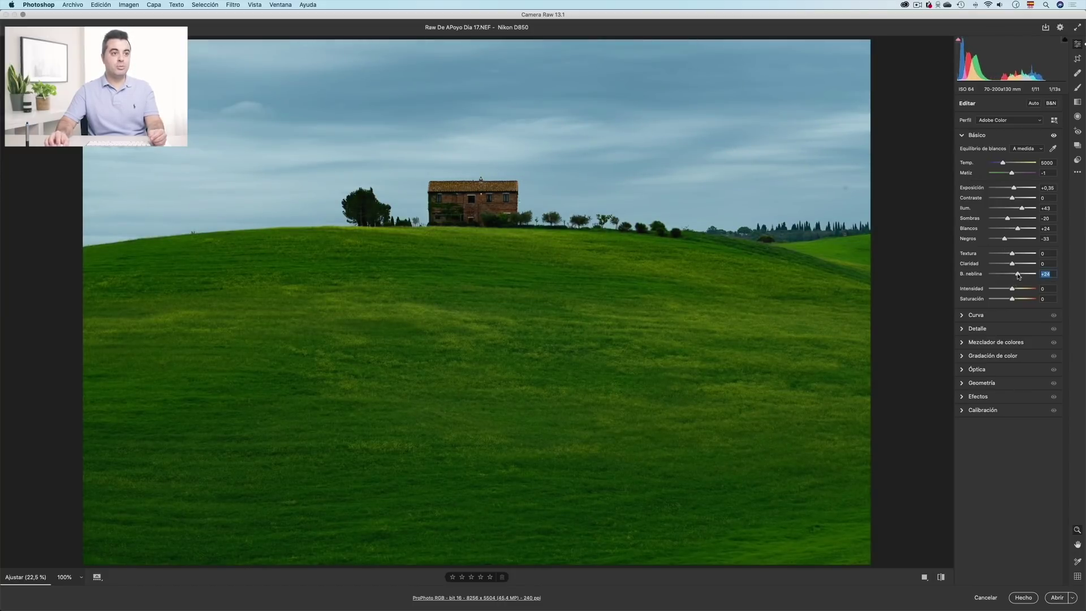
{"action": "left_click_drag", "start_coordinate": [1018, 276], "coordinate": [994, 278]}
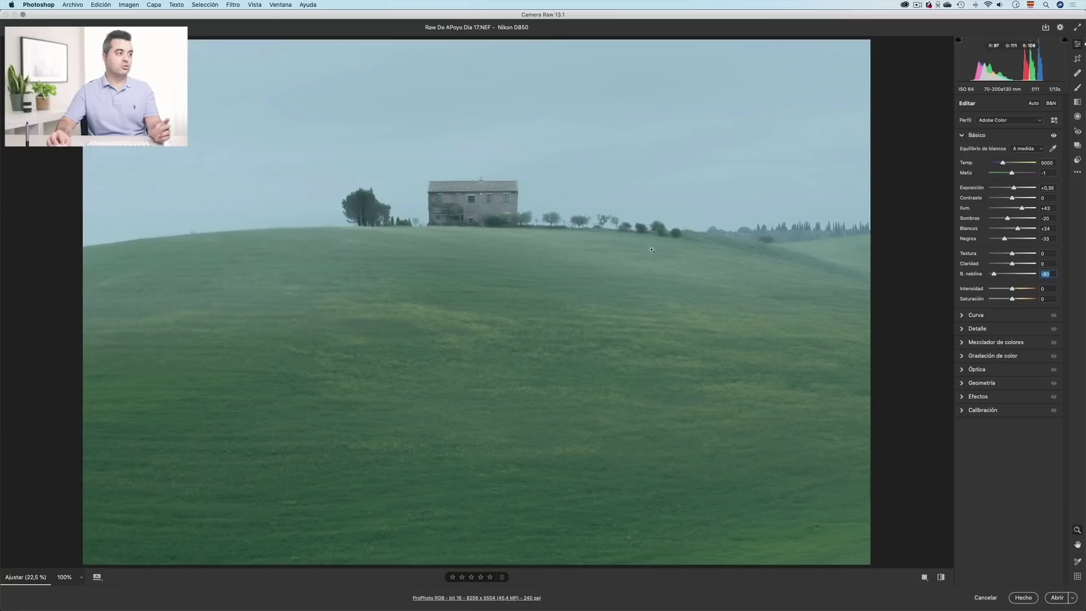
{"action": "left_click_drag", "start_coordinate": [993, 275], "coordinate": [991, 275]}
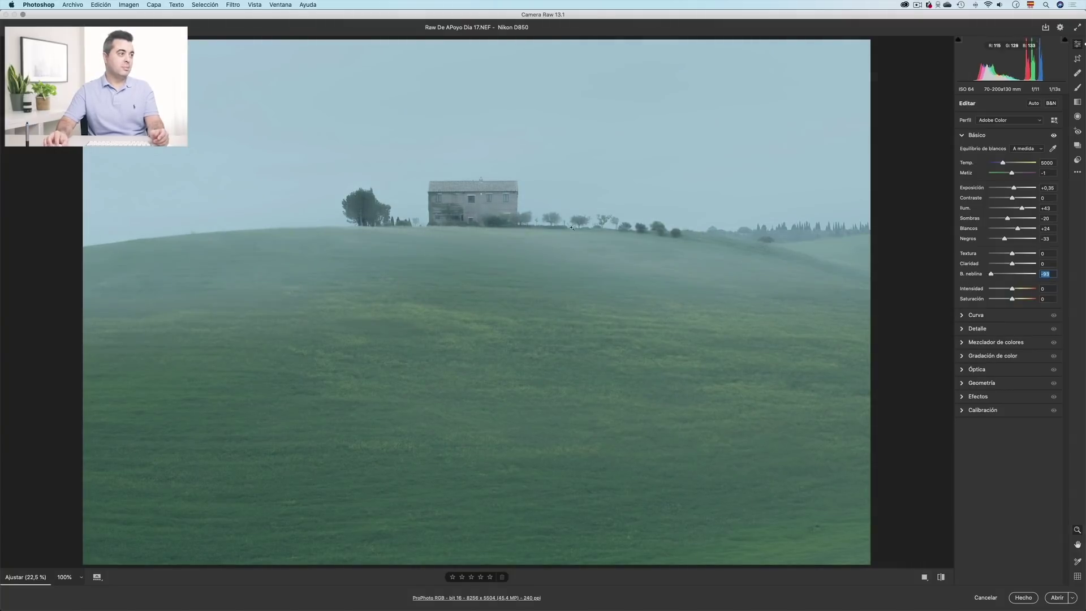
{"action": "double_click", "coordinate": [992, 276]}
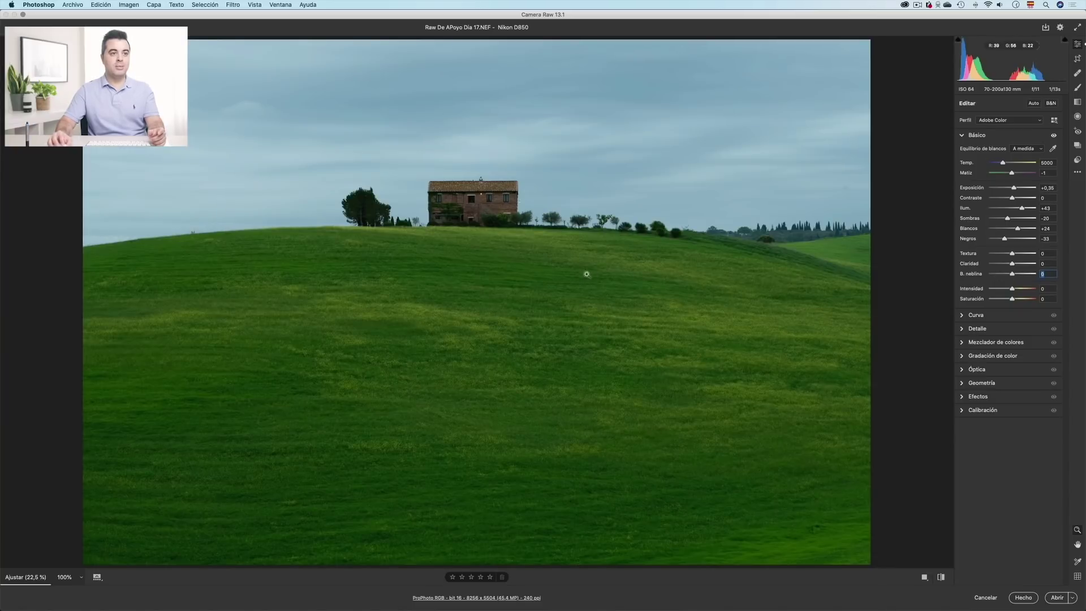
Set both the texture (Textura) and the clarity (Claridad) to +20.
{"action": "left_click", "coordinate": [512, 323]}
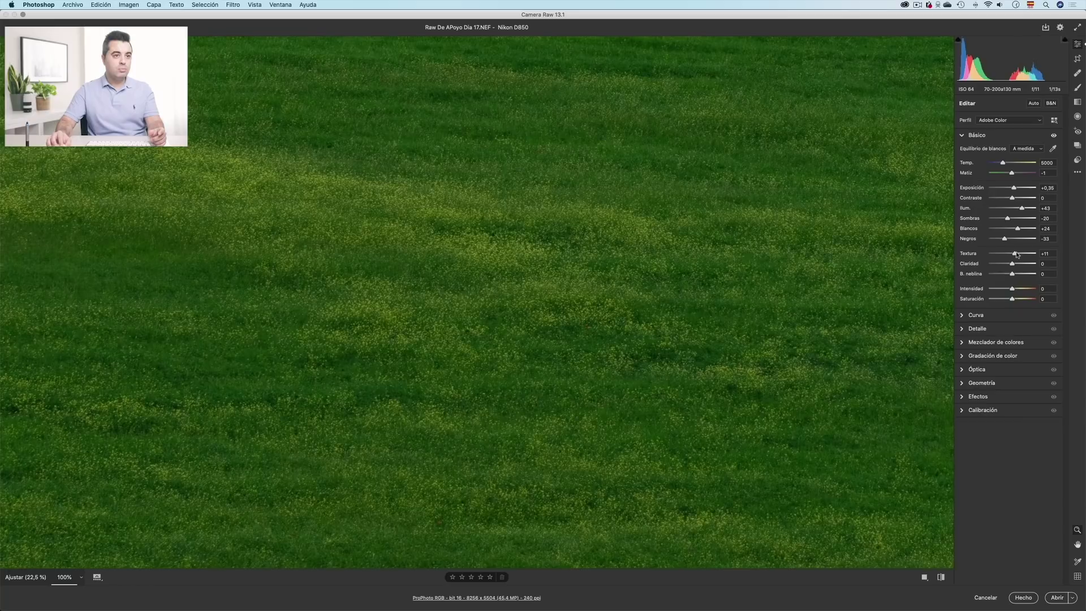
{"action": "left_click", "coordinate": [490, 304]}
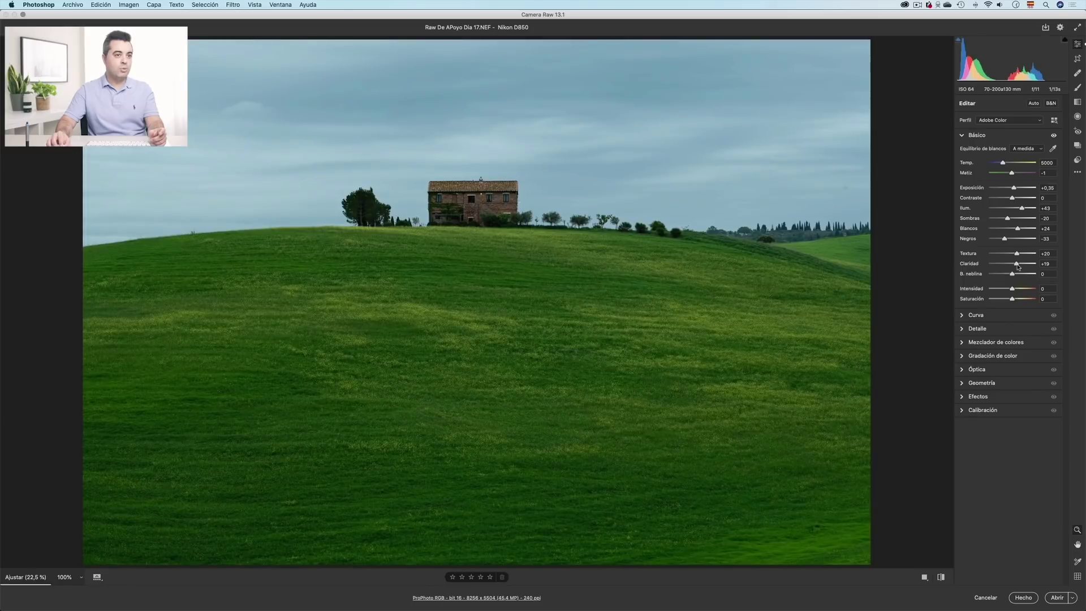
{"action": "left_click", "coordinate": [1018, 265]}
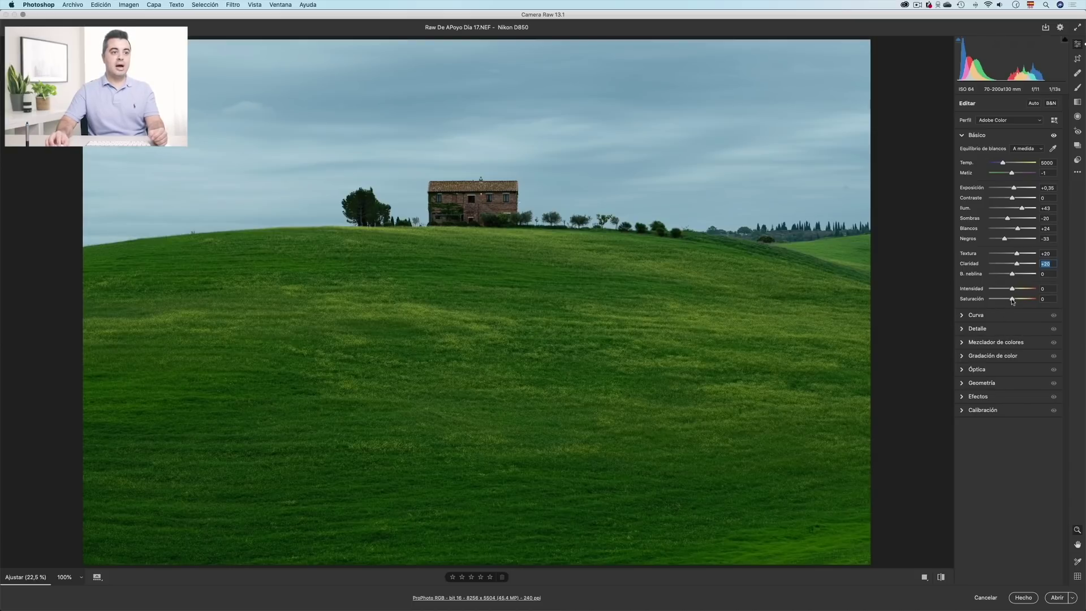
Try the saturation (Saturación) at +100 and -100, and reset it to 0.
{"action": "left_click_drag", "start_coordinate": [1013, 301], "coordinate": [1041, 300]}
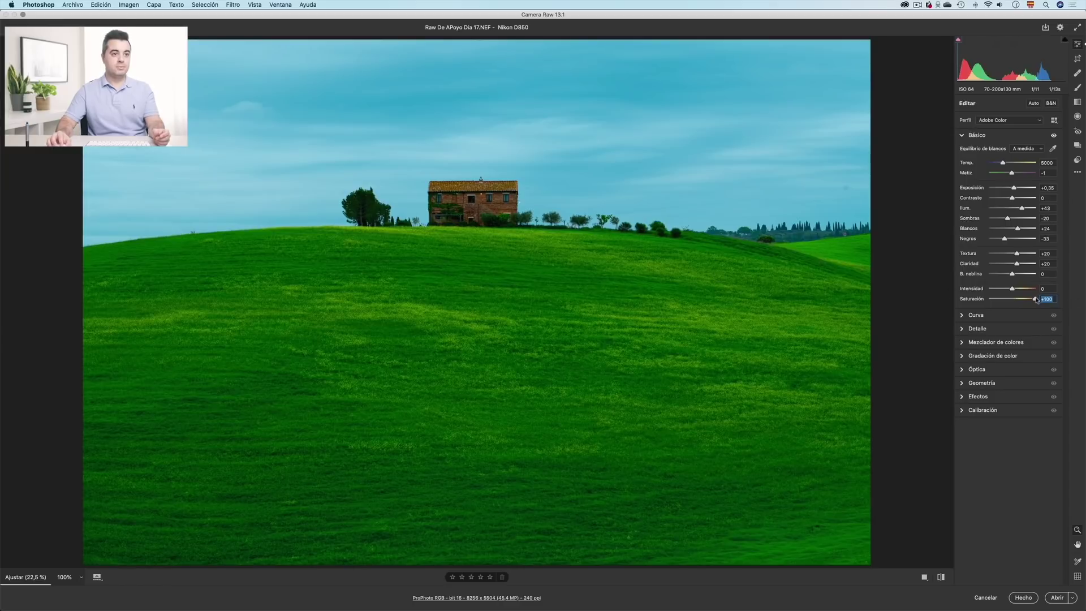
{"action": "left_click_drag", "start_coordinate": [1035, 300], "coordinate": [982, 304]}
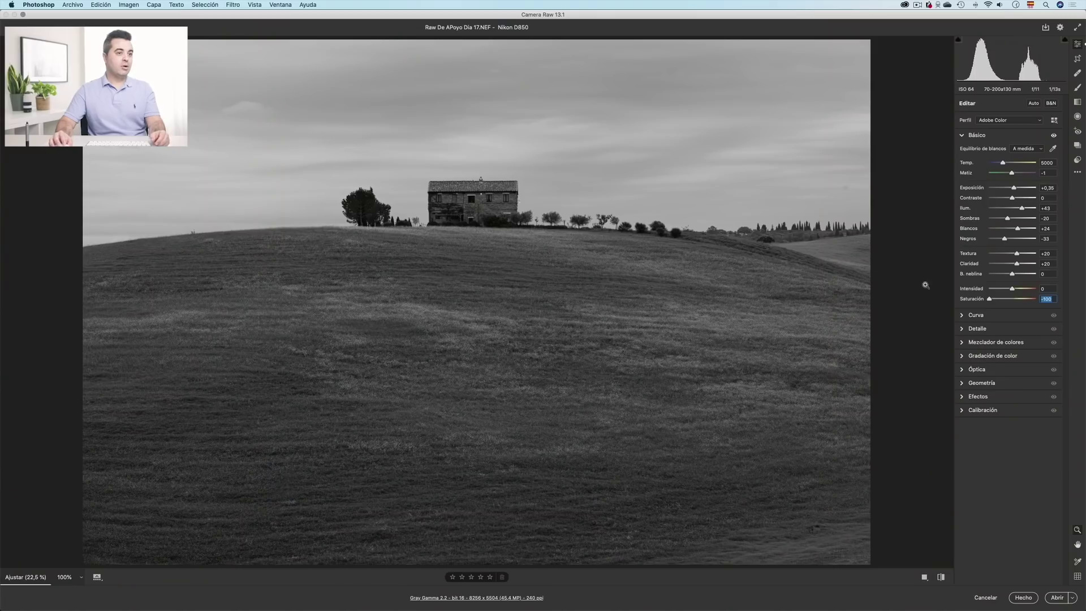
{"action": "double_click", "coordinate": [990, 300]}
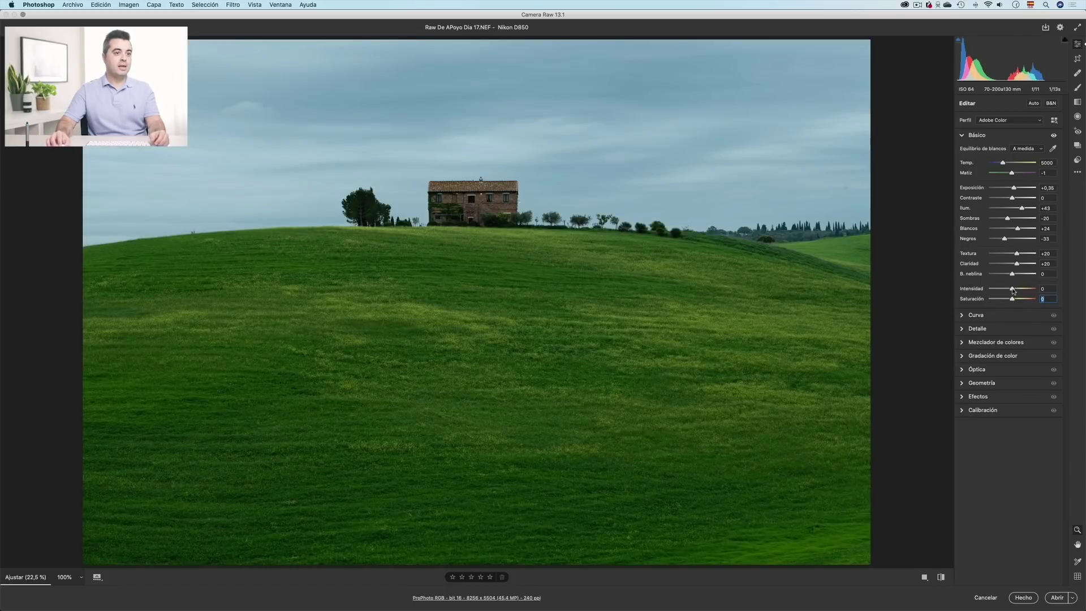
Try the vibrance (Intensidad) at +100 and +37, and reset it to 0.
{"action": "mouse_move", "coordinate": [1016, 292]}
{"action": "left_mouse_down"}
{"action": "mouse_move", "coordinate": [1041, 291]}
{"action": "mouse_move", "coordinate": [994, 291]}
{"action": "mouse_move", "coordinate": [1038, 291]}
{"action": "left_mouse_up"}
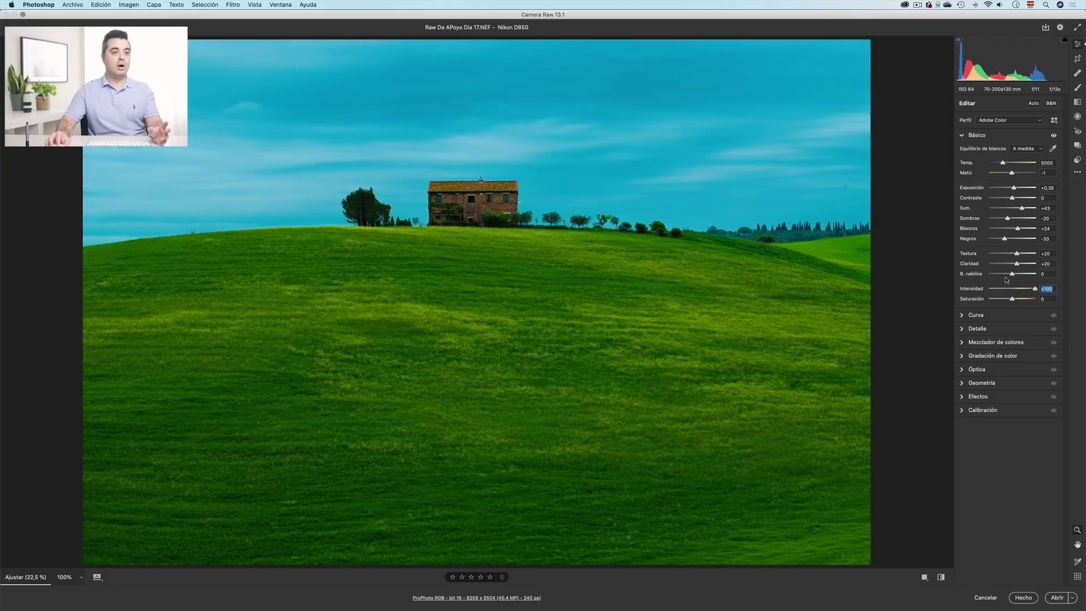
{"action": "left_click_drag", "start_coordinate": [1035, 290], "coordinate": [1016, 289]}
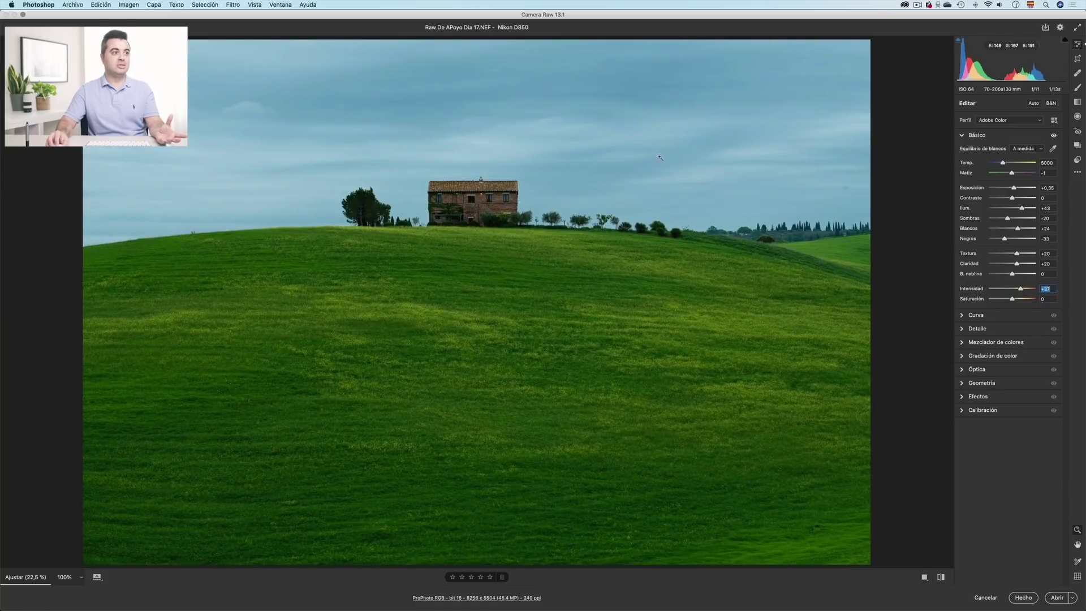
{"action": "left_click_drag", "start_coordinate": [1021, 291], "coordinate": [1017, 293]}
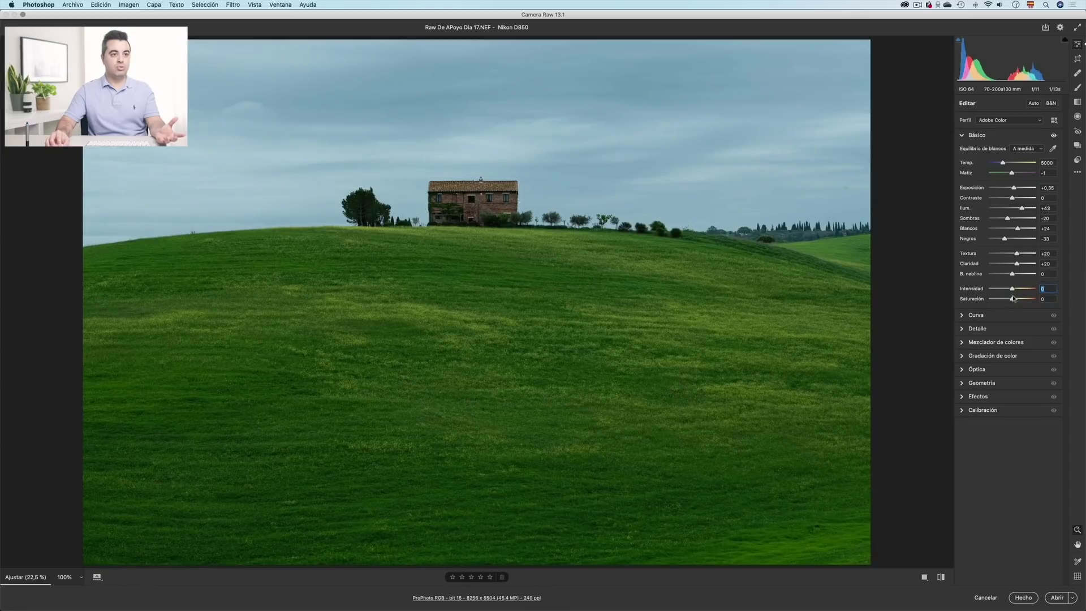
Set the saturation (Saturación) back to 0 after a slight reduction, and raise the vibrance (Intensidad) to +20.
{"action": "mouse_move", "coordinate": [1014, 301]}
{"action": "left_mouse_down"}
{"action": "mouse_move", "coordinate": [1035, 298]}
{"action": "mouse_move", "coordinate": [1013, 303]}
{"action": "left_mouse_up"}
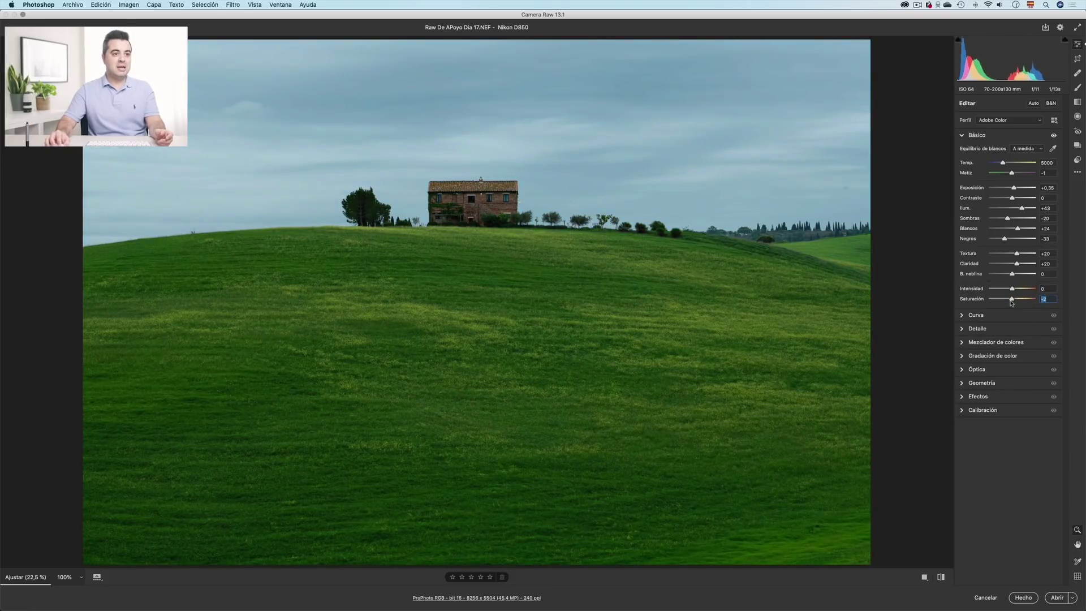
{"action": "left_click_drag", "start_coordinate": [1013, 290], "coordinate": [1027, 288]}
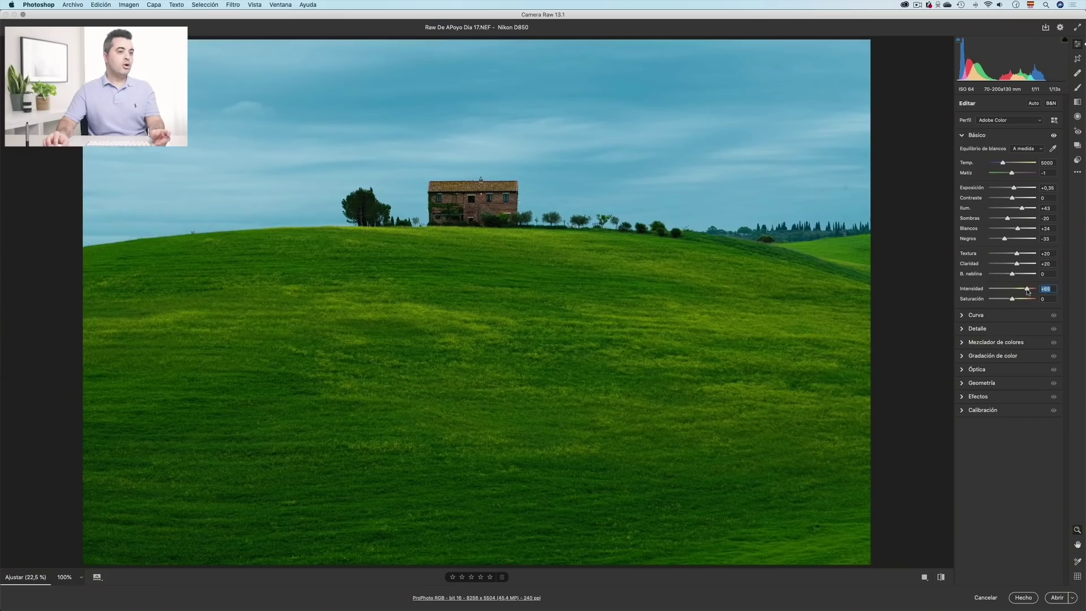
{"action": "left_click_drag", "start_coordinate": [1025, 292], "coordinate": [1019, 292]}
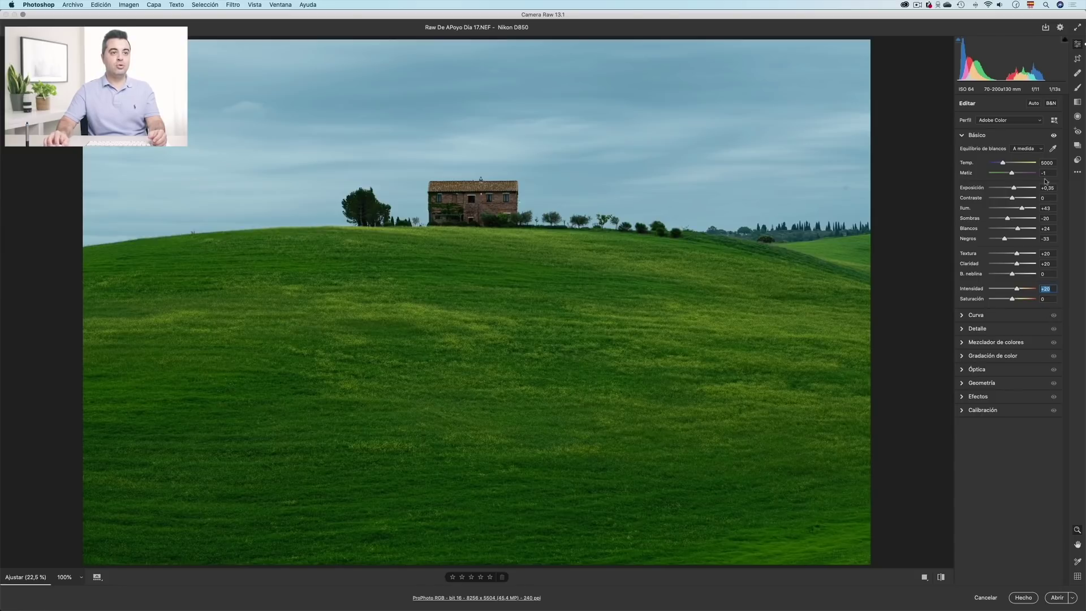
Compare the photo with and without the basic (Básico) adjustments by switching them off and on twice.
{"action": "left_click", "coordinate": [1054, 136]}
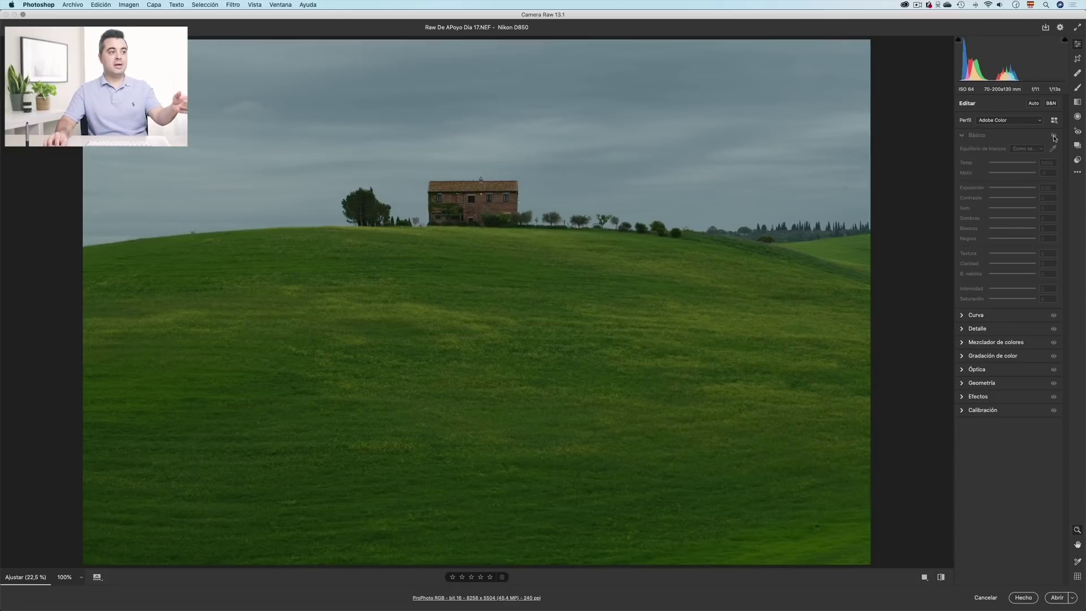
{"action": "left_click", "coordinate": [1054, 136]}
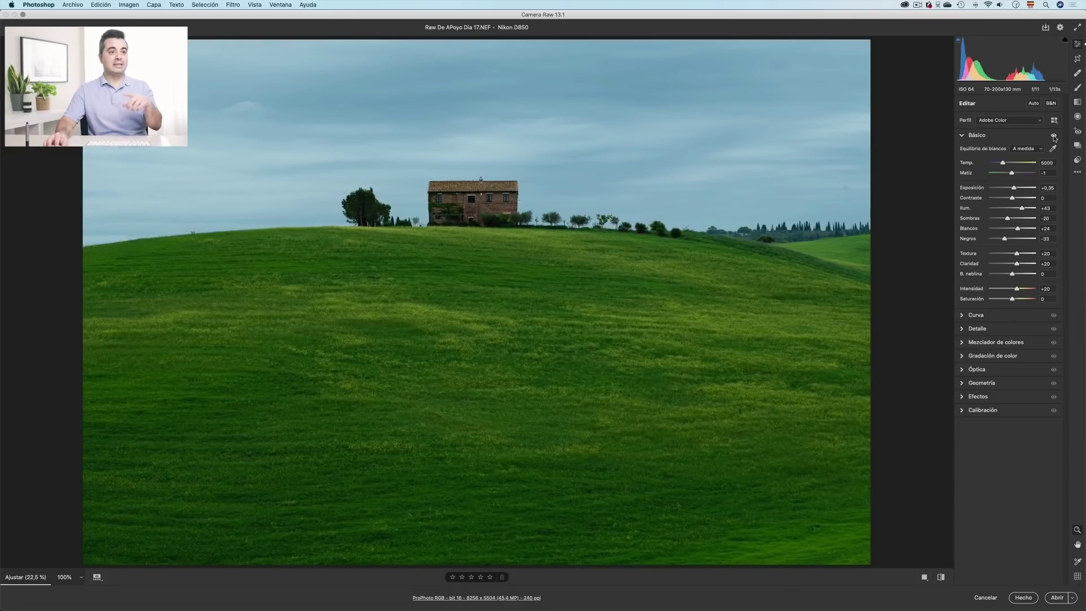
{"action": "left_click", "coordinate": [1054, 137]}
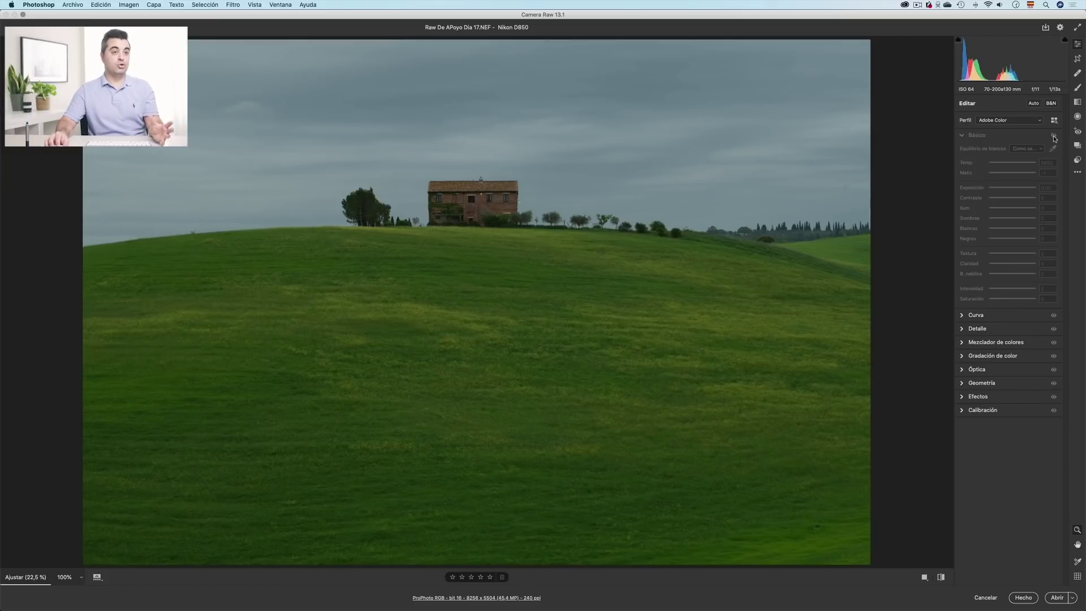
{"action": "left_click", "coordinate": [1054, 137]}
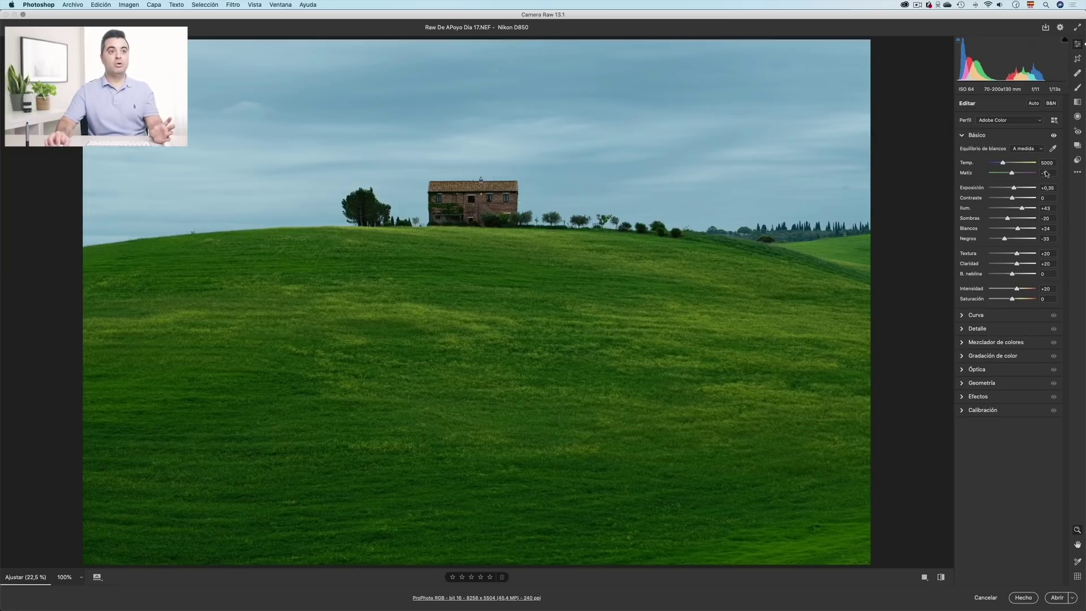
Collapse the basic settings and enable the lens profile corrections (Utilizar correcciones de perfil) in the optics settings.
{"action": "left_click", "coordinate": [962, 136]}
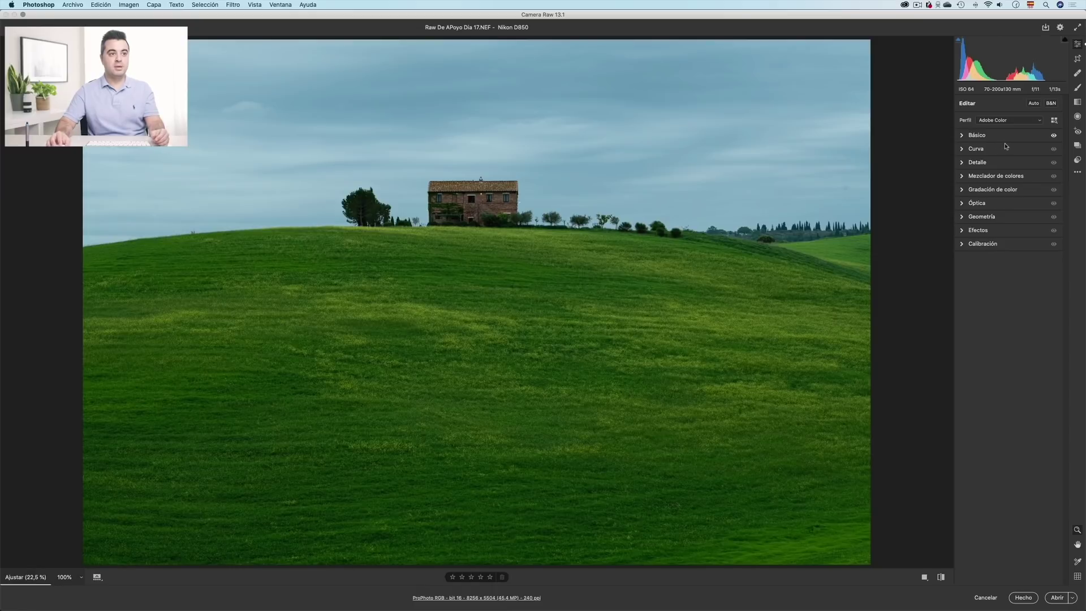
{"action": "left_click", "coordinate": [964, 205]}
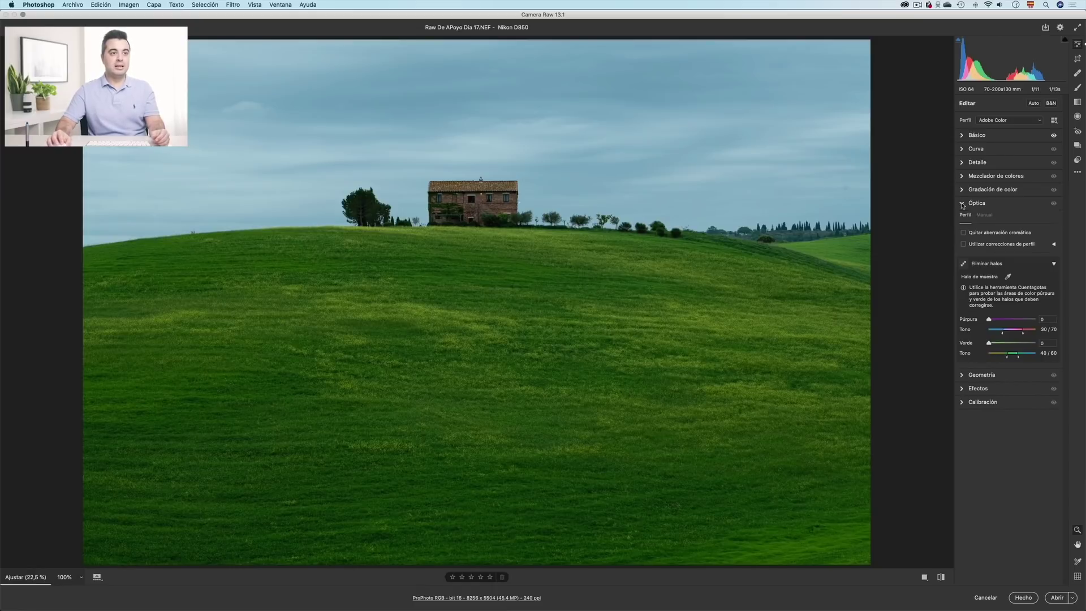
{"action": "left_click", "coordinate": [964, 244]}
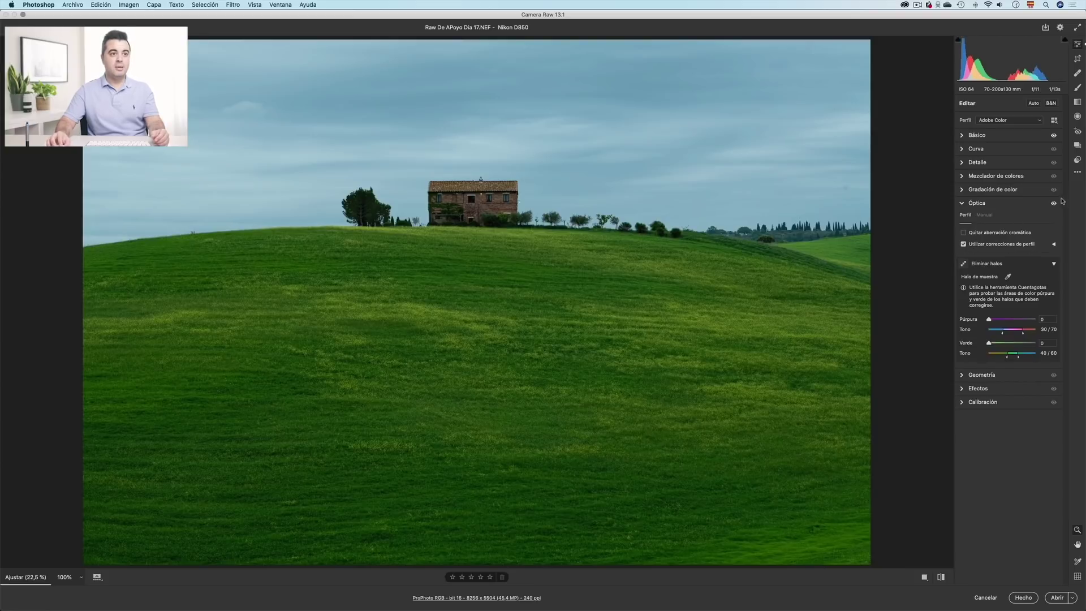
Turn off the lens profile corrections (Utilizar correcciones de perfil) in the optics settings and review the basic (Básico) values.
{"action": "left_click", "coordinate": [963, 204]}
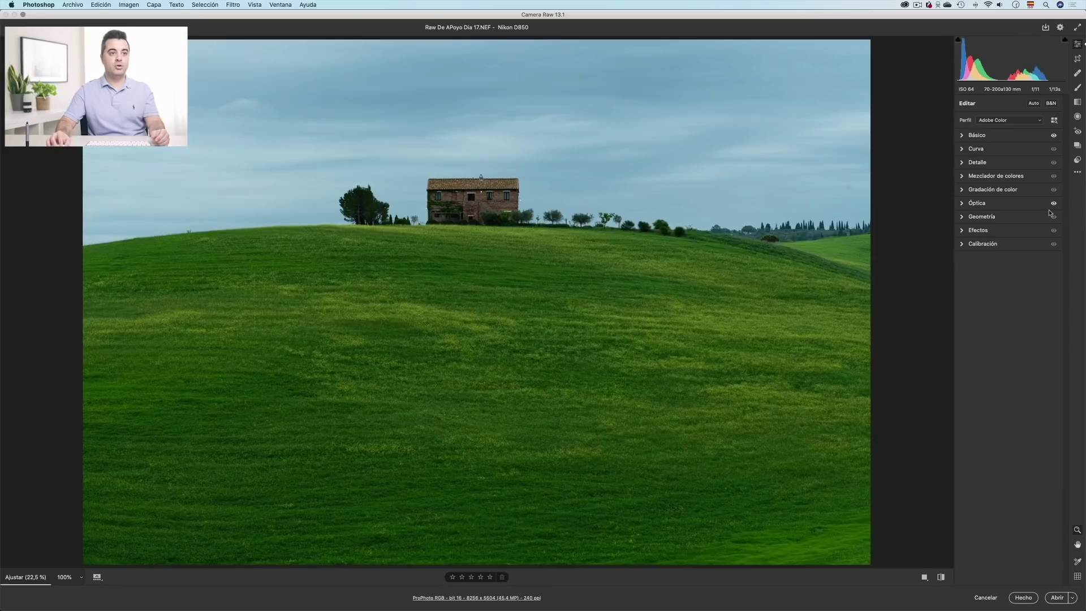
{"action": "left_click", "coordinate": [1025, 205]}
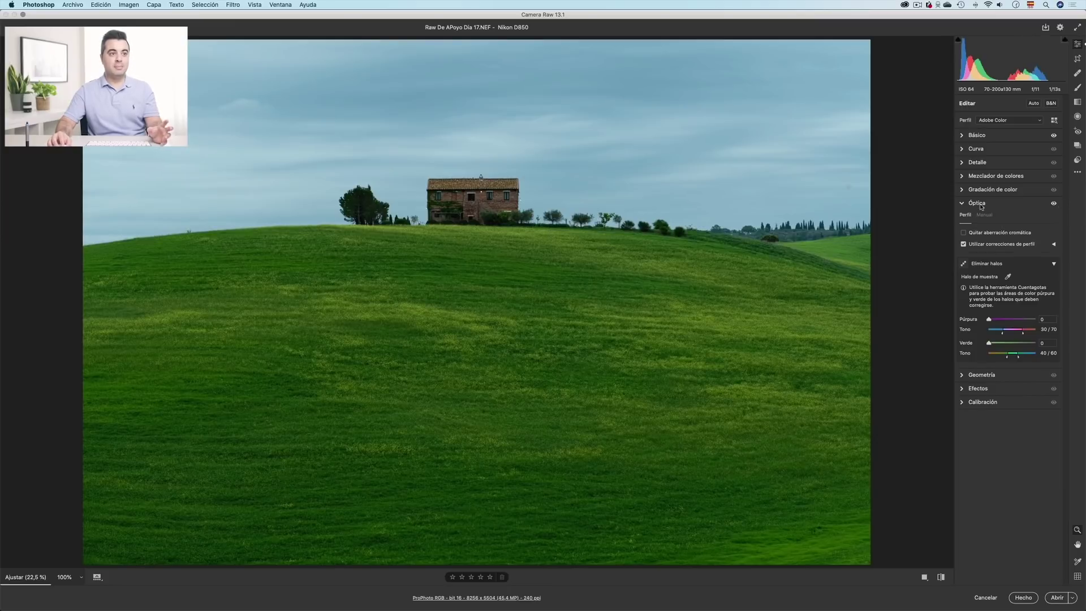
{"action": "left_click", "coordinate": [965, 245]}
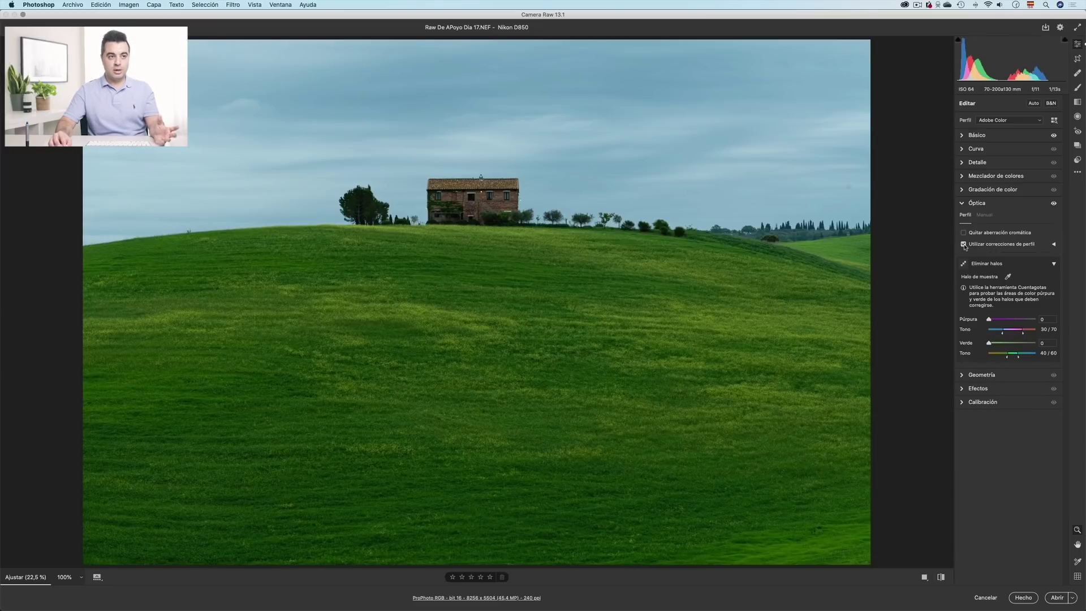
{"action": "left_click", "coordinate": [963, 204]}
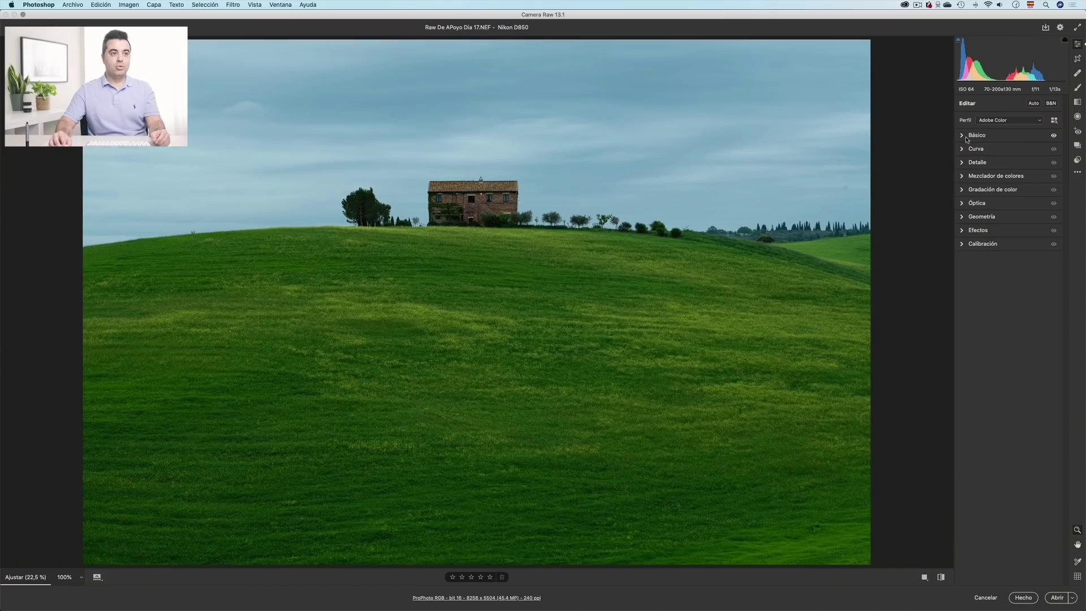
{"action": "left_click", "coordinate": [962, 136]}
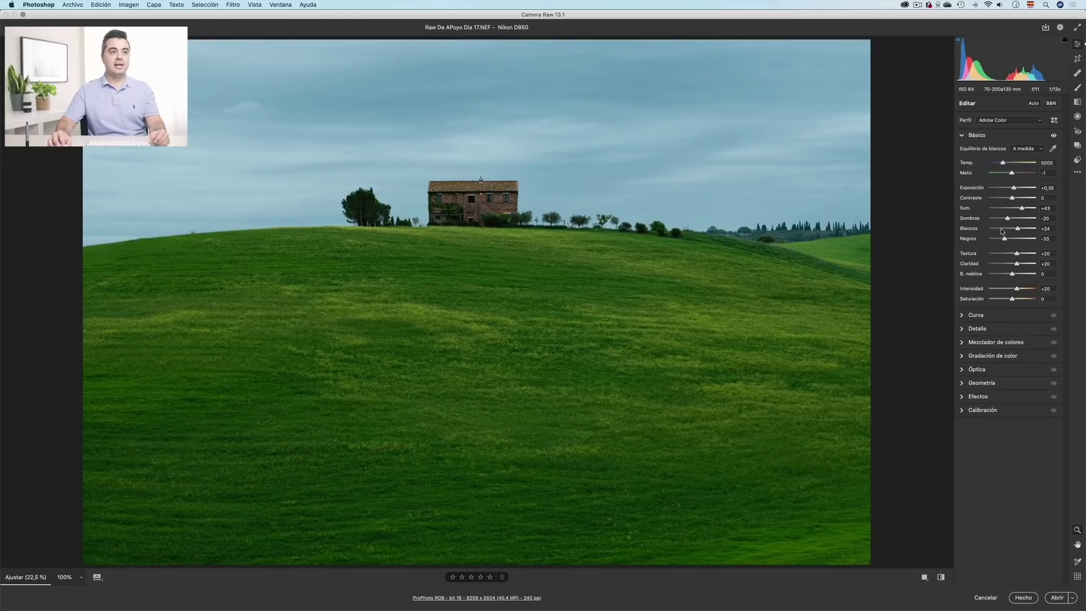
{"action": "left_click", "coordinate": [962, 136]}
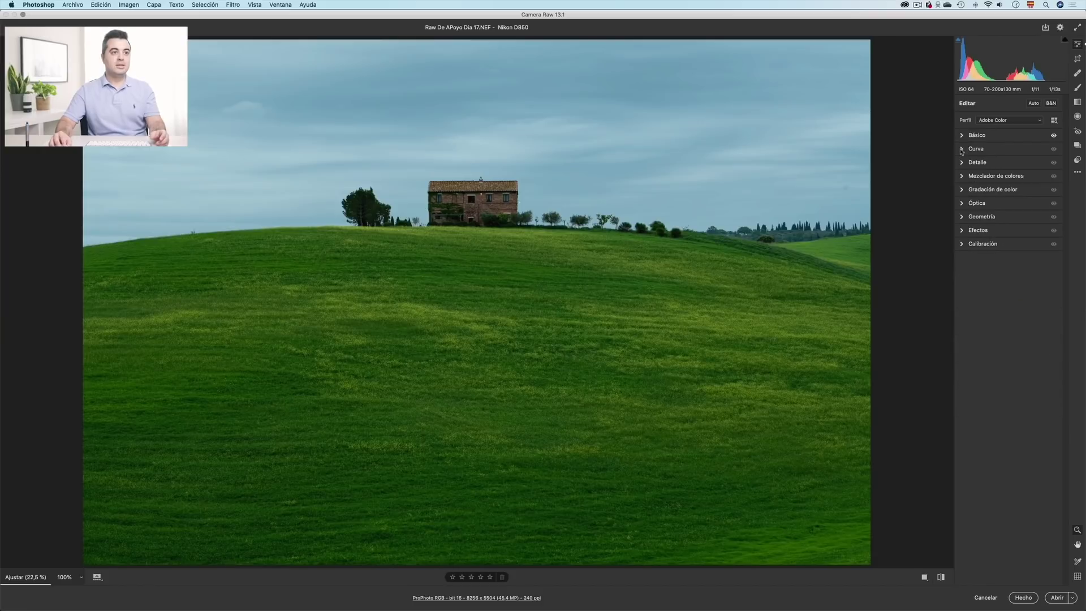
Try brightening the photo with the overall point curve (Curva), using points such as input 40, output 51 and input 151, output 221.
{"action": "left_click", "coordinate": [964, 150]}
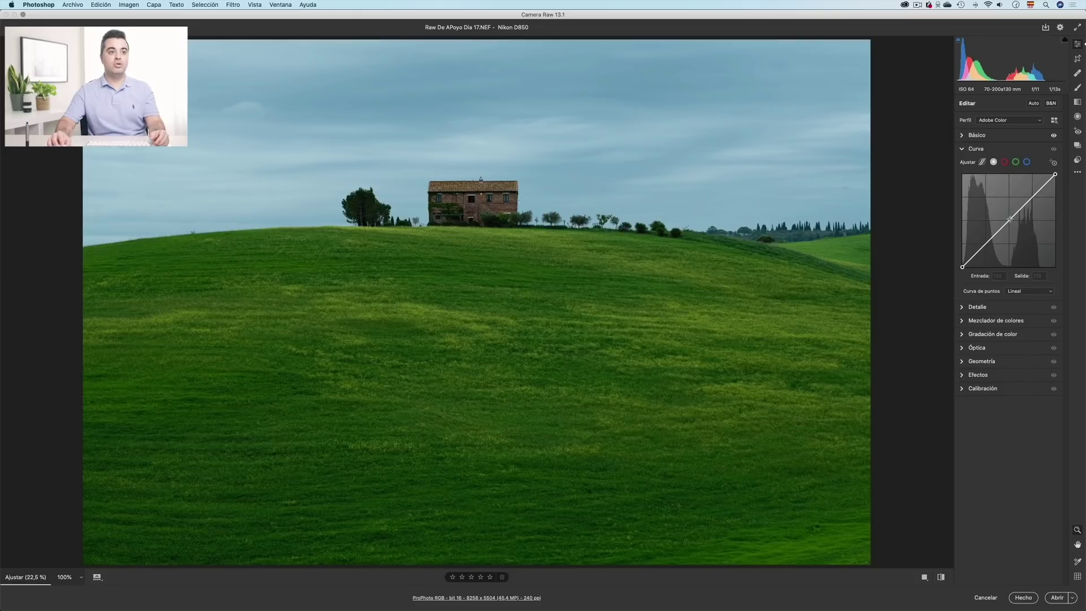
{"action": "left_click_drag", "start_coordinate": [1010, 220], "coordinate": [1010, 198]}
{"action": "left_click", "coordinate": [988, 228]}
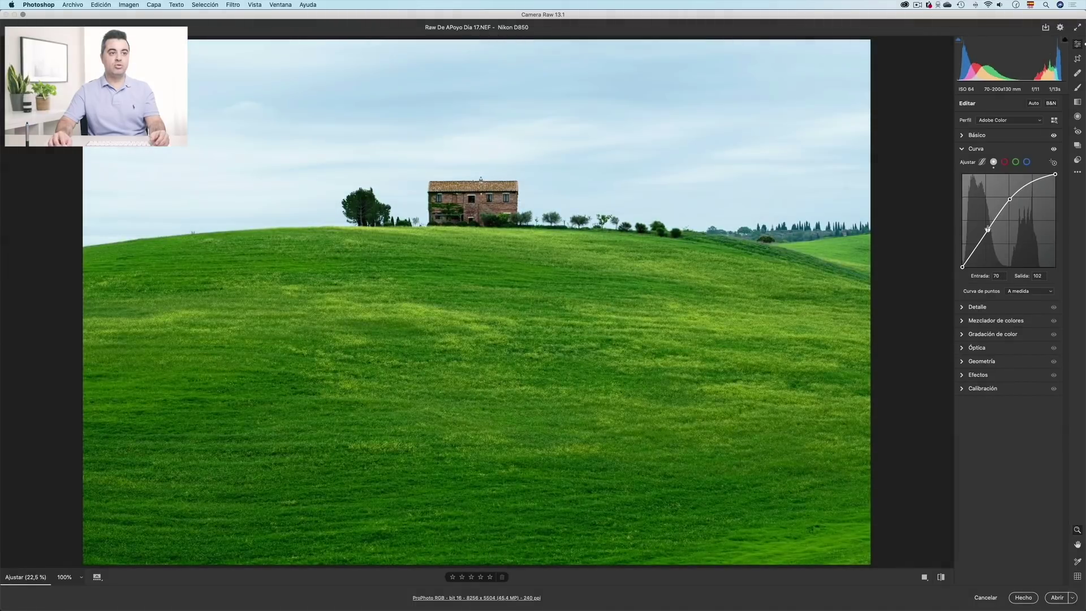
{"action": "left_click_drag", "start_coordinate": [976, 248], "coordinate": [979, 249]}
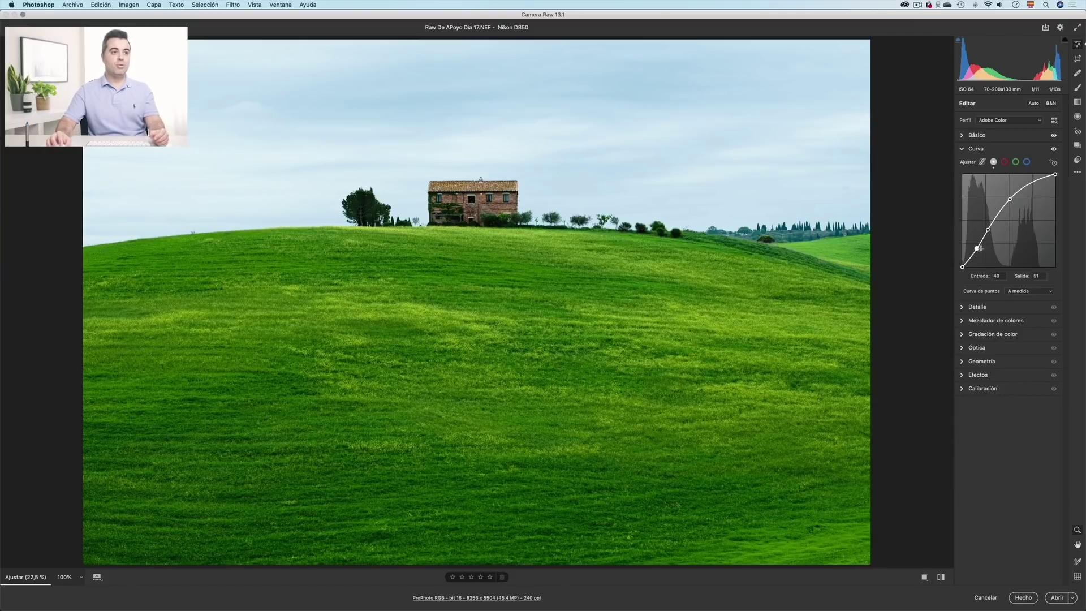
{"action": "left_click_drag", "start_coordinate": [988, 230], "coordinate": [1018, 187]}
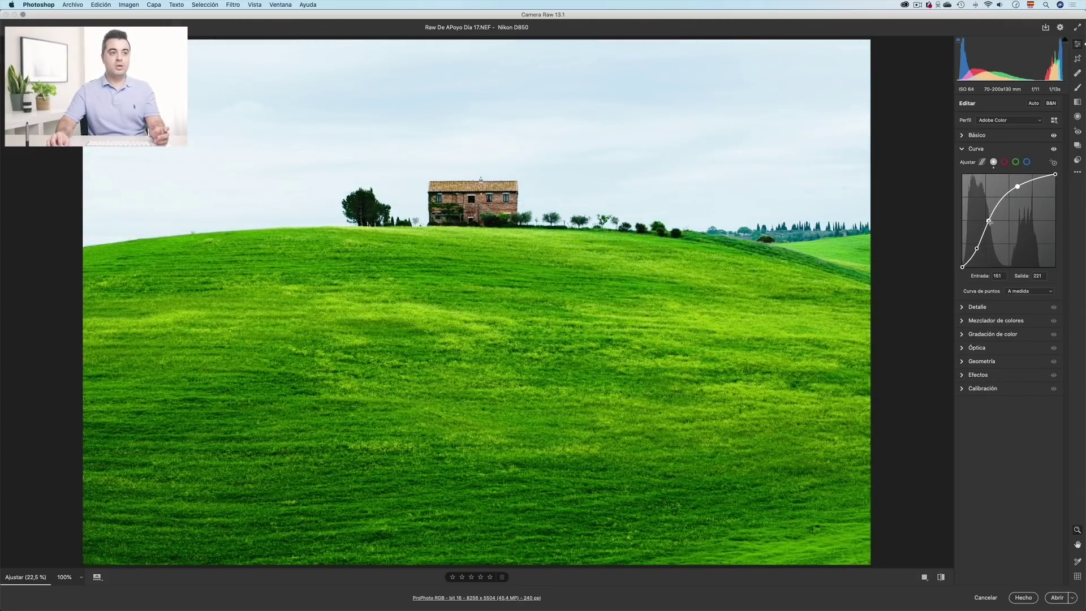
{"action": "left_click_drag", "start_coordinate": [989, 222], "coordinate": [990, 210]}
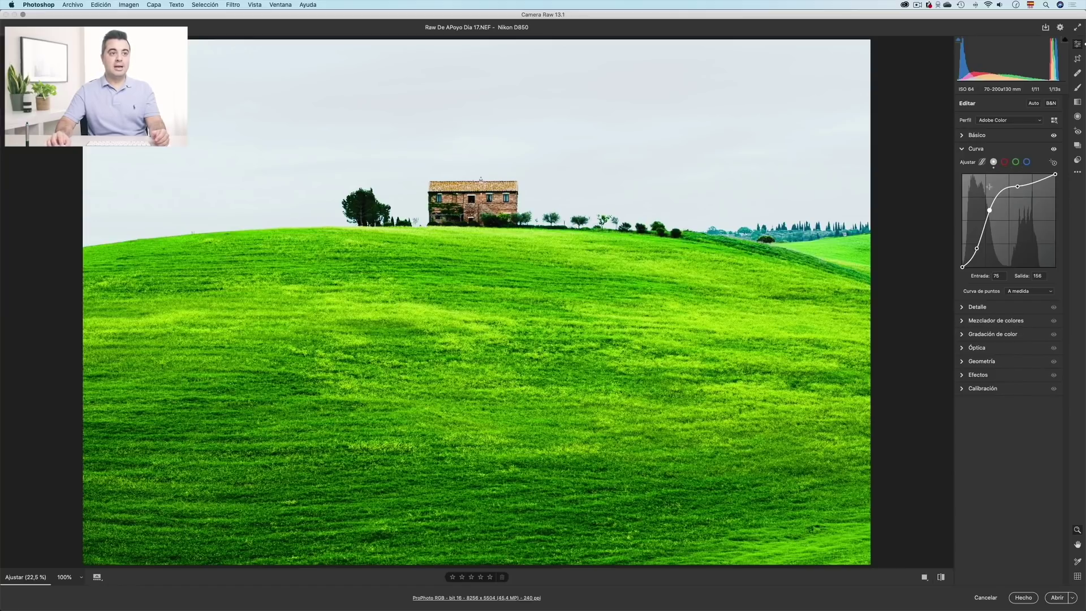
Remove the extra points from the overall curve and try a single midtone point at input 117, output 197.
{"action": "left_click_drag", "start_coordinate": [989, 211], "coordinate": [996, 284]}
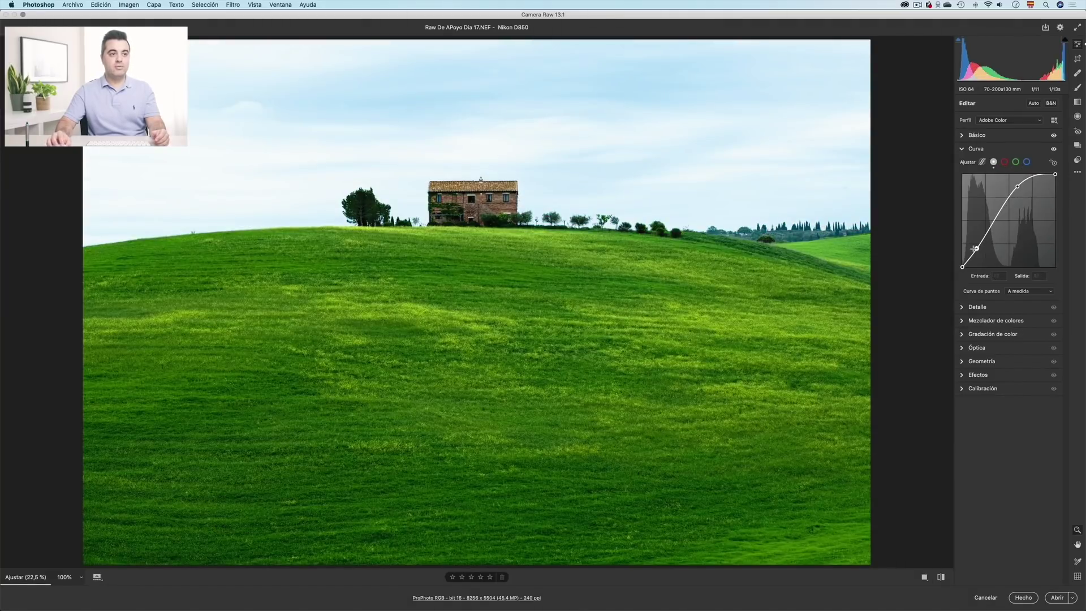
{"action": "left_click_drag", "start_coordinate": [976, 248], "coordinate": [1036, 390]}
{"action": "left_click", "coordinate": [1005, 195]}
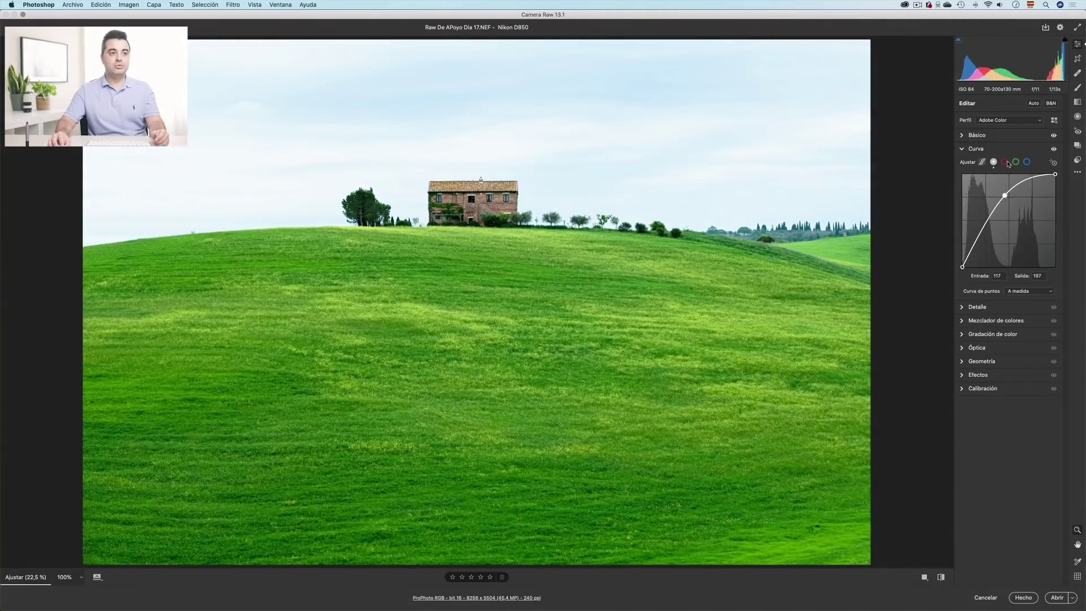
Try raising the midtones of the blue curve slightly, the red curve to 125/148 and the green curve to 127/187.
{"action": "left_click", "coordinate": [1006, 163]}
{"action": "left_click", "coordinate": [1017, 163]}
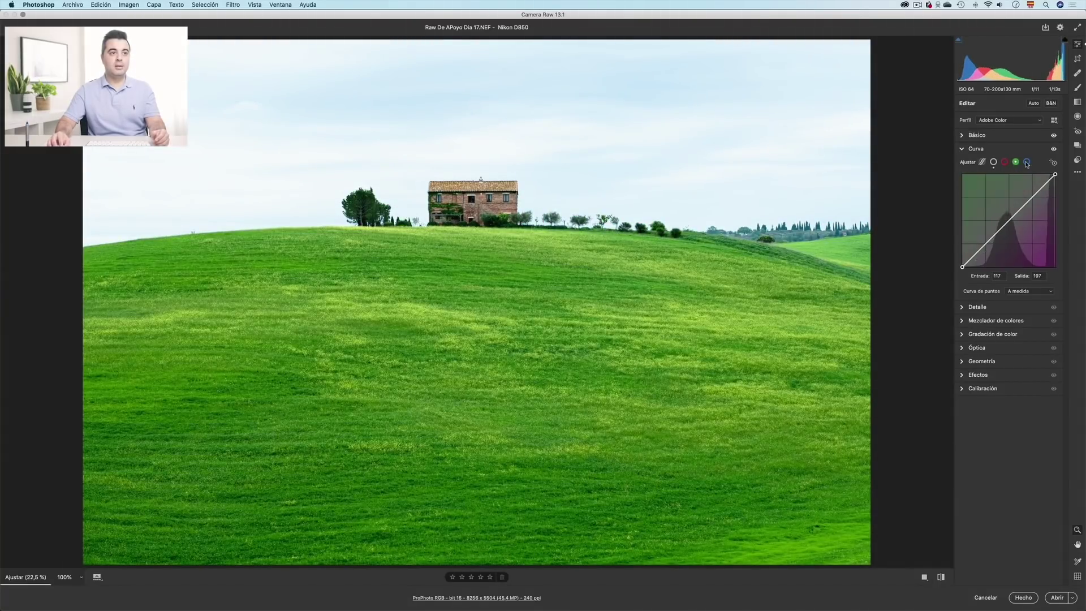
{"action": "left_click", "coordinate": [1027, 163]}
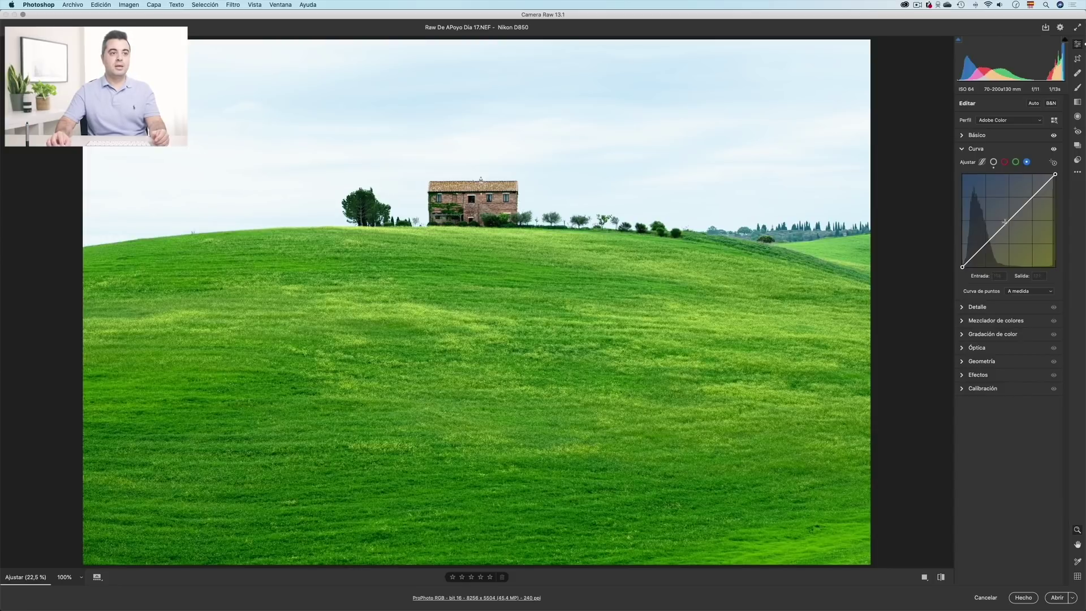
{"action": "mouse_move", "coordinate": [1005, 221]}
{"action": "left_mouse_down"}
{"action": "mouse_move", "coordinate": [1002, 201]}
{"action": "mouse_move", "coordinate": [1016, 238]}
{"action": "mouse_move", "coordinate": [996, 203]}
{"action": "mouse_move", "coordinate": [1013, 236]}
{"action": "mouse_move", "coordinate": [1008, 214]}
{"action": "left_mouse_up"}
{"action": "left_click", "coordinate": [1005, 163]}
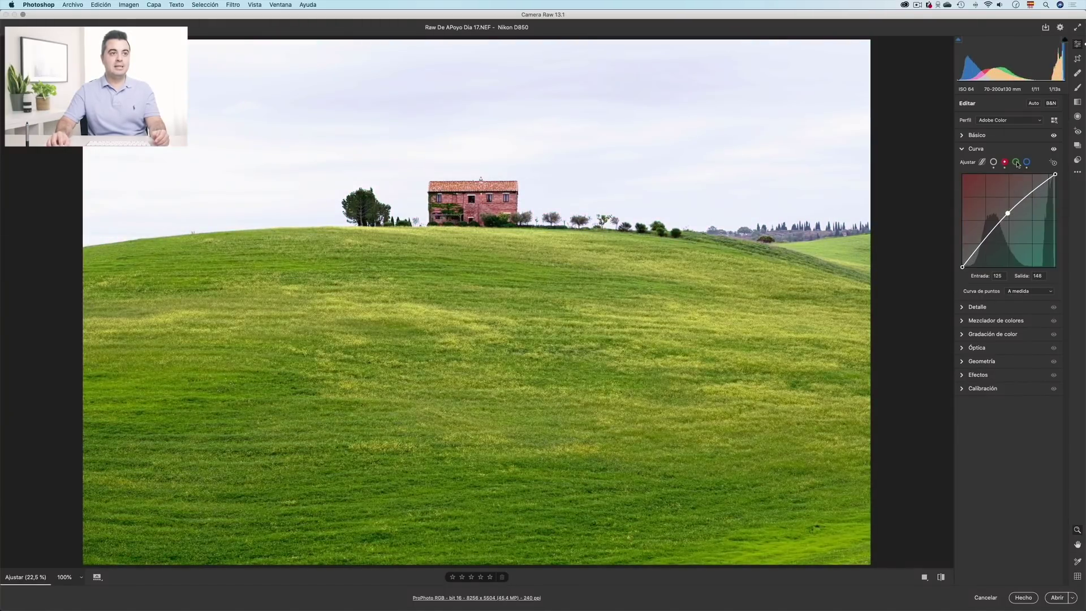
{"action": "left_click", "coordinate": [1017, 163]}
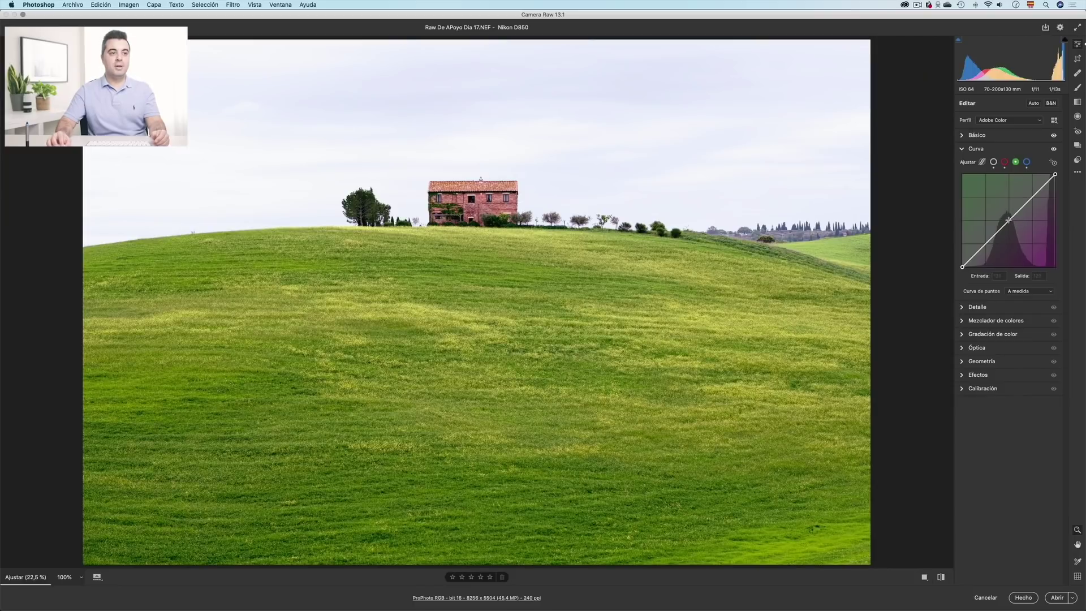
{"action": "mouse_move", "coordinate": [1009, 220]}
{"action": "left_mouse_down"}
{"action": "mouse_move", "coordinate": [1001, 192]}
{"action": "mouse_move", "coordinate": [1033, 252]}
{"action": "mouse_move", "coordinate": [1009, 198]}
{"action": "left_mouse_up"}
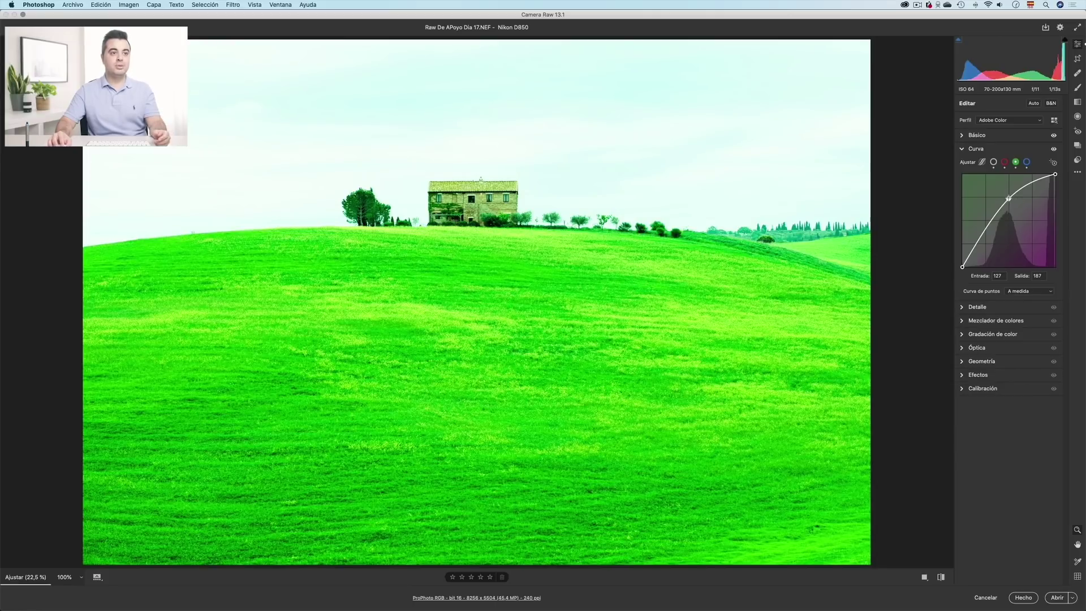
Delete the added points from the green, red, blue and overall curves, and collapse the curve settings.
{"action": "key", "text": "Delete"}
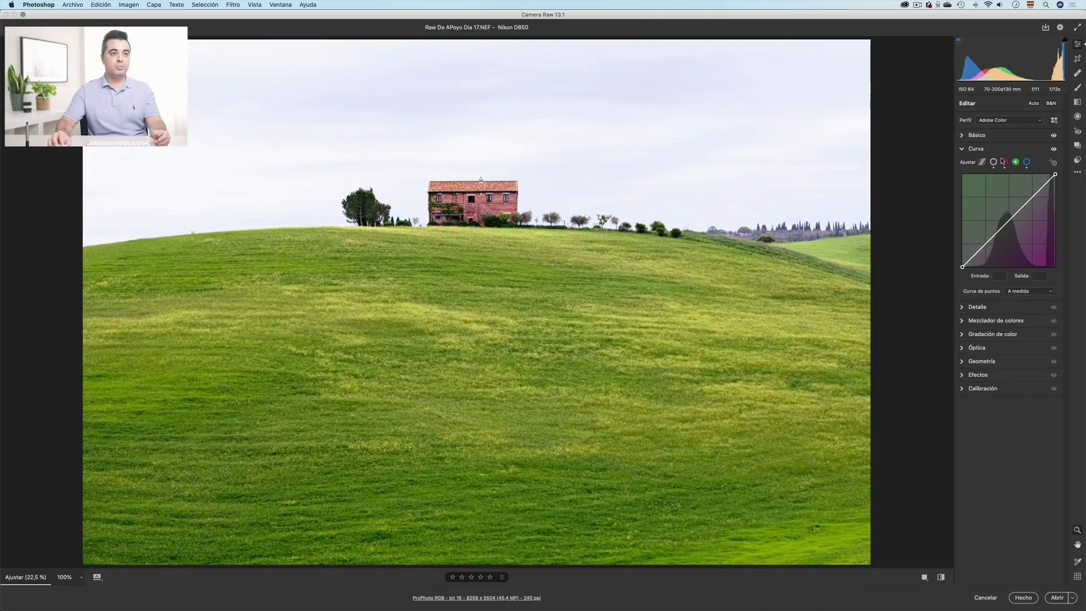
{"action": "left_click", "coordinate": [1005, 163]}
{"action": "key", "text": "Delete"}
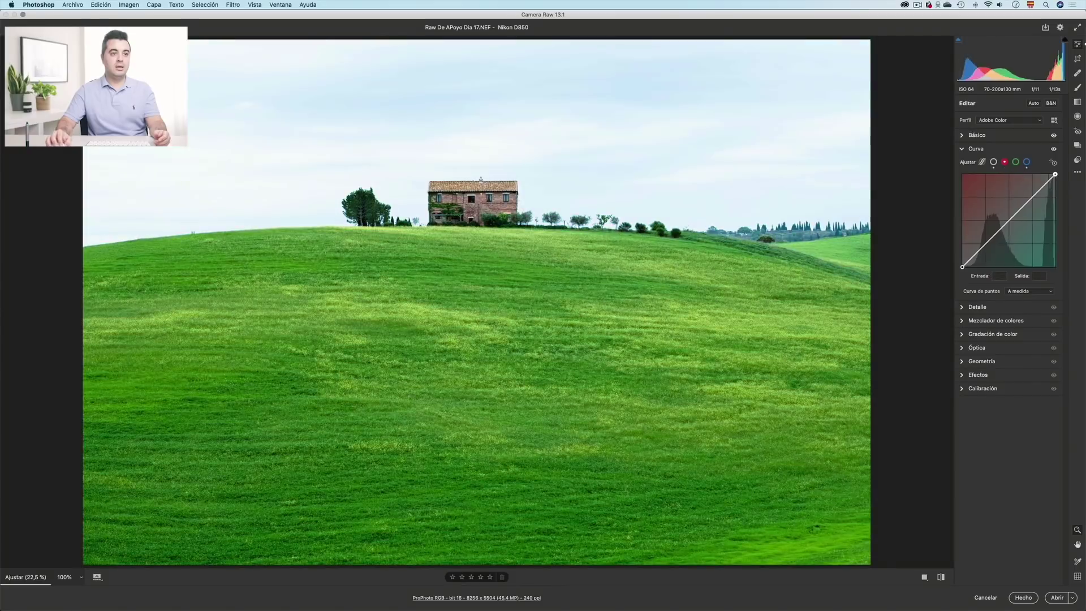
{"action": "left_click", "coordinate": [1026, 162]}
{"action": "key", "text": "Delete"}
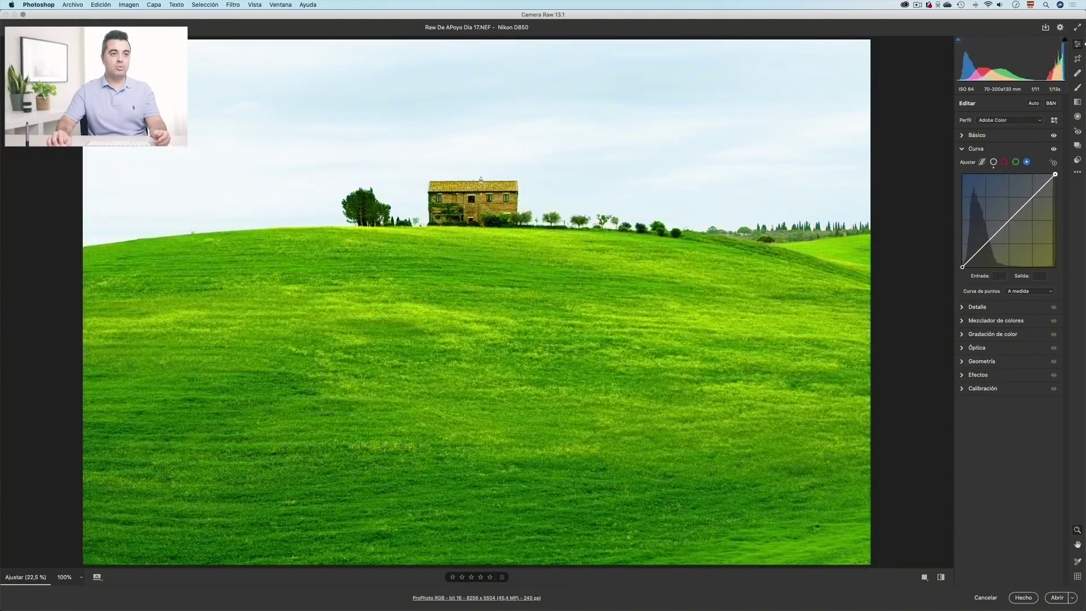
{"action": "left_click", "coordinate": [994, 162]}
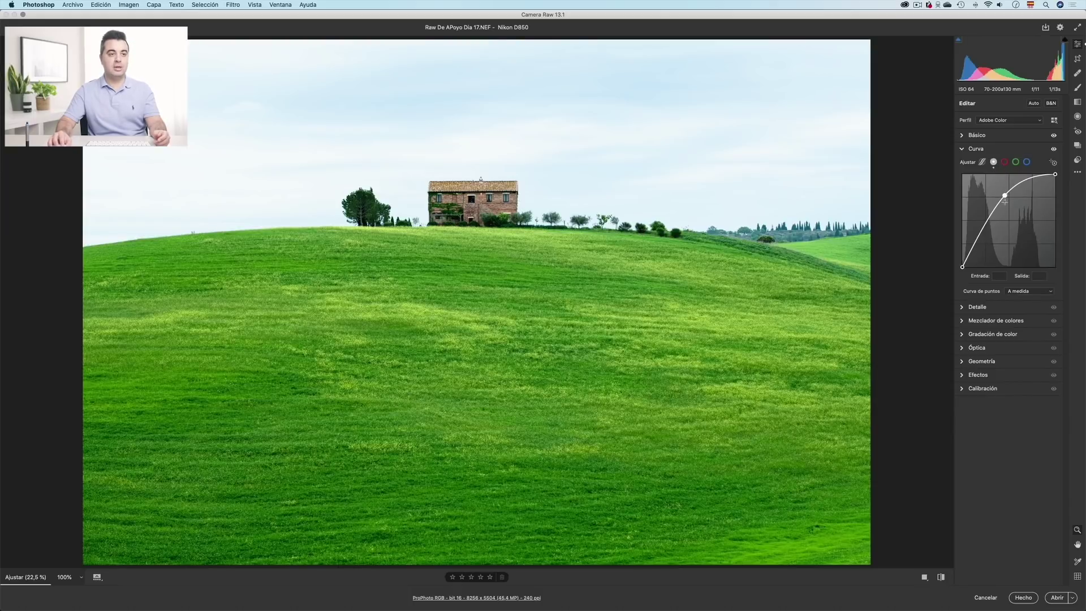
{"action": "key", "text": "Delete"}
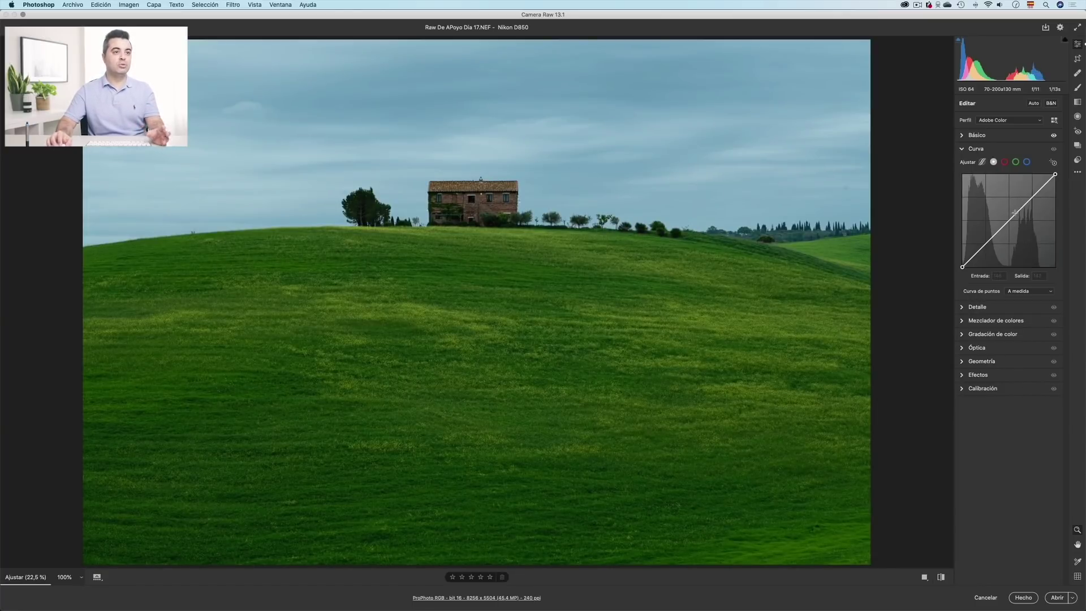
{"action": "left_click", "coordinate": [963, 149]}
In the detail (Detalle) settings, set sharpening (Enfocar) to 77, radius (Radio) to 1.5 and noise reduction (NR) to 53, keeping its contrast at 0.
{"action": "left_click", "coordinate": [965, 164]}
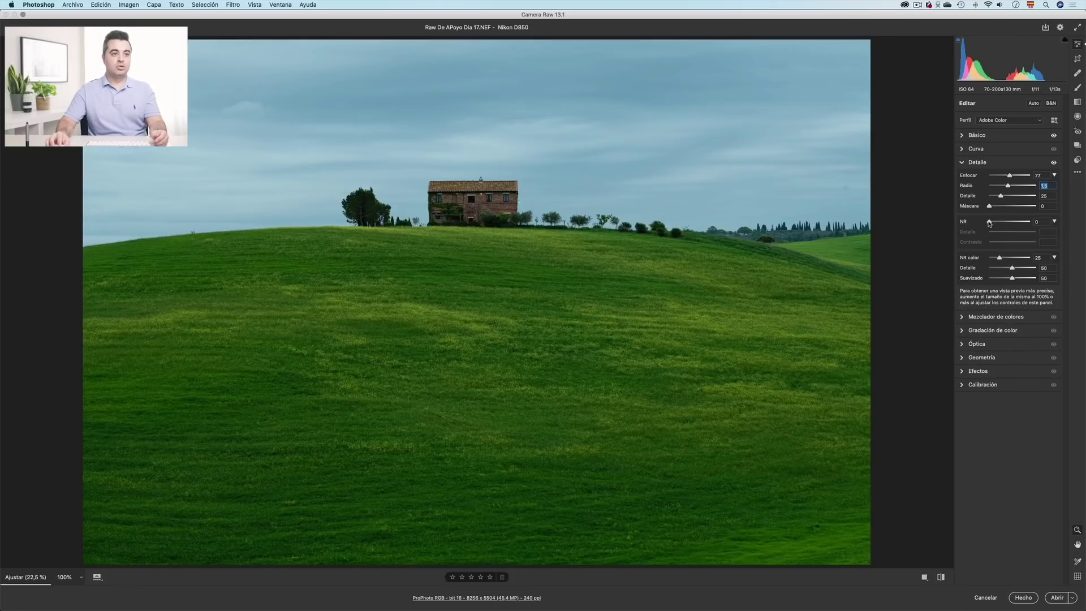
{"action": "left_click_drag", "start_coordinate": [989, 223], "coordinate": [998, 224]}
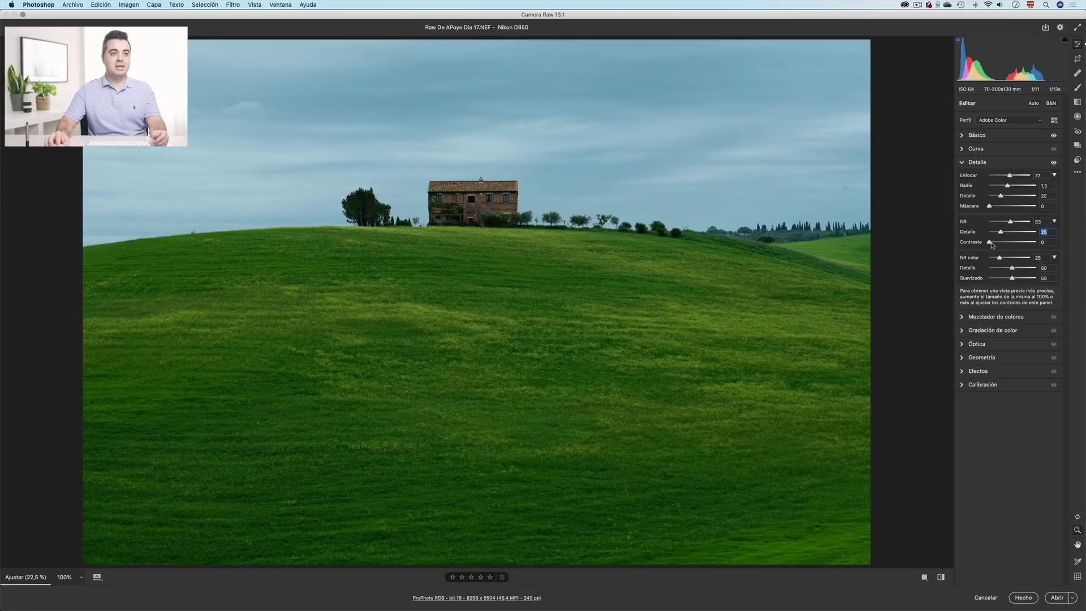
{"action": "left_click_drag", "start_coordinate": [1006, 245], "coordinate": [989, 241]}
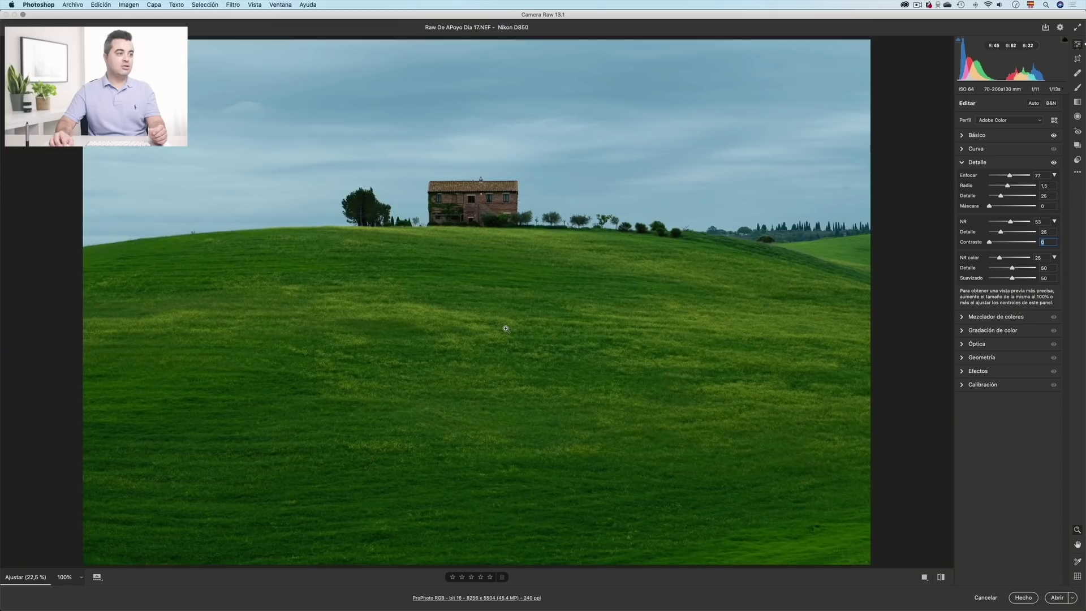
Compare sharpening (Enfocar) at 150 and 0 on the grass at 100% view, and set it to 150.
{"action": "left_click", "coordinate": [506, 329]}
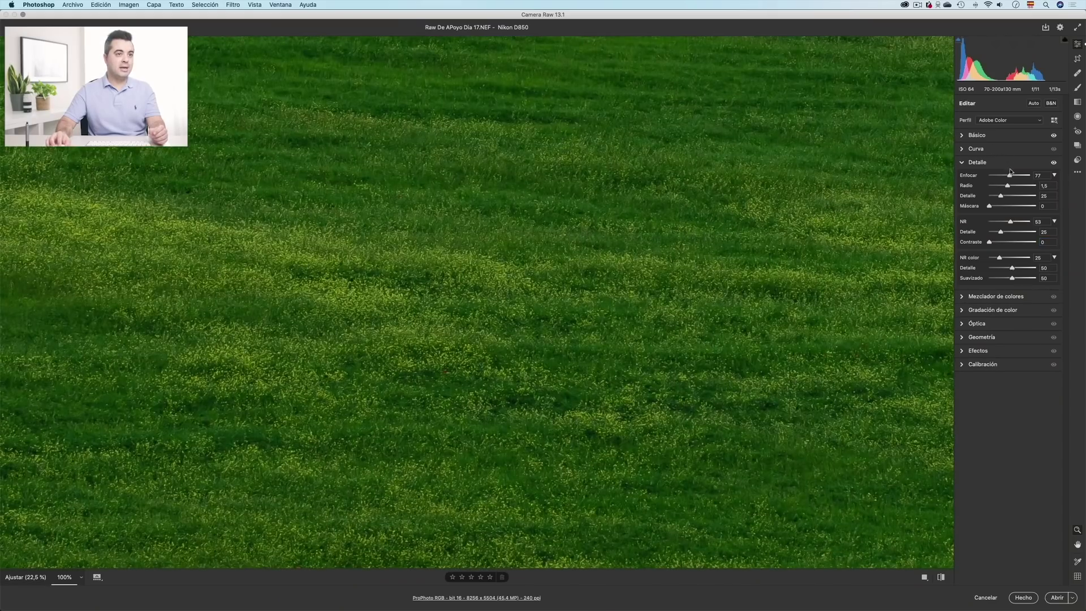
{"action": "scroll", "coordinate": [698, 246], "scroll_direction": "up", "scroll_amount": 2}
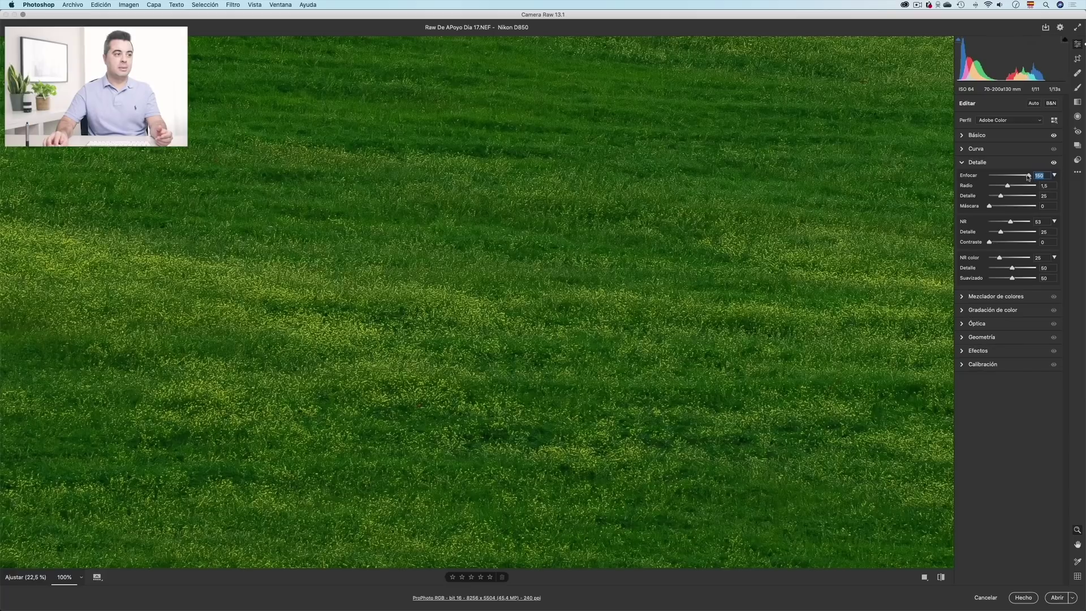
{"action": "left_click_drag", "start_coordinate": [1029, 177], "coordinate": [934, 177]}
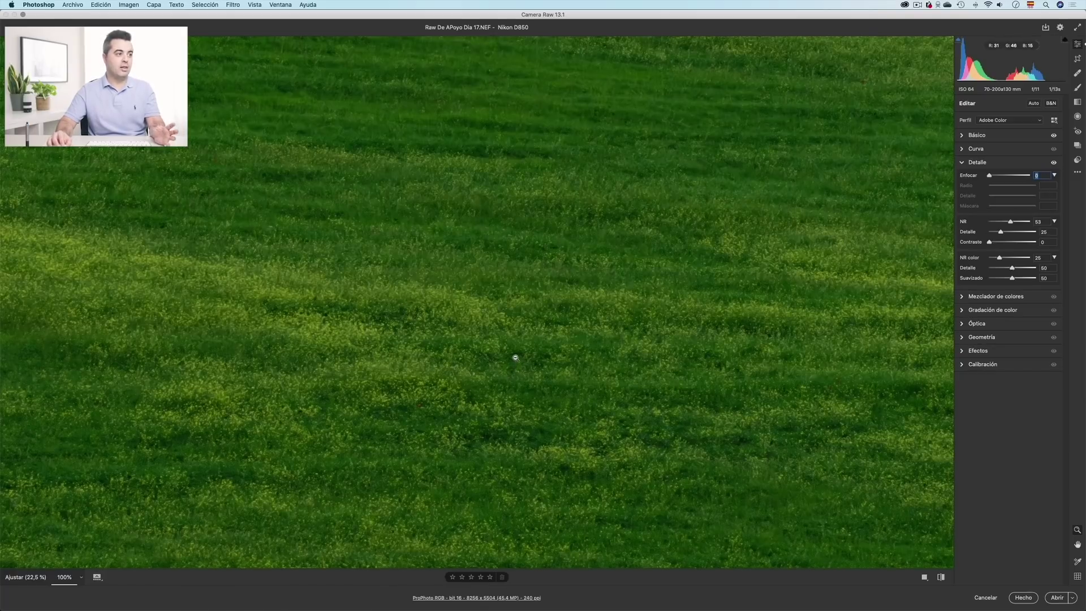
{"action": "left_click", "coordinate": [510, 181]}
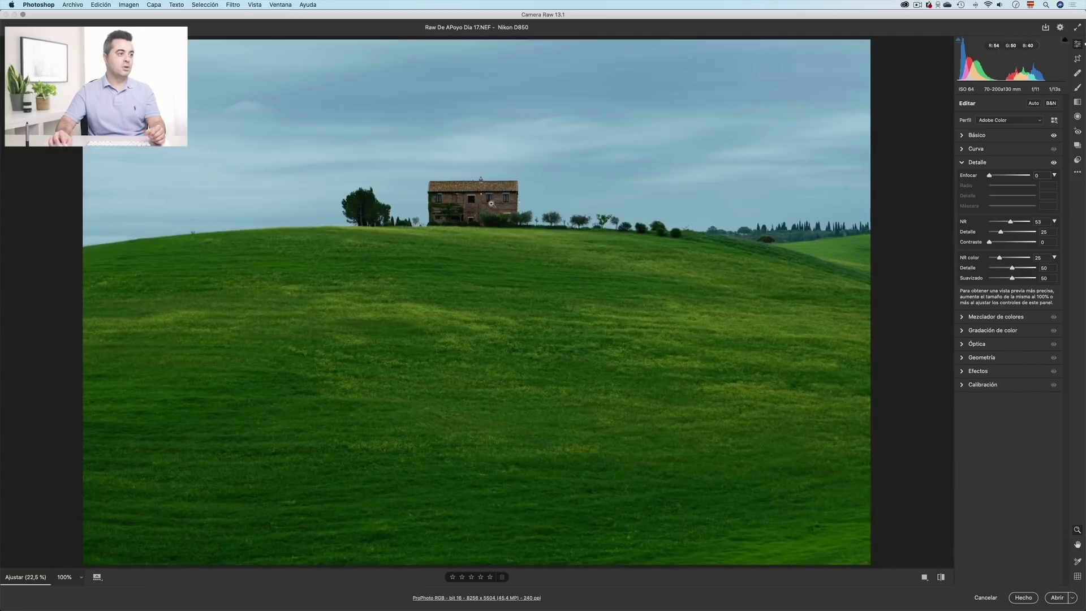
{"action": "left_click_drag", "start_coordinate": [990, 176], "coordinate": [1046, 177]}
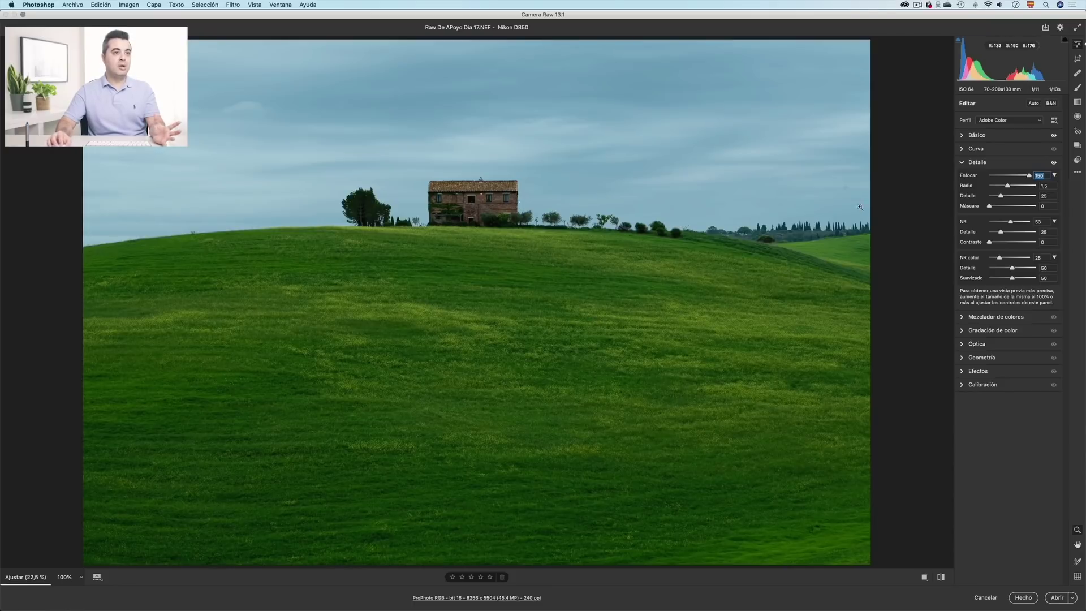
Set the sharpening radius (Radio) to 1.4, try its detail (Detalle) at 0 and 100, and leave detail at 21.
{"action": "left_click", "coordinate": [1007, 187]}
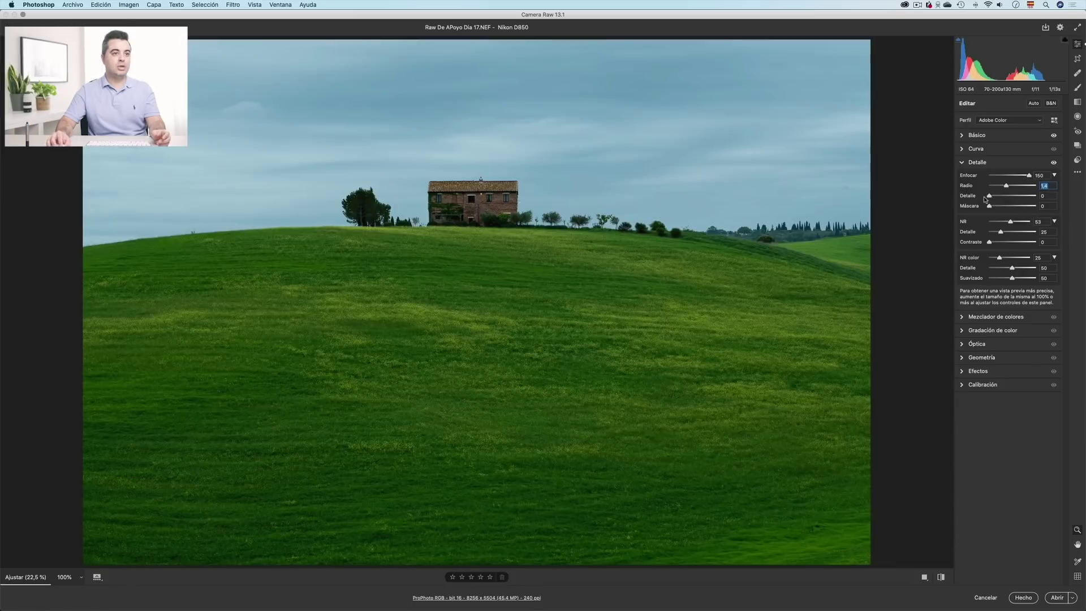
{"action": "left_click", "coordinate": [1053, 196]}
{"action": "left_click", "coordinate": [525, 337]}
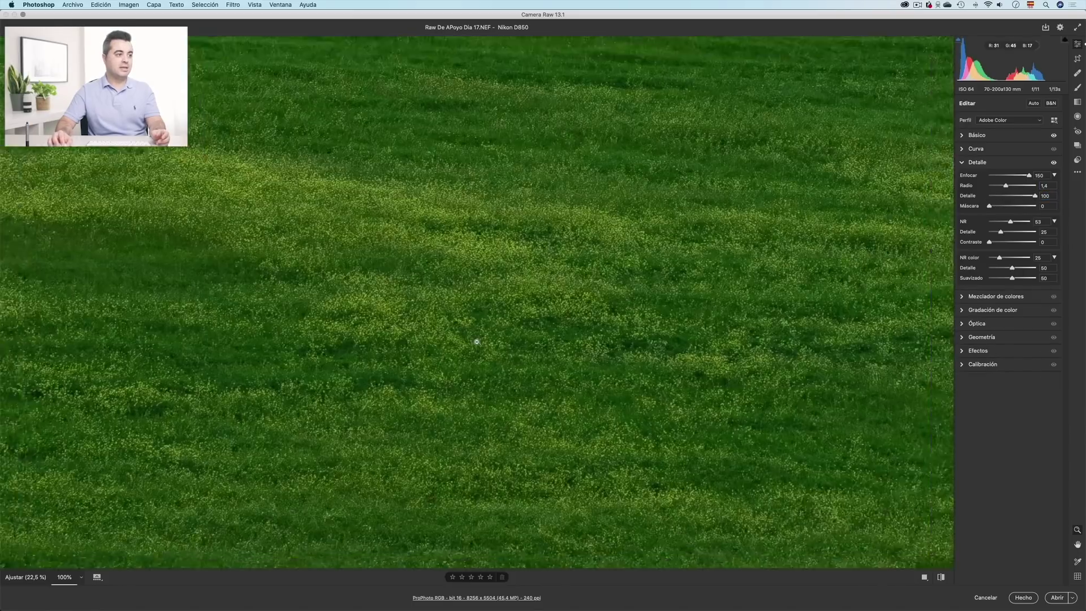
{"action": "left_click", "coordinate": [1041, 196]}
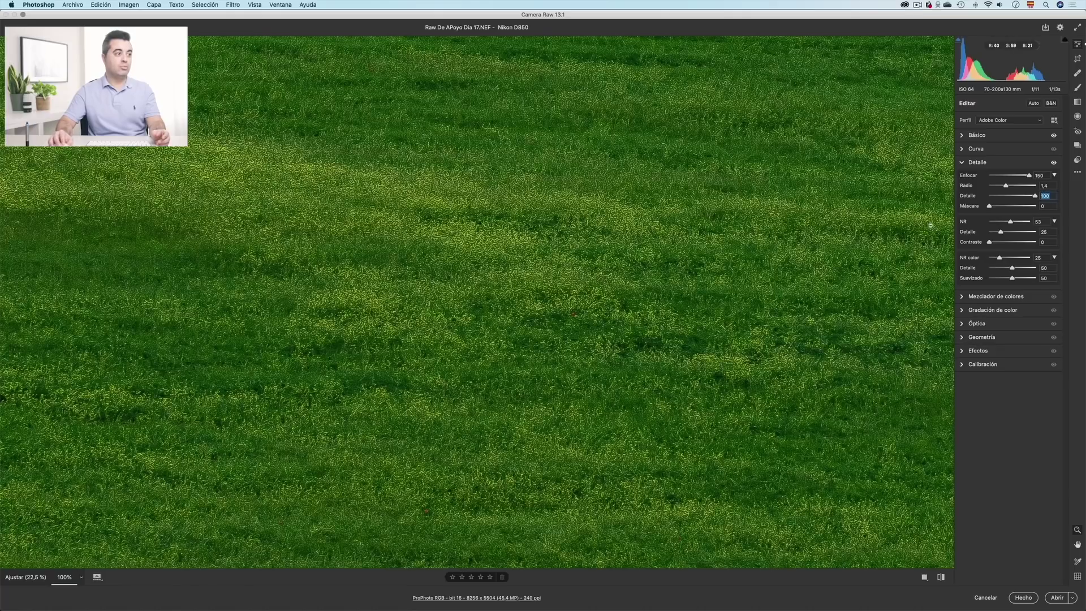
{"action": "type", "text": "0"}
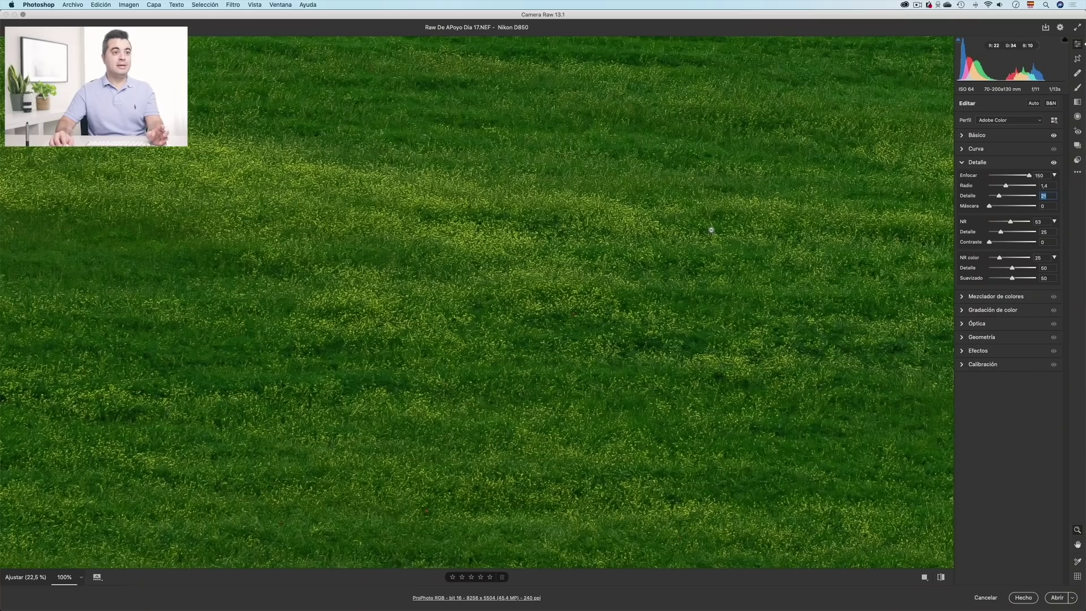
Fit the photo in view, set the sharpening mask (Máscara) to 21 using the black-and-white mask preview, and set sharpening (Enfocar) to 61.
{"action": "left_click", "coordinate": [860, 249]}
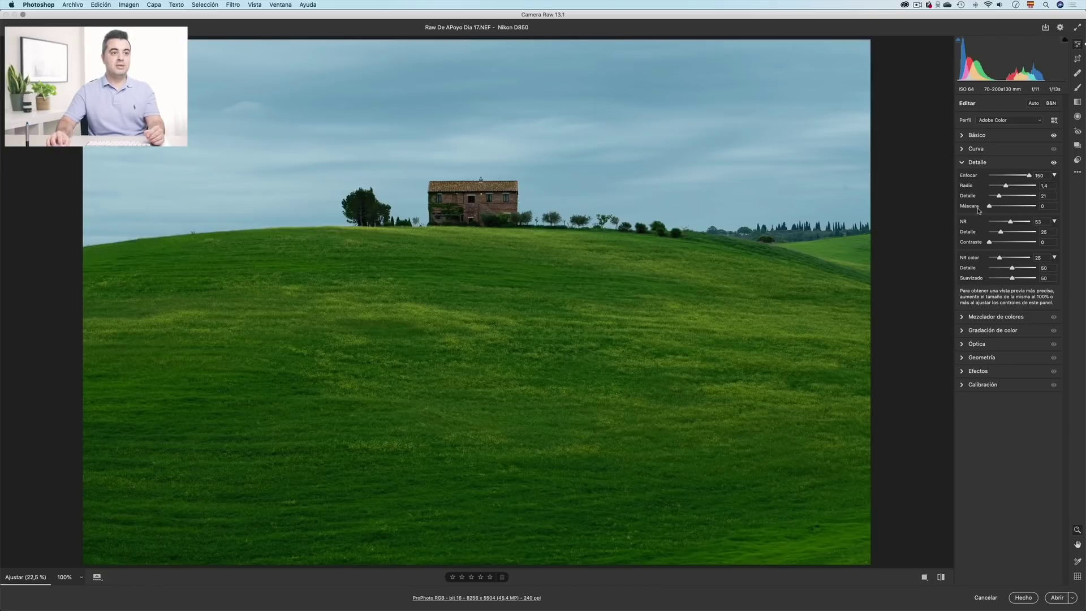
{"action": "left_click_drag", "start_coordinate": [1007, 206], "coordinate": [954, 208]}
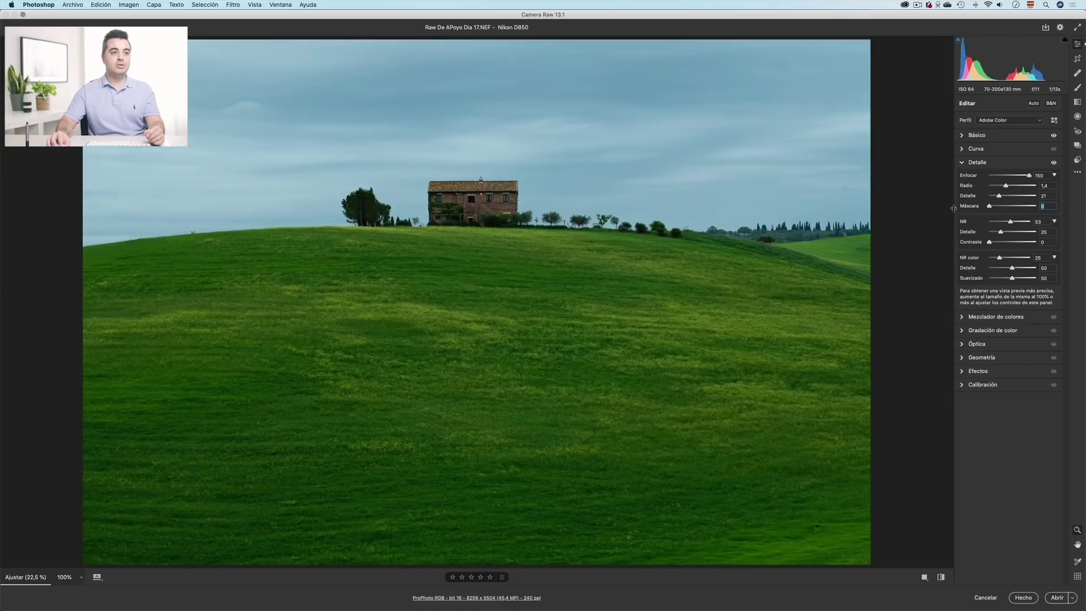
{"action": "key", "text": "alt"}
{"action": "left_click", "coordinate": [990, 207], "text": "alt"}
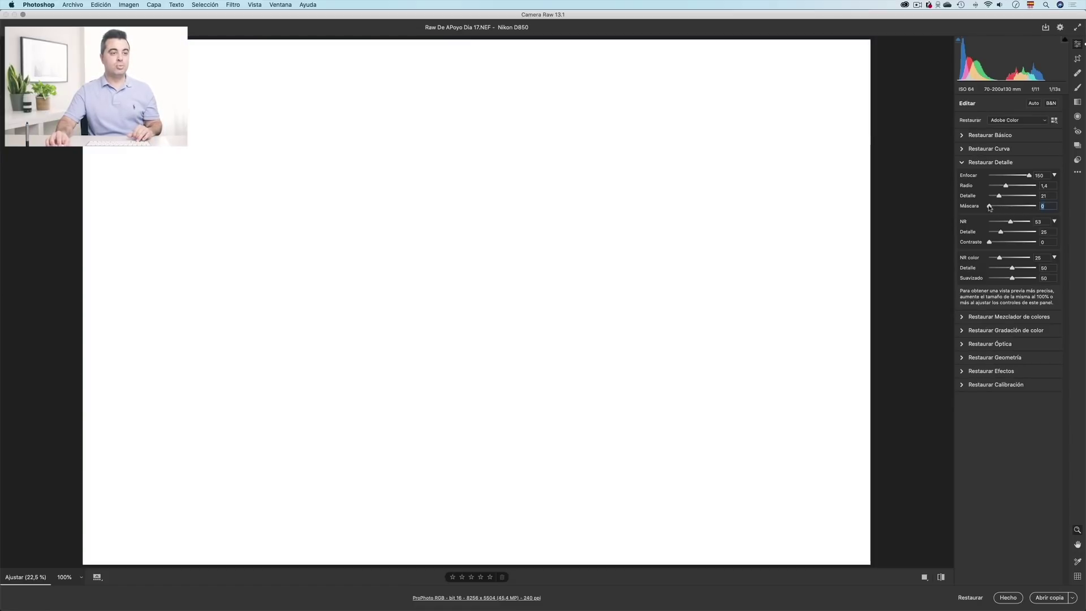
{"action": "left_click_drag", "start_coordinate": [990, 207], "coordinate": [999, 209]}
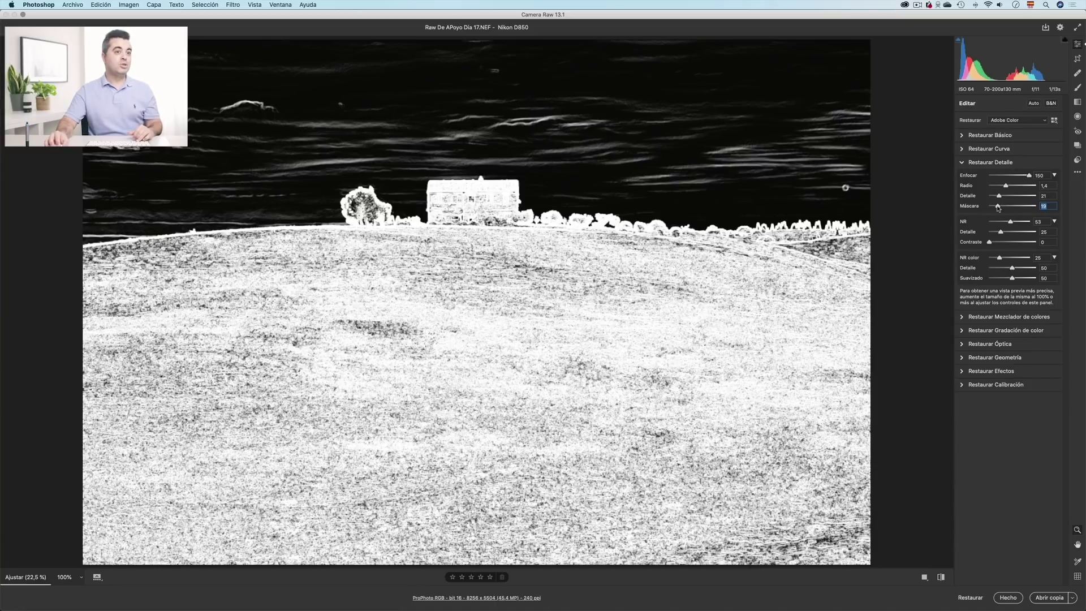
{"action": "left_click_drag", "start_coordinate": [998, 207], "coordinate": [1000, 209]}
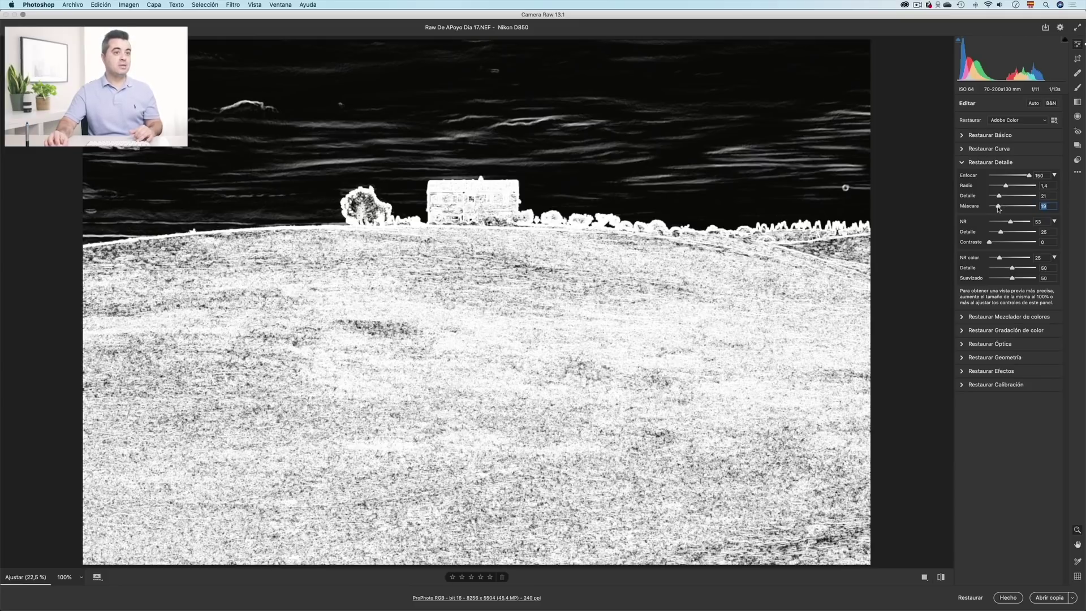
{"action": "left_click_drag", "start_coordinate": [1000, 209], "coordinate": [999, 208]}
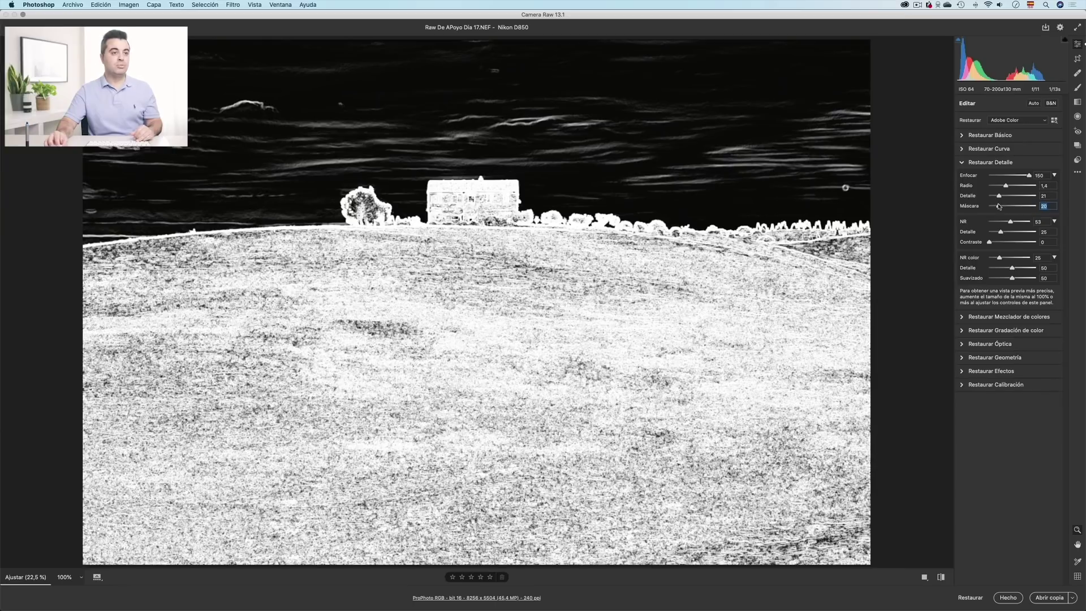
{"action": "mouse_move", "coordinate": [1000, 206]}
{"action": "left_mouse_down"}
{"action": "mouse_move", "coordinate": [1010, 206]}
{"action": "mouse_move", "coordinate": [1000, 208]}
{"action": "left_mouse_up"}
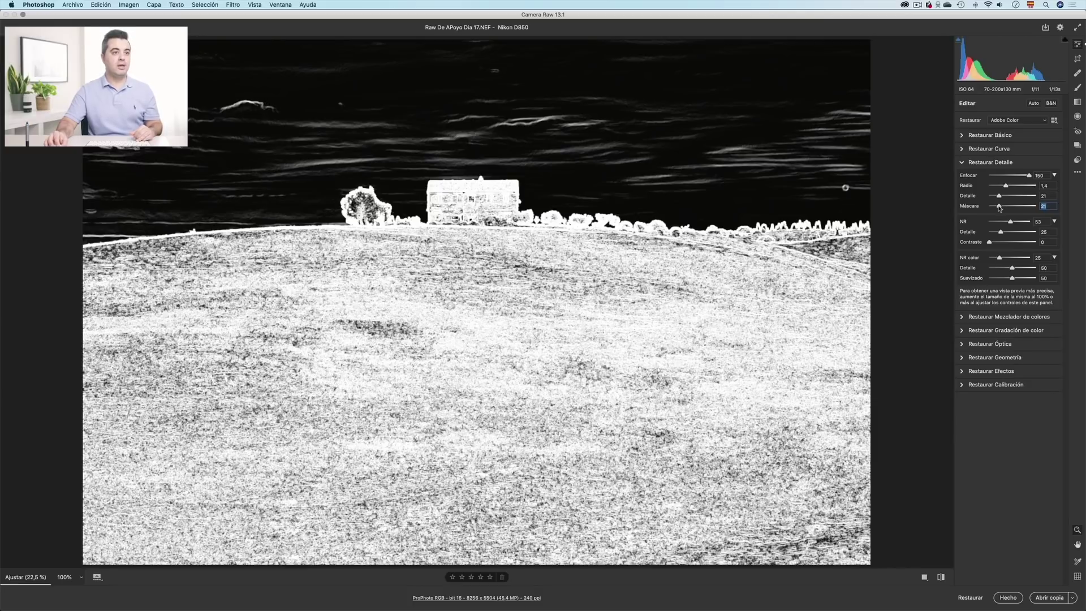
{"action": "left_click_drag", "start_coordinate": [1000, 208], "coordinate": [1008, 179]}
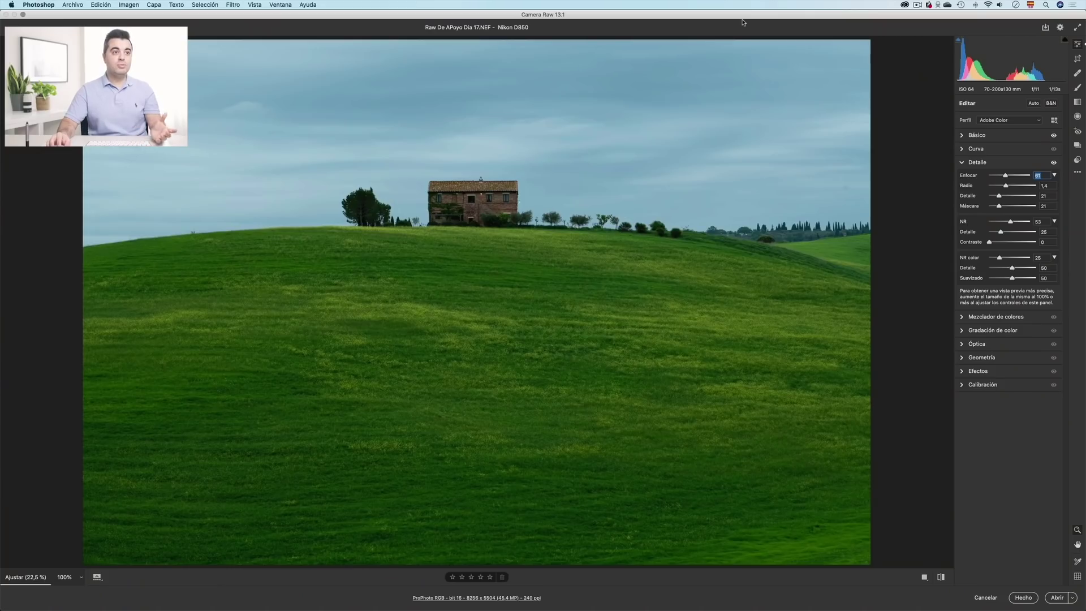
Collapse the detail settings, expand the colour mixer (Mezclador de colores), and review its HSL hue, saturation and luminance controls, ending on saturation (Saturación).
{"action": "left_click", "coordinate": [962, 164]}
{"action": "left_click", "coordinate": [963, 176]}
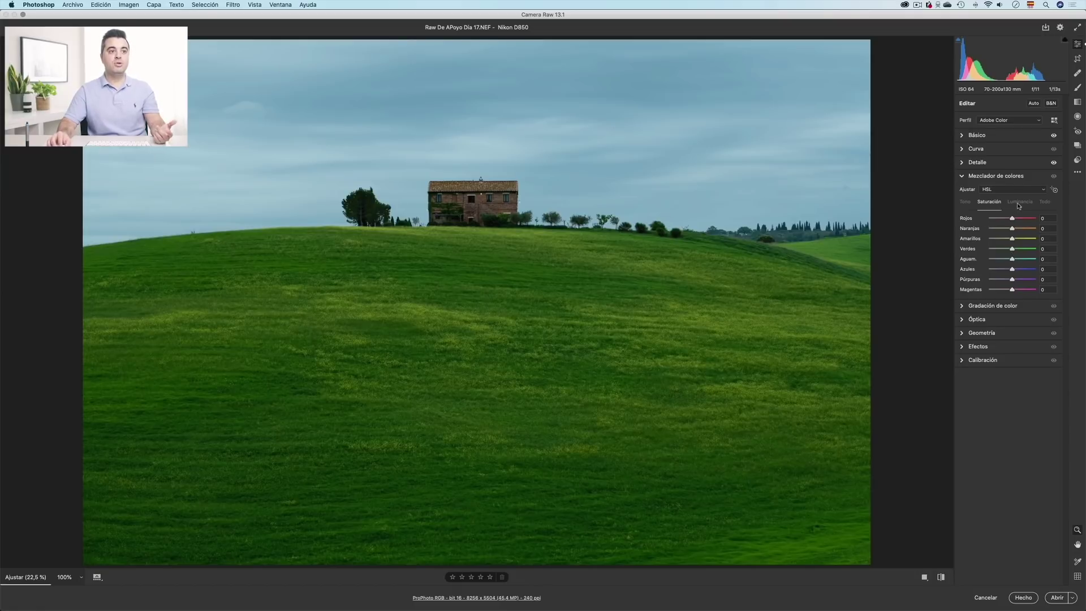
{"action": "left_click", "coordinate": [965, 202]}
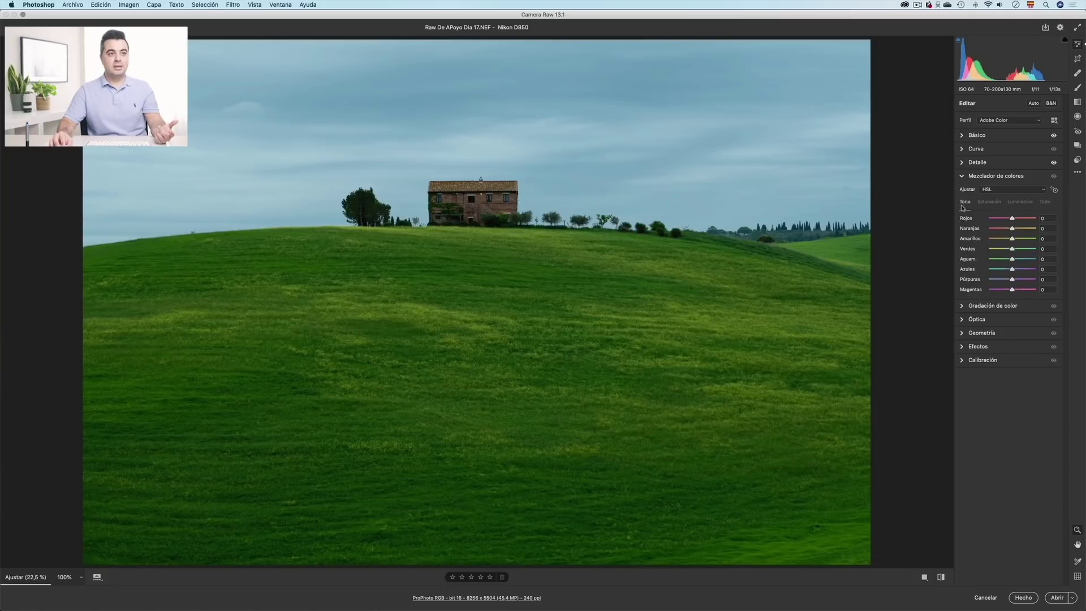
{"action": "left_click", "coordinate": [989, 203]}
{"action": "left_click", "coordinate": [1020, 202]}
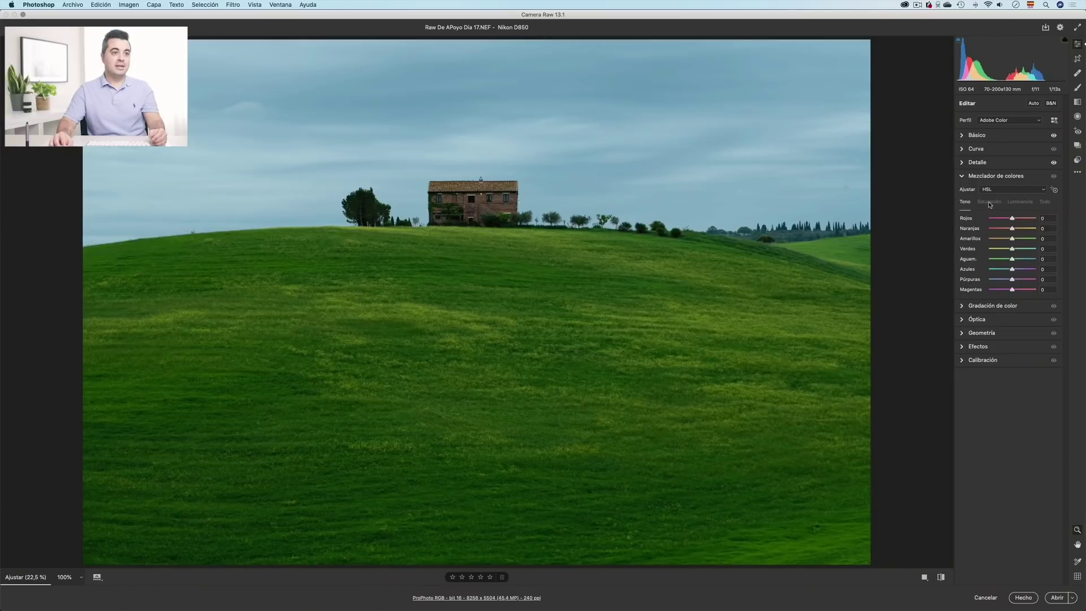
{"action": "left_click", "coordinate": [991, 204]}
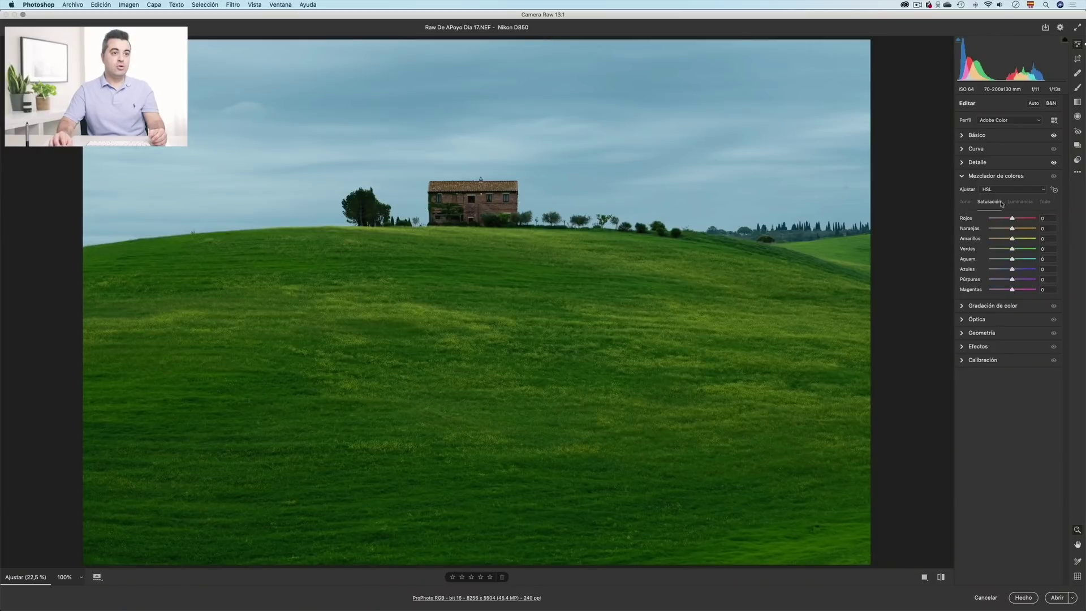
Try changing the saturation of the greens, blues and reds, resetting each to 0.
{"action": "mouse_move", "coordinate": [1011, 251]}
{"action": "left_mouse_down"}
{"action": "mouse_move", "coordinate": [1057, 252]}
{"action": "mouse_move", "coordinate": [969, 251]}
{"action": "mouse_move", "coordinate": [1032, 250]}
{"action": "mouse_move", "coordinate": [993, 251]}
{"action": "mouse_move", "coordinate": [1017, 251]}
{"action": "mouse_move", "coordinate": [1027, 269]}
{"action": "mouse_move", "coordinate": [993, 270]}
{"action": "mouse_move", "coordinate": [1027, 269]}
{"action": "mouse_move", "coordinate": [994, 271]}
{"action": "mouse_move", "coordinate": [1016, 271]}
{"action": "left_mouse_up"}
{"action": "double_click", "coordinate": [1013, 251]}
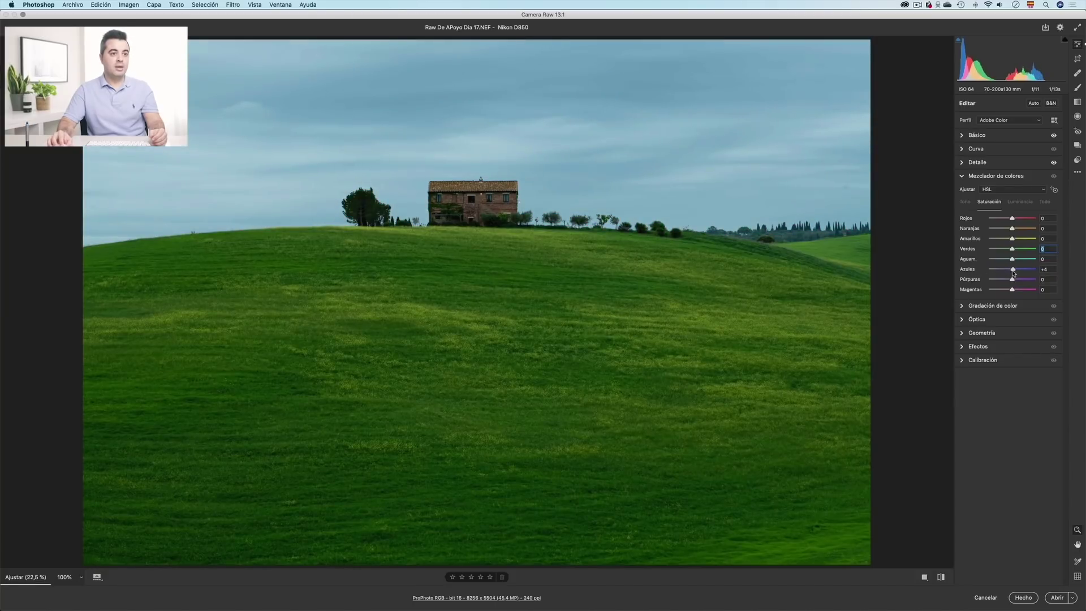
{"action": "double_click", "coordinate": [1014, 270]}
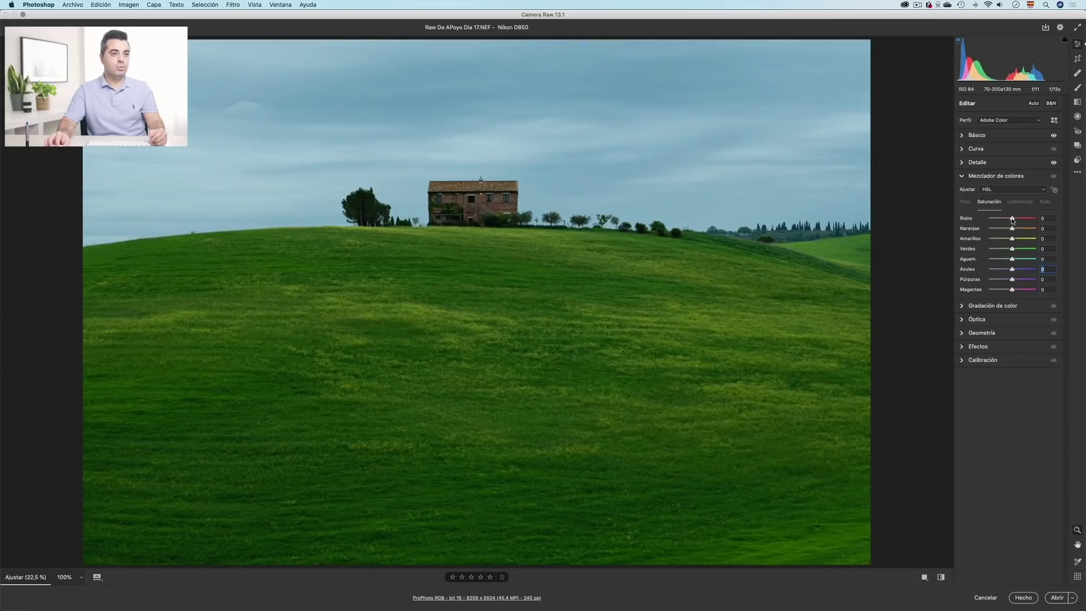
{"action": "mouse_move", "coordinate": [1013, 219]}
{"action": "left_mouse_down"}
{"action": "mouse_move", "coordinate": [928, 229]}
{"action": "mouse_move", "coordinate": [1047, 223]}
{"action": "mouse_move", "coordinate": [1014, 225]}
{"action": "left_mouse_up"}
{"action": "left_click", "coordinate": [1013, 224]}
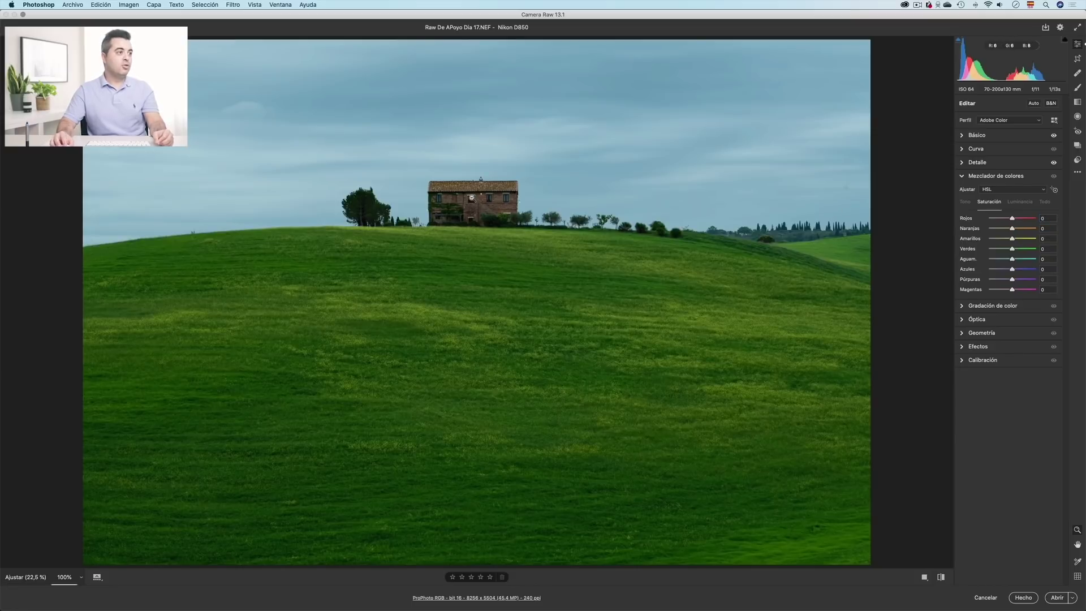
View the house at 100% and try varying its brick saturation directly on the facade with the target adjustment tool.
{"action": "left_click", "coordinate": [471, 202]}
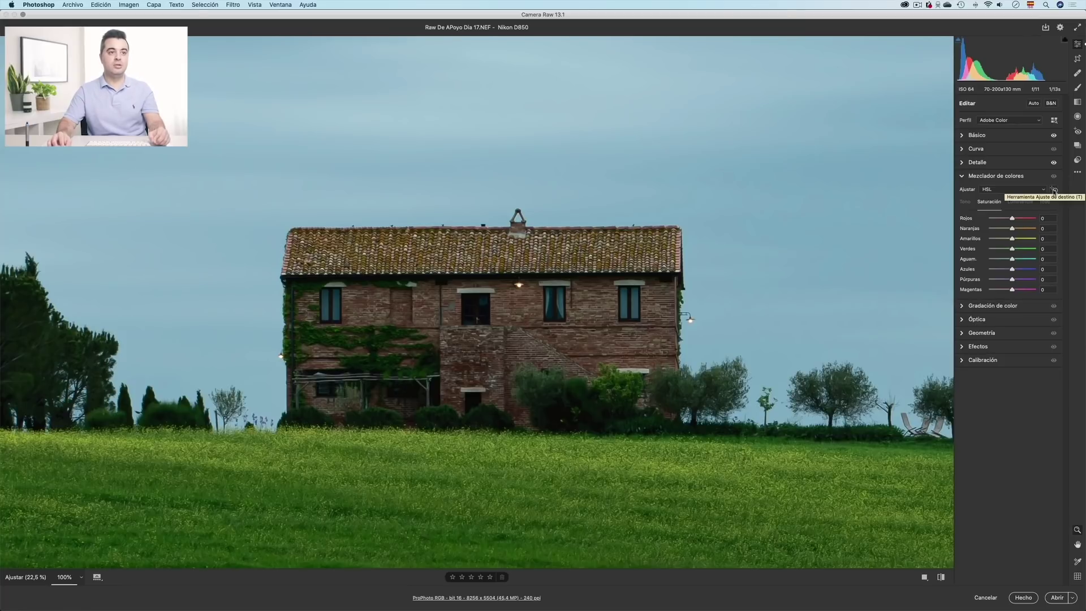
{"action": "left_click", "coordinate": [1054, 191]}
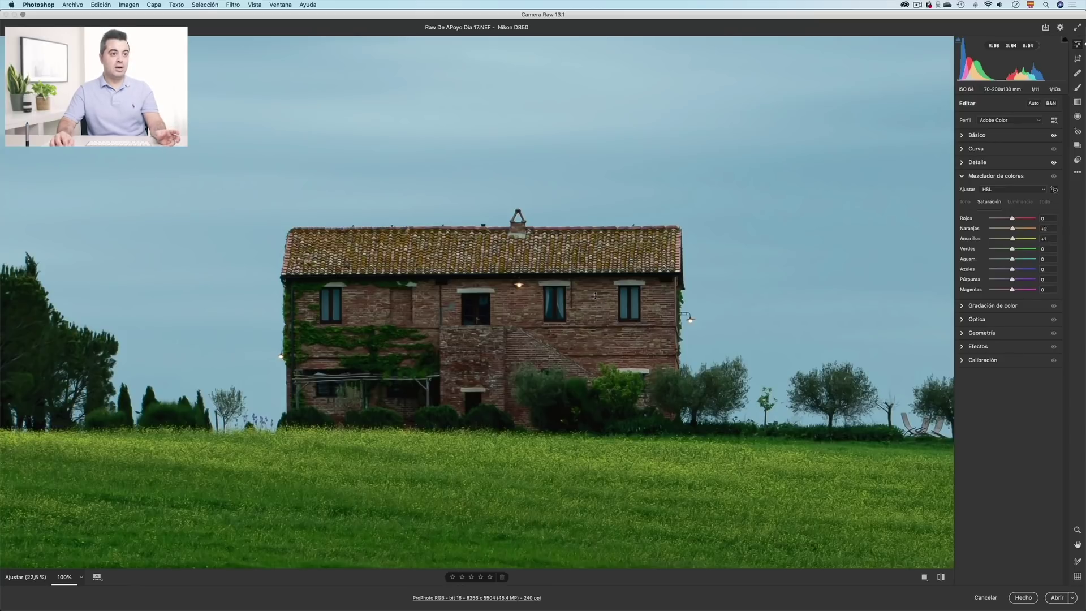
{"action": "left_click_drag", "start_coordinate": [596, 295], "coordinate": [592, 257]}
{"action": "left_click_drag", "start_coordinate": [590, 258], "coordinate": [593, 275]}
{"action": "left_click_drag", "start_coordinate": [595, 316], "coordinate": [594, 278]}
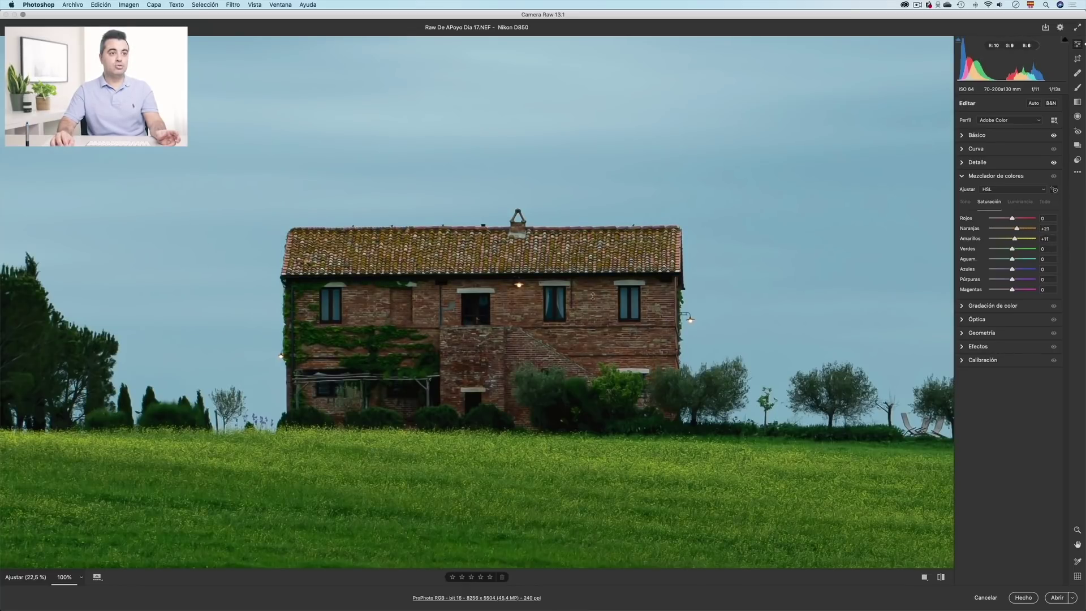
{"action": "left_click_drag", "start_coordinate": [593, 285], "coordinate": [593, 255]}
{"action": "left_click_drag", "start_coordinate": [594, 310], "coordinate": [596, 313]}
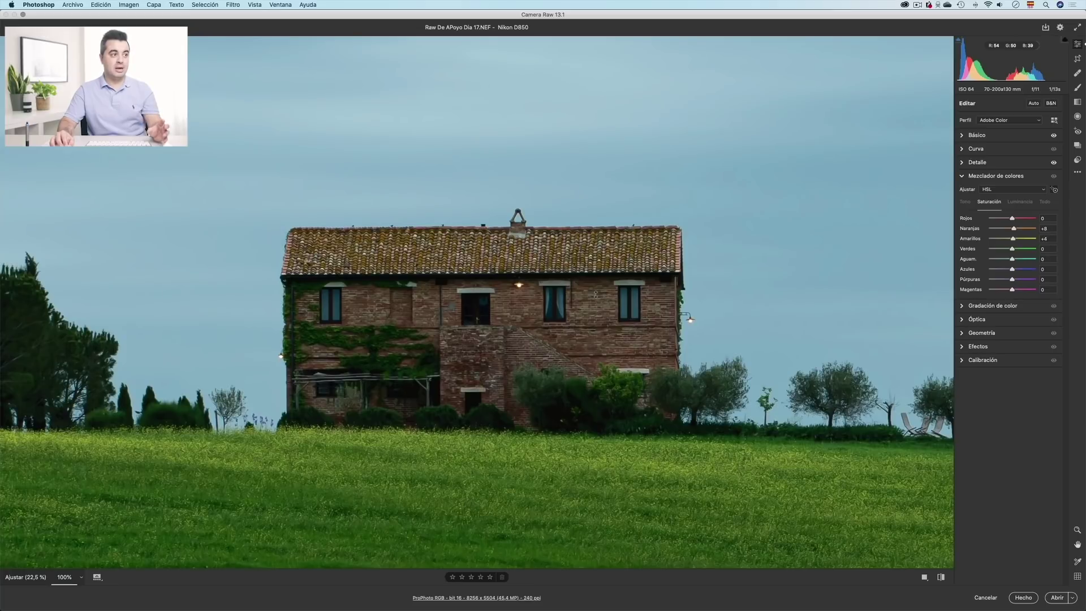
{"action": "left_click_drag", "start_coordinate": [597, 290], "coordinate": [596, 252]}
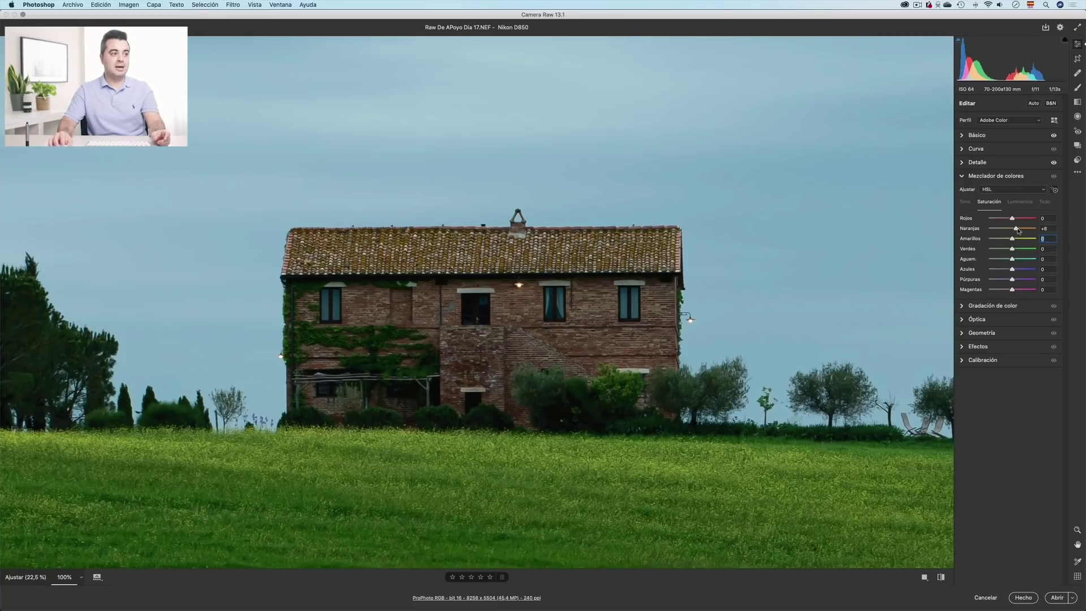
Test strong saturation changes on the oranges and yellows, then set oranges (Naranjas) to +26 and yellows (Amarillos) to +2.
{"action": "left_click_drag", "start_coordinate": [1024, 234], "coordinate": [948, 237]}
{"action": "left_click_drag", "start_coordinate": [1056, 232], "coordinate": [972, 232]}
{"action": "left_click", "coordinate": [1012, 229]}
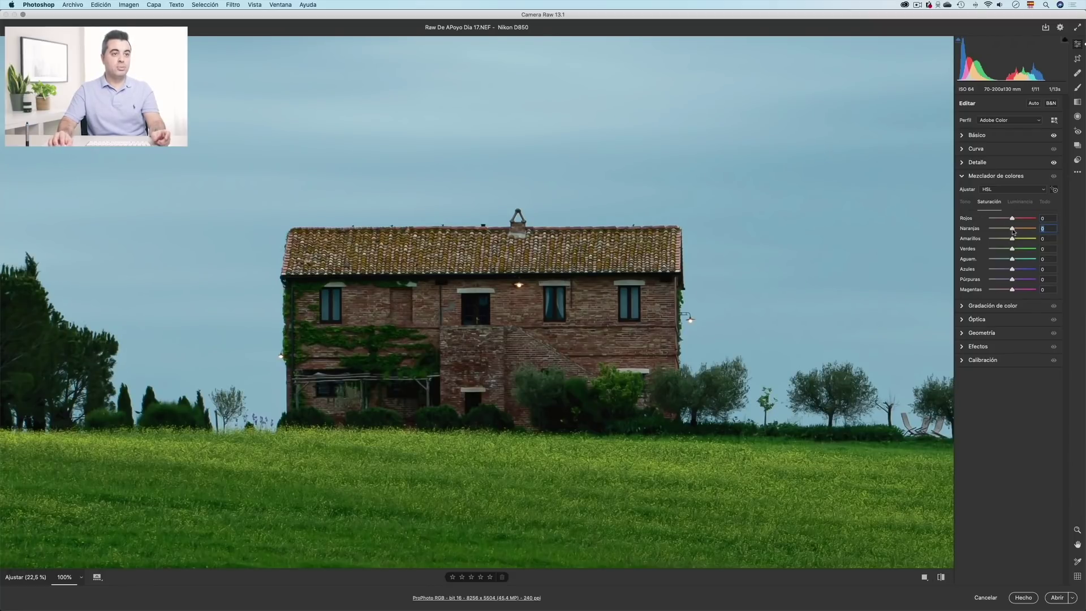
{"action": "left_click_drag", "start_coordinate": [1013, 231], "coordinate": [1019, 232]}
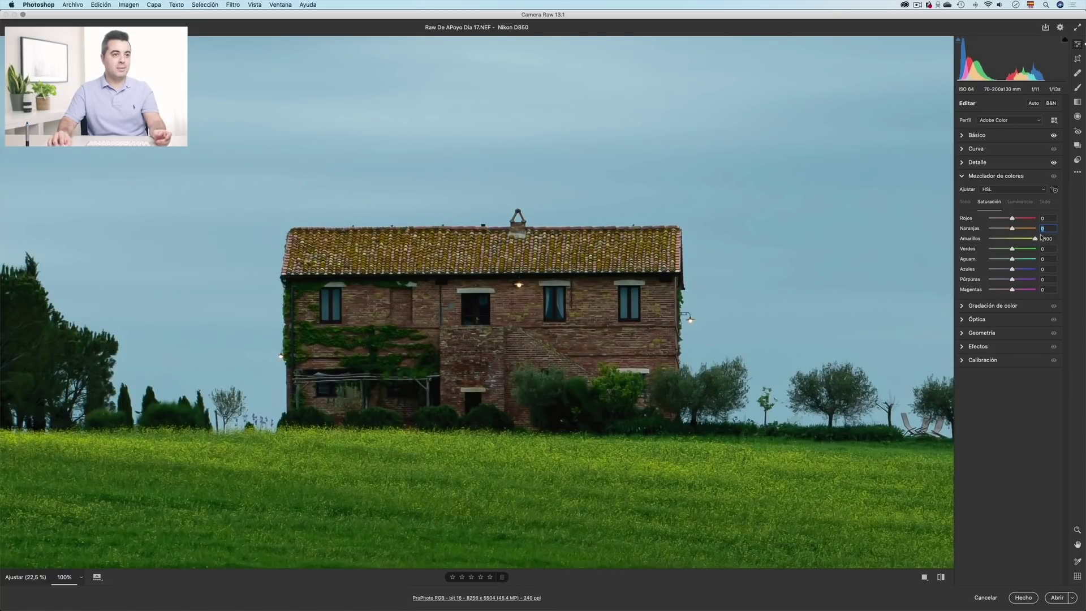
{"action": "mouse_move", "coordinate": [1042, 237]}
{"action": "left_mouse_down"}
{"action": "mouse_move", "coordinate": [994, 240]}
{"action": "mouse_move", "coordinate": [1050, 240]}
{"action": "mouse_move", "coordinate": [1000, 241]}
{"action": "mouse_move", "coordinate": [1047, 241]}
{"action": "mouse_move", "coordinate": [1022, 241]}
{"action": "left_mouse_up"}
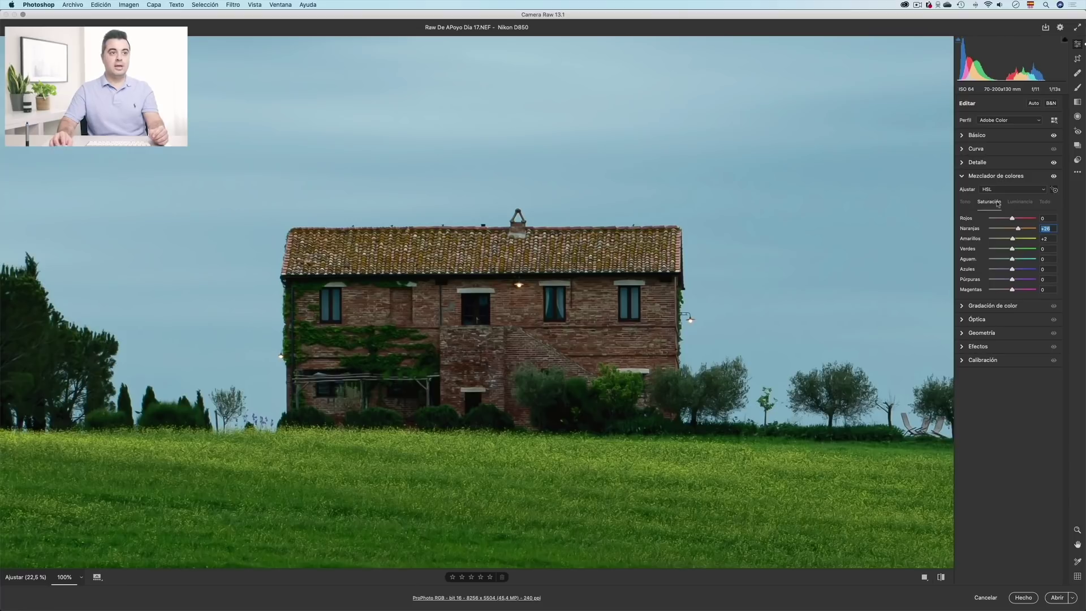
Fit the whole photo in view and set the hue (Tono) of the greens (Verdes) to -74.
{"action": "left_click", "coordinate": [965, 203]}
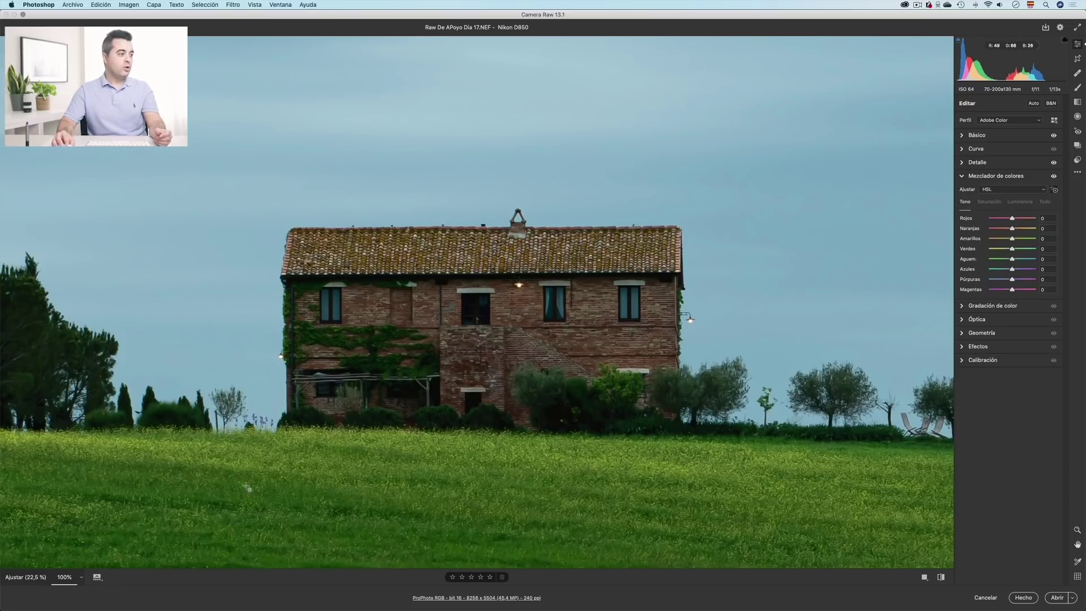
{"action": "left_click", "coordinate": [81, 577]}
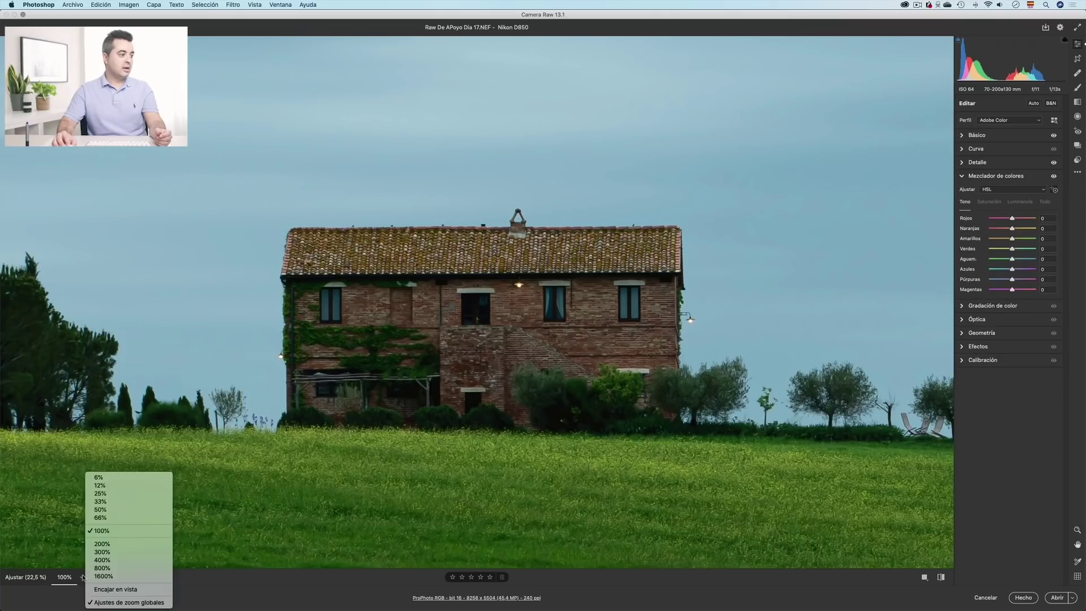
{"action": "left_click", "coordinate": [116, 589]}
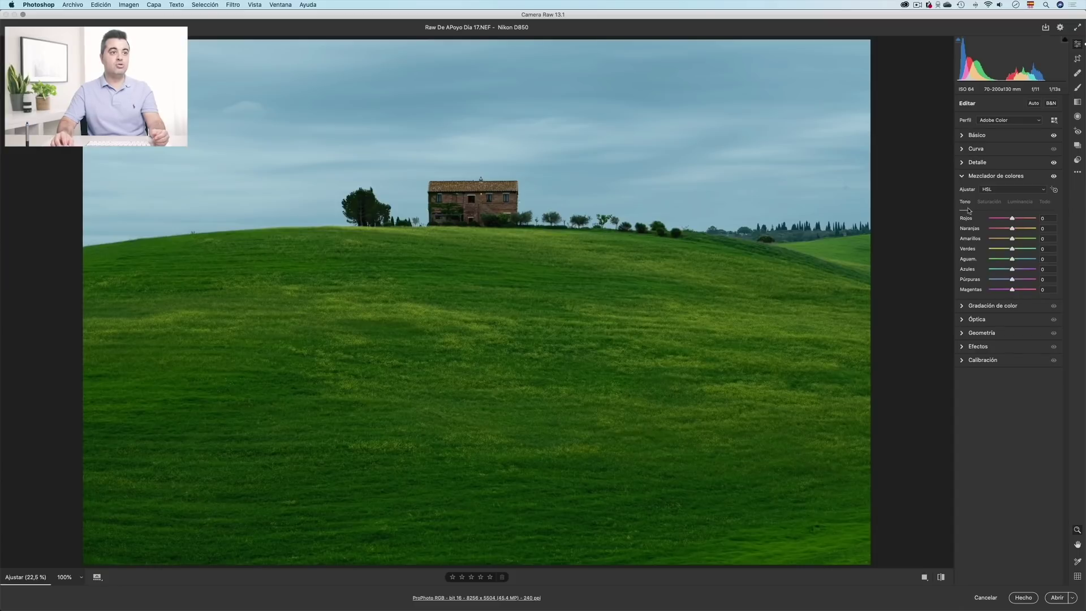
{"action": "mouse_move", "coordinate": [1013, 251]}
{"action": "left_mouse_down"}
{"action": "mouse_move", "coordinate": [1031, 251]}
{"action": "mouse_move", "coordinate": [990, 251]}
{"action": "mouse_move", "coordinate": [1036, 250]}
{"action": "mouse_move", "coordinate": [1001, 251]}
{"action": "left_mouse_up"}
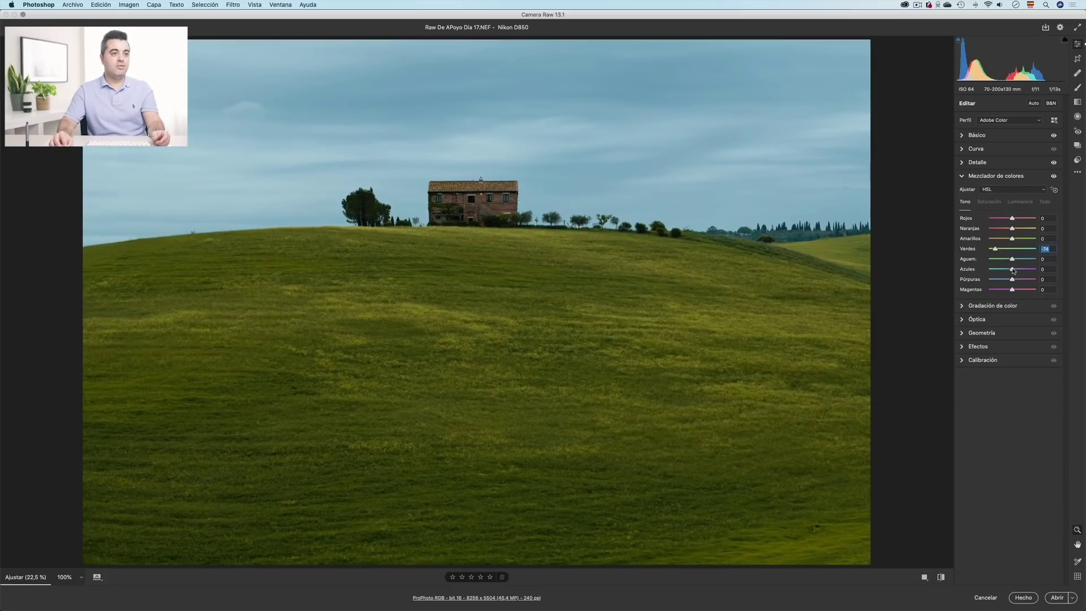
Try the hue of the blues (Azules) at -100 on the sky, and reset it to 0.
{"action": "left_click_drag", "start_coordinate": [1014, 271], "coordinate": [989, 270]}
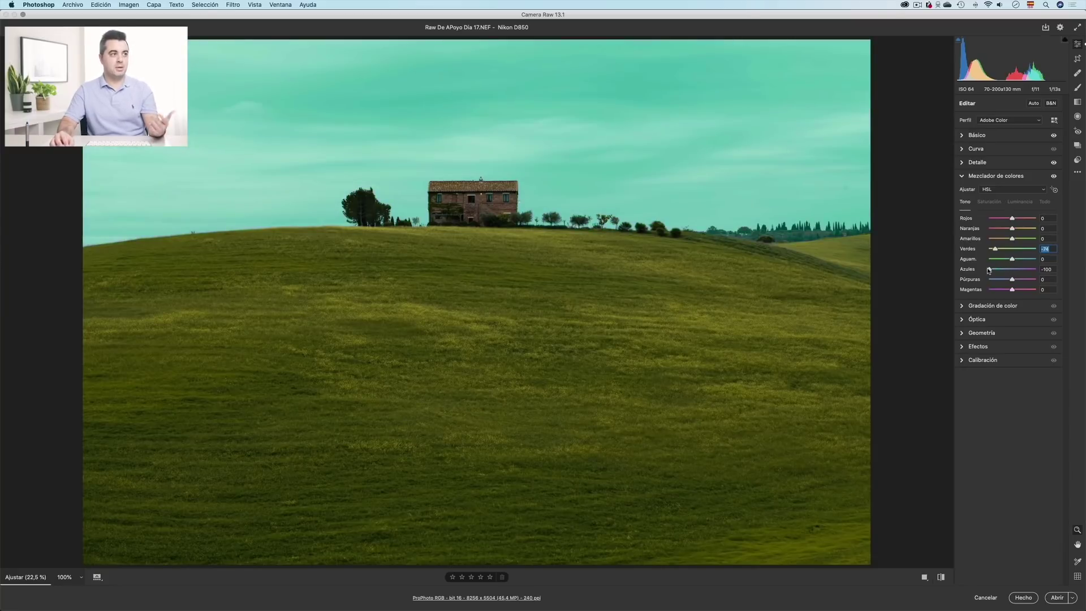
{"action": "left_click_drag", "start_coordinate": [989, 270], "coordinate": [1016, 272]}
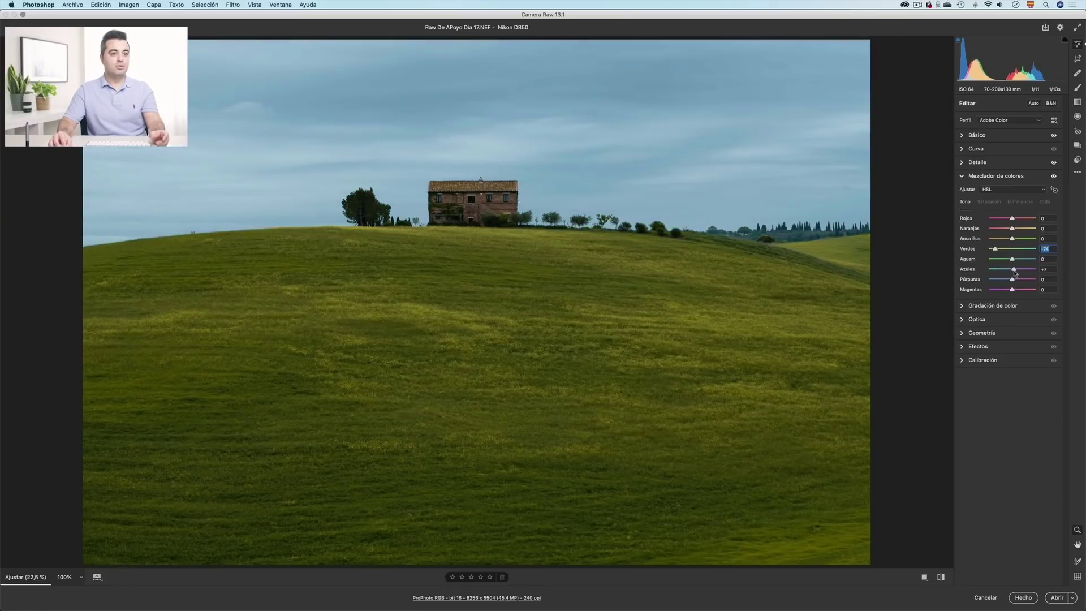
{"action": "left_click", "coordinate": [1013, 274]}
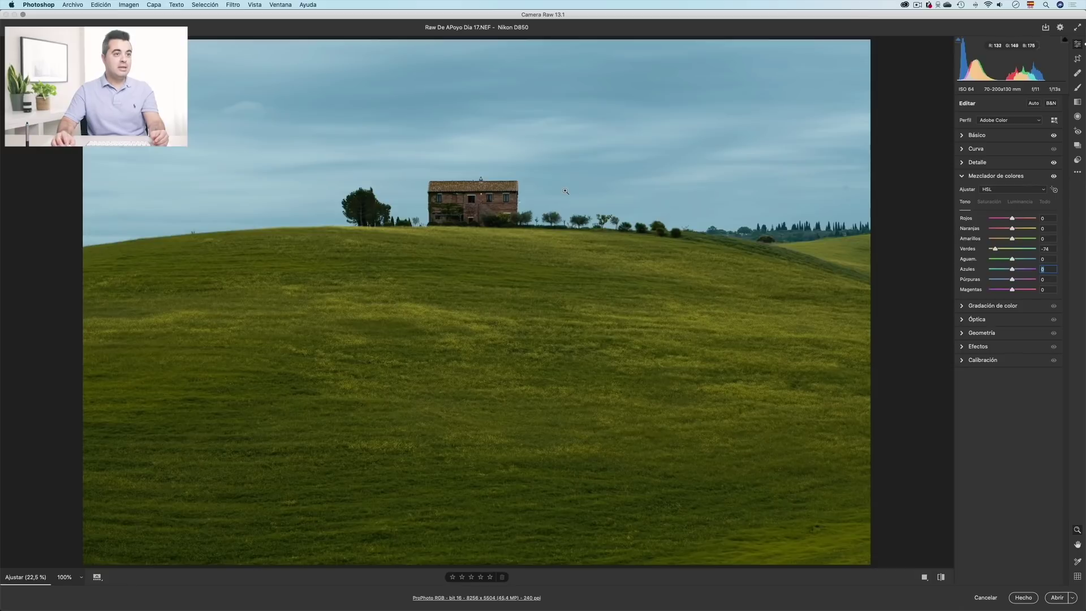
Set the hue of the oranges (Naranjas) to -80 while viewing the house at 100%, fit the photo in view, and return to the saturation controls.
{"action": "left_click", "coordinate": [477, 200]}
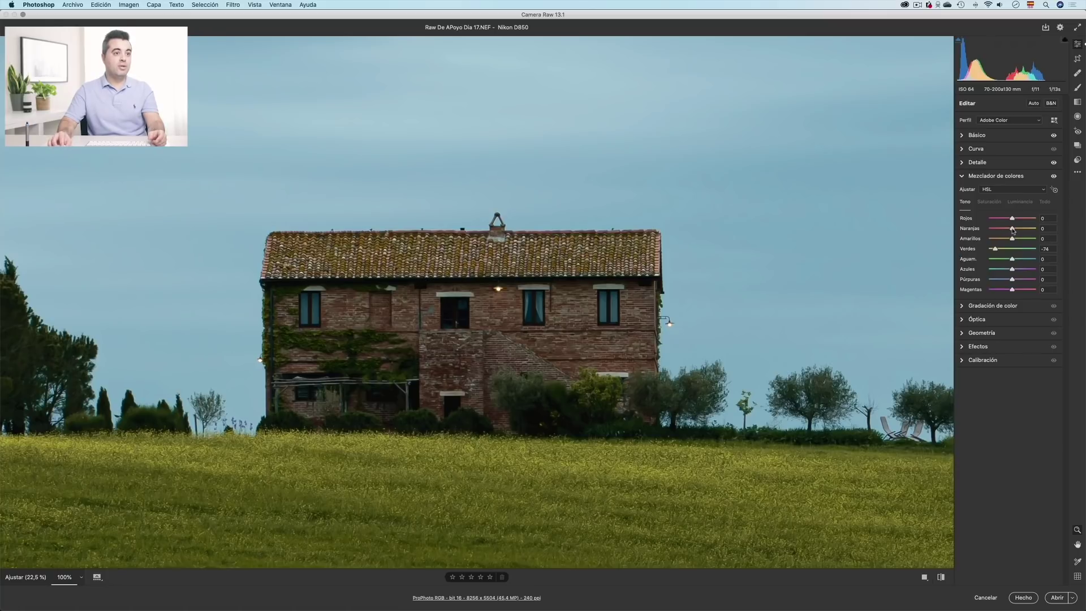
{"action": "mouse_move", "coordinate": [993, 231]}
{"action": "left_mouse_down"}
{"action": "mouse_move", "coordinate": [1034, 232]}
{"action": "mouse_move", "coordinate": [994, 231]}
{"action": "left_mouse_up"}
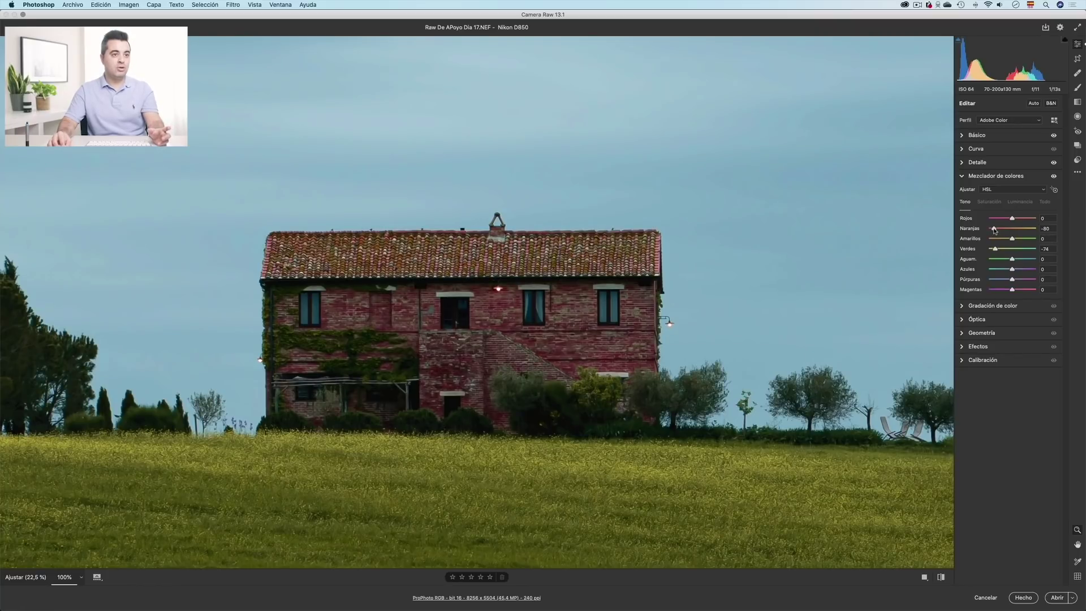
{"action": "right_click", "coordinate": [695, 337]}
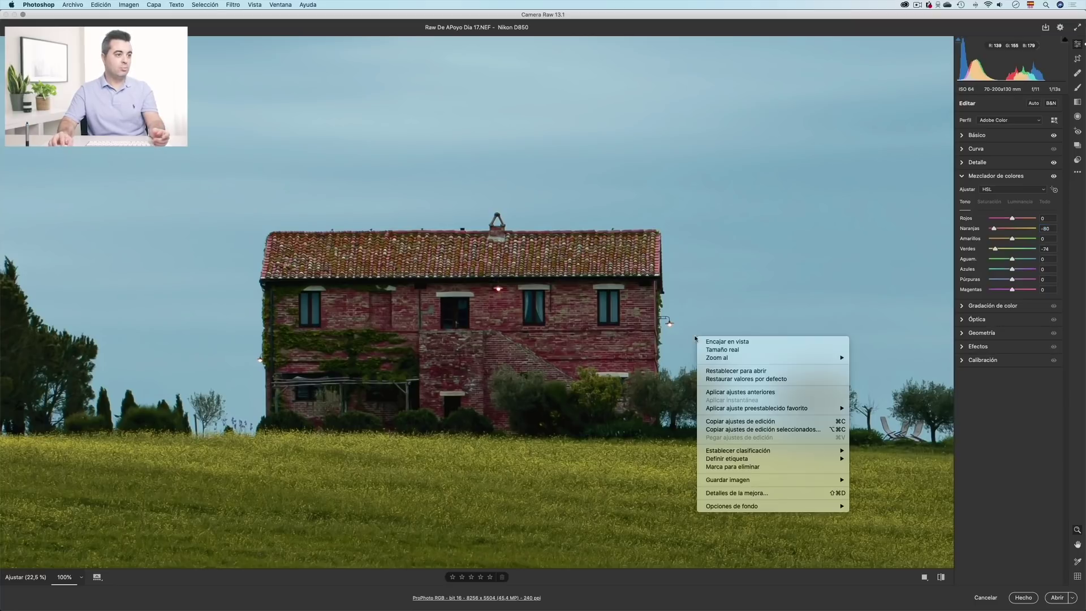
{"action": "left_click", "coordinate": [728, 342]}
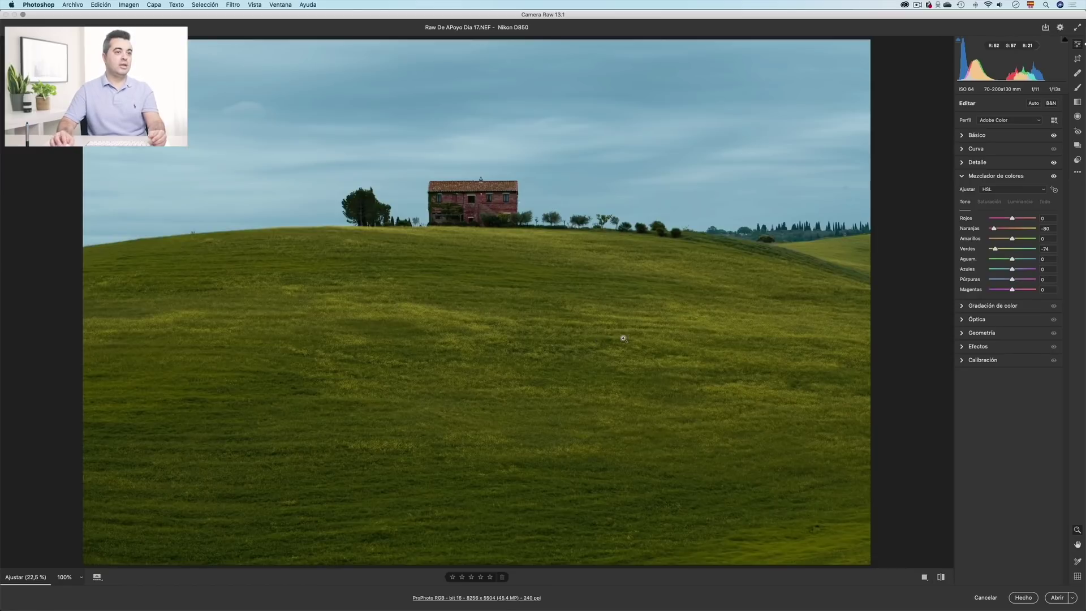
{"action": "left_click", "coordinate": [990, 202]}
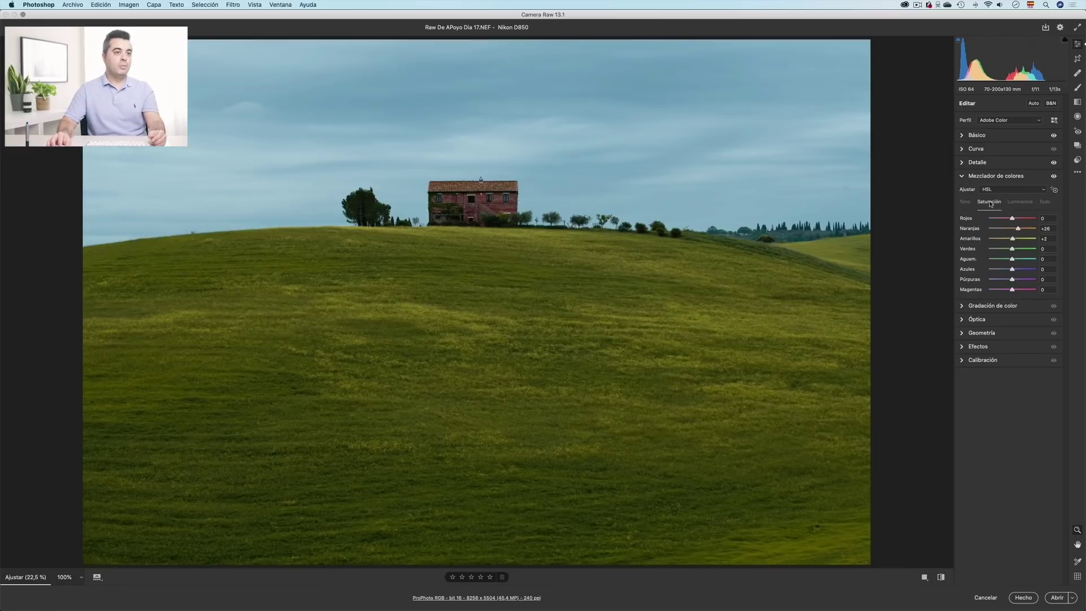
Raise the saturation of the greens (Verdes), and set luminance (Luminancia) to +2 for greens and -50 for blues (Azules).
{"action": "mouse_move", "coordinate": [1014, 251]}
{"action": "left_mouse_down"}
{"action": "mouse_move", "coordinate": [1023, 251]}
{"action": "mouse_move", "coordinate": [1014, 253]}
{"action": "left_mouse_up"}
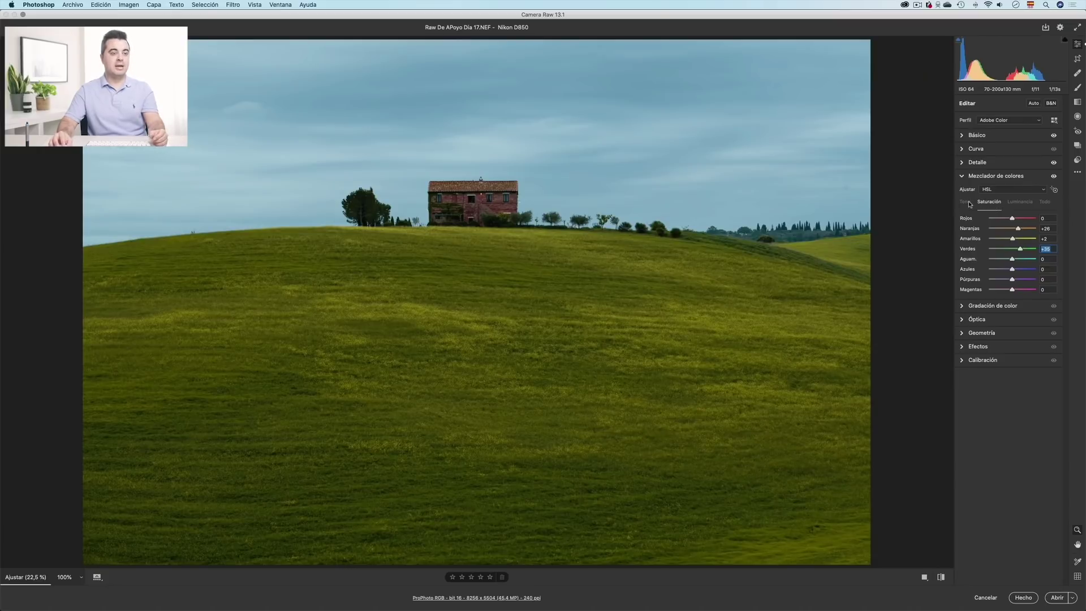
{"action": "left_click", "coordinate": [1021, 203]}
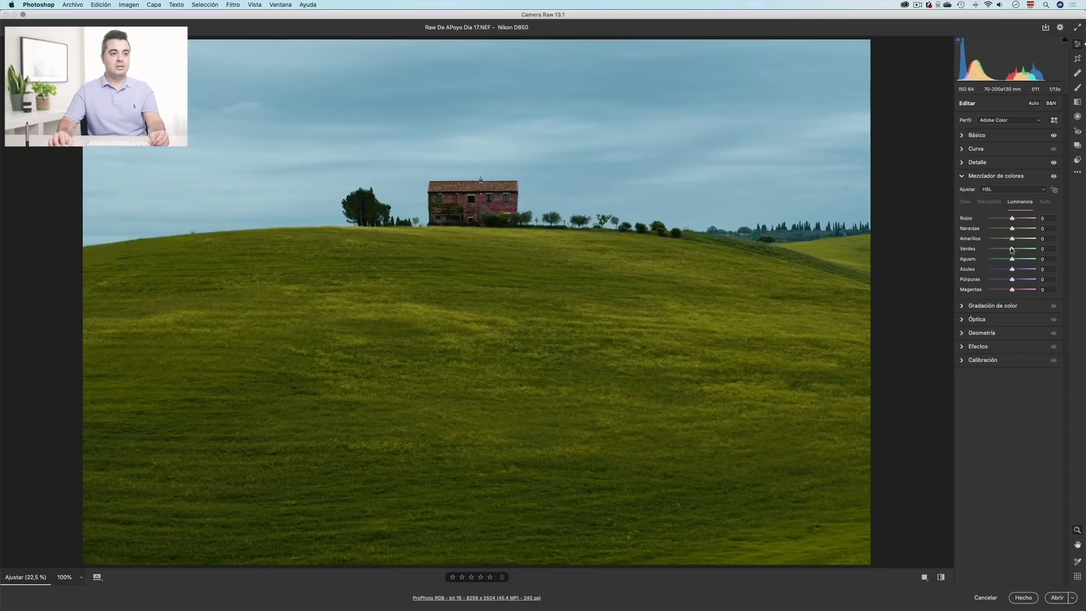
{"action": "left_click_drag", "start_coordinate": [1012, 250], "coordinate": [1000, 271]}
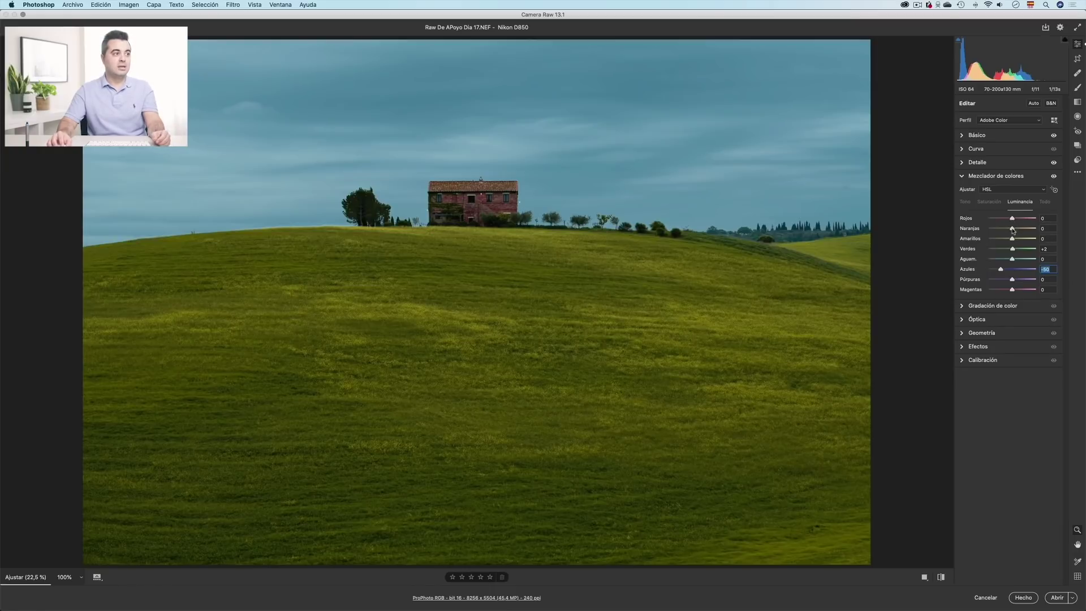
Test the luminance of the oranges (Naranjas) at +100 and -83 with the house at 100%, and raise it again from -83.
{"action": "left_click_drag", "start_coordinate": [1016, 231], "coordinate": [1038, 230]}
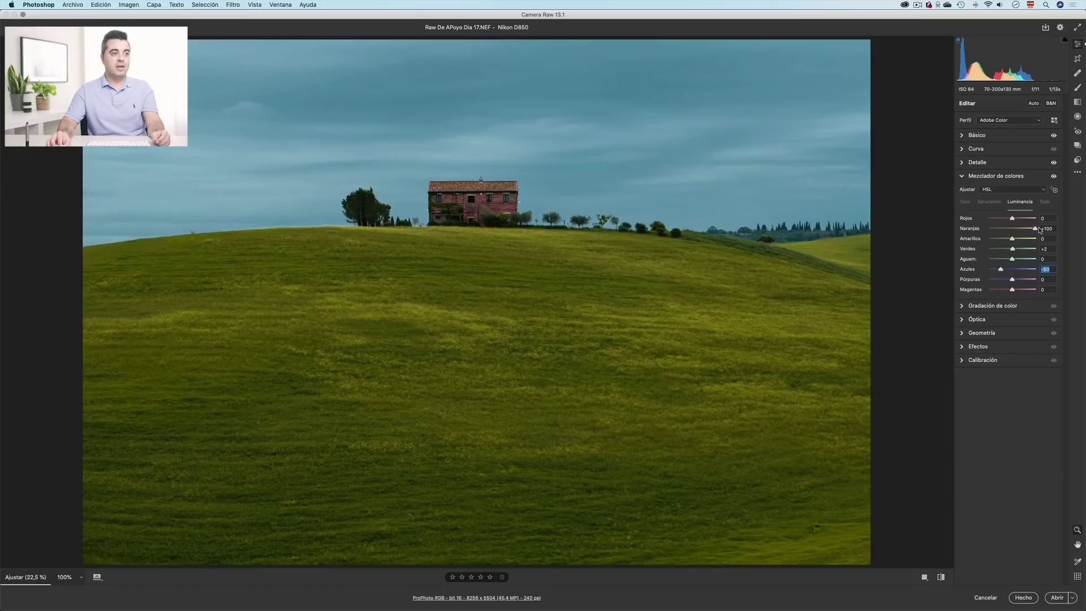
{"action": "left_click", "coordinate": [1041, 229]}
{"action": "left_click_drag", "start_coordinate": [1035, 230], "coordinate": [993, 230]}
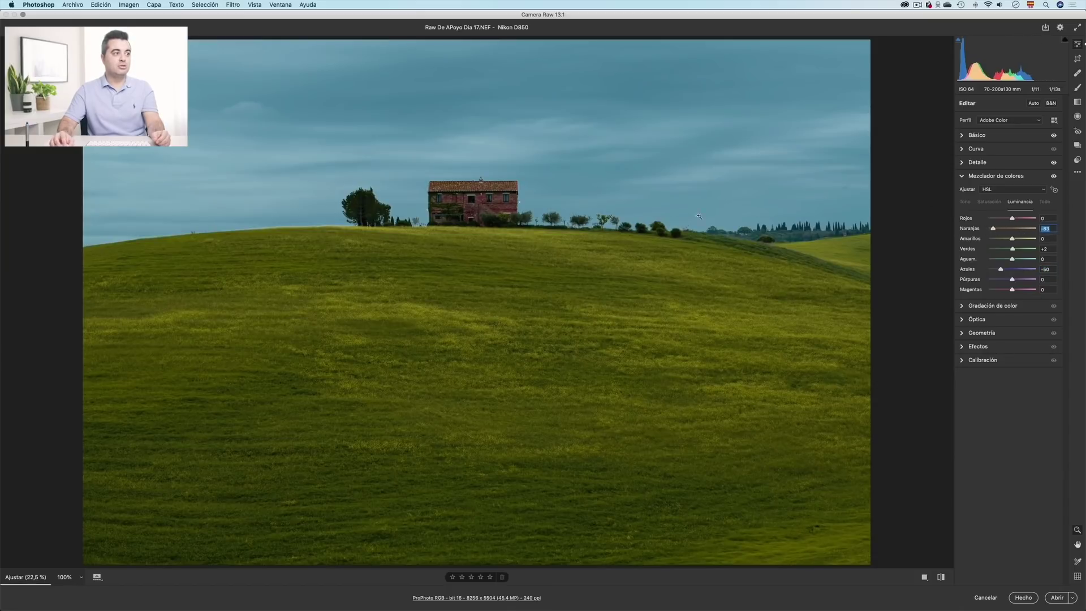
{"action": "left_click", "coordinate": [486, 203]}
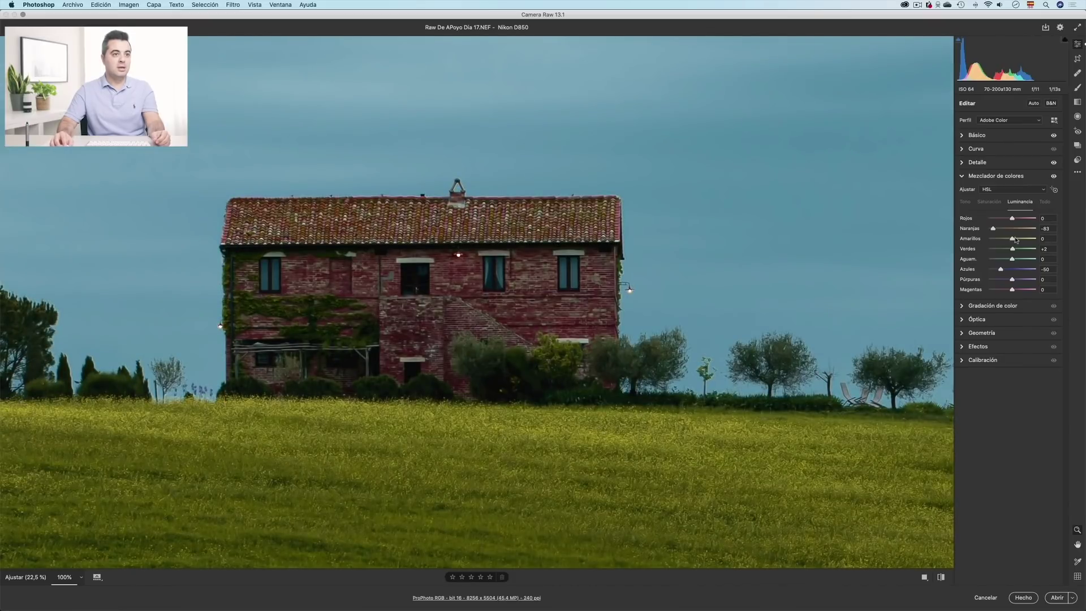
{"action": "left_click_drag", "start_coordinate": [993, 229], "coordinate": [1015, 234]}
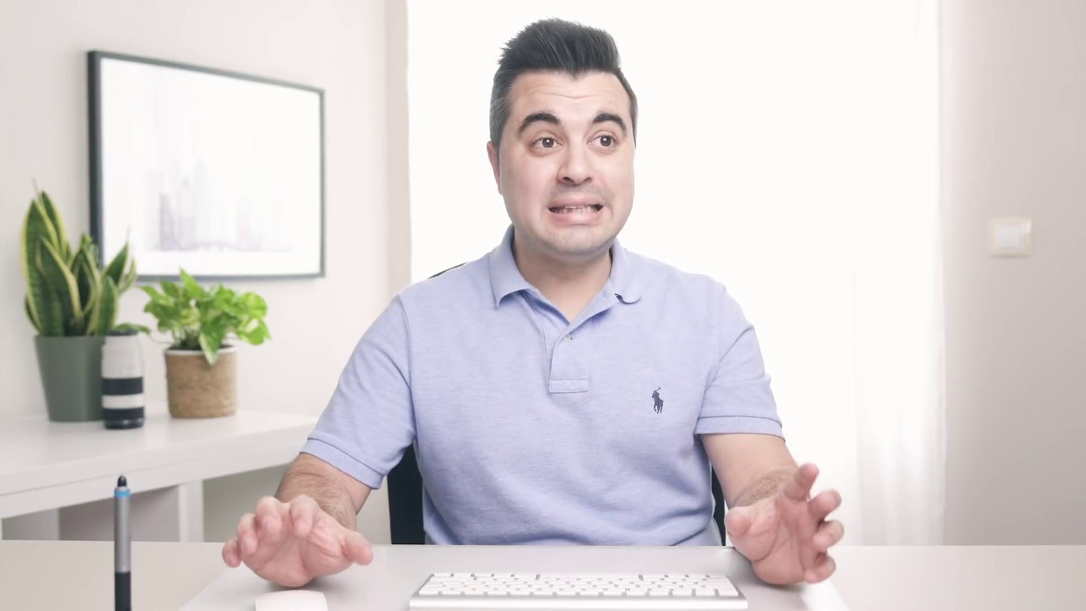
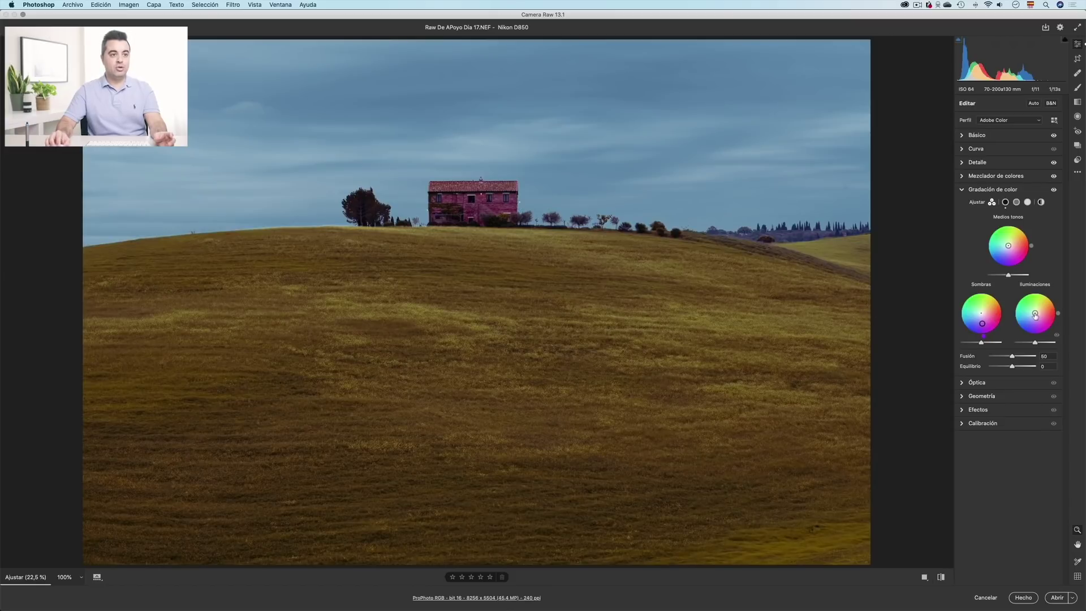
Try a colour grade with yellowish highlights and green midtones, setting shadow luminance to -59 and highlight luminance to +70.
{"action": "mouse_move", "coordinate": [1037, 312]}
{"action": "left_mouse_down"}
{"action": "mouse_move", "coordinate": [1048, 304]}
{"action": "mouse_move", "coordinate": [1025, 300]}
{"action": "mouse_move", "coordinate": [1034, 296]}
{"action": "left_mouse_up"}
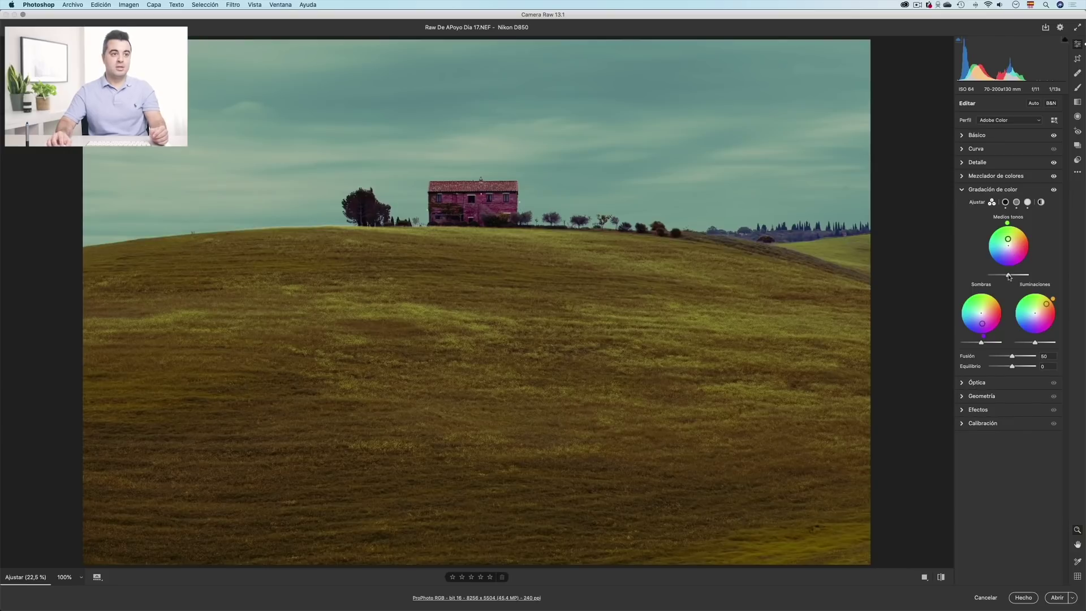
{"action": "mouse_move", "coordinate": [1011, 277]}
{"action": "left_mouse_down"}
{"action": "mouse_move", "coordinate": [1026, 277]}
{"action": "mouse_move", "coordinate": [1008, 277]}
{"action": "left_mouse_up"}
{"action": "mouse_move", "coordinate": [984, 345]}
{"action": "left_mouse_down"}
{"action": "mouse_move", "coordinate": [994, 344]}
{"action": "mouse_move", "coordinate": [970, 344]}
{"action": "left_mouse_up"}
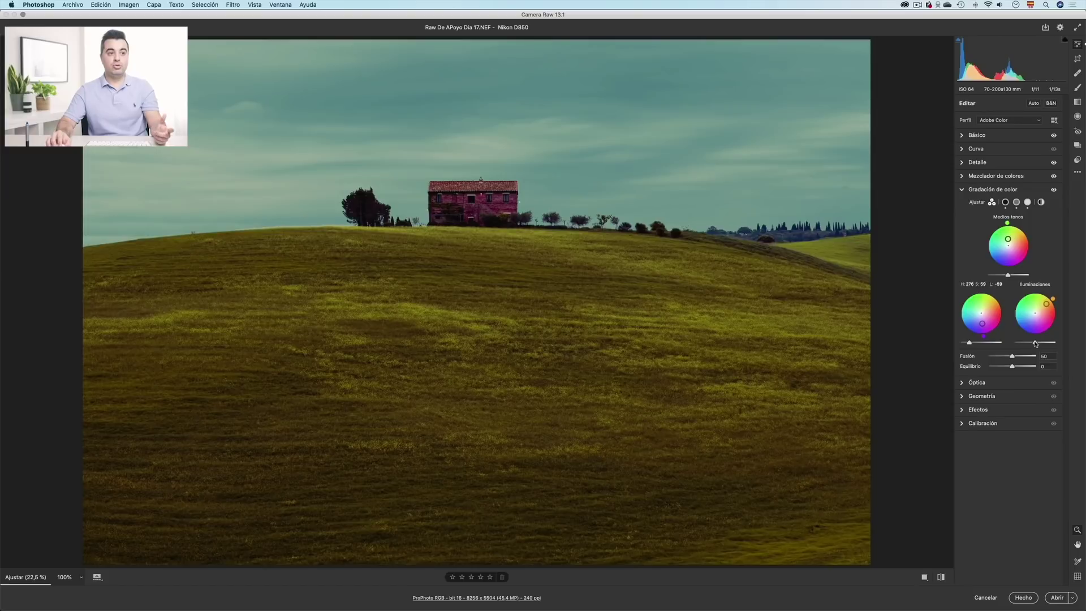
{"action": "left_click_drag", "start_coordinate": [1035, 343], "coordinate": [1021, 344]}
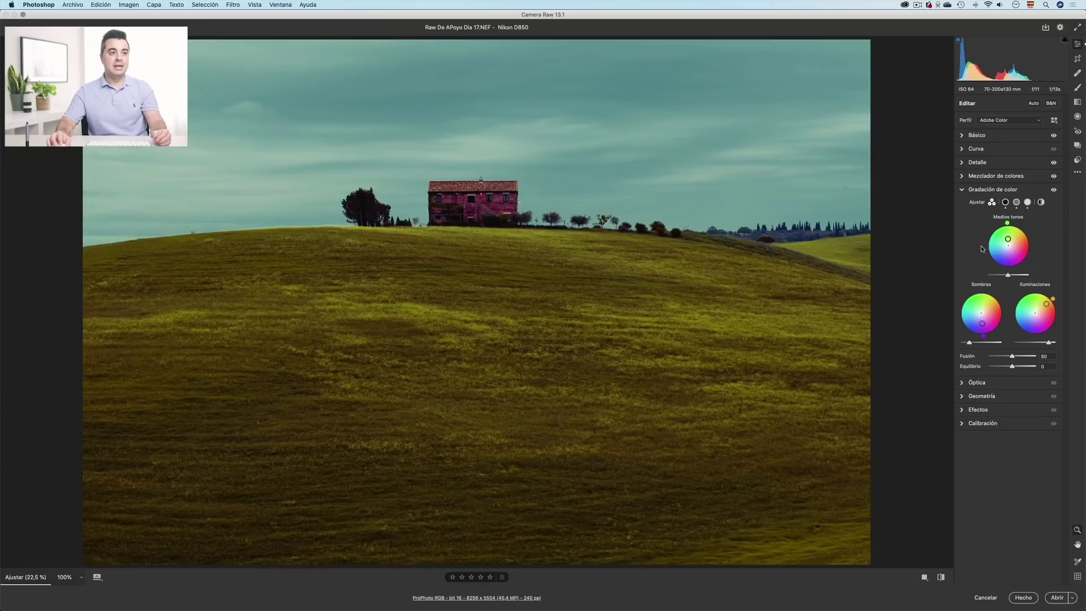
{"action": "left_click", "coordinate": [963, 190]}
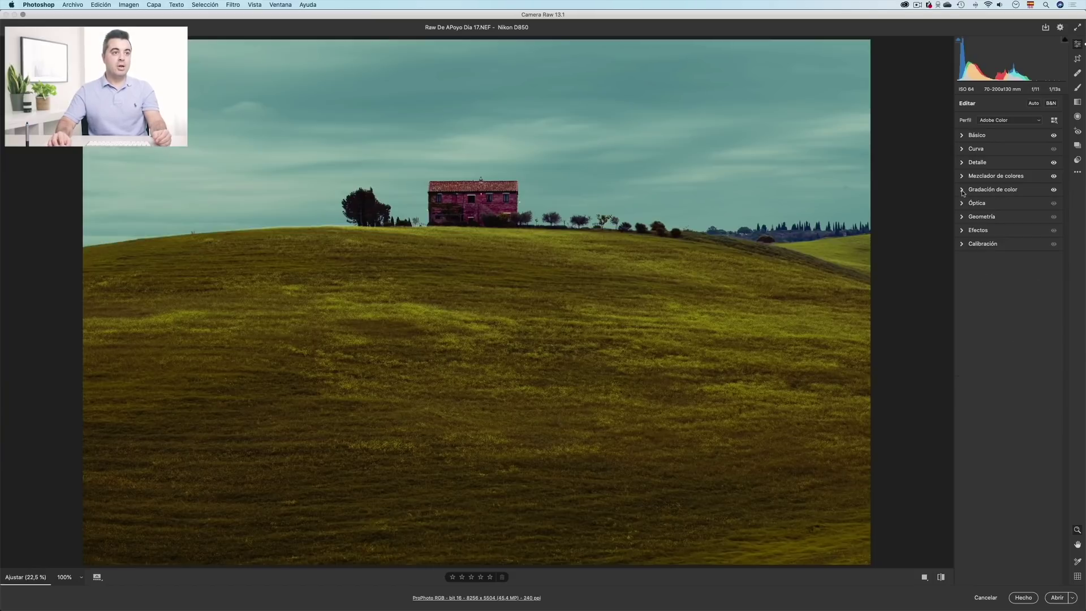
Enable the lens profile corrections (Utilizar correcciones de perfil) in Óptica, comparing the photo with and without them.
{"action": "left_click", "coordinate": [963, 203]}
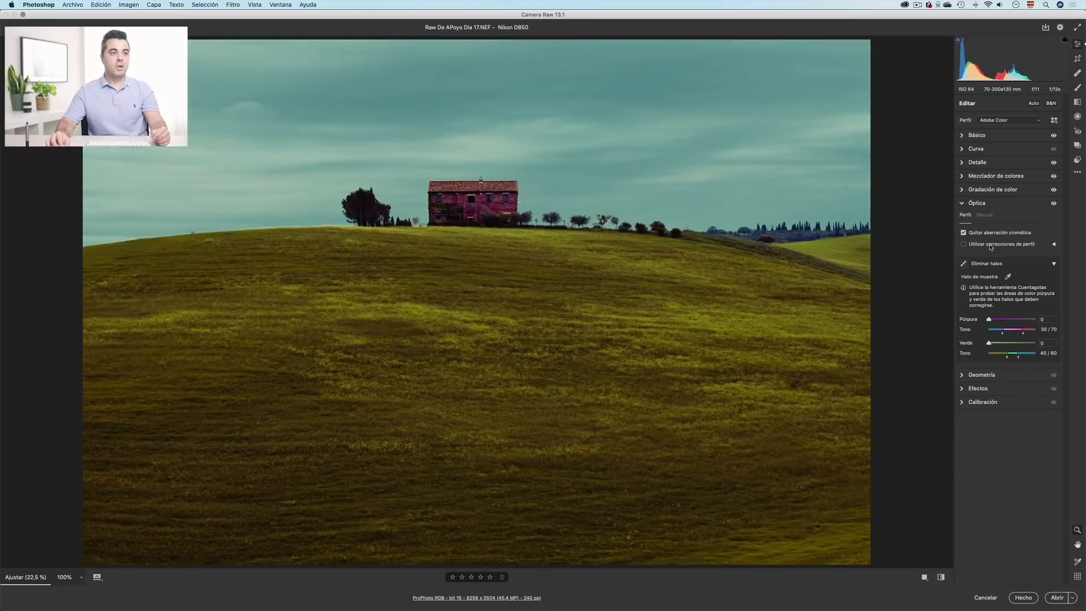
{"action": "left_click", "coordinate": [991, 246]}
{"action": "left_click", "coordinate": [991, 245]}
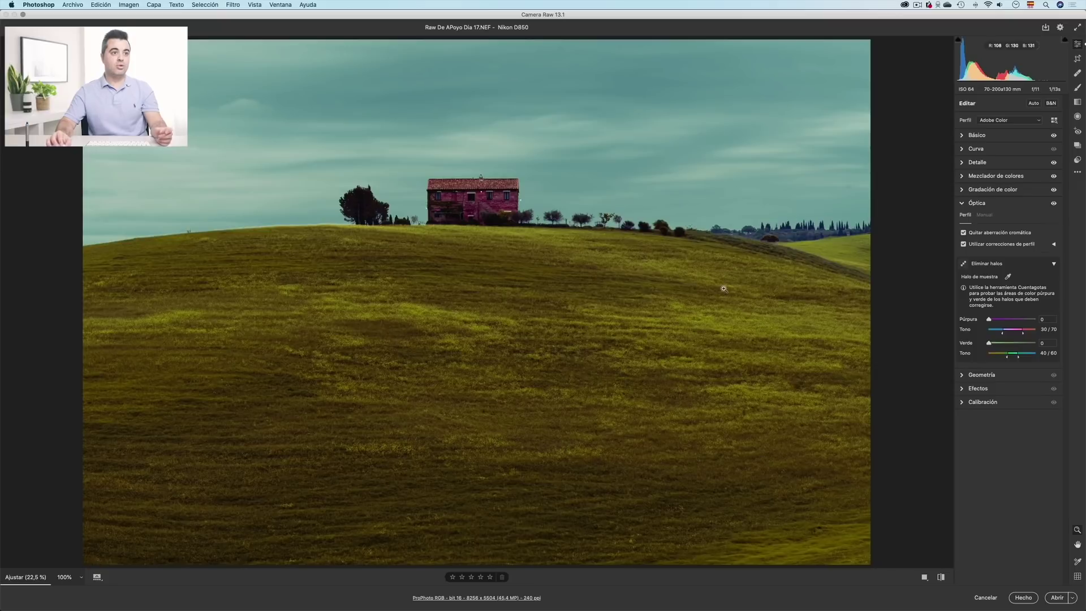
{"action": "left_click", "coordinate": [993, 247]}
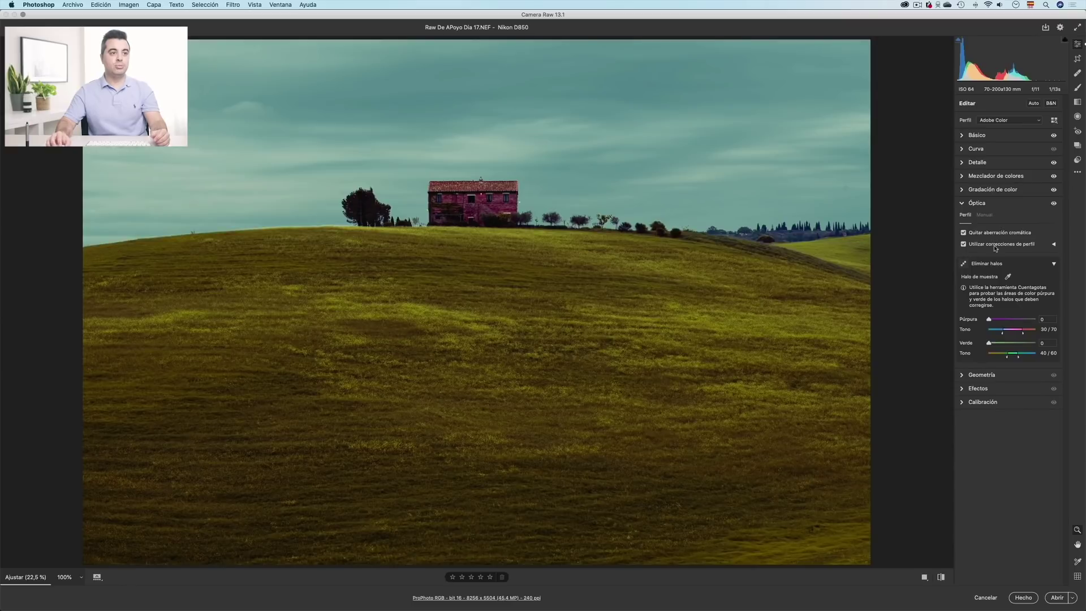
{"action": "left_click", "coordinate": [962, 202]}
Reset the shadow, highlight and midtone tints in the colour grading, along with the luminance of shadows and highlights.
{"action": "left_click", "coordinate": [962, 190]}
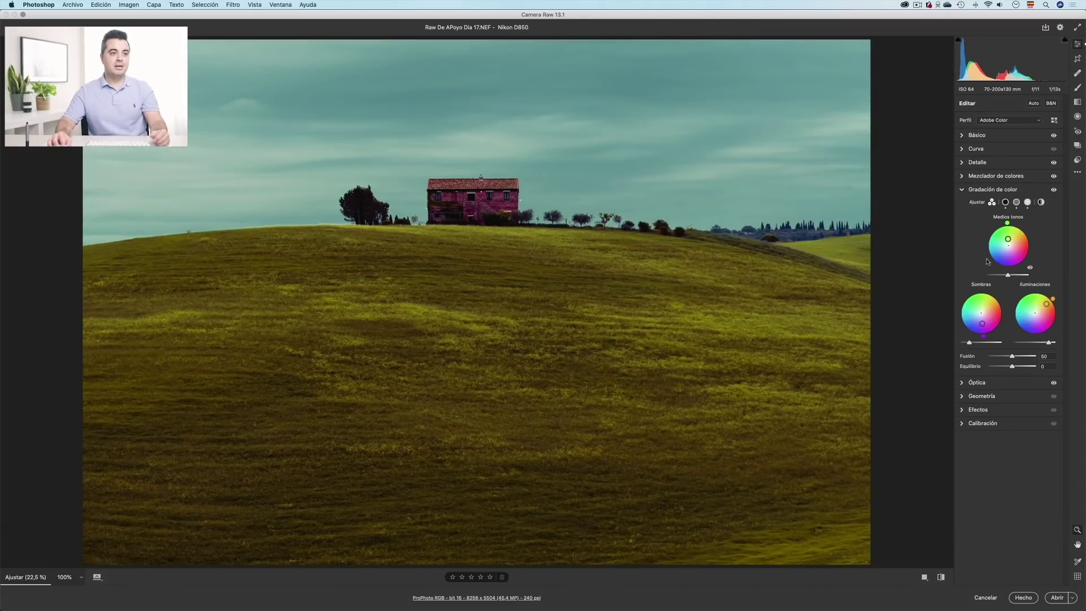
{"action": "double_click", "coordinate": [986, 324]}
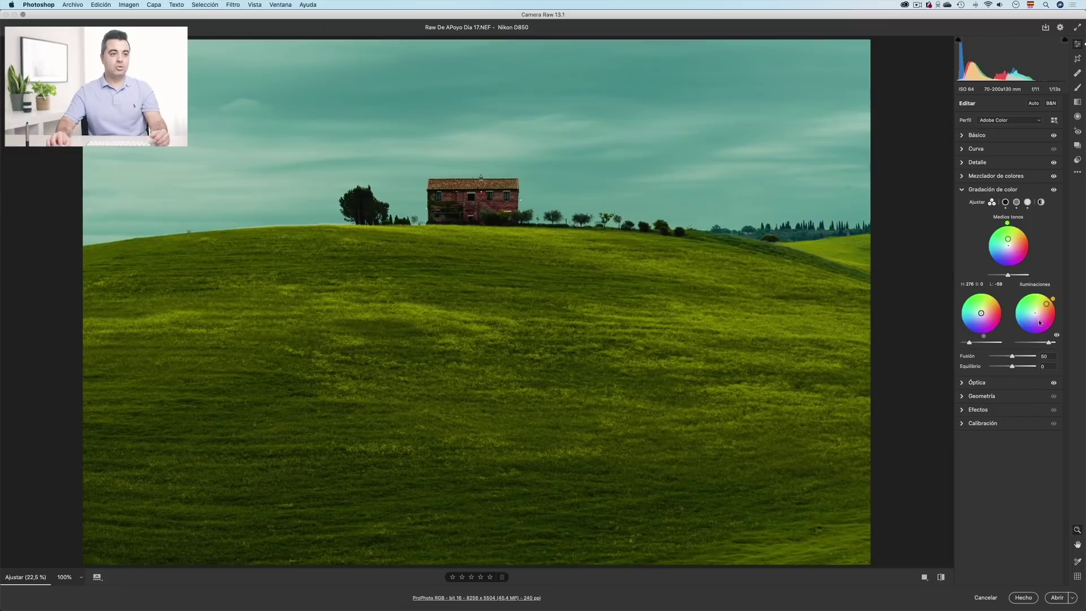
{"action": "double_click", "coordinate": [1046, 304]}
{"action": "double_click", "coordinate": [1009, 242]}
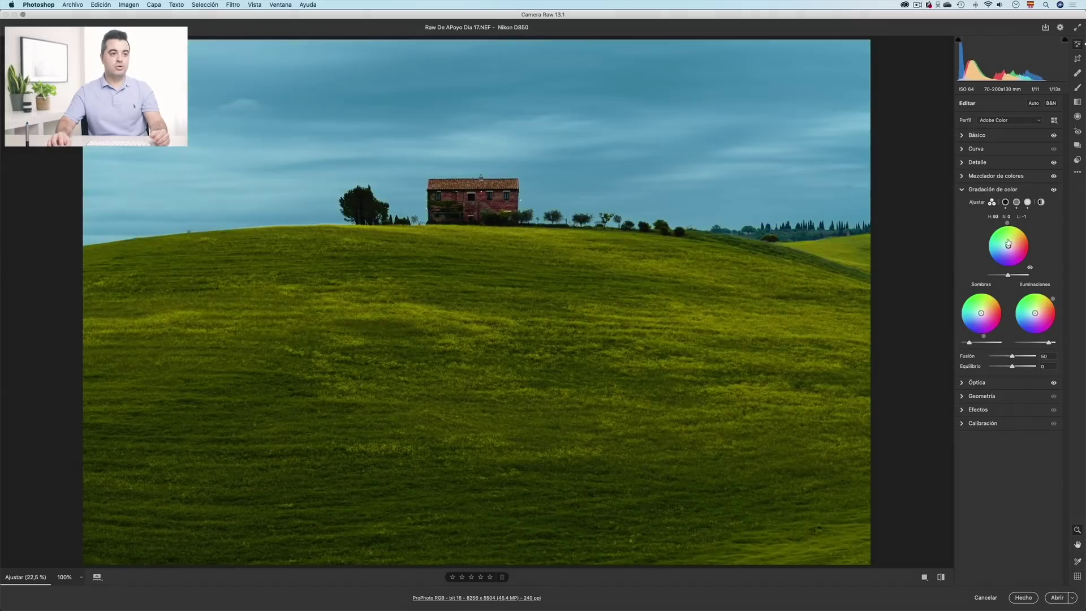
{"action": "double_click", "coordinate": [970, 343]}
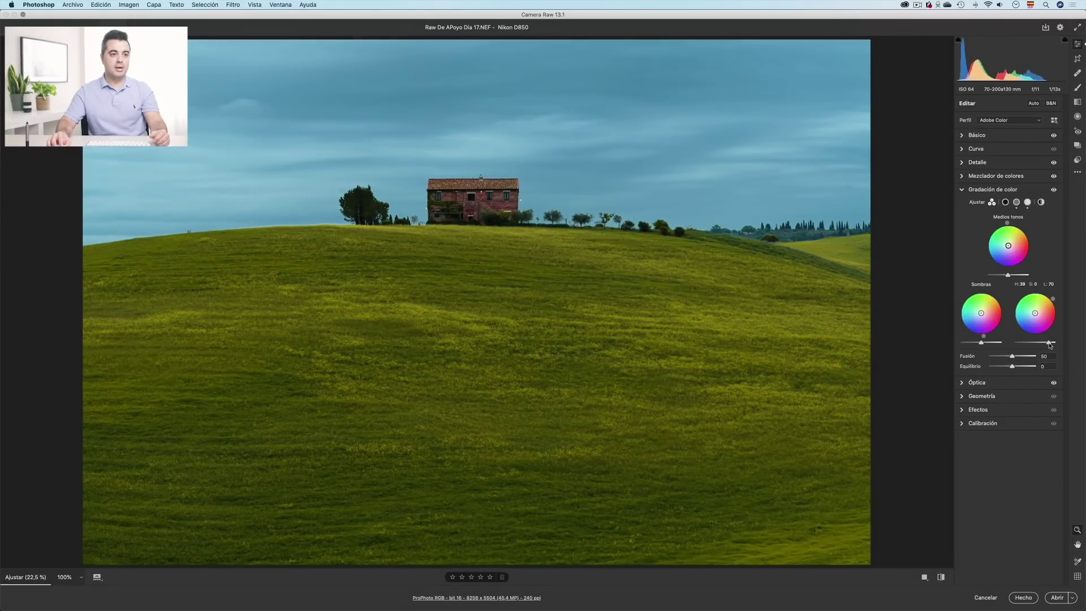
{"action": "double_click", "coordinate": [1048, 342]}
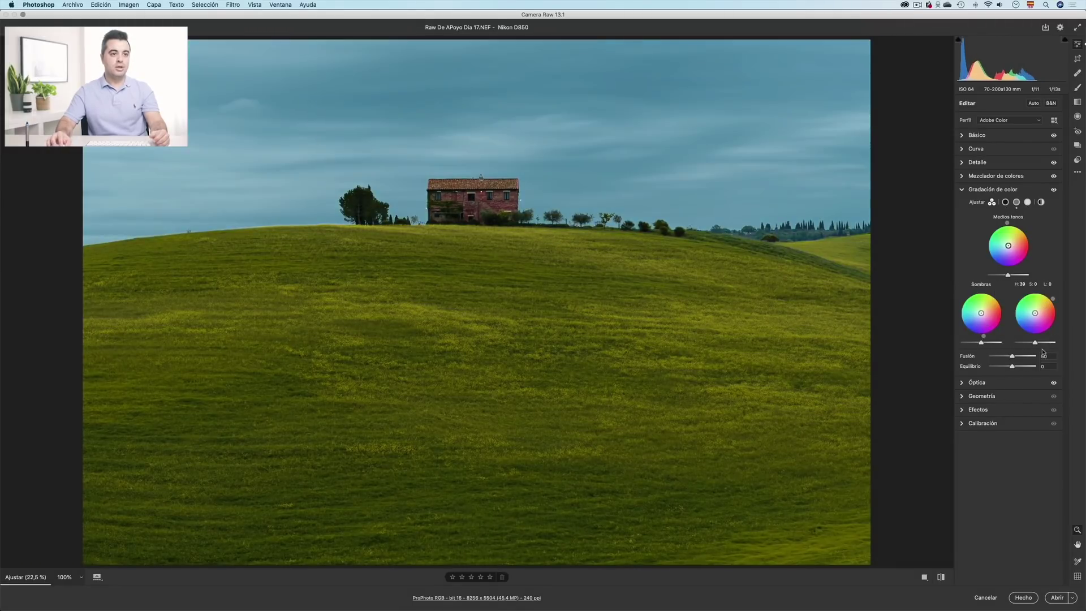
{"action": "left_click", "coordinate": [962, 190]}
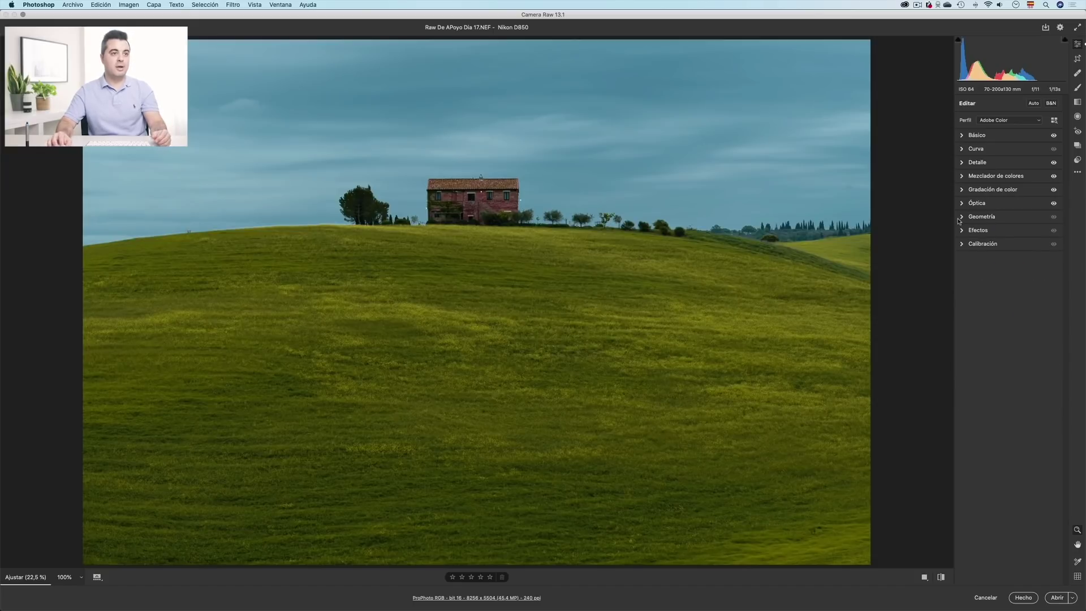
Try a manual perspective transformation with Vertical at -56 and Horizontal at +31, and reset both to 0.
{"action": "left_click", "coordinate": [962, 218]}
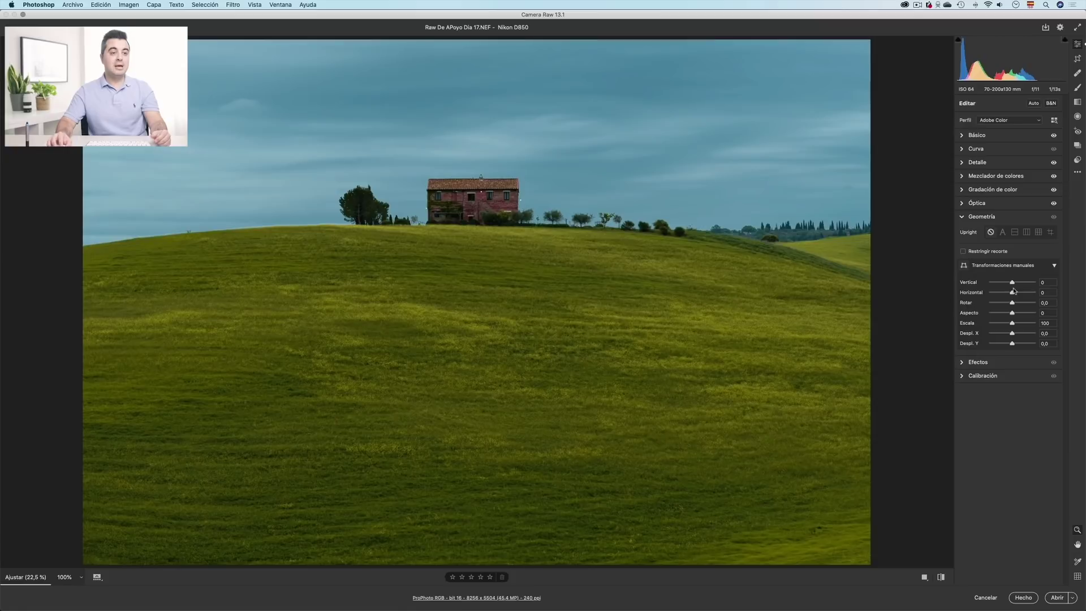
{"action": "mouse_move", "coordinate": [1012, 282]}
{"action": "left_mouse_down"}
{"action": "mouse_move", "coordinate": [991, 284]}
{"action": "mouse_move", "coordinate": [1013, 284]}
{"action": "left_mouse_up"}
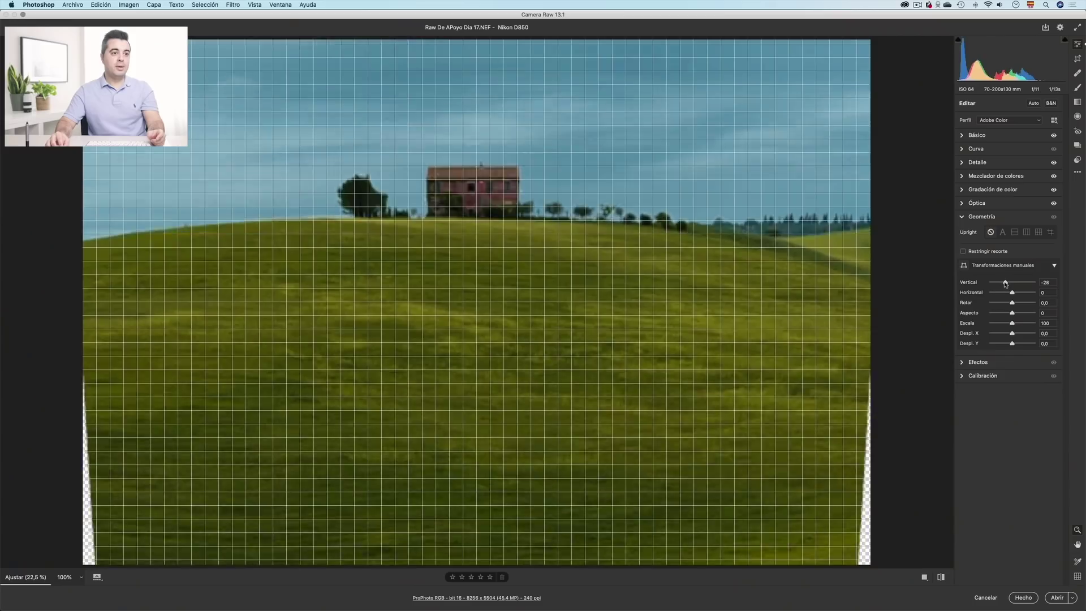
{"action": "left_click_drag", "start_coordinate": [1022, 284], "coordinate": [1018, 316]}
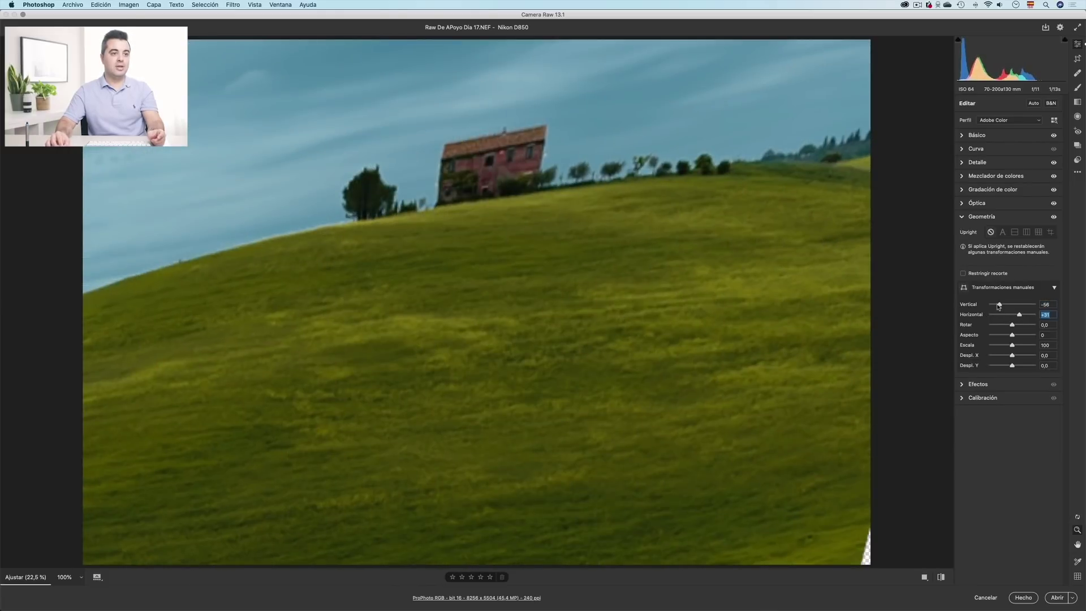
{"action": "double_click", "coordinate": [993, 306]}
{"action": "double_click", "coordinate": [1022, 315]}
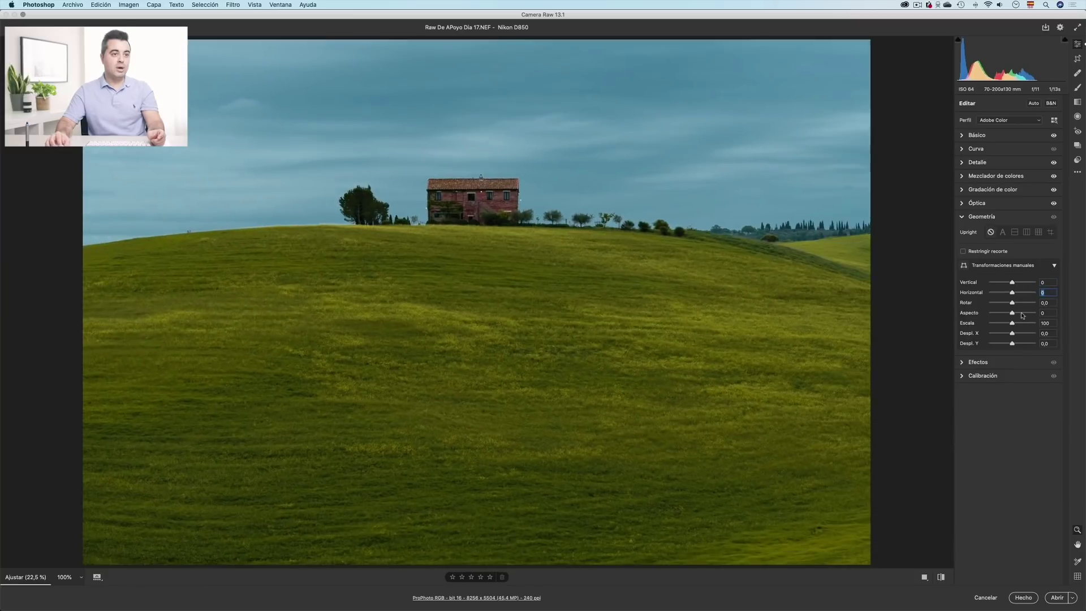
Try Vertical at -28 with a slight positive Horizontal, reset both, and test a slight negative rotation (Rotar) before resetting it.
{"action": "left_click_drag", "start_coordinate": [1013, 283], "coordinate": [1013, 316]}
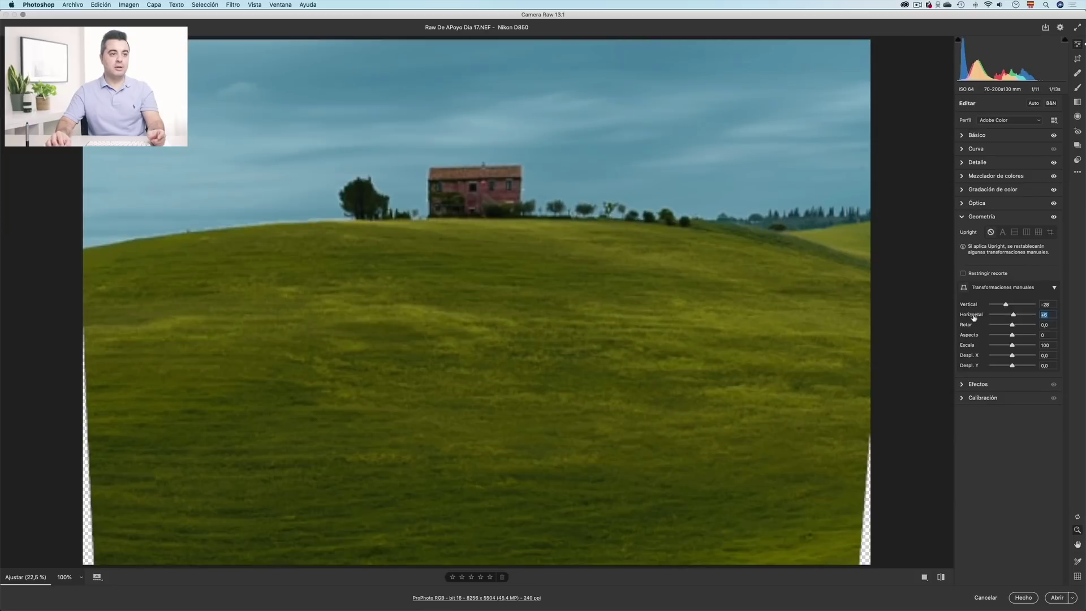
{"action": "double_click", "coordinate": [1006, 305]}
{"action": "double_click", "coordinate": [1016, 315]}
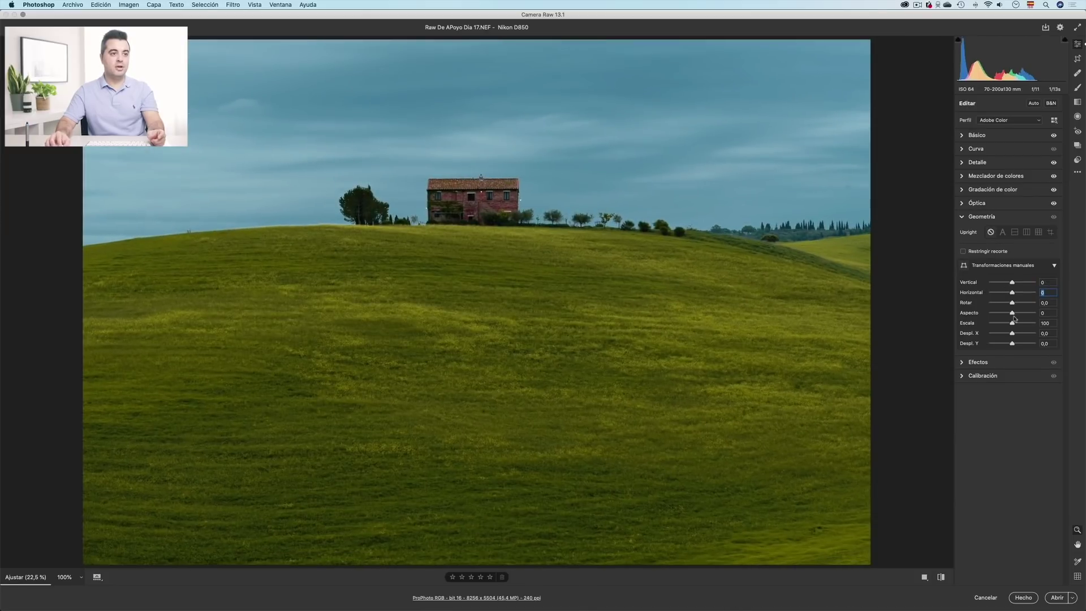
{"action": "mouse_move", "coordinate": [1013, 304]}
{"action": "left_mouse_down"}
{"action": "mouse_move", "coordinate": [1022, 305]}
{"action": "mouse_move", "coordinate": [1012, 305]}
{"action": "left_mouse_up"}
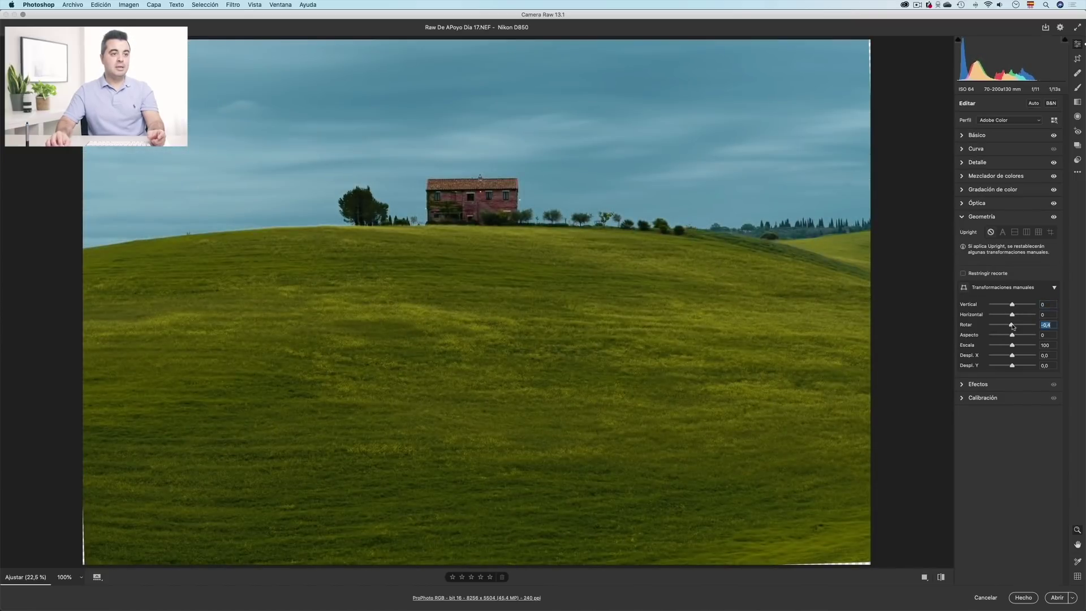
{"action": "double_click", "coordinate": [1013, 326]}
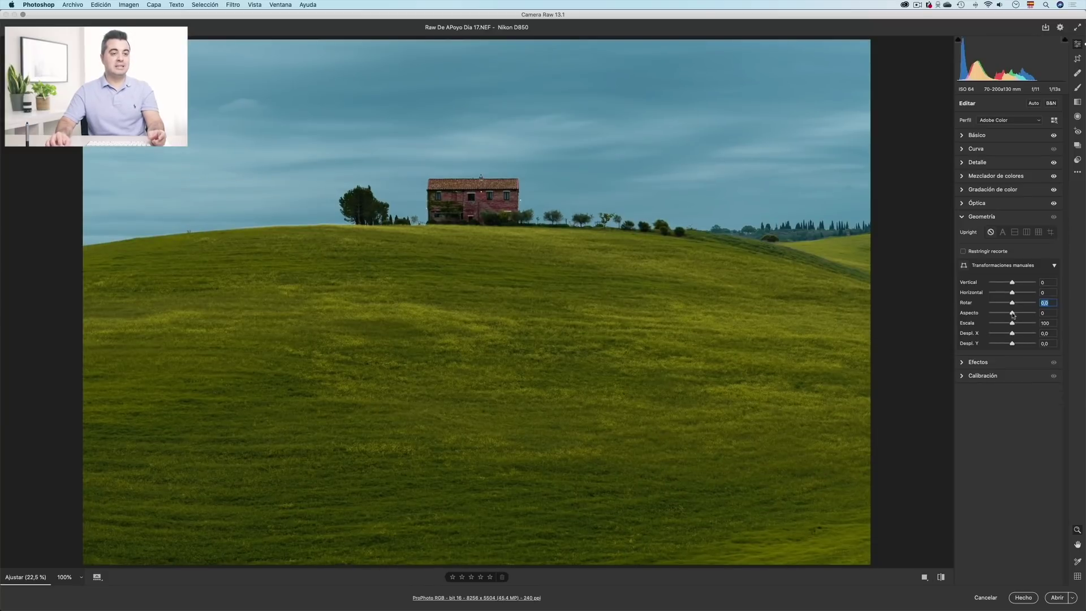
Set the aspect (Aspecto) to +41 with the crop constrained (Restringir recorte), and set the scale (Escala) to 50.
{"action": "left_click_drag", "start_coordinate": [1013, 315], "coordinate": [1026, 318]}
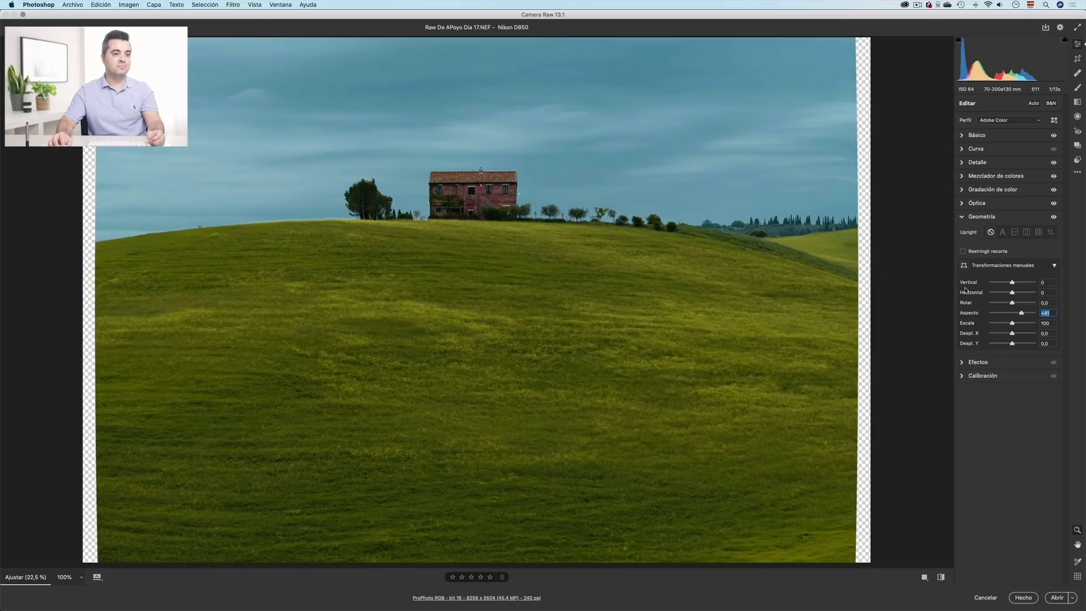
{"action": "left_click", "coordinate": [964, 252]}
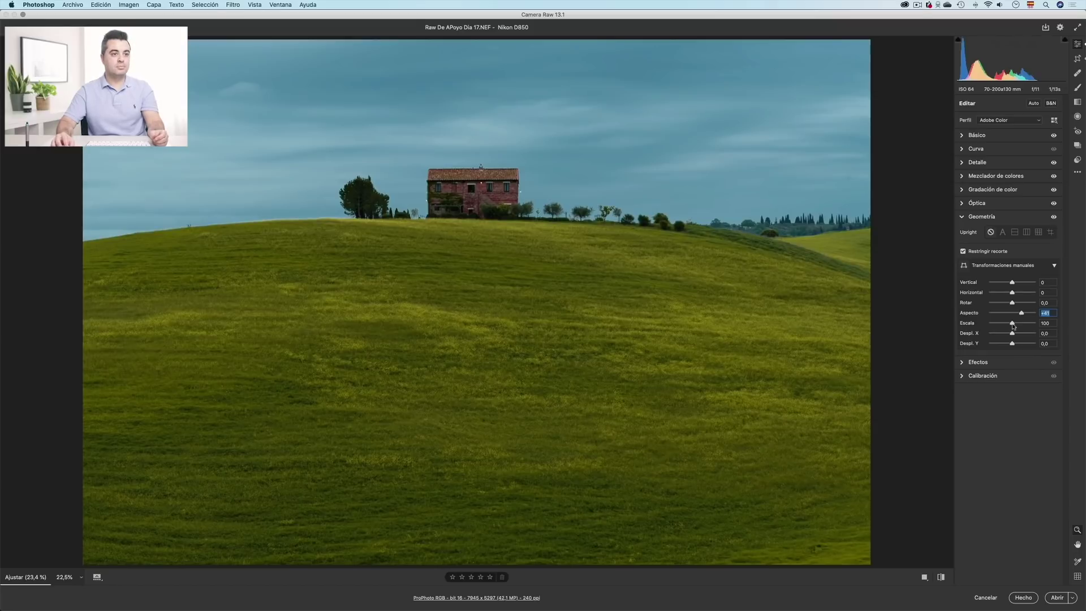
{"action": "mouse_move", "coordinate": [1015, 325]}
{"action": "left_mouse_down"}
{"action": "mouse_move", "coordinate": [1002, 326]}
{"action": "mouse_move", "coordinate": [1011, 327]}
{"action": "left_mouse_up"}
{"action": "key", "text": "Tab"}
{"action": "type", "text": "50"}
{"action": "key", "text": "Tab"}
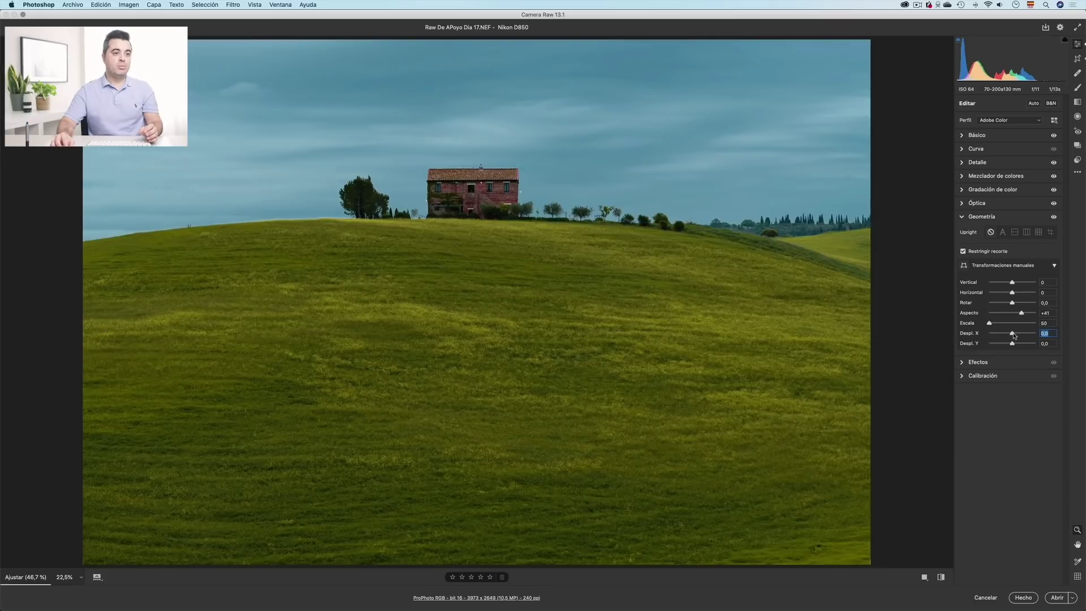
Try offsetting the photo with Despl. X at -14,8 and Despl. Y at +16,7, reset both to 0, and close the geometry settings.
{"action": "mouse_move", "coordinate": [1018, 335]}
{"action": "left_mouse_down"}
{"action": "mouse_move", "coordinate": [1033, 335]}
{"action": "mouse_move", "coordinate": [1010, 335]}
{"action": "mouse_move", "coordinate": [1017, 344]}
{"action": "left_mouse_up"}
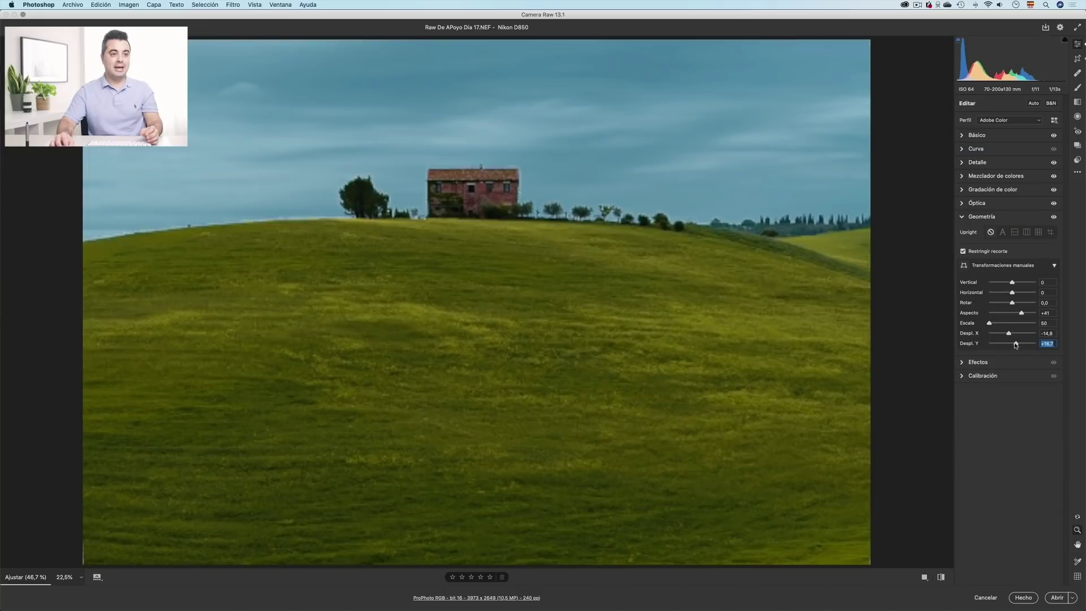
{"action": "left_click", "coordinate": [1010, 335]}
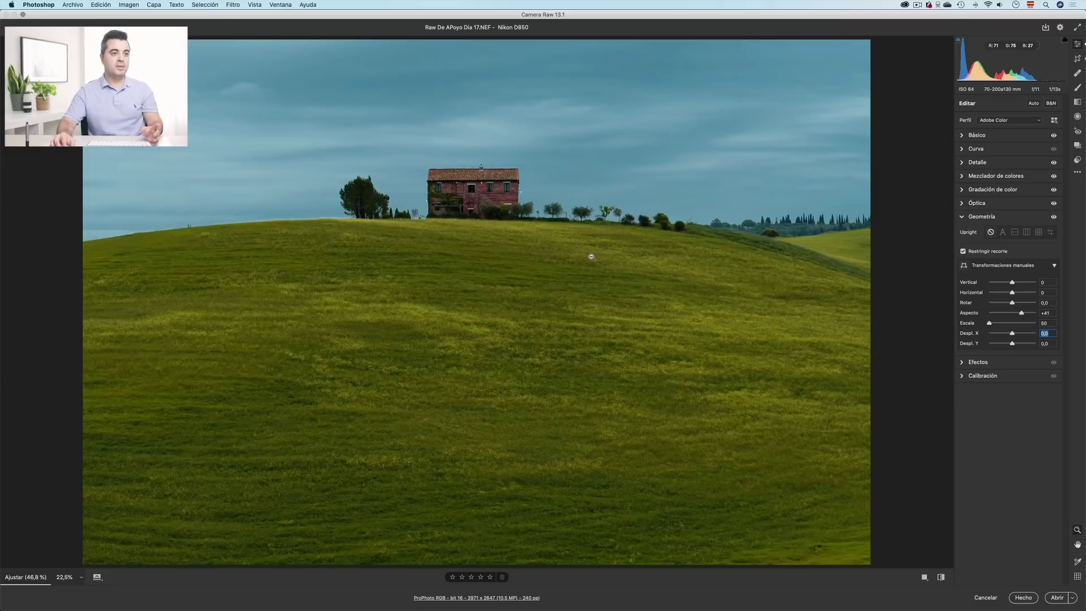
{"action": "left_click", "coordinate": [984, 217]}
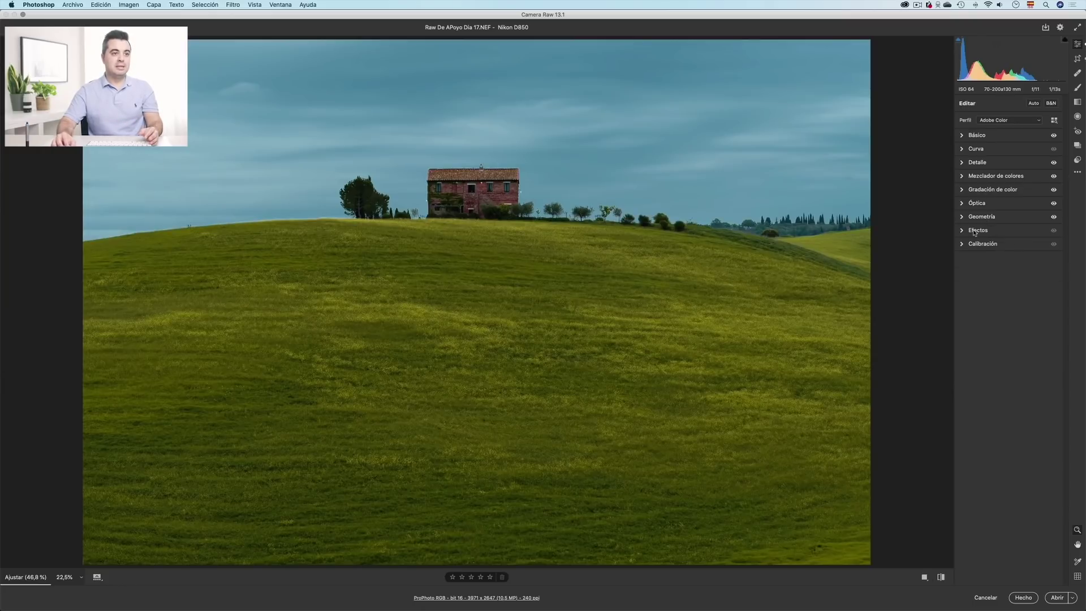
Set the vignette (Viñetas) to -21 and test film grain (Granulado) at 38 before returning the grain to 0.
{"action": "left_click", "coordinate": [974, 232]}
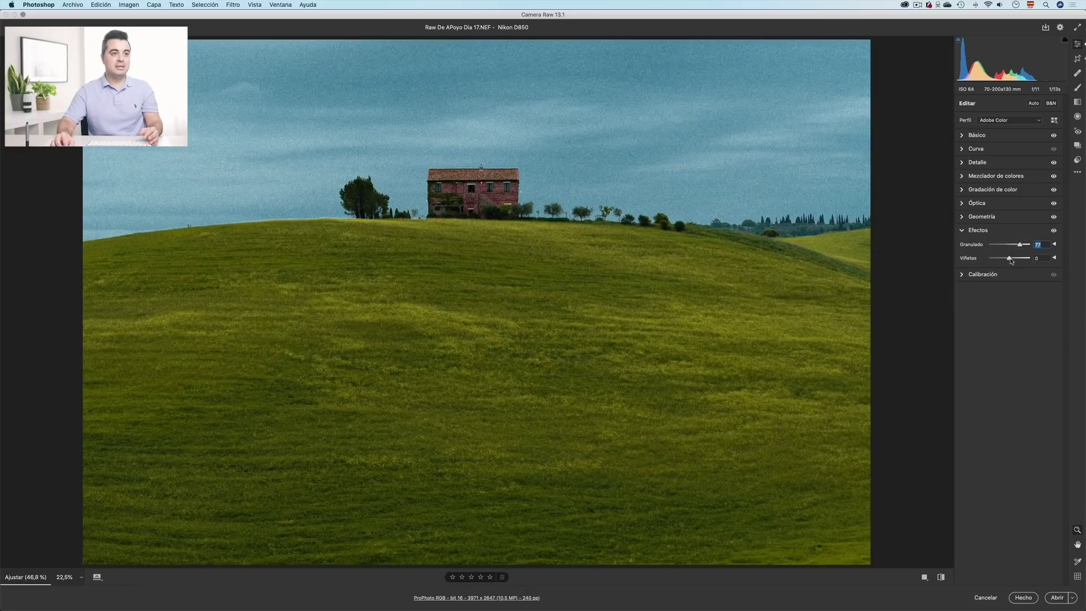
{"action": "left_click_drag", "start_coordinate": [1009, 260], "coordinate": [997, 259]}
{"action": "left_click_drag", "start_coordinate": [999, 259], "coordinate": [1006, 258]}
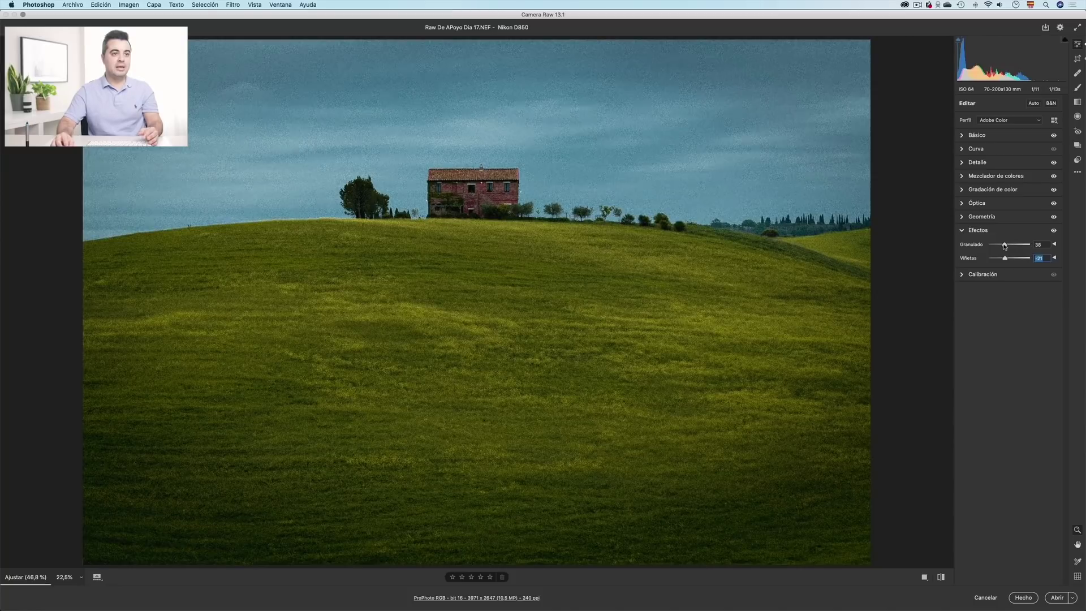
{"action": "left_click", "coordinate": [1005, 245]}
{"action": "left_click", "coordinate": [842, 195]}
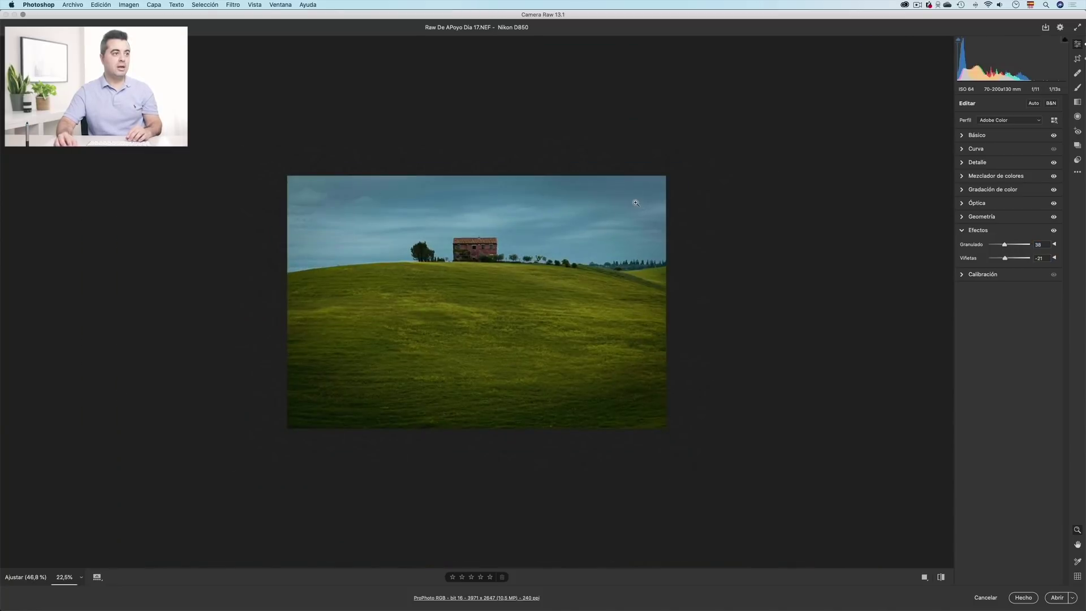
{"action": "left_click", "coordinate": [636, 202]}
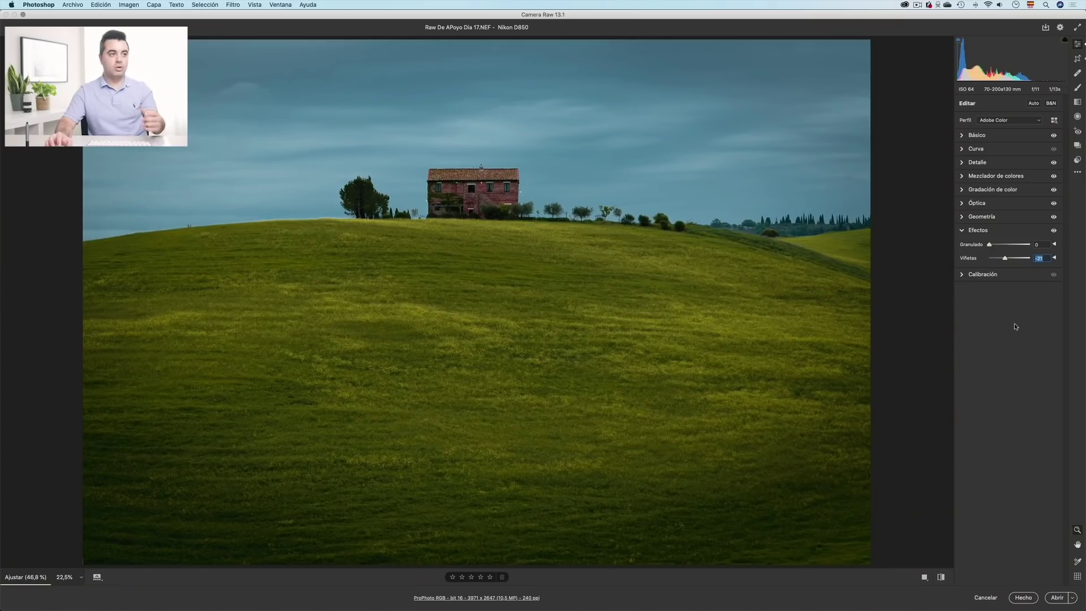
Open the calibration settings and review the available process versions, keeping Versión 5 (Actual).
{"action": "left_click", "coordinate": [962, 230]}
{"action": "left_click", "coordinate": [962, 243]}
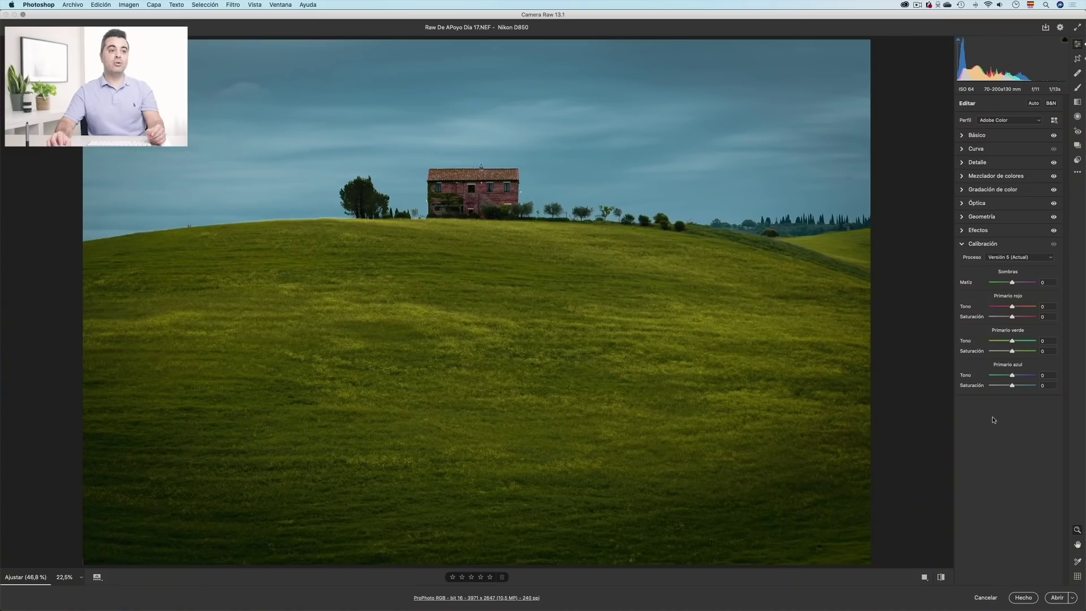
{"action": "left_click", "coordinate": [1043, 261]}
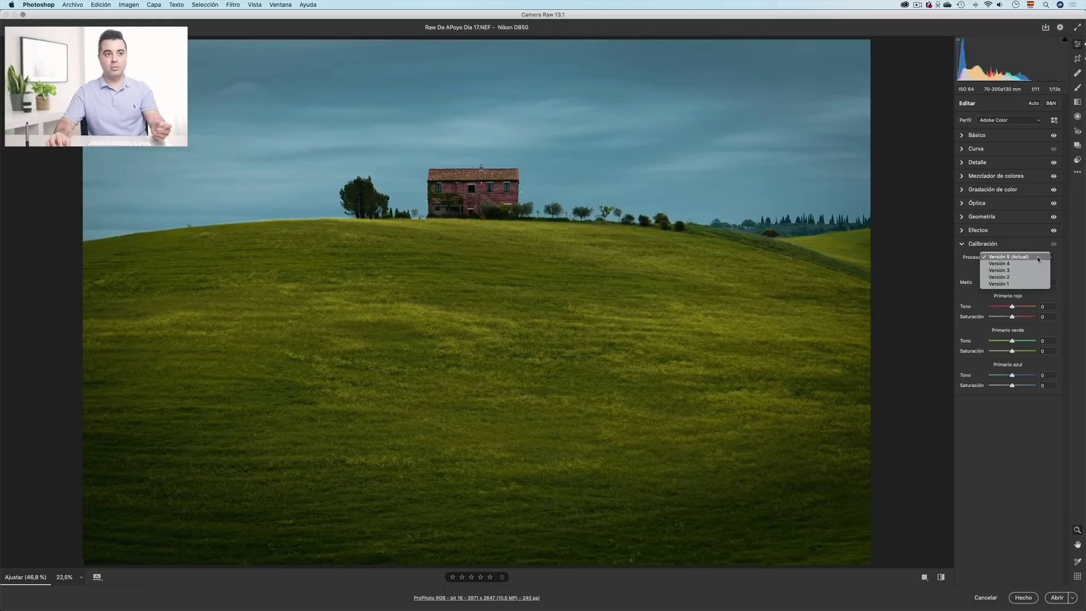
{"action": "left_click", "coordinate": [1007, 258]}
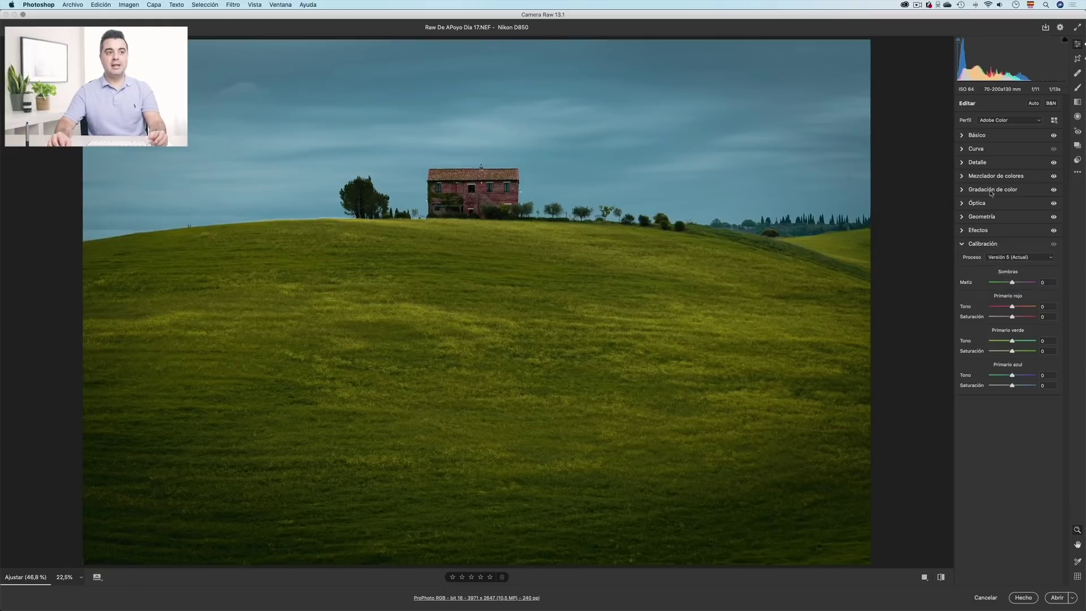
Try process Versión 1, check its Dividir tonos settings, restore Versión 5 (Actual), and close the calibration settings.
{"action": "left_click", "coordinate": [1030, 259]}
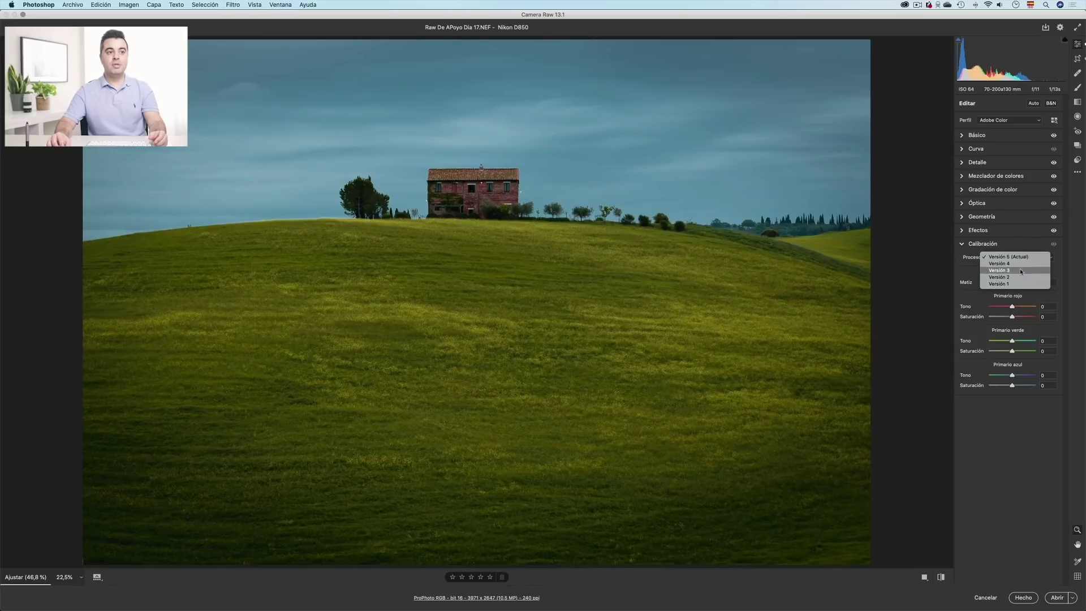
{"action": "left_click", "coordinate": [1012, 284]}
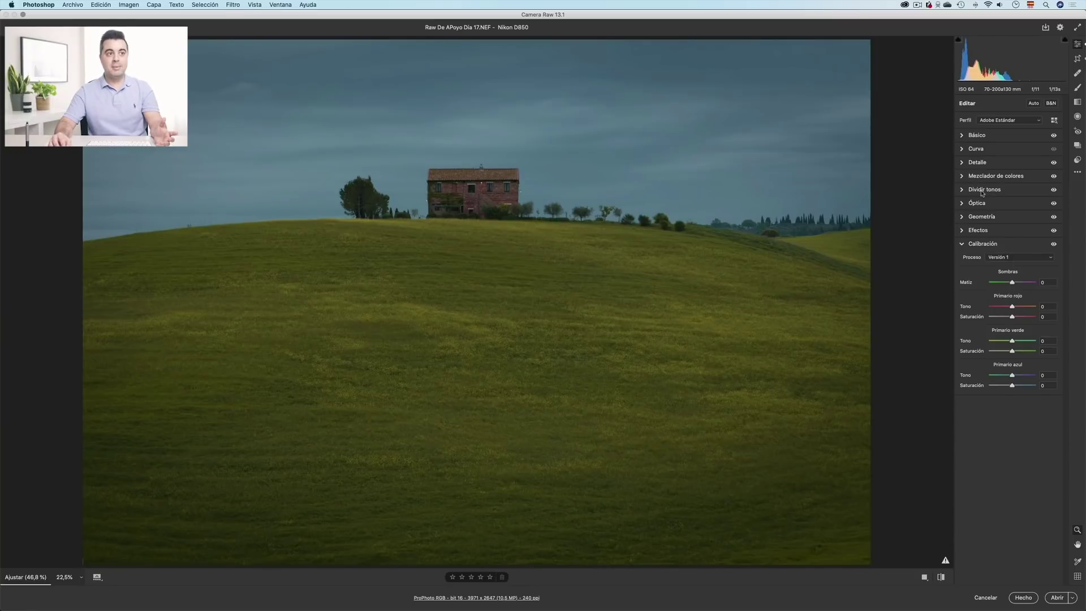
{"action": "left_click", "coordinate": [963, 191]}
{"action": "left_click", "coordinate": [963, 191]}
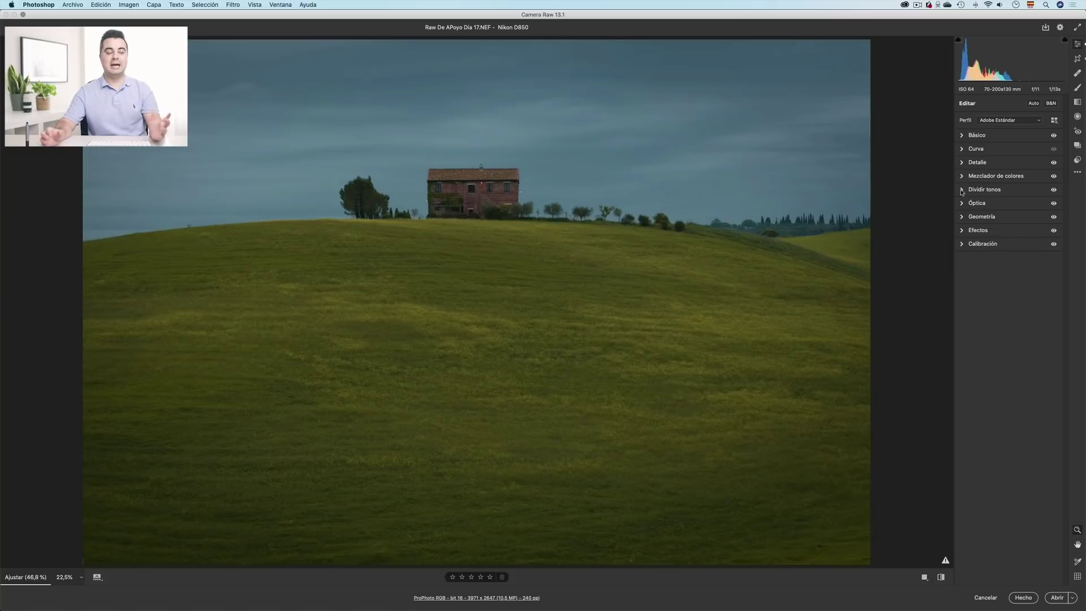
{"action": "left_click", "coordinate": [962, 243]}
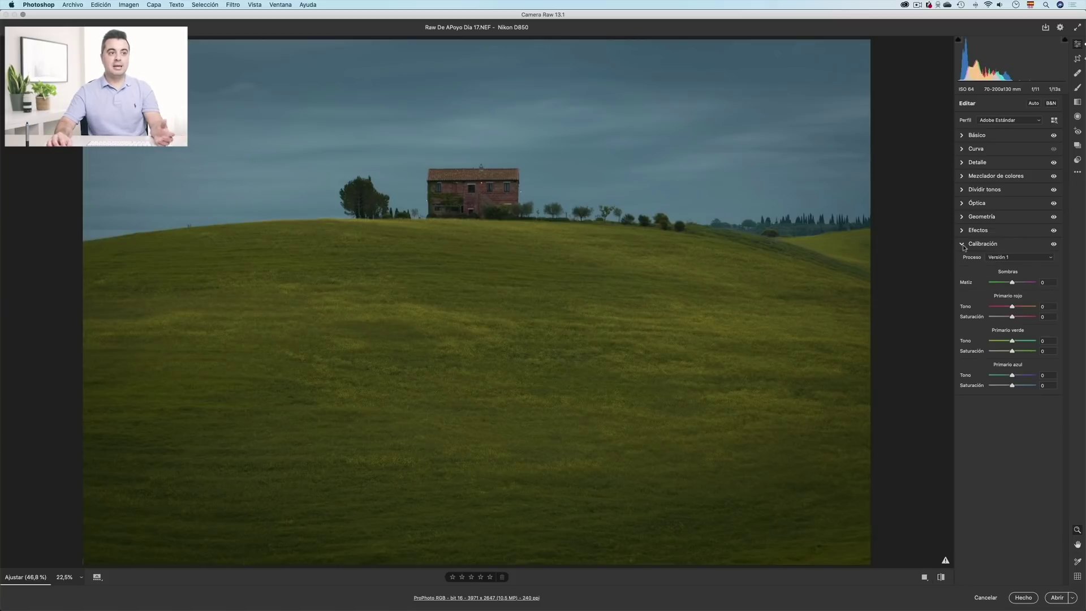
{"action": "left_click", "coordinate": [1024, 258]}
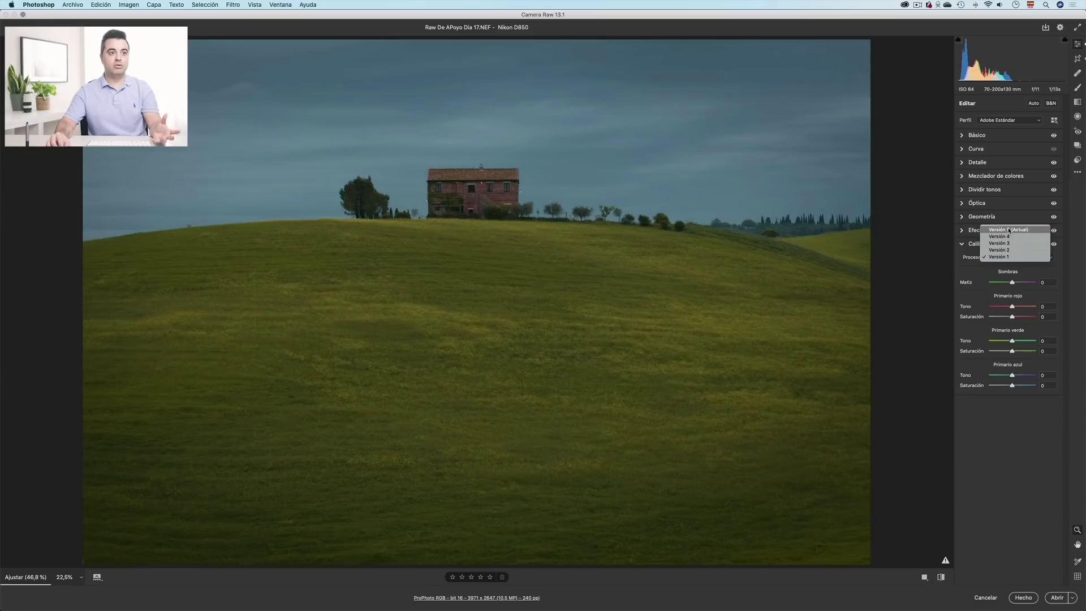
{"action": "left_click", "coordinate": [1008, 242]}
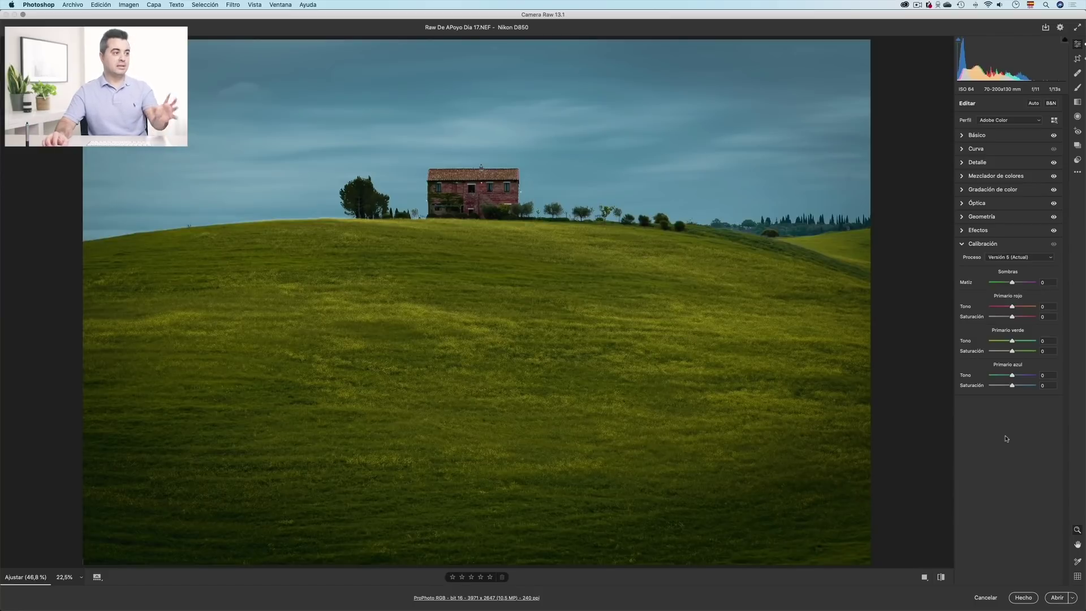
{"action": "left_click", "coordinate": [962, 244]}
{"action": "left_click", "coordinate": [962, 230]}
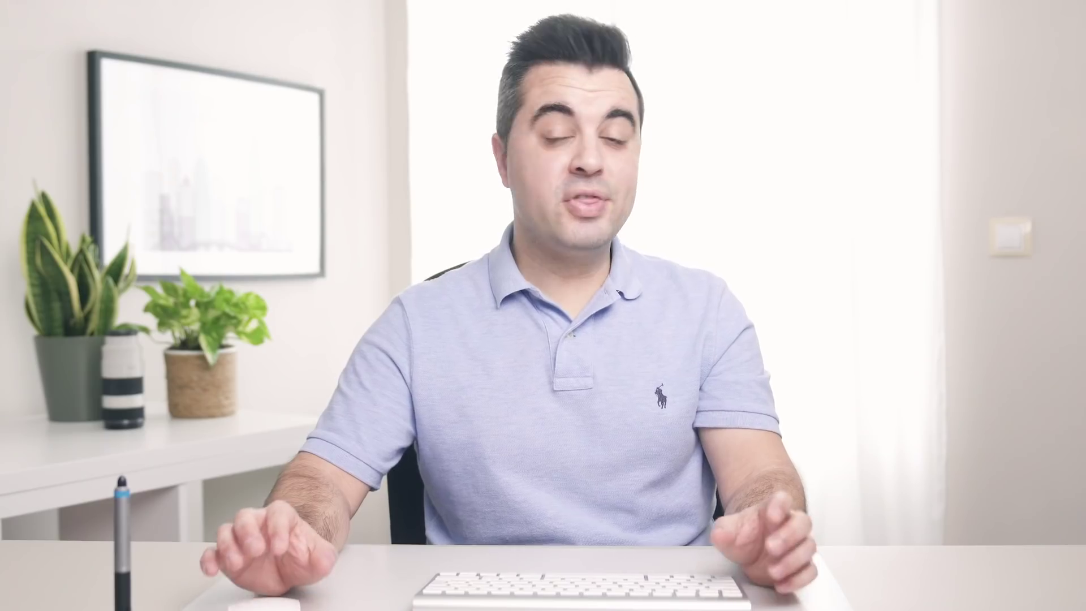
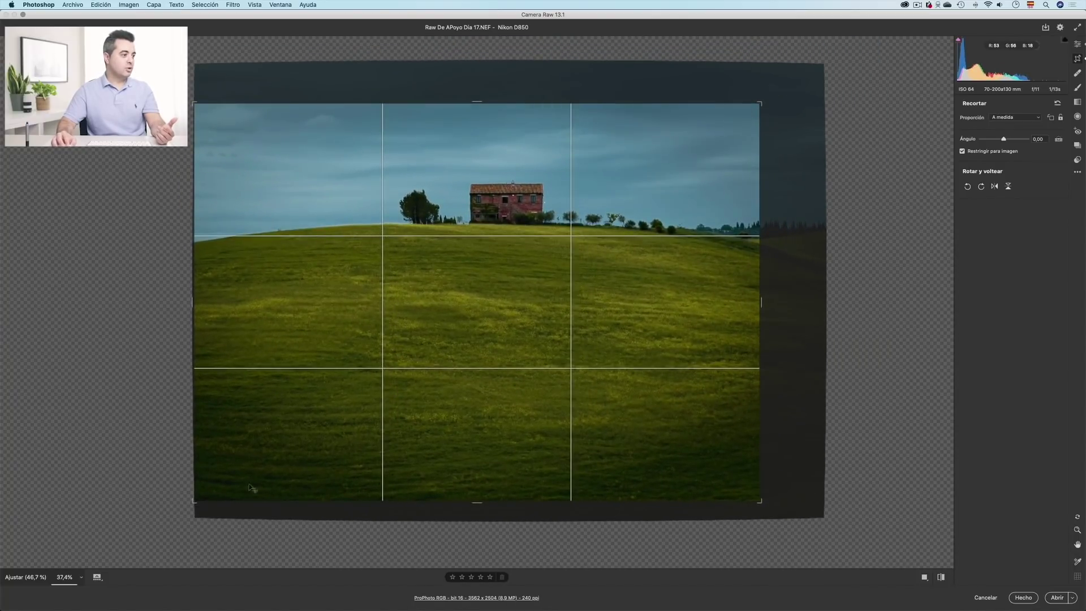
Try a tighter crop, change its proportion to 1 x 1, and centre the house in the square frame.
{"action": "left_click_drag", "start_coordinate": [192, 500], "coordinate": [252, 463]}
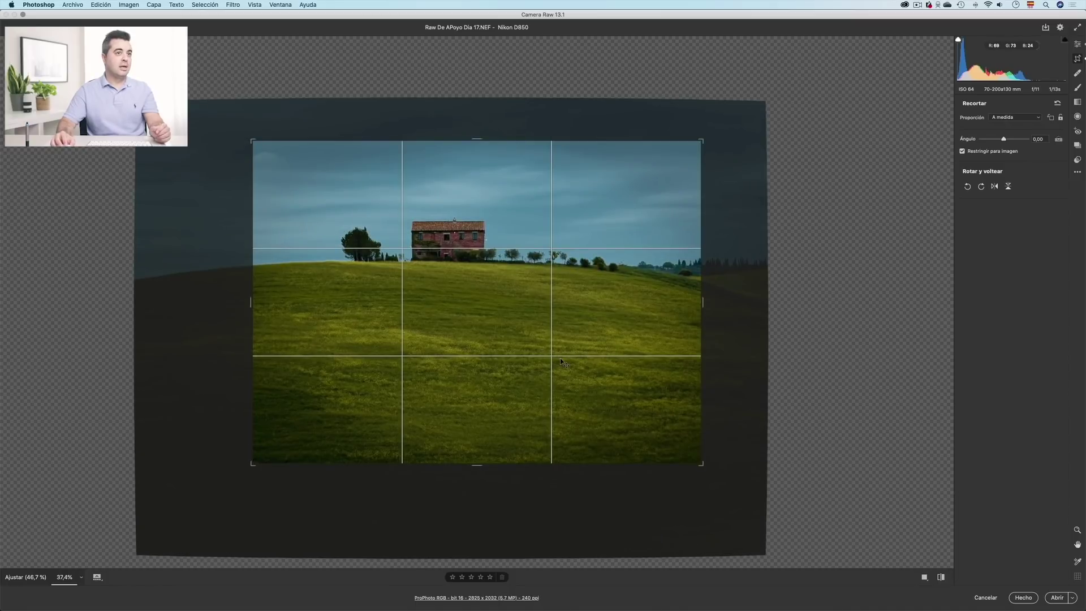
{"action": "left_click", "coordinate": [1035, 118]}
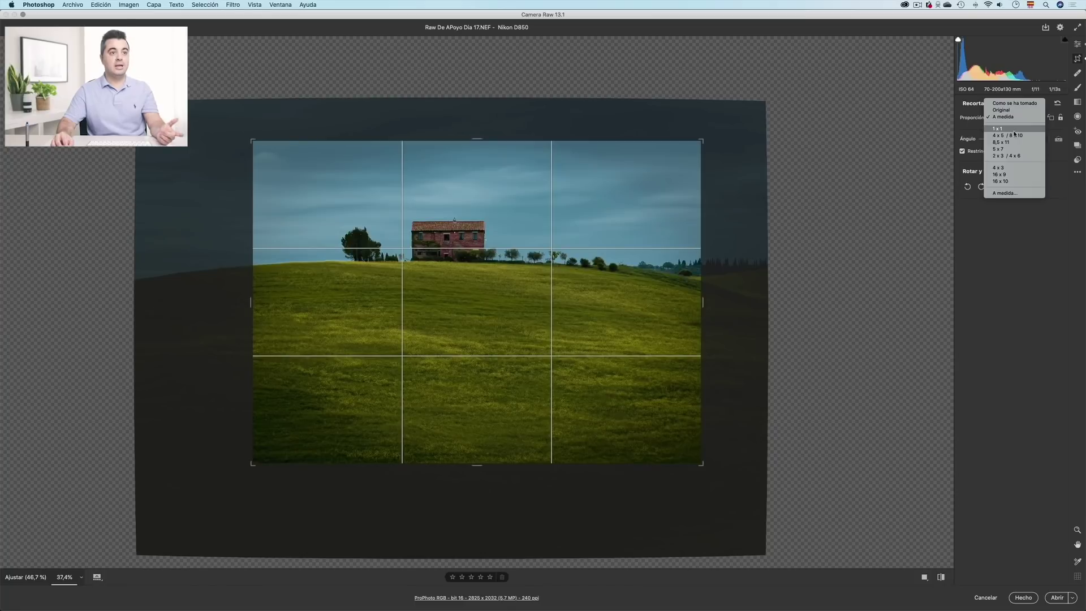
{"action": "left_click", "coordinate": [1014, 130]}
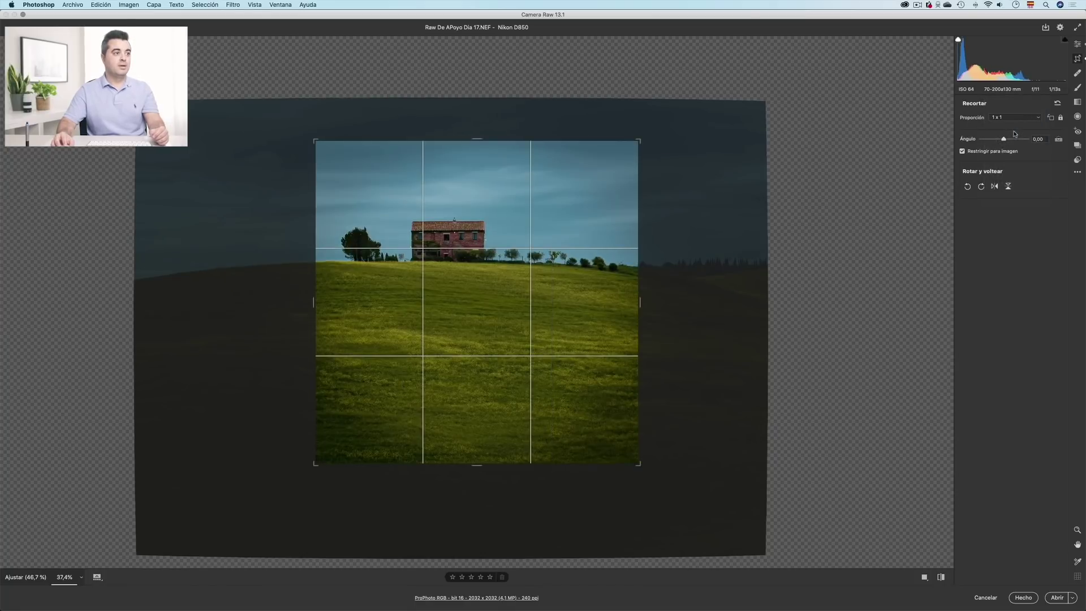
{"action": "left_click_drag", "start_coordinate": [487, 285], "coordinate": [515, 287]}
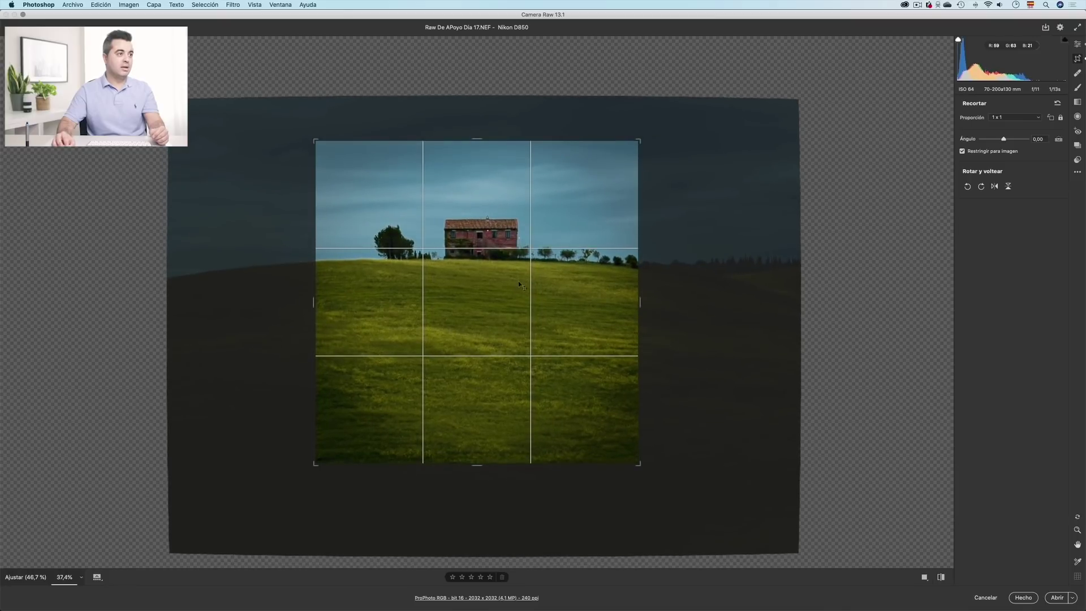
Crop the photo to a 16 x 9 proportion of about 3398 x 1911 pixels, with the house centred in the upper part.
{"action": "left_click", "coordinate": [999, 123]}
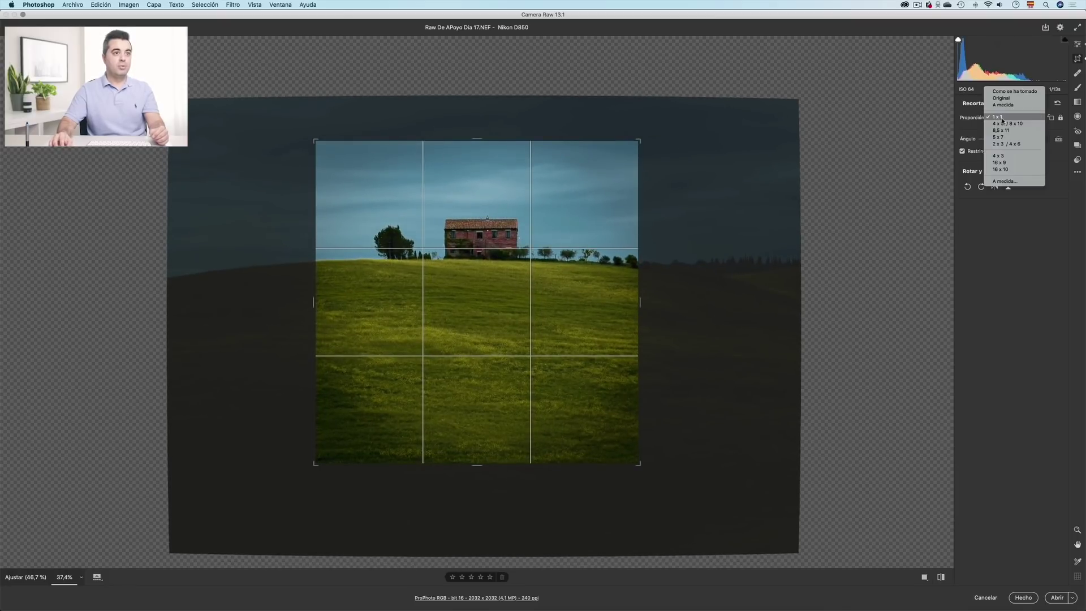
{"action": "left_click", "coordinate": [1000, 163]}
{"action": "left_click_drag", "start_coordinate": [539, 283], "coordinate": [555, 320]}
{"action": "left_click_drag", "start_coordinate": [640, 394], "coordinate": [705, 430]}
{"action": "left_click_drag", "start_coordinate": [597, 365], "coordinate": [640, 393]}
{"action": "left_click_drag", "start_coordinate": [258, 430], "coordinate": [218, 451]}
{"action": "left_click_drag", "start_coordinate": [745, 454], "coordinate": [756, 460]}
{"action": "left_click_drag", "start_coordinate": [532, 327], "coordinate": [529, 359]}
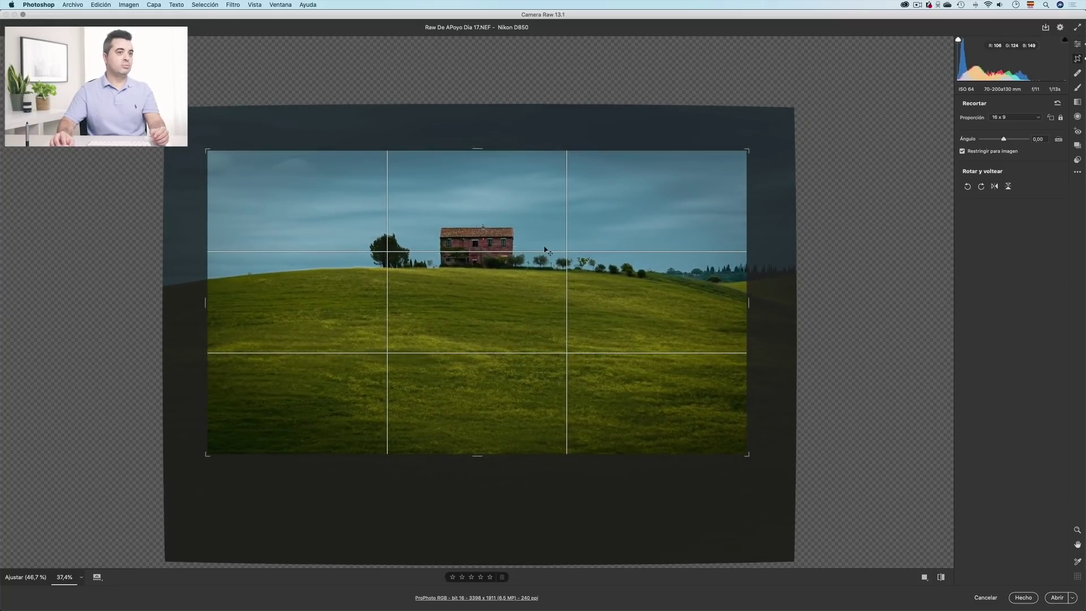
{"action": "key", "text": "Return"}
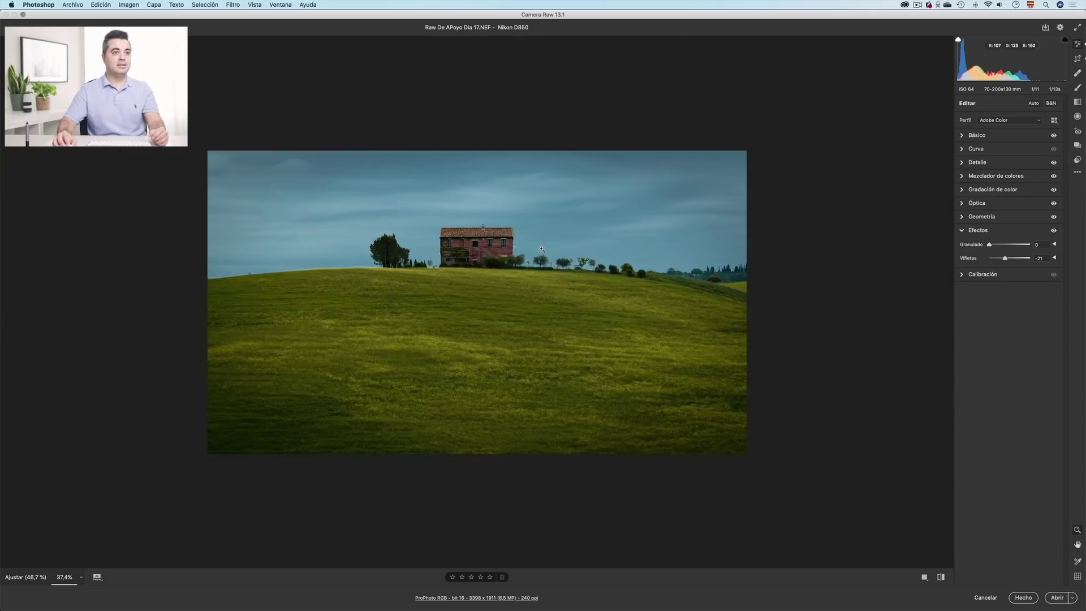
Enlarge the 16 x 9 crop to about 3702 x 2082 pixels, reaching the photo's right edge, and apply it.
{"action": "left_click", "coordinate": [1077, 59]}
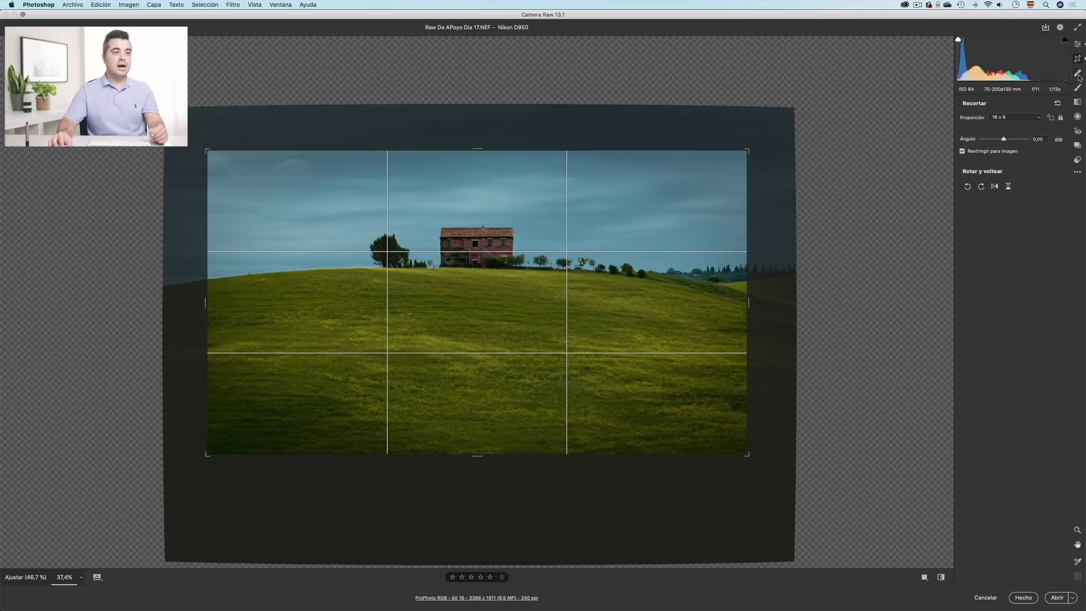
{"action": "left_click", "coordinate": [1078, 74]}
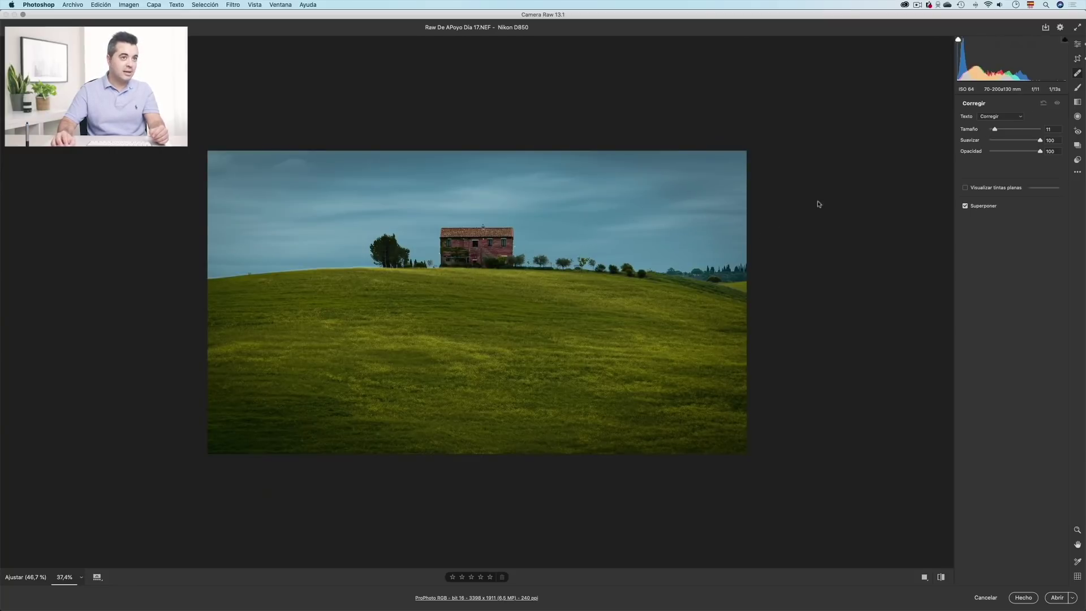
{"action": "left_click", "coordinate": [1079, 60]}
{"action": "left_click_drag", "start_coordinate": [751, 152], "coordinate": [774, 137]}
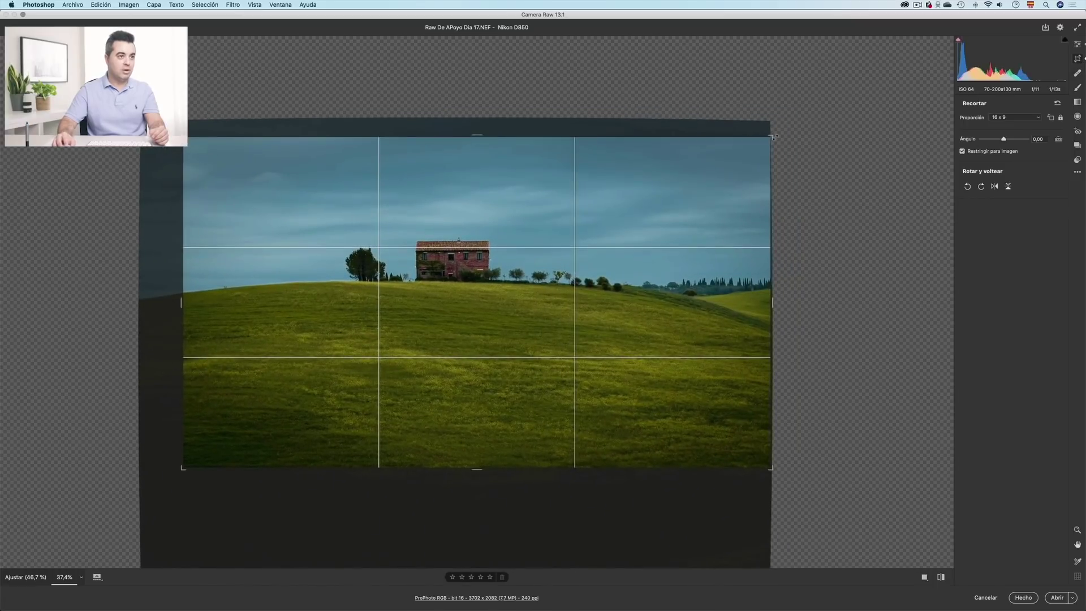
{"action": "key", "text": "Return"}
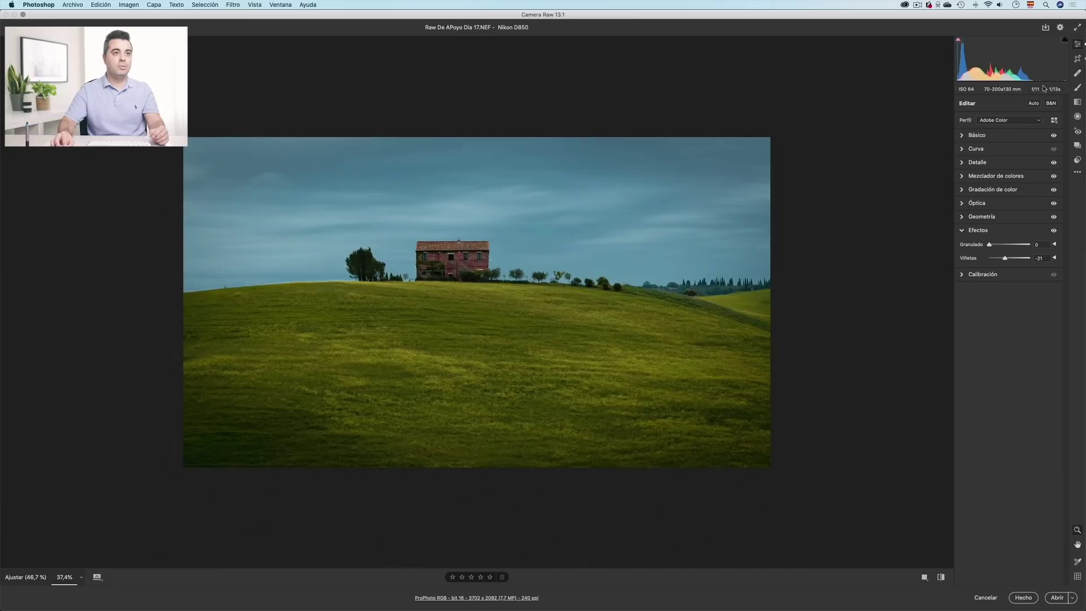
Prepare the healing tool in Corregir mode for the dark sky spot above the distant cypresses, magnified to 300%.
{"action": "left_click", "coordinate": [1078, 74]}
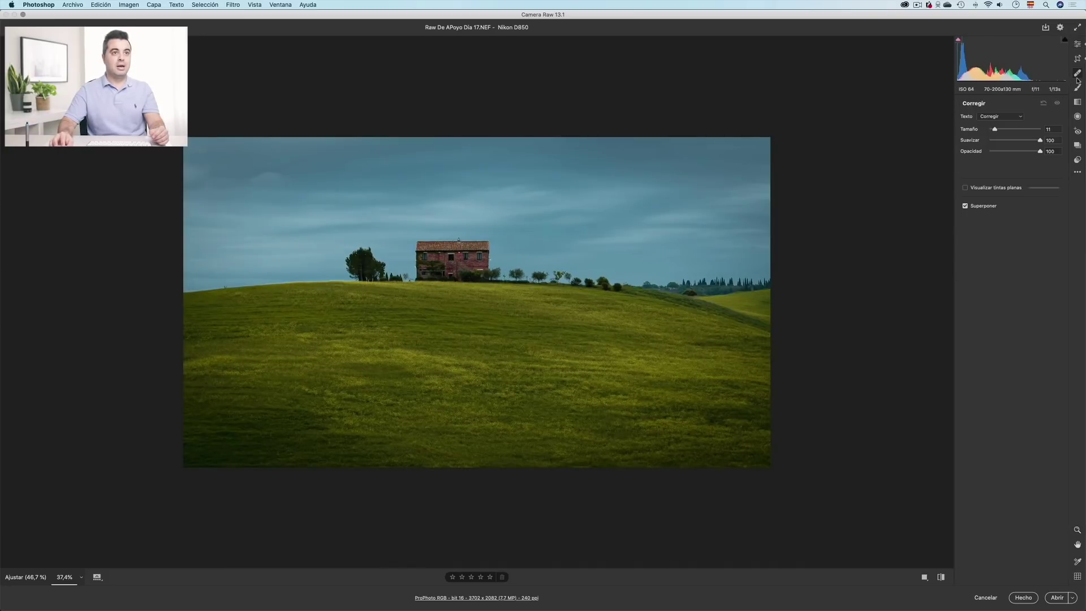
{"action": "left_click", "coordinate": [757, 231]}
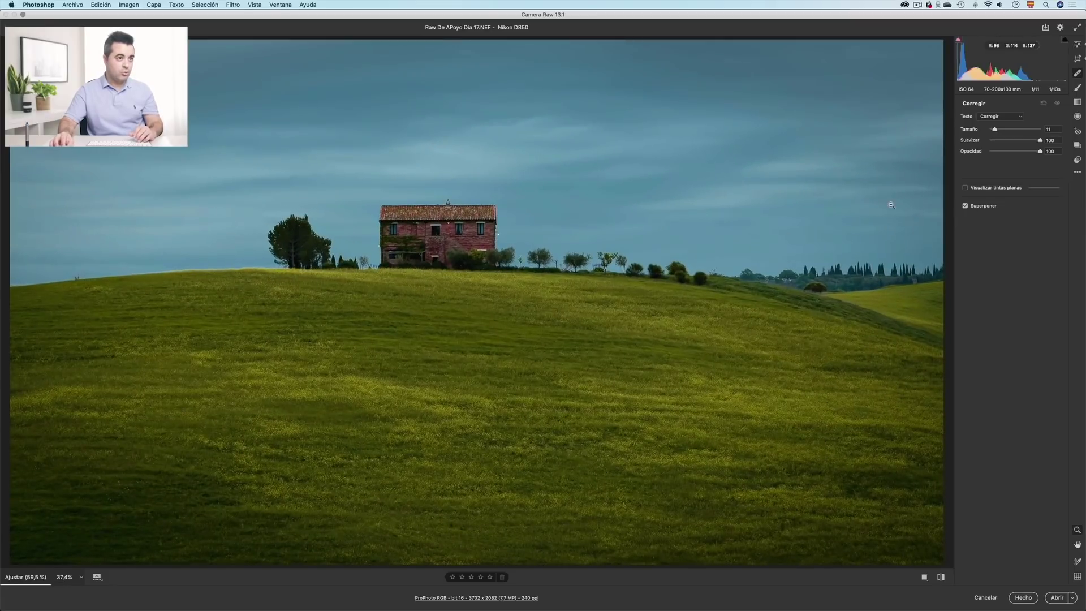
{"action": "left_click", "coordinate": [894, 220]}
{"action": "key", "text": "super+0"}
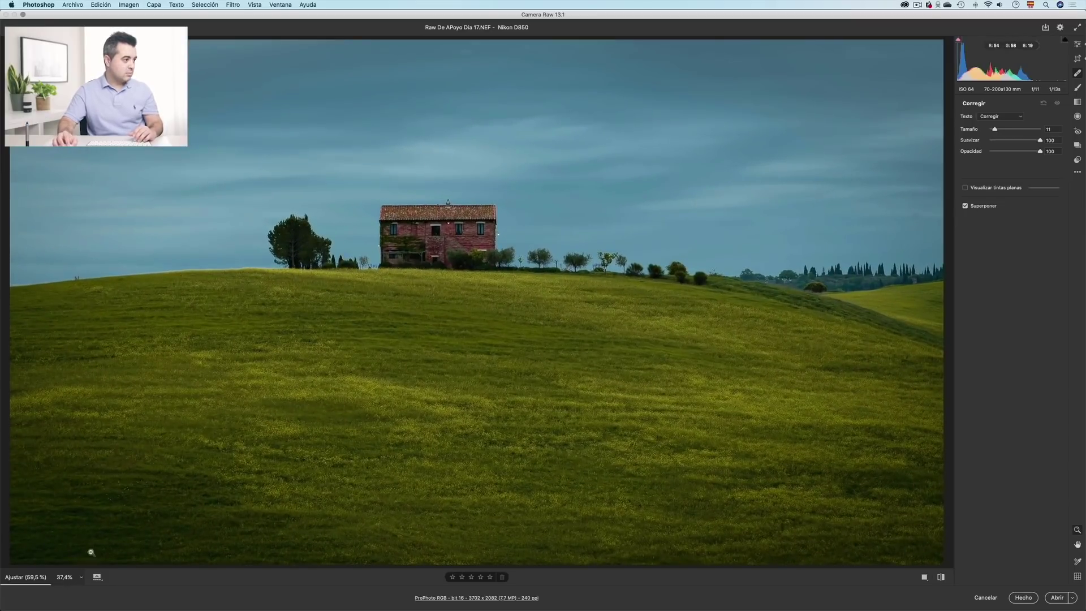
{"action": "left_click", "coordinate": [81, 577]}
{"action": "left_click", "coordinate": [95, 553]}
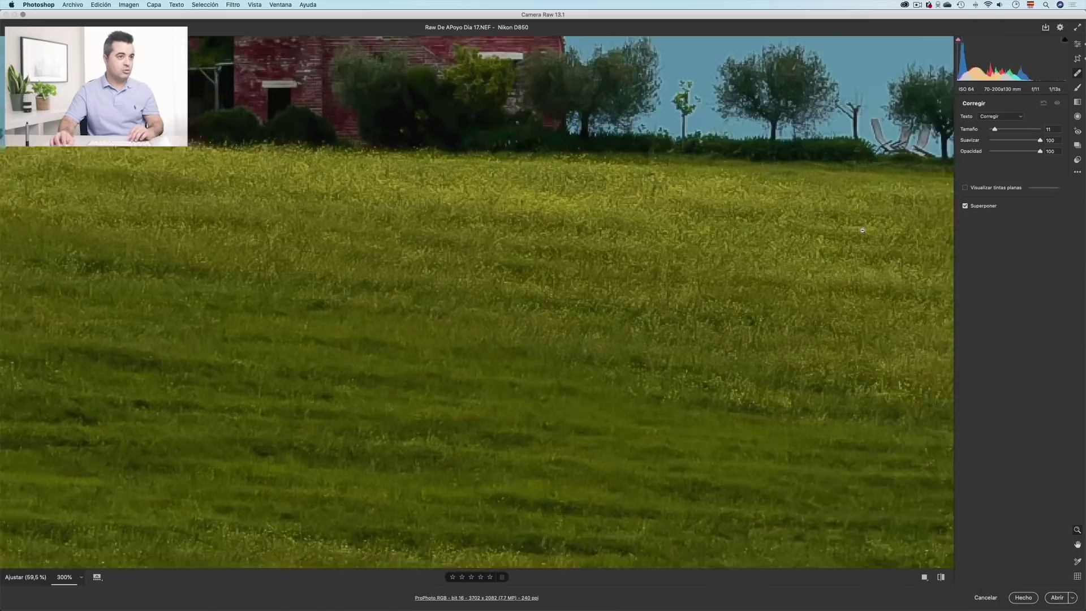
{"action": "left_click_drag", "start_coordinate": [673, 231], "coordinate": [248, 330]}
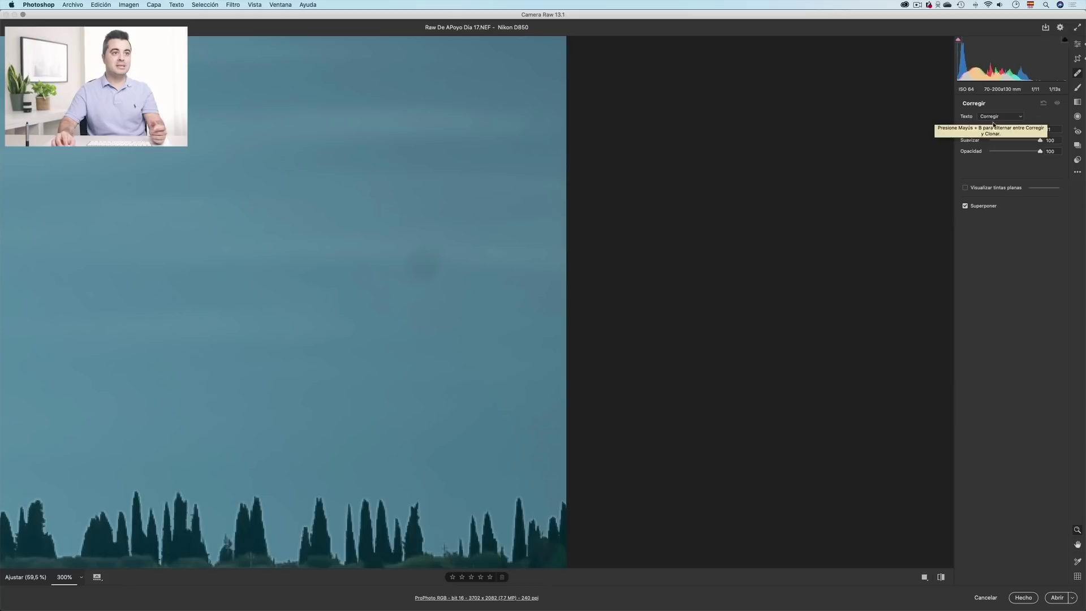
{"action": "left_click", "coordinate": [1015, 119]}
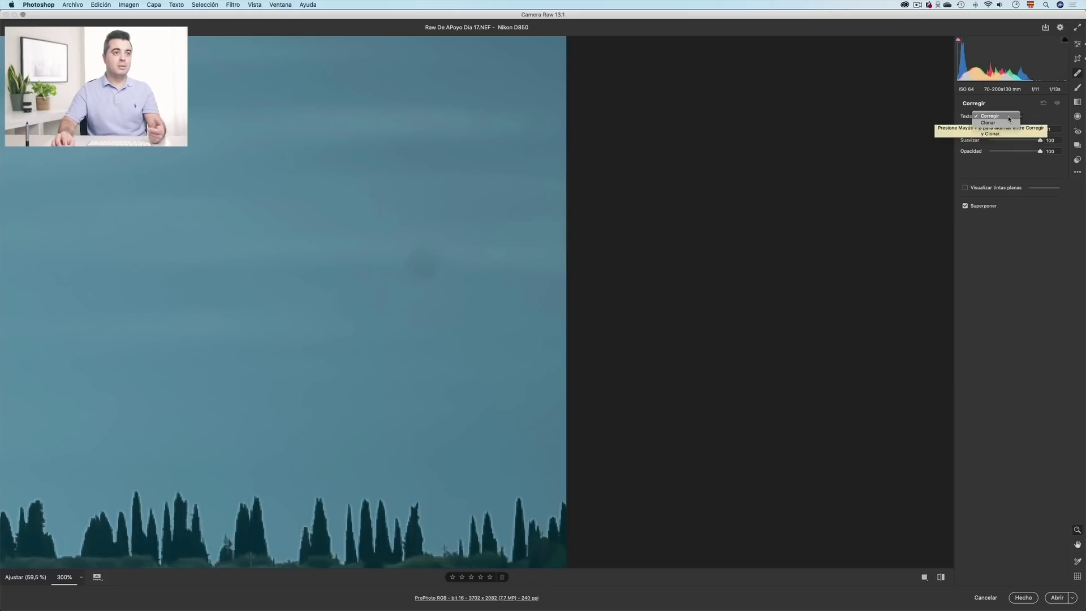
{"action": "left_click", "coordinate": [1004, 116]}
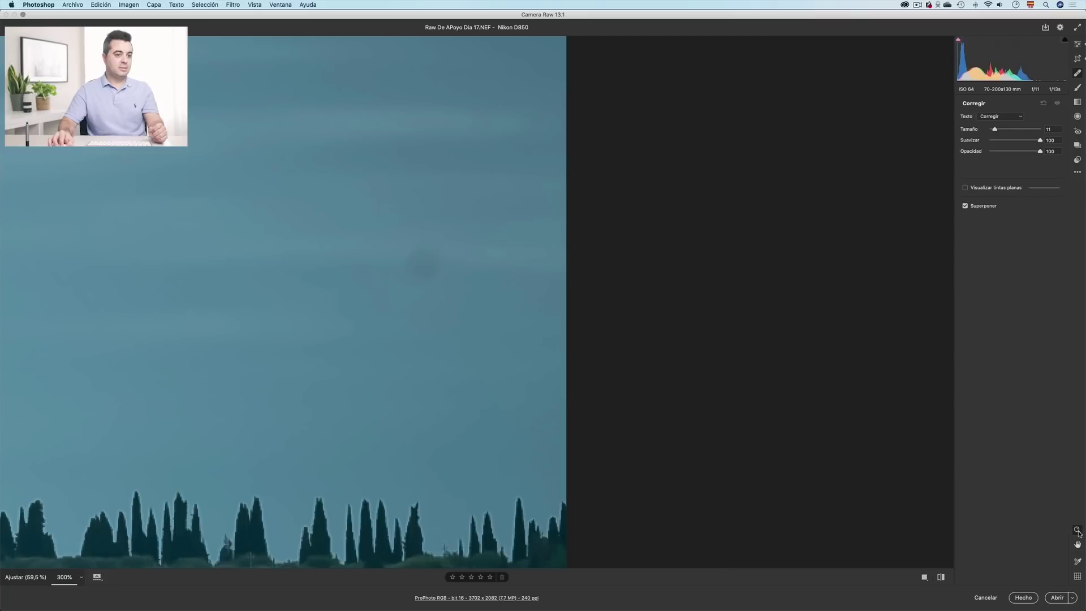
Enlarge the healing brush to size 34 and remove the dark spot in the sky above the cypresses.
{"action": "key", "text": "bracketright"}
{"action": "key", "text": "bracketright"}
{"action": "key", "text": "bracketright"}
{"action": "key", "text": "bracketright"}
{"action": "key", "text": "bracketright"}
{"action": "key", "text": "bracketright"}
{"action": "key", "text": "bracketright"}
{"action": "key", "text": "bracketright"}
{"action": "key", "text": "bracketright"}
{"action": "key", "text": "bracketright"}
{"action": "key", "text": "bracketright"}
{"action": "key", "text": "bracketright"}
{"action": "key", "text": "bracketright"}
{"action": "key", "text": "bracketright"}
{"action": "key", "text": "bracketright"}
{"action": "key", "text": "bracketright"}
{"action": "key", "text": "bracketright"}
{"action": "key", "text": "bracketright"}
{"action": "key", "text": "bracketright"}
{"action": "key", "text": "bracketright"}
{"action": "key", "text": "bracketright"}
{"action": "key", "text": "bracketright"}
{"action": "key", "text": "bracketright"}
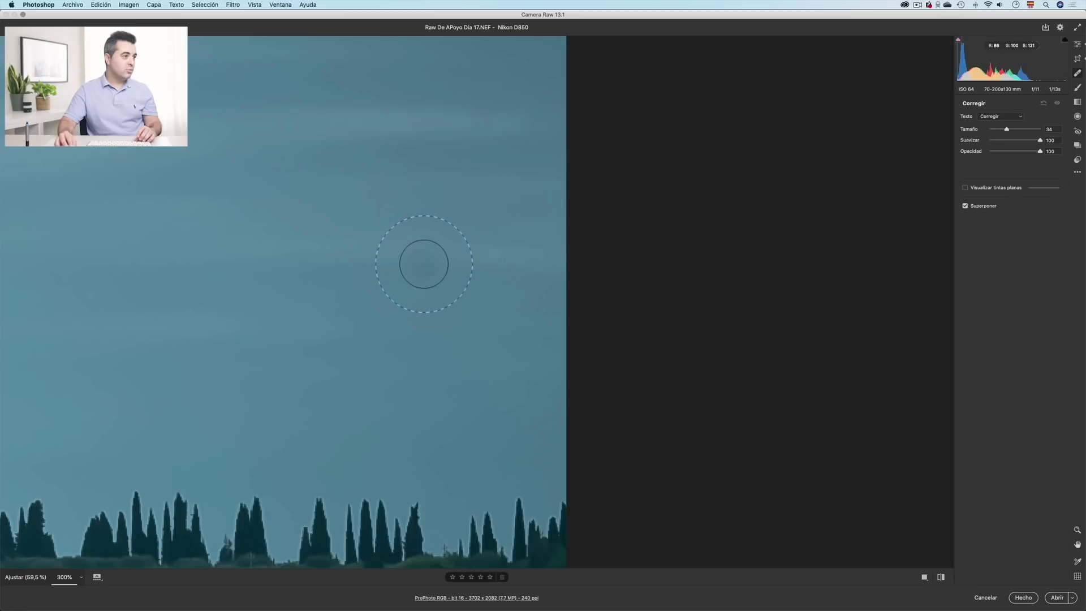
{"action": "left_click", "coordinate": [425, 264]}
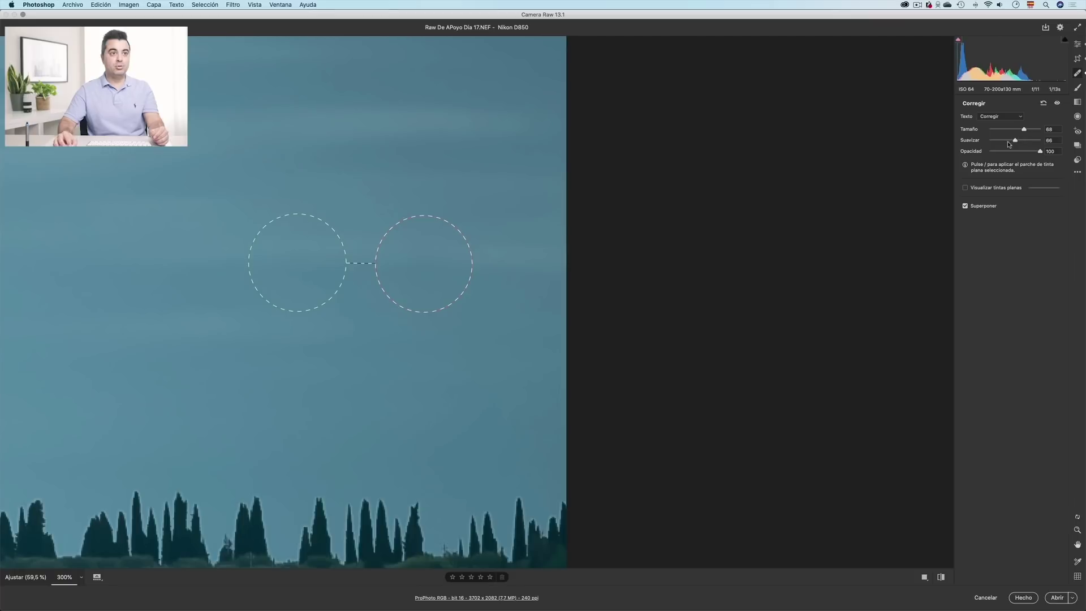
Set the sky healing patch's Suavizar to 100 and change its Texto mode to Clonar.
{"action": "left_click_drag", "start_coordinate": [1018, 142], "coordinate": [1036, 141]}
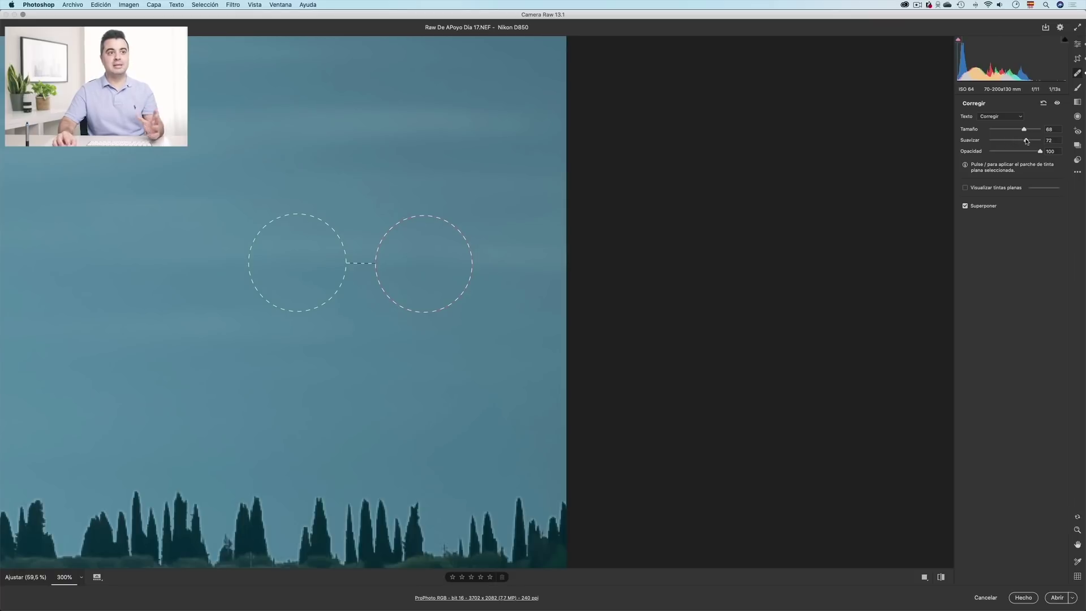
{"action": "left_click", "coordinate": [1047, 141]}
{"action": "type", "text": "100"}
{"action": "key", "text": "Return"}
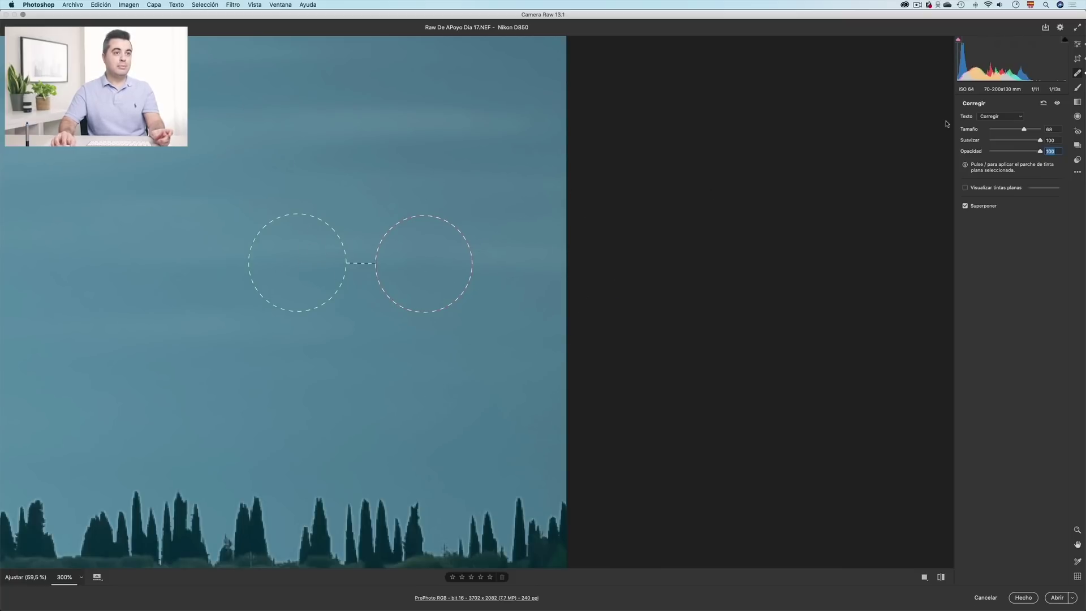
{"action": "left_click", "coordinate": [1009, 118]}
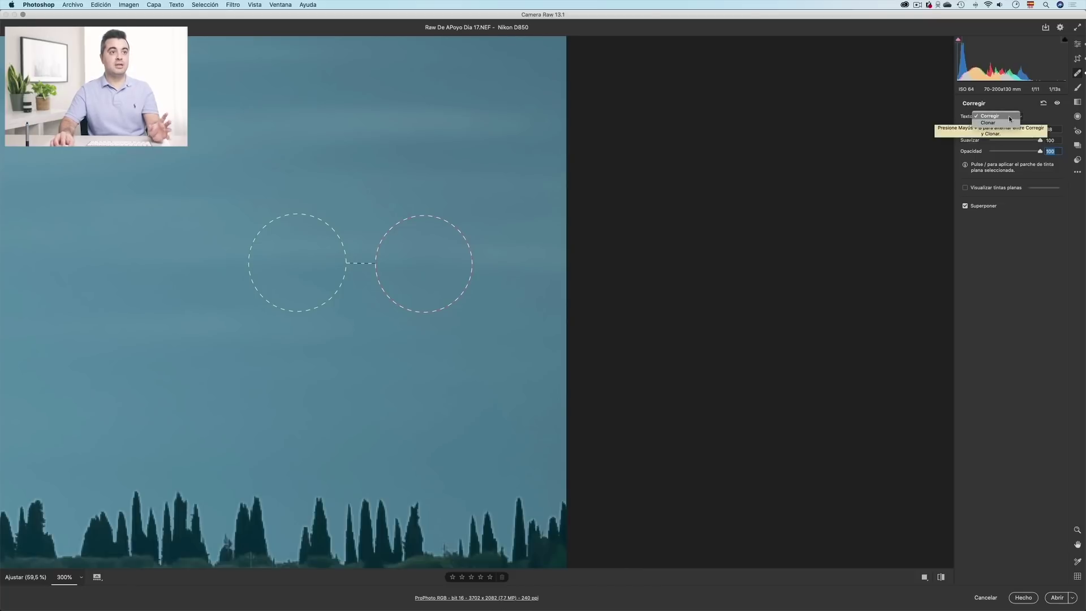
{"action": "left_click", "coordinate": [1002, 123]}
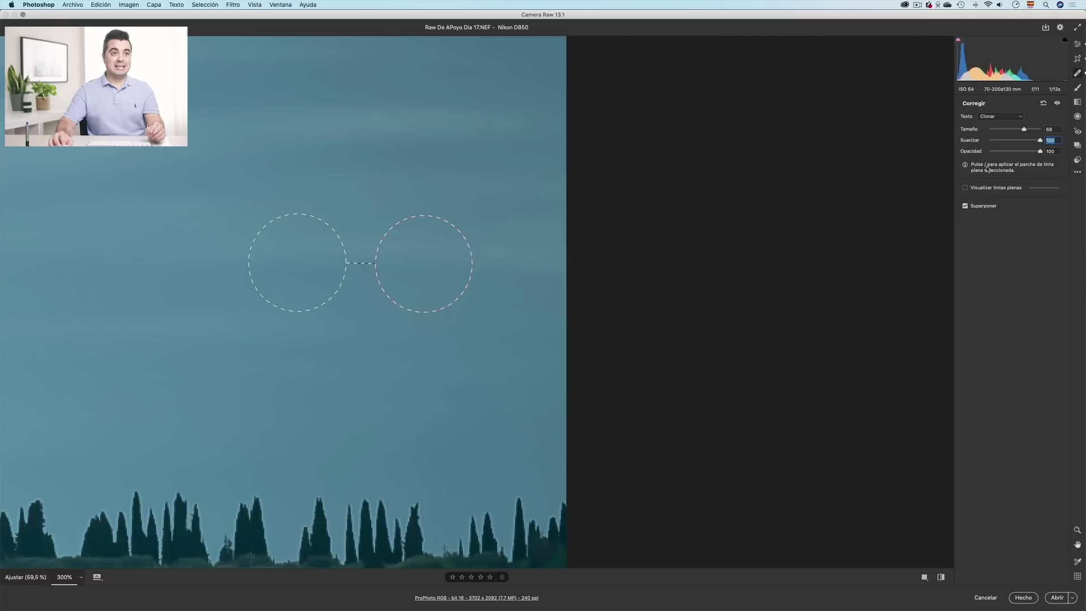
Switch to the adjustment brush and fit the whole photo in the view.
{"action": "left_click", "coordinate": [1077, 89]}
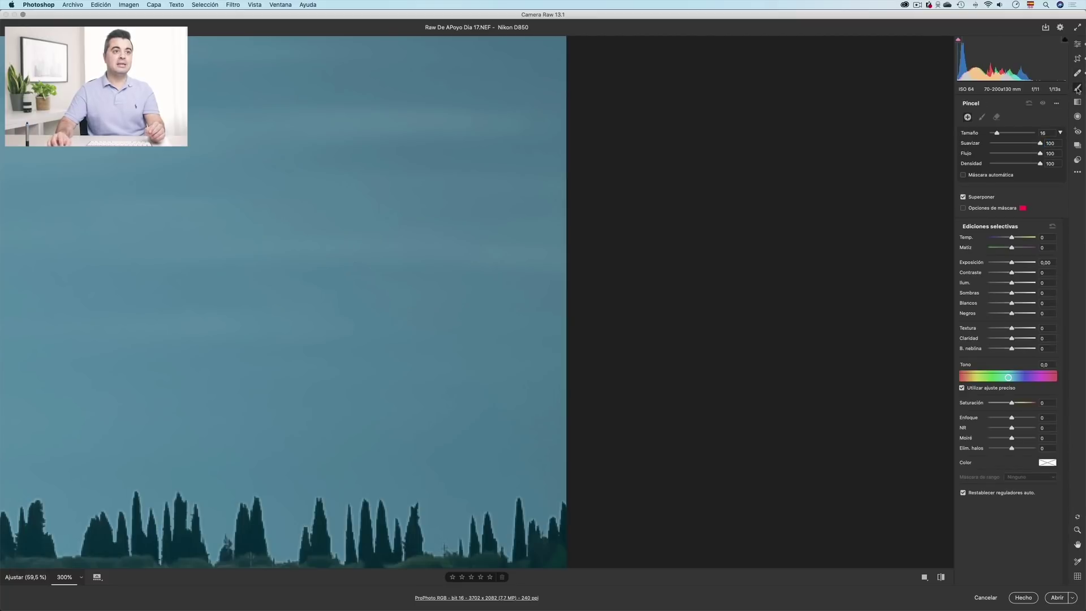
{"action": "right_click", "coordinate": [407, 334]}
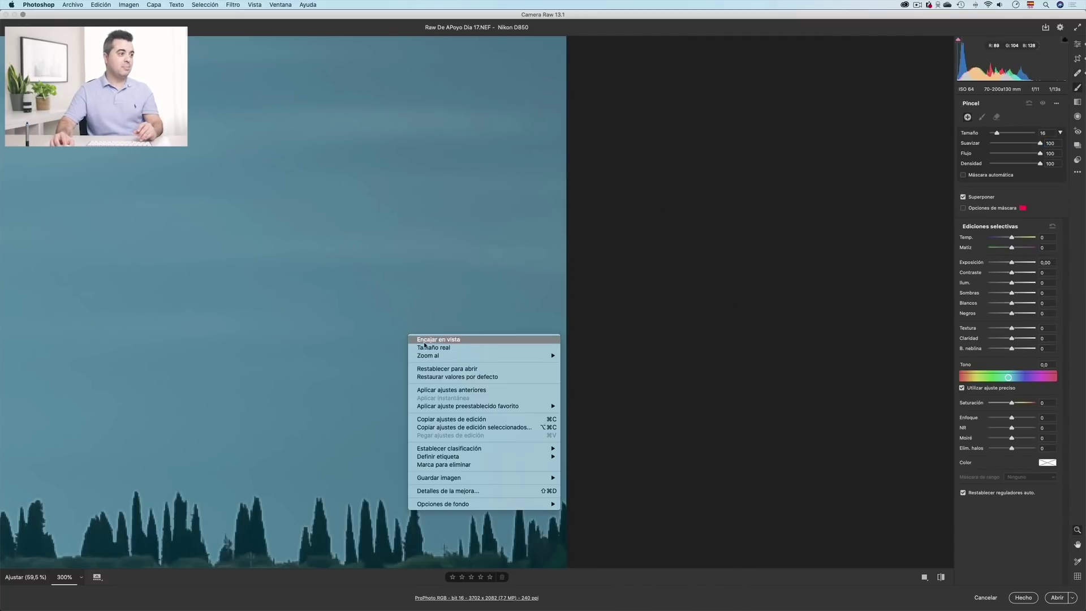
{"action": "left_click", "coordinate": [464, 351]}
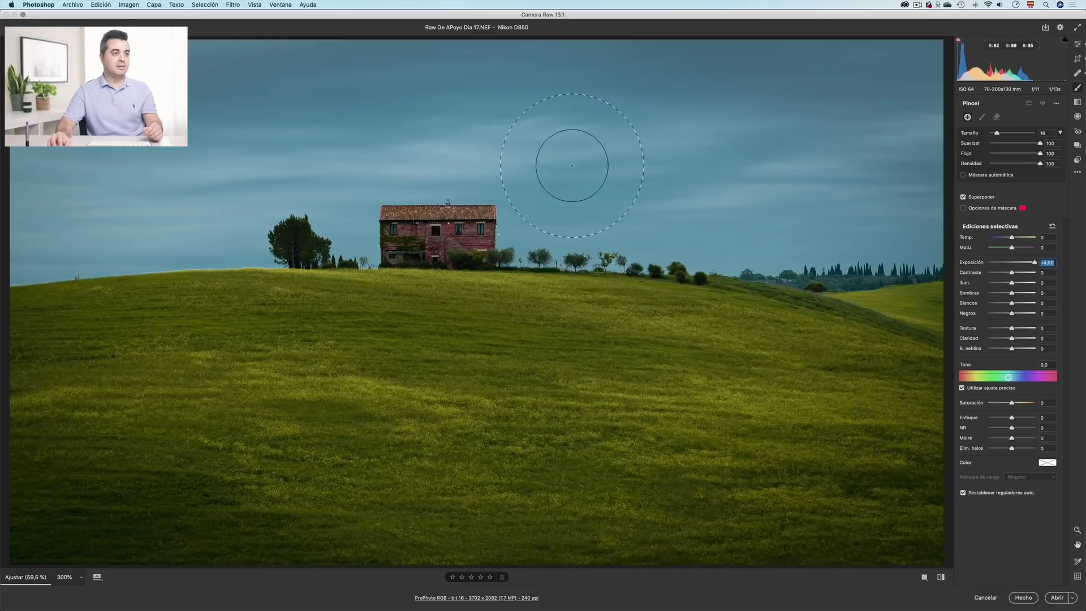
Brush an adjustment with Exposición +4.00 across the sky above and around the house.
{"action": "left_click", "coordinate": [789, 128]}
{"action": "left_click", "coordinate": [323, 117], "text": "shift"}
{"action": "mouse_move", "coordinate": [835, 93]}
{"action": "left_mouse_down"}
{"action": "mouse_move", "coordinate": [815, 149]}
{"action": "mouse_move", "coordinate": [126, 135]}
{"action": "mouse_move", "coordinate": [393, 155]}
{"action": "mouse_move", "coordinate": [465, 111]}
{"action": "mouse_move", "coordinate": [419, 140]}
{"action": "left_mouse_up"}
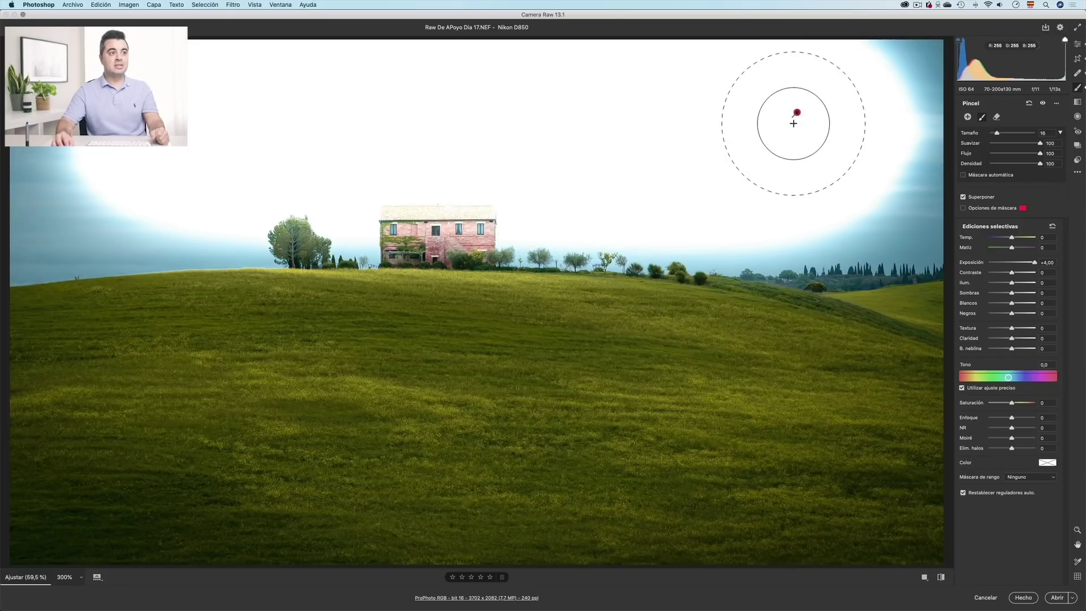
{"action": "mouse_move", "coordinate": [802, 141]}
{"action": "left_mouse_down"}
{"action": "mouse_move", "coordinate": [790, 335]}
{"action": "mouse_move", "coordinate": [792, 150]}
{"action": "left_mouse_up"}
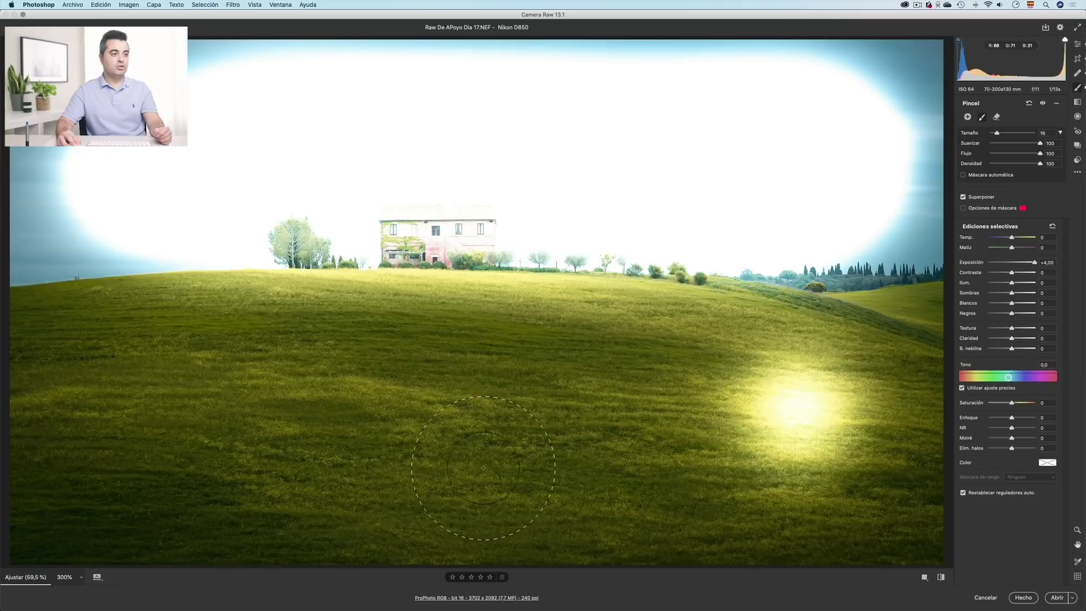
Extend the second brush adjustment over the lower hill with Exposición +1.05, and reduce the sky adjustment's Exposición to -0.35.
{"action": "left_click_drag", "start_coordinate": [805, 406], "coordinate": [608, 478]}
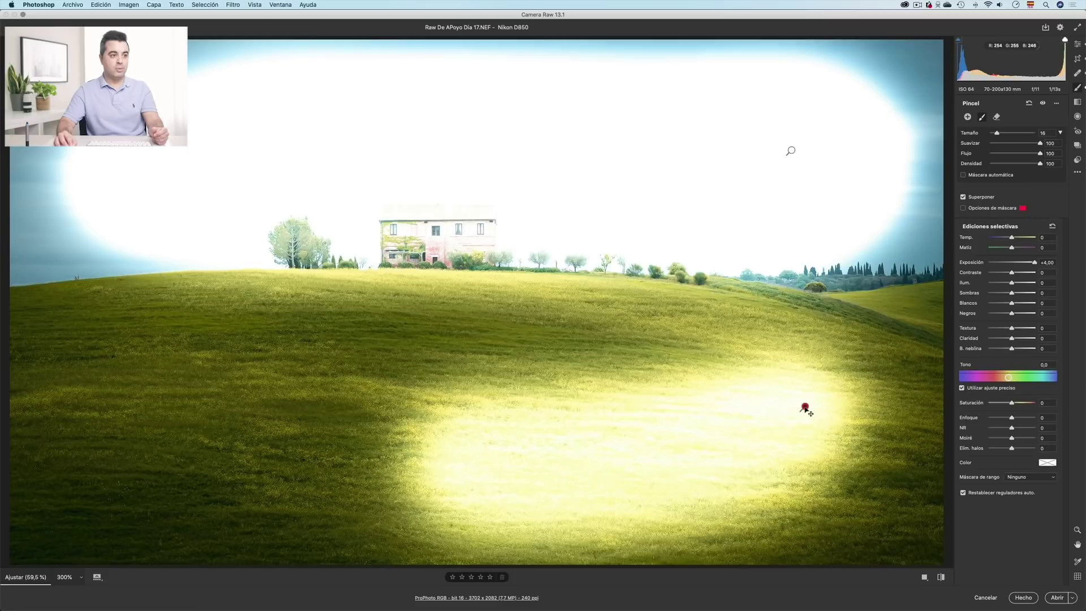
{"action": "left_click_drag", "start_coordinate": [1036, 265], "coordinate": [1019, 264]}
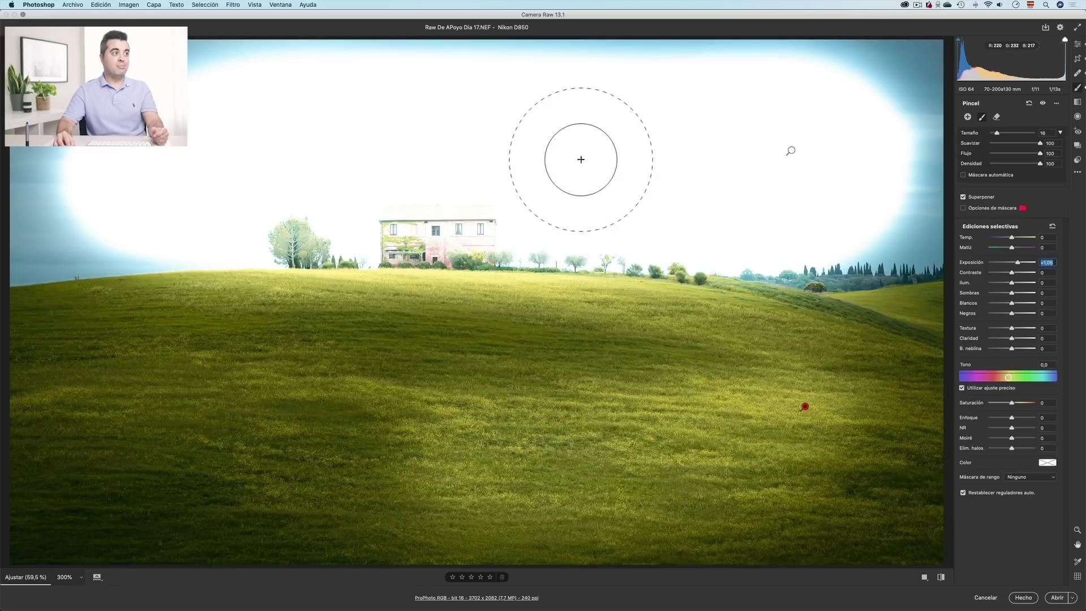
{"action": "key", "text": "y"}
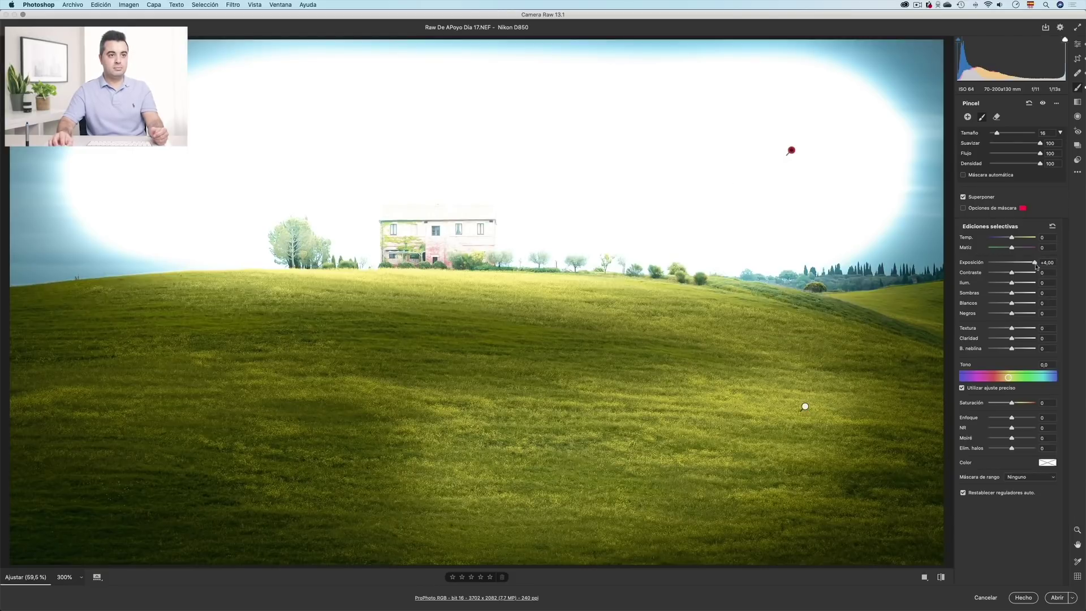
{"action": "left_click_drag", "start_coordinate": [1037, 266], "coordinate": [1010, 265]}
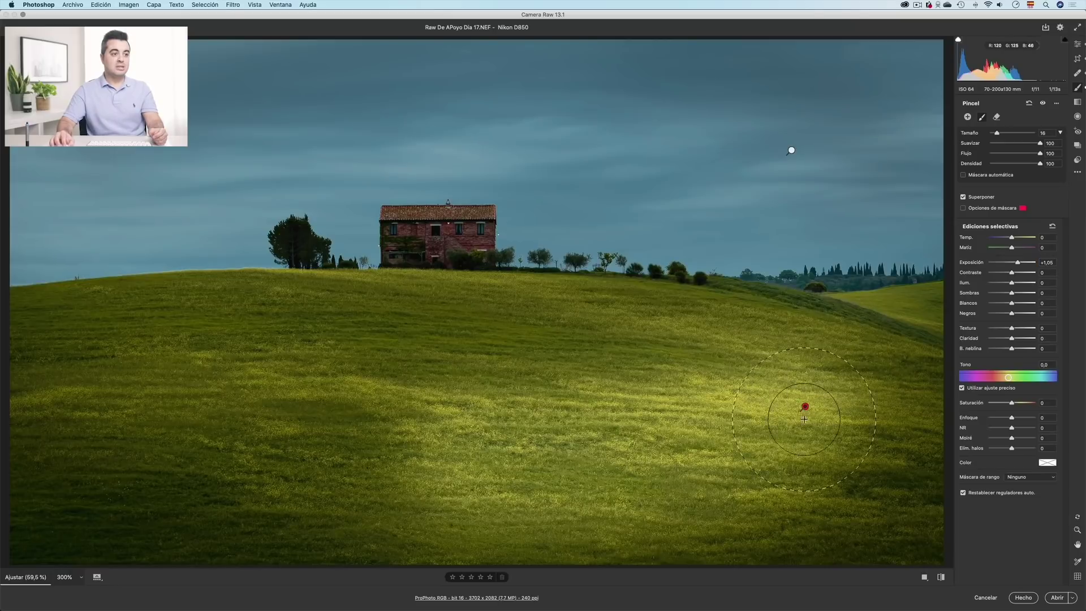
Move the hill adjustment to the slope below the house and brush another adjustment over the right side of the hill.
{"action": "left_click_drag", "start_coordinate": [805, 407], "coordinate": [436, 364]}
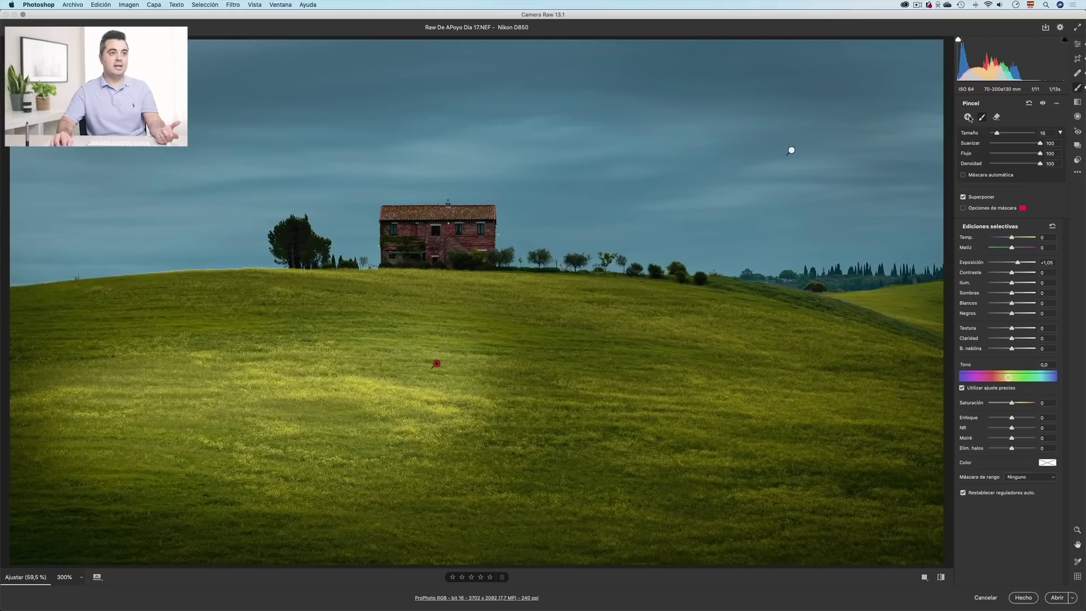
{"action": "mouse_move", "coordinate": [703, 438]}
{"action": "left_mouse_down"}
{"action": "mouse_move", "coordinate": [783, 409]}
{"action": "mouse_move", "coordinate": [845, 415]}
{"action": "mouse_move", "coordinate": [805, 457]}
{"action": "mouse_move", "coordinate": [701, 457]}
{"action": "mouse_move", "coordinate": [778, 371]}
{"action": "mouse_move", "coordinate": [830, 386]}
{"action": "left_mouse_up"}
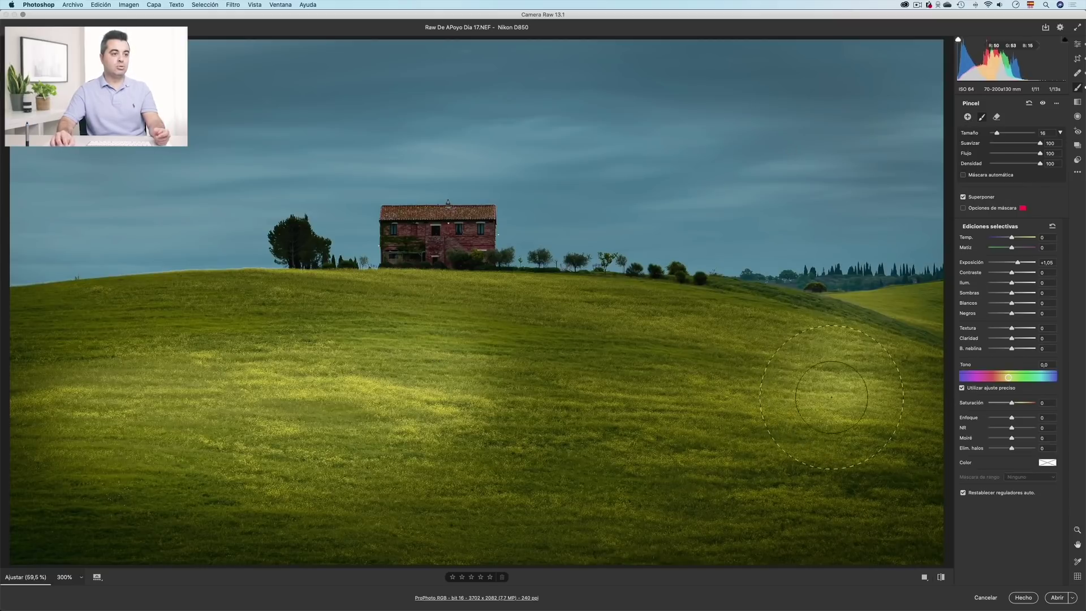
{"action": "left_click_drag", "start_coordinate": [697, 409], "coordinate": [745, 388]}
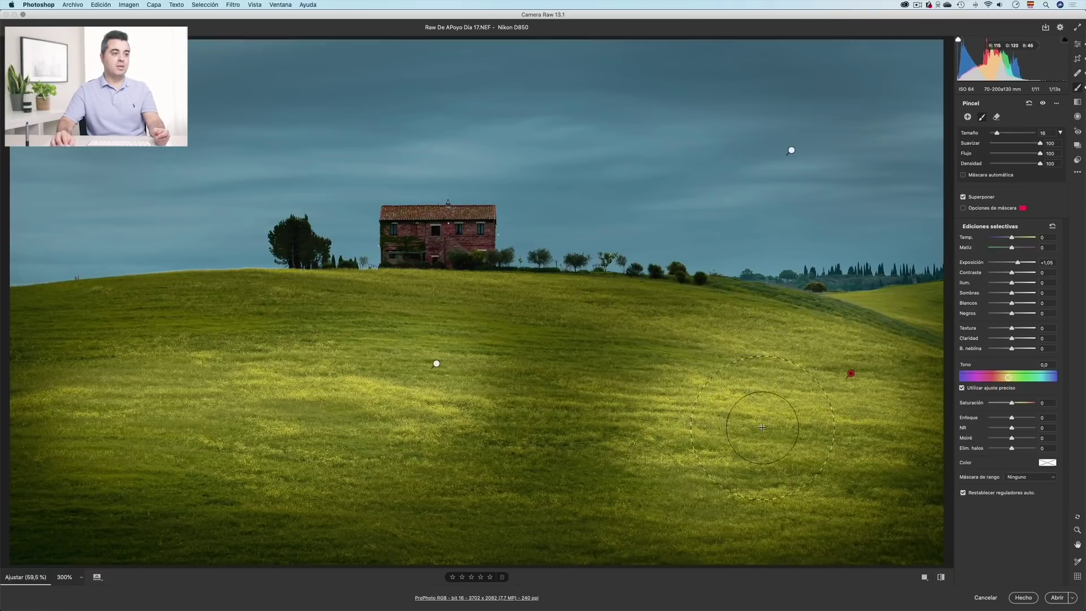
Set Exposición to +1.40 on the right hillside adjustment and -0.15 on the one below the house.
{"action": "left_click_drag", "start_coordinate": [1020, 264], "coordinate": [1021, 264]}
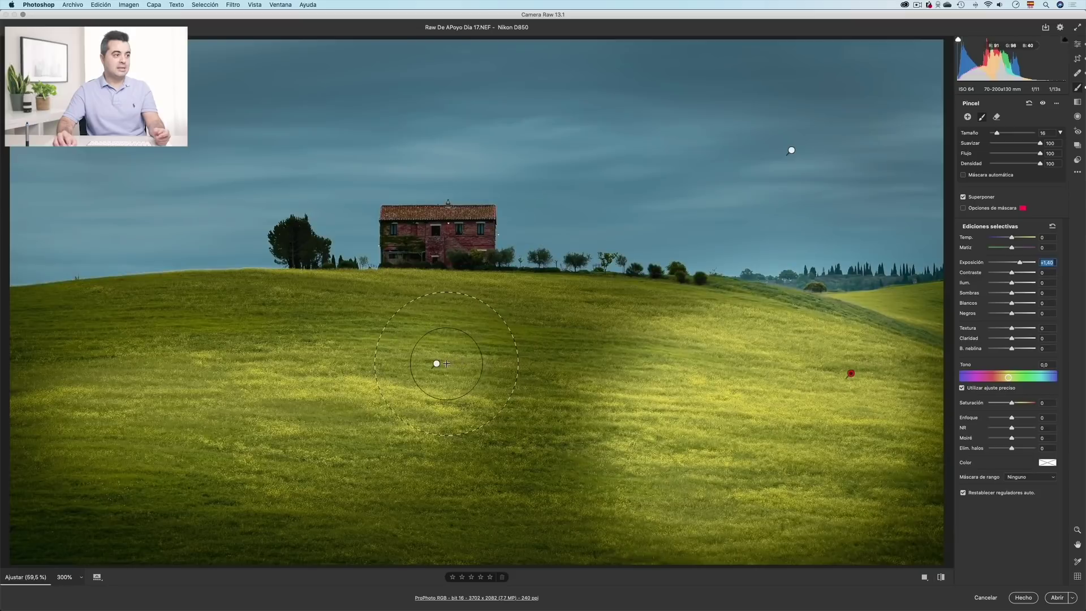
{"action": "left_click_drag", "start_coordinate": [1018, 264], "coordinate": [1011, 264]}
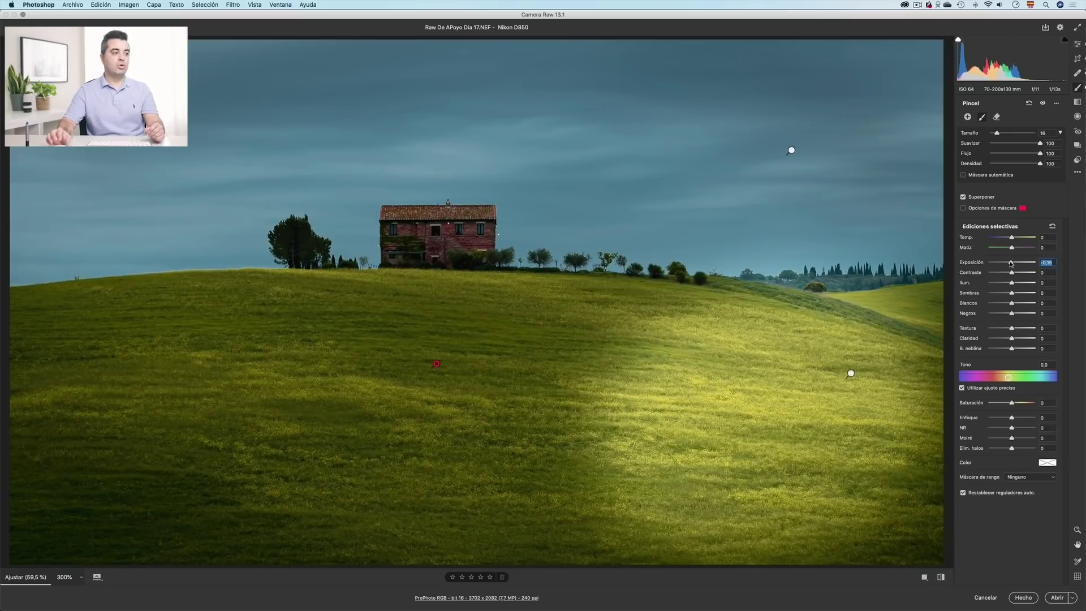
Delete the sky adjustment and both hillside brush adjustments from the photo.
{"action": "key", "text": "BackSpace"}
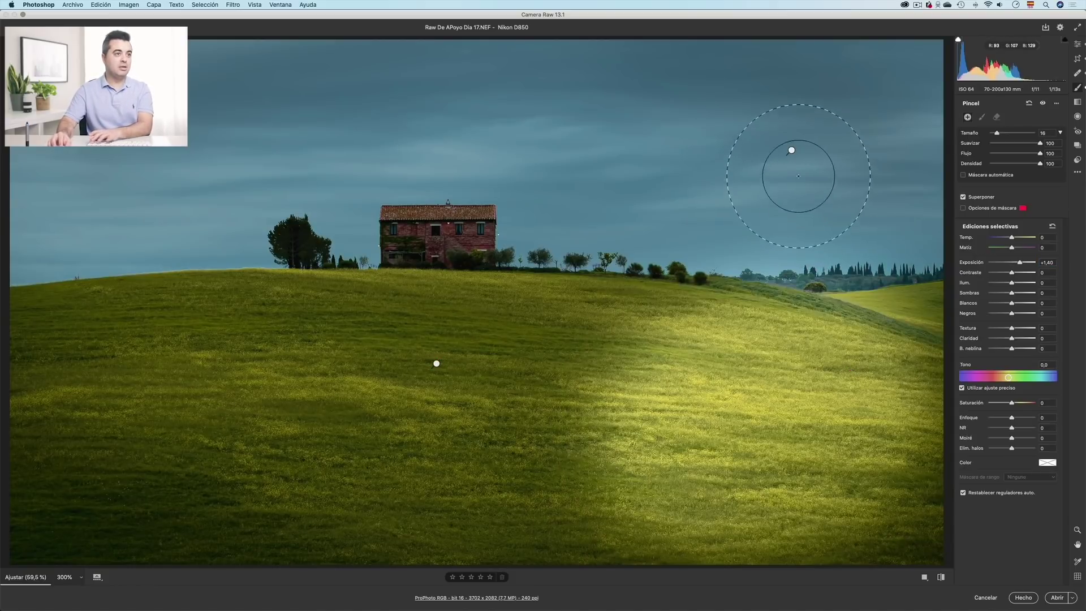
{"action": "left_click", "coordinate": [791, 150]}
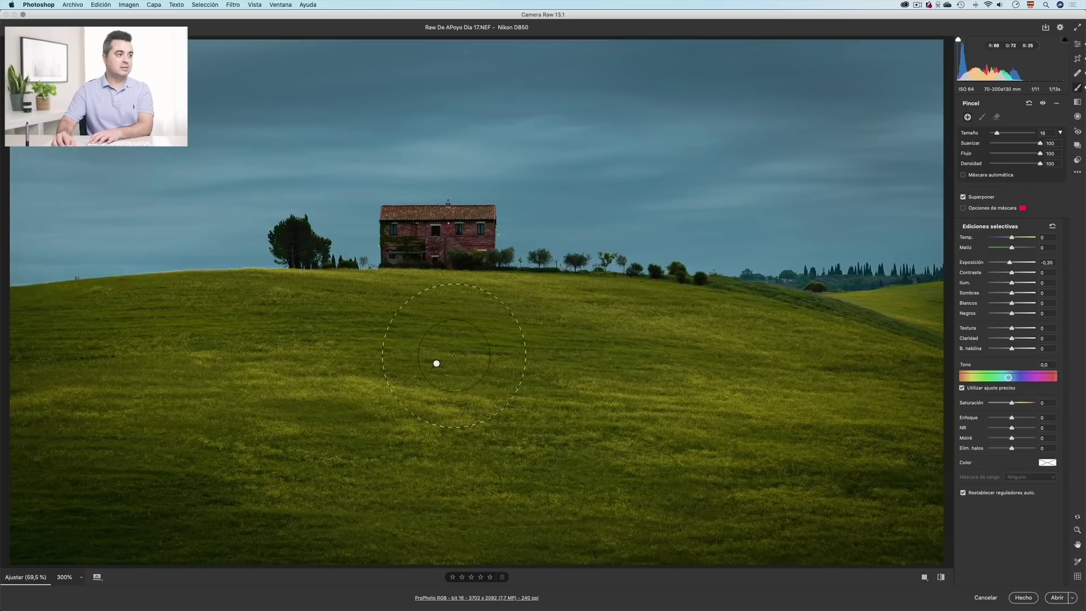
{"action": "key", "text": "Delete"}
{"action": "key", "text": "Delete"}
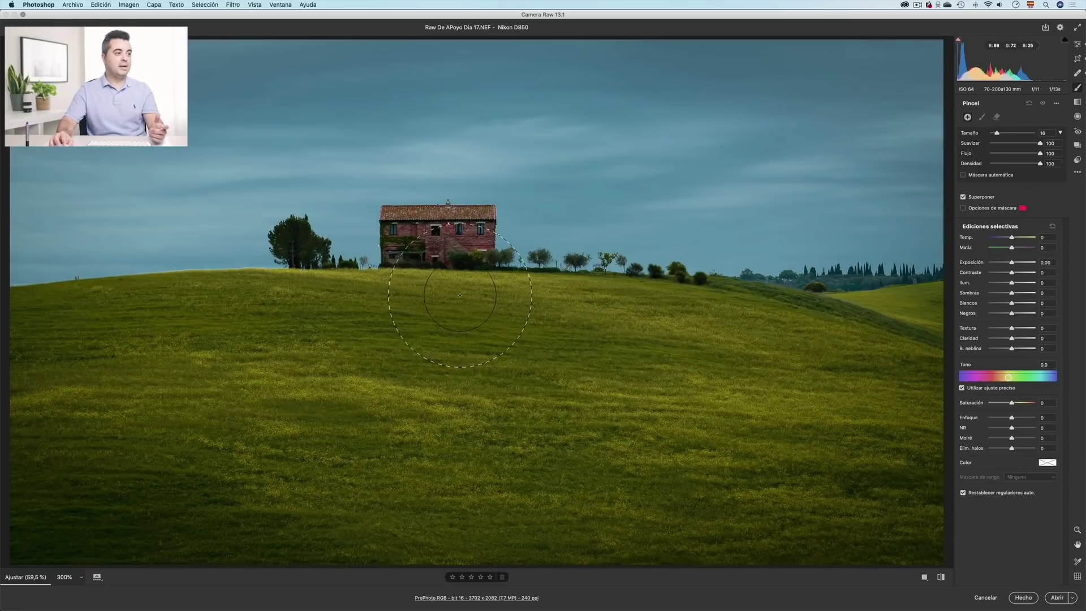
Brush an adjustment over the house and its surroundings and raise its Exposición to +0.80.
{"action": "mouse_move", "coordinate": [392, 237]}
{"action": "left_mouse_down"}
{"action": "mouse_move", "coordinate": [479, 231]}
{"action": "mouse_move", "coordinate": [403, 226]}
{"action": "left_mouse_up"}
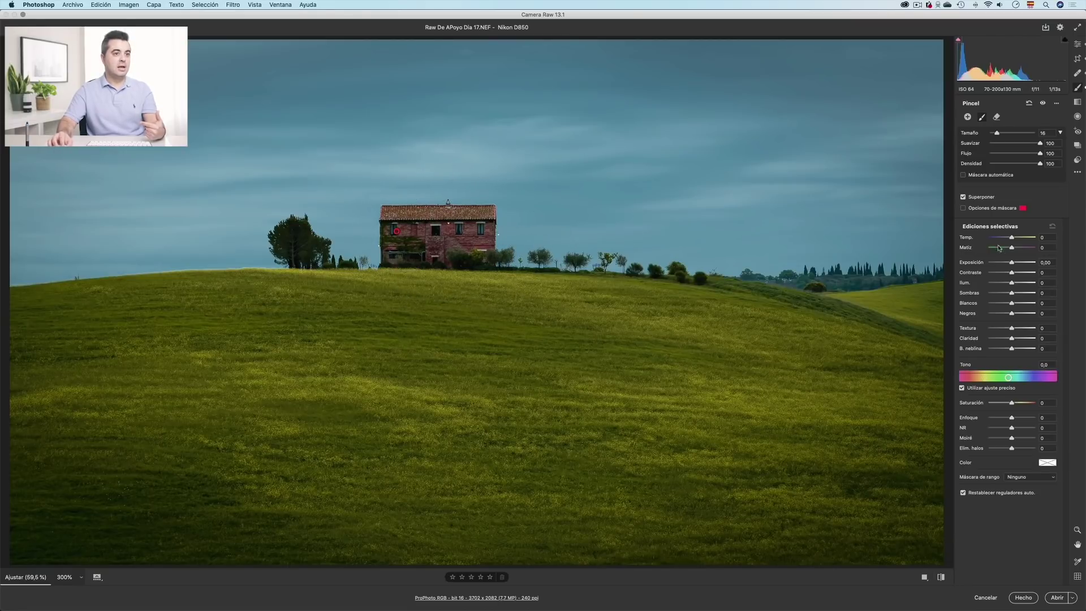
{"action": "left_click_drag", "start_coordinate": [1013, 266], "coordinate": [1018, 265]}
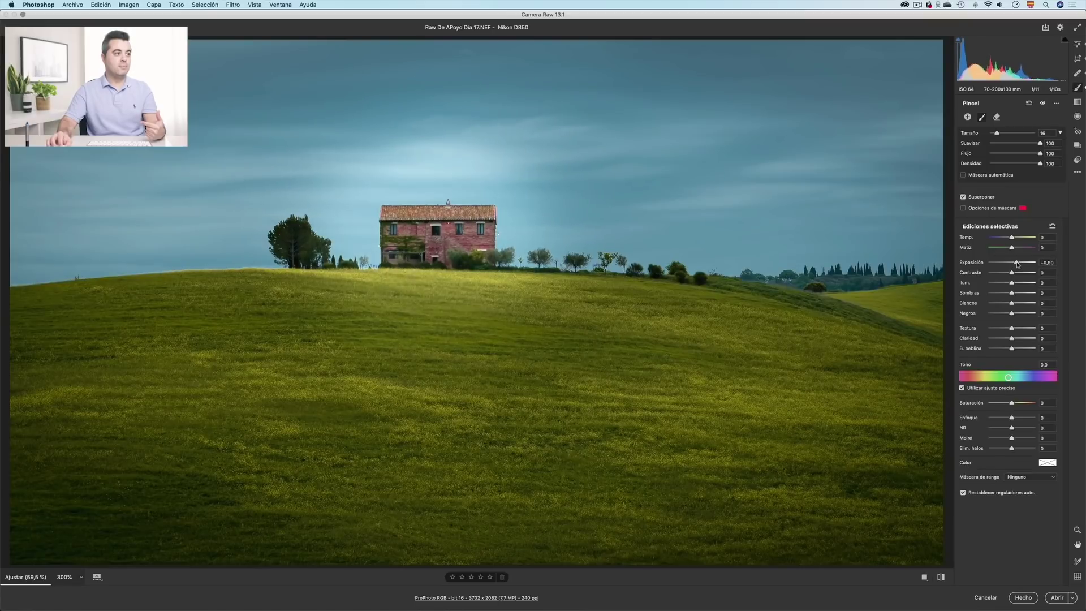
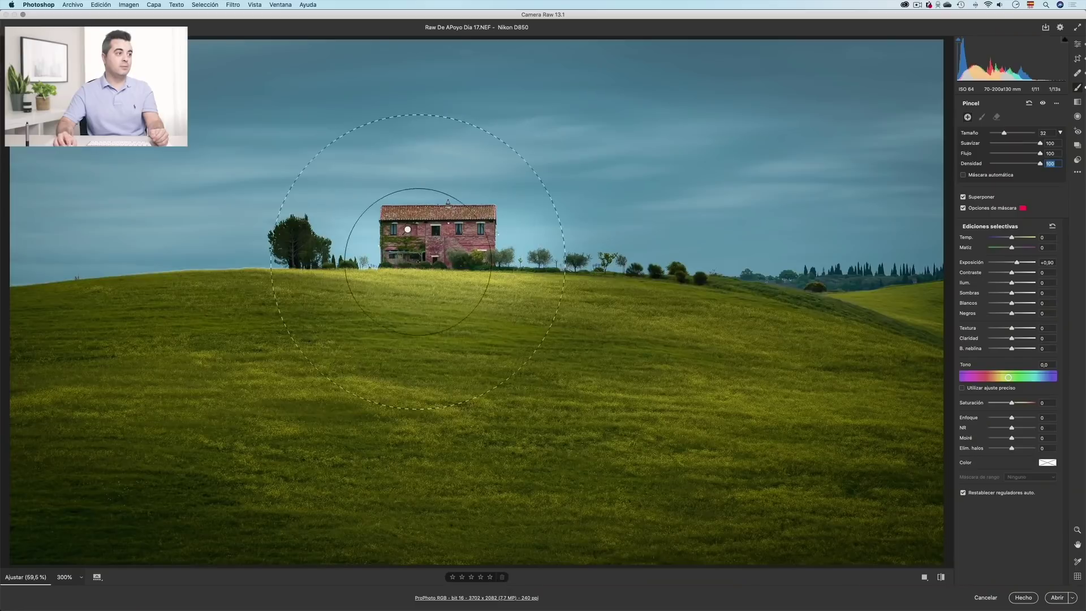
Select the house adjustment and toggle its mask overlay to check the painted area.
{"action": "left_click", "coordinate": [407, 230]}
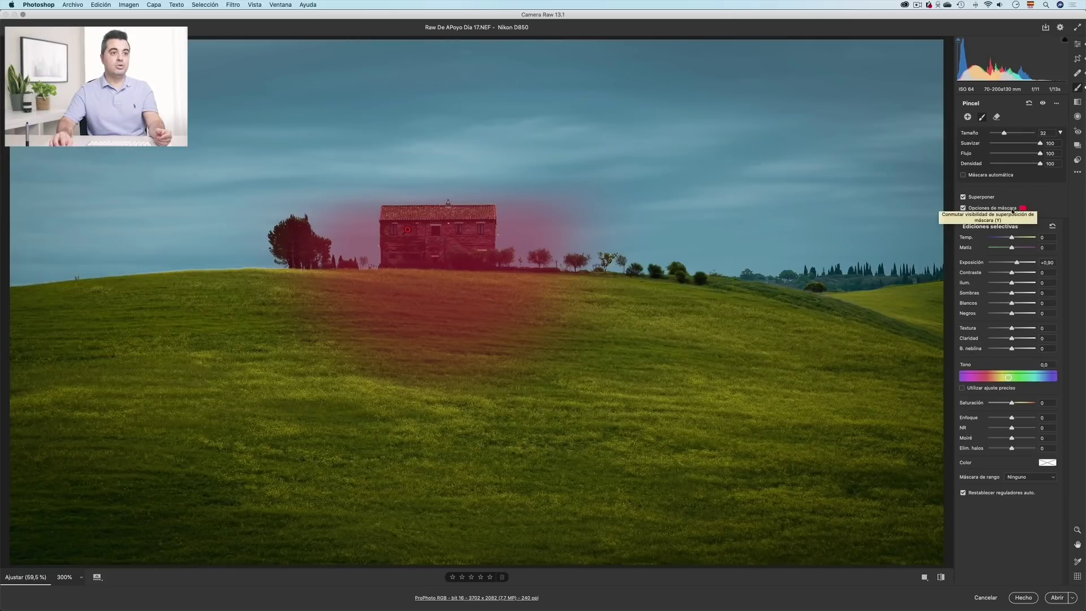
{"action": "left_click", "coordinate": [963, 208]}
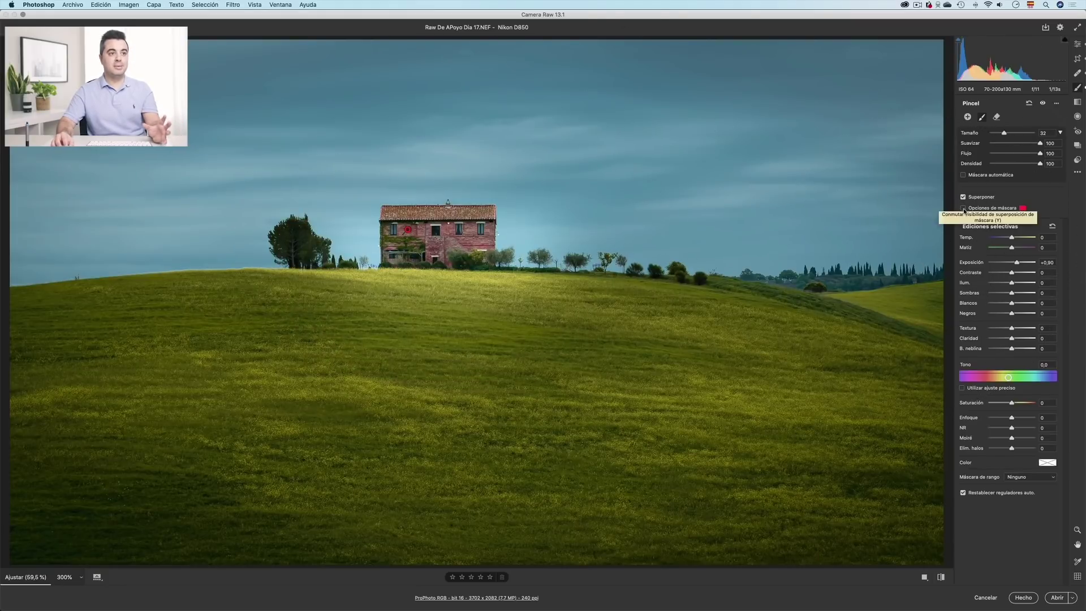
{"action": "left_click", "coordinate": [964, 208]}
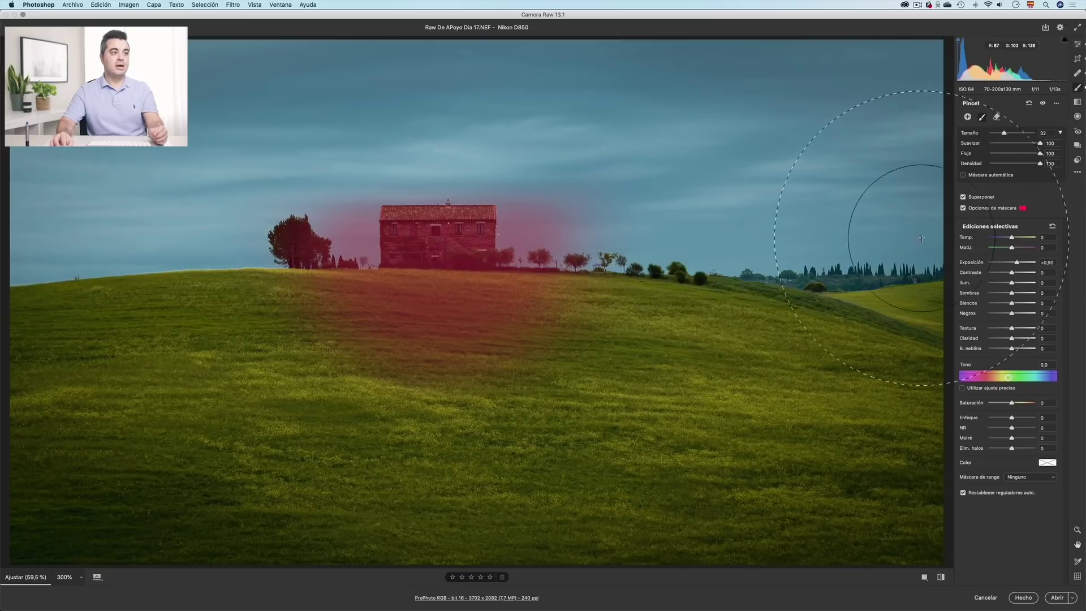
{"action": "left_click", "coordinate": [964, 198]}
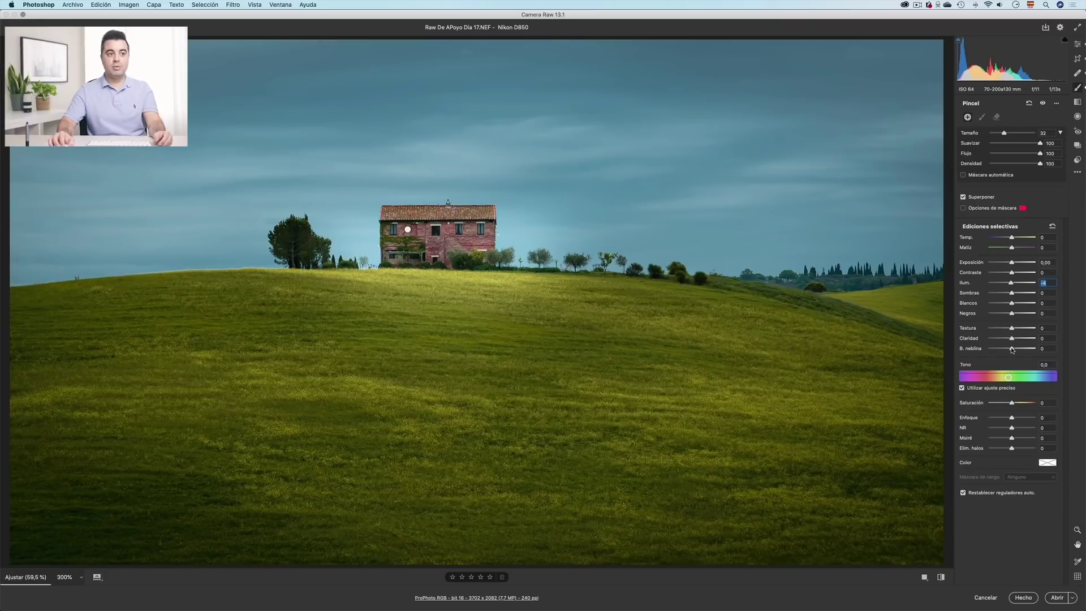
Review the global Básico settings for comparison and return to the adjustment brush.
{"action": "left_click", "coordinate": [1078, 45]}
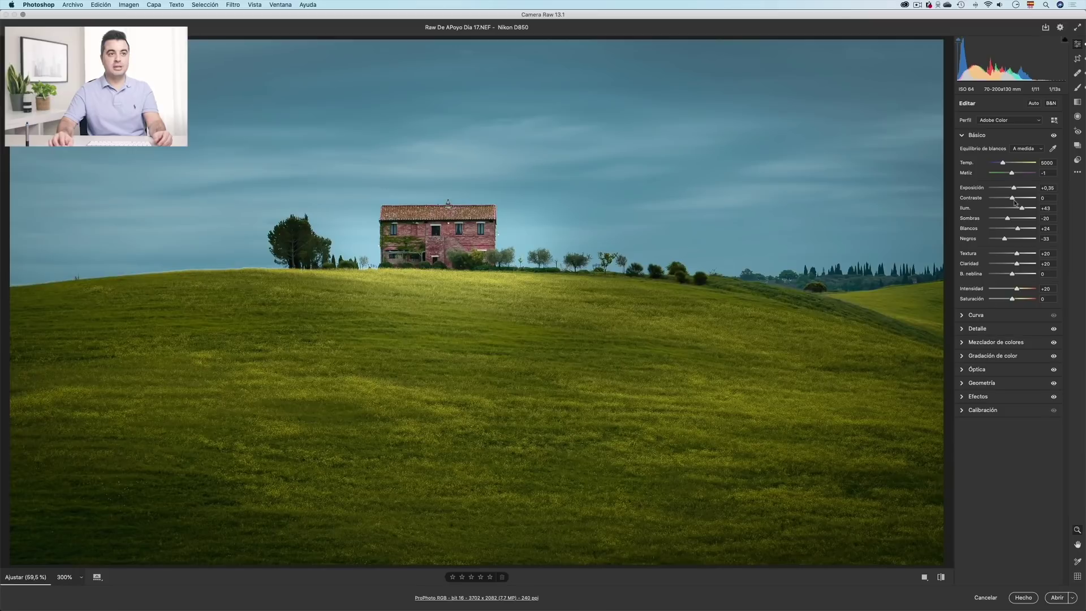
{"action": "left_click", "coordinate": [1078, 88]}
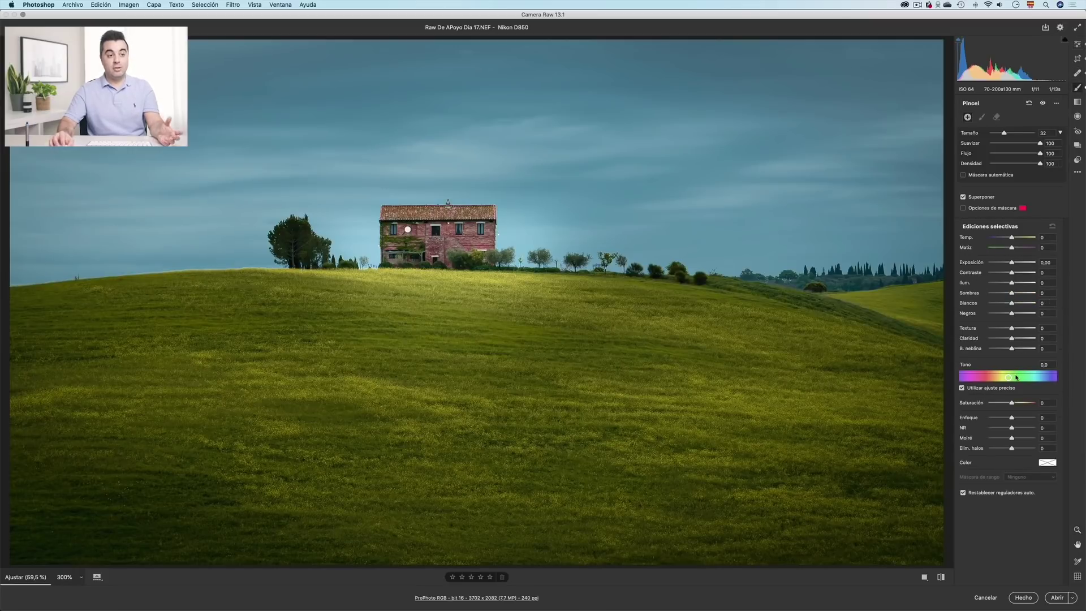
Turn off Utilizar ajuste preciso and brush a new size 32 adjustment across the grassy hill, hiding its mask overlay.
{"action": "left_click", "coordinate": [968, 389]}
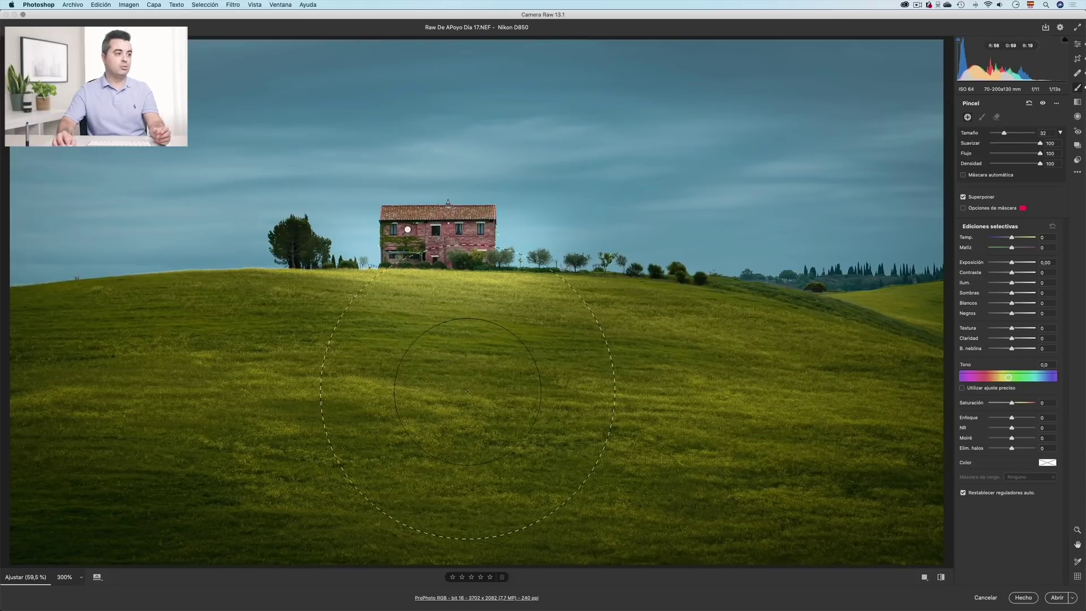
{"action": "mouse_move", "coordinate": [230, 413]}
{"action": "left_mouse_down"}
{"action": "mouse_move", "coordinate": [436, 393]}
{"action": "mouse_move", "coordinate": [686, 411]}
{"action": "mouse_move", "coordinate": [696, 396]}
{"action": "left_mouse_up"}
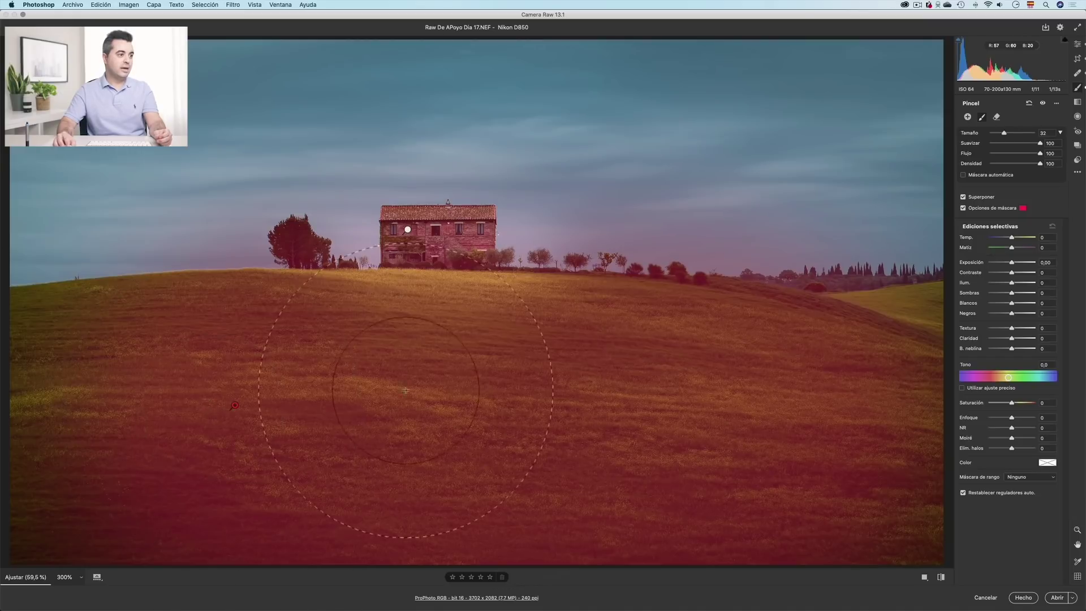
{"action": "left_click", "coordinate": [964, 208]}
Set the hill adjustment's Tono to -25.2 and its Exposición to +0.20.
{"action": "mouse_move", "coordinate": [1008, 379]}
{"action": "left_mouse_down"}
{"action": "mouse_move", "coordinate": [981, 378]}
{"action": "mouse_move", "coordinate": [1028, 377]}
{"action": "mouse_move", "coordinate": [990, 377]}
{"action": "mouse_move", "coordinate": [1004, 377]}
{"action": "left_mouse_up"}
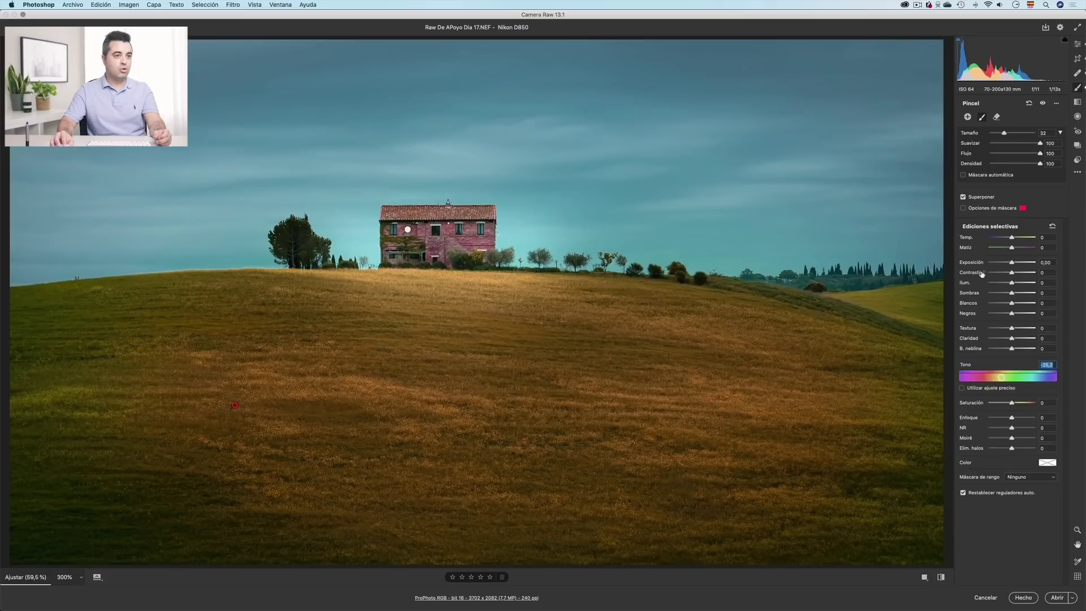
{"action": "left_click_drag", "start_coordinate": [1012, 263], "coordinate": [1015, 263]}
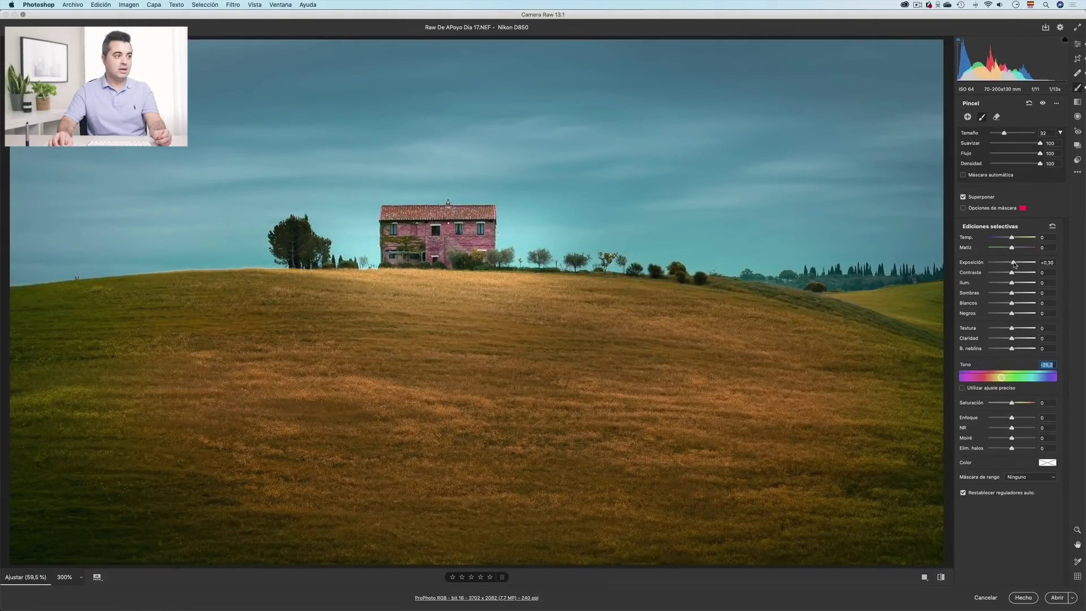
{"action": "left_click", "coordinate": [1014, 264]}
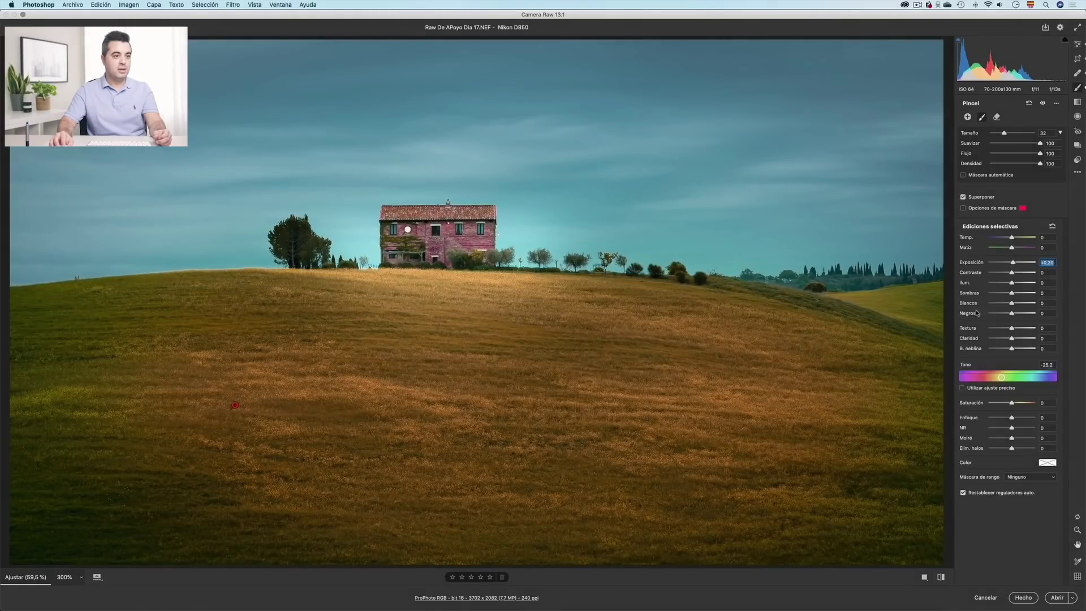
Try a Tono of -18.2 on the grassy hill's brush adjustment and delete that adjustment.
{"action": "left_click", "coordinate": [1004, 379]}
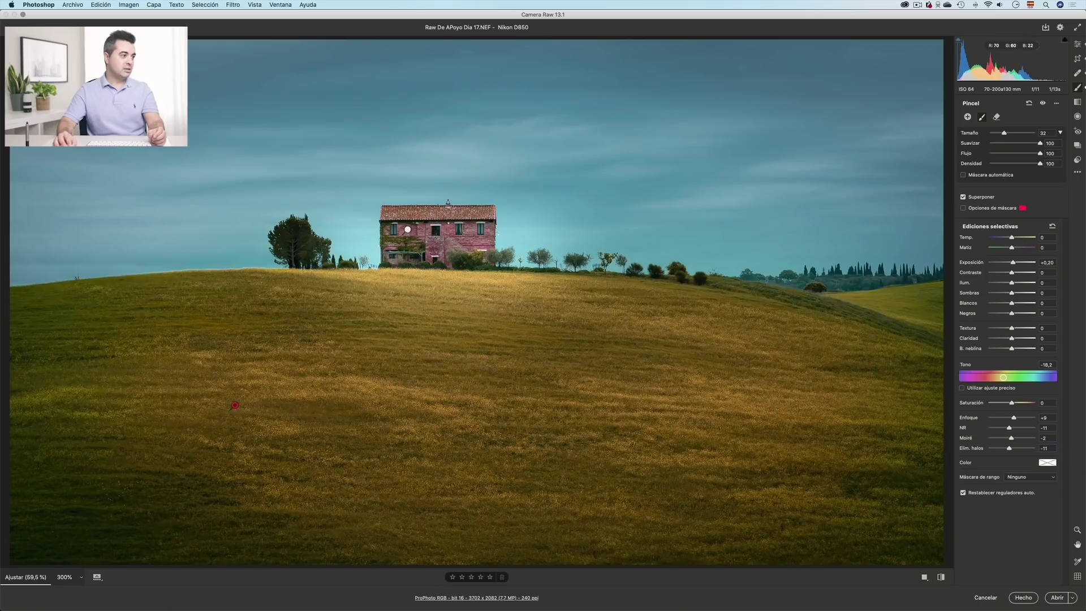
{"action": "key", "text": "Delete"}
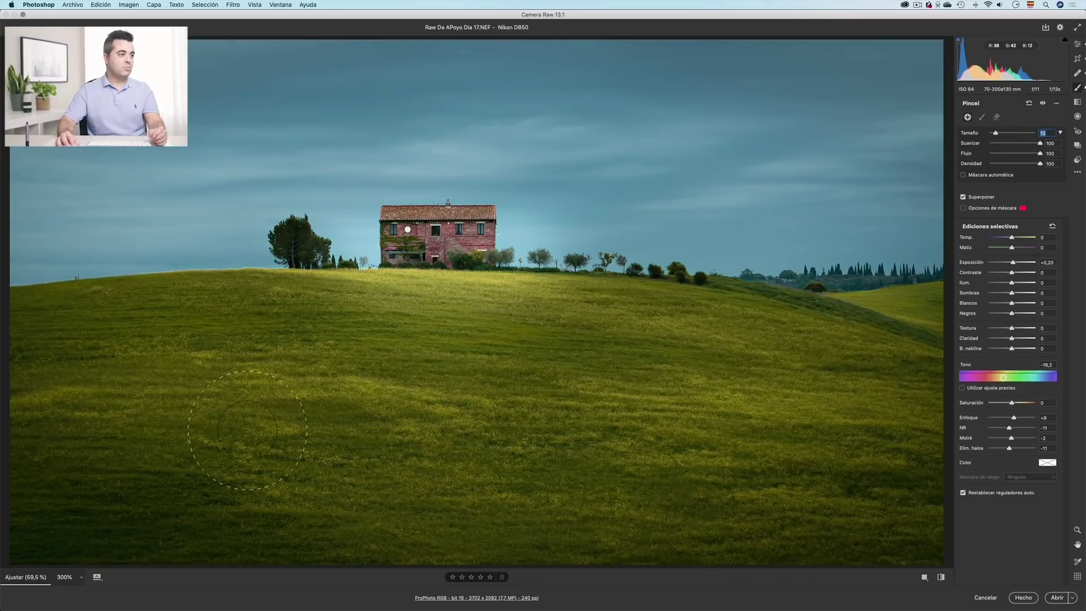
Brush a new size 13 adjustment across the middle of the hill and explore tints for it in the colour picker.
{"action": "left_click", "coordinate": [248, 430]}
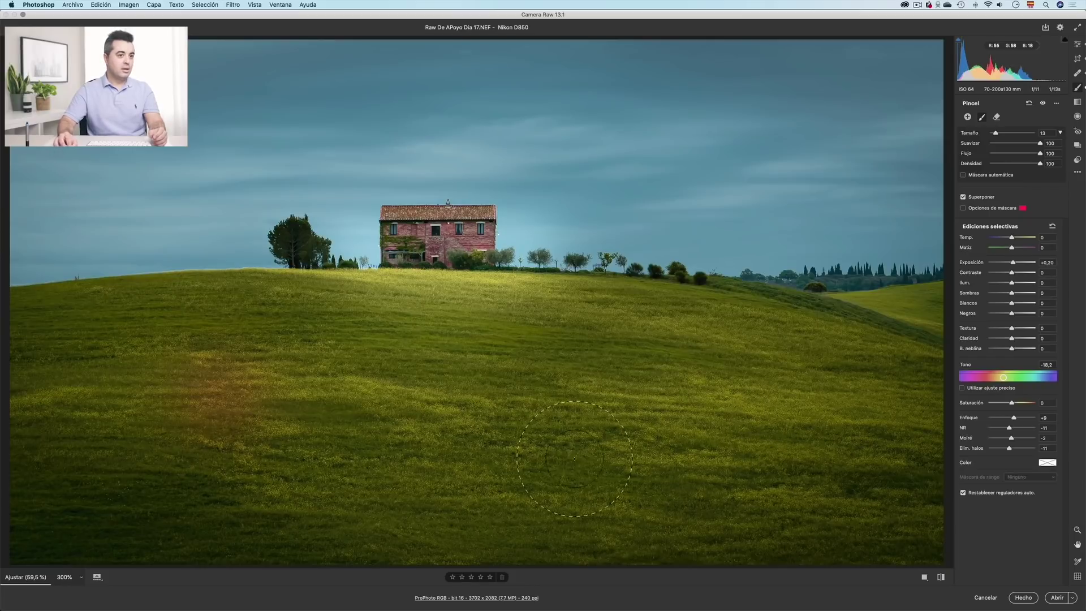
{"action": "key", "text": "super+z"}
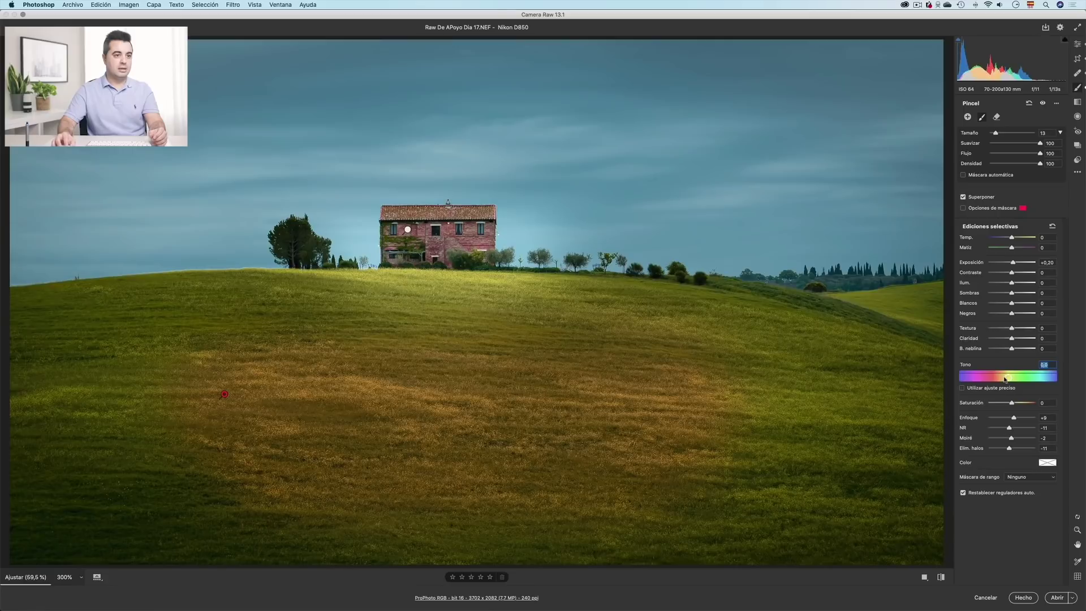
{"action": "left_click", "coordinate": [1046, 463]}
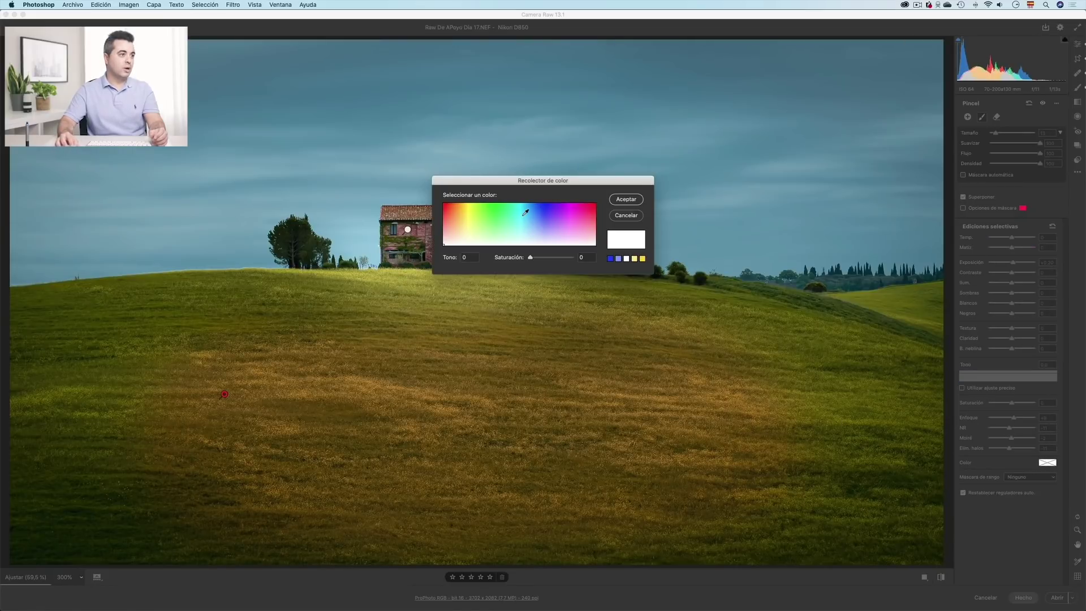
{"action": "mouse_move", "coordinate": [524, 215]}
{"action": "left_mouse_down"}
{"action": "mouse_move", "coordinate": [544, 197]}
{"action": "mouse_move", "coordinate": [469, 191]}
{"action": "mouse_move", "coordinate": [577, 180]}
{"action": "mouse_move", "coordinate": [552, 180]}
{"action": "mouse_move", "coordinate": [564, 198]}
{"action": "left_mouse_up"}
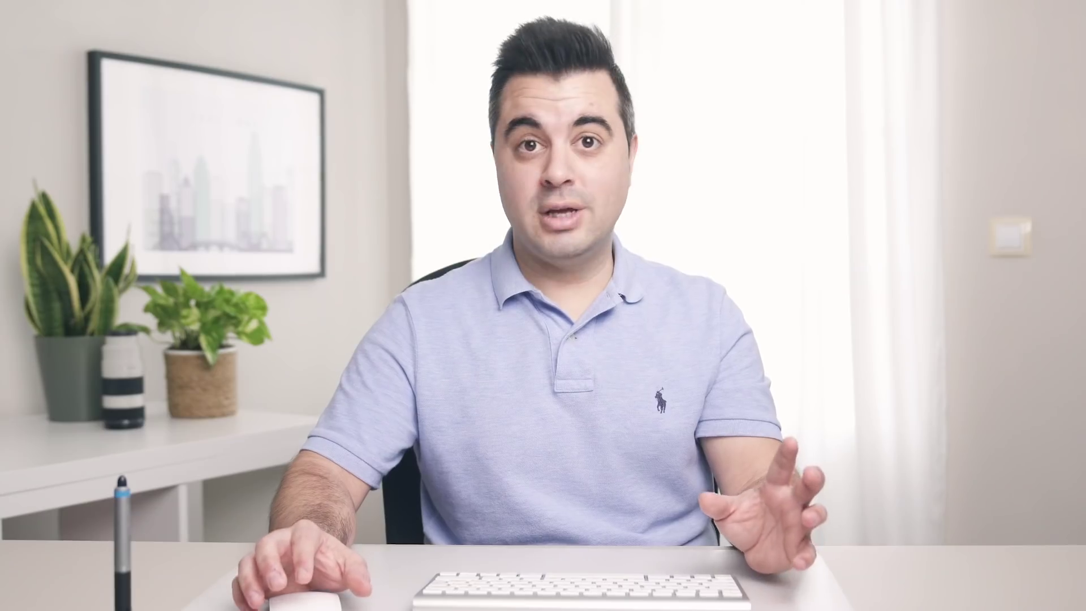
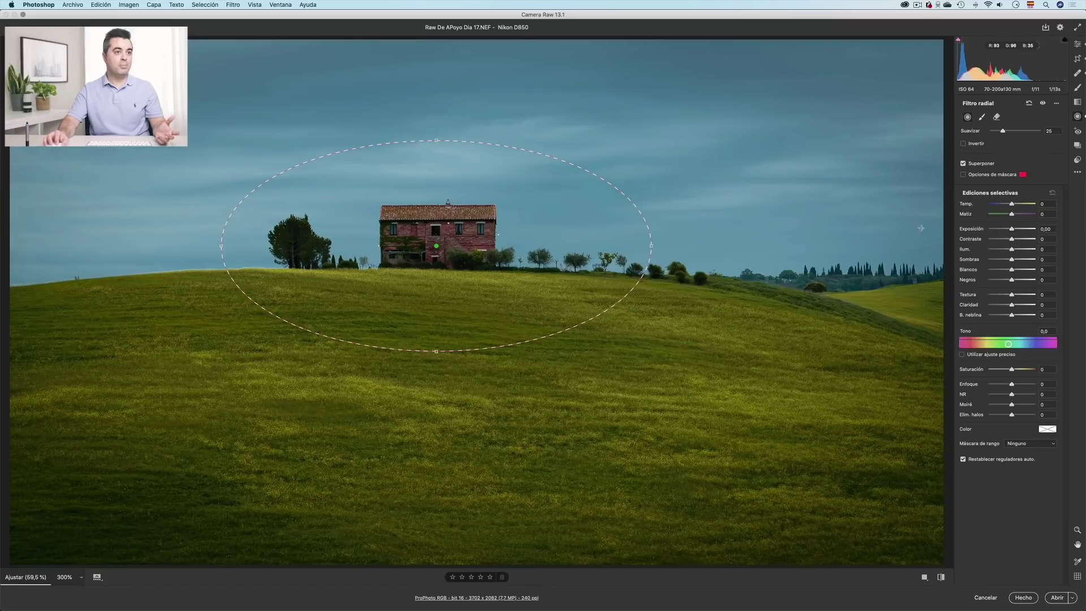
Set the Exposición of the radial filter around the house to +1.20 and turn on Invertir.
{"action": "mouse_move", "coordinate": [1013, 231]}
{"action": "left_mouse_down"}
{"action": "mouse_move", "coordinate": [1002, 230]}
{"action": "mouse_move", "coordinate": [1018, 230]}
{"action": "left_mouse_up"}
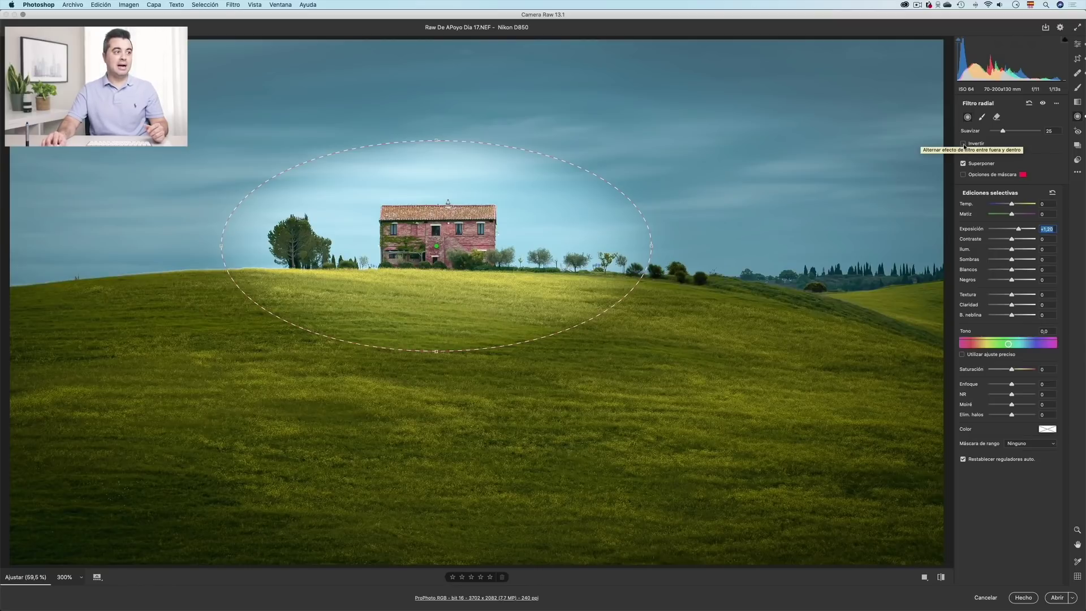
{"action": "left_click", "coordinate": [965, 145]}
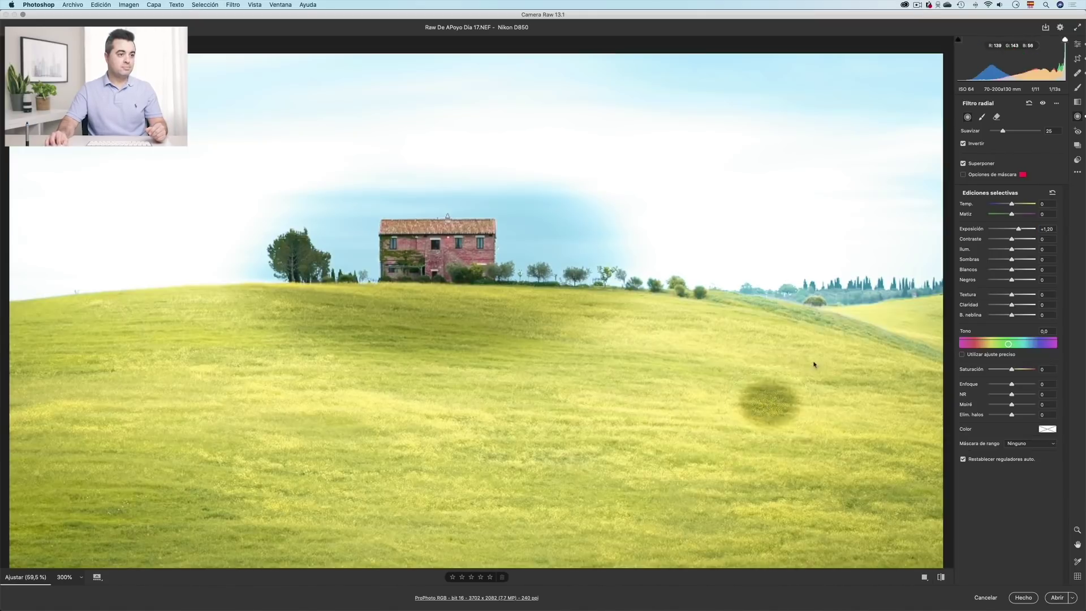
Draw a second radial filter over the right slope of the hill and turn off Invertir on both radial filters.
{"action": "left_click_drag", "start_coordinate": [814, 364], "coordinate": [931, 272]}
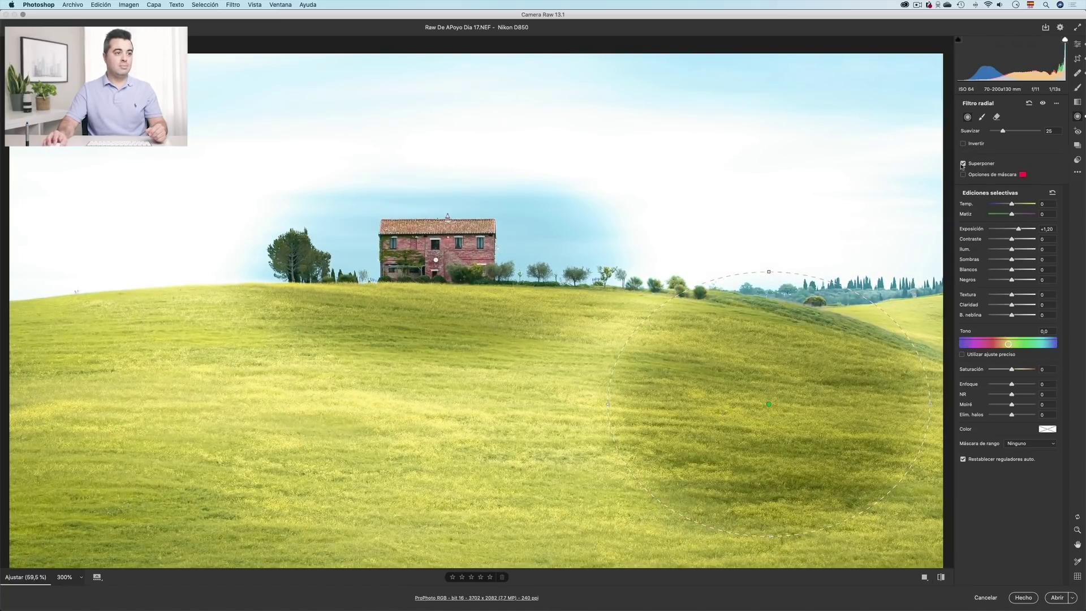
{"action": "left_click", "coordinate": [964, 145]}
{"action": "left_click", "coordinate": [435, 260]}
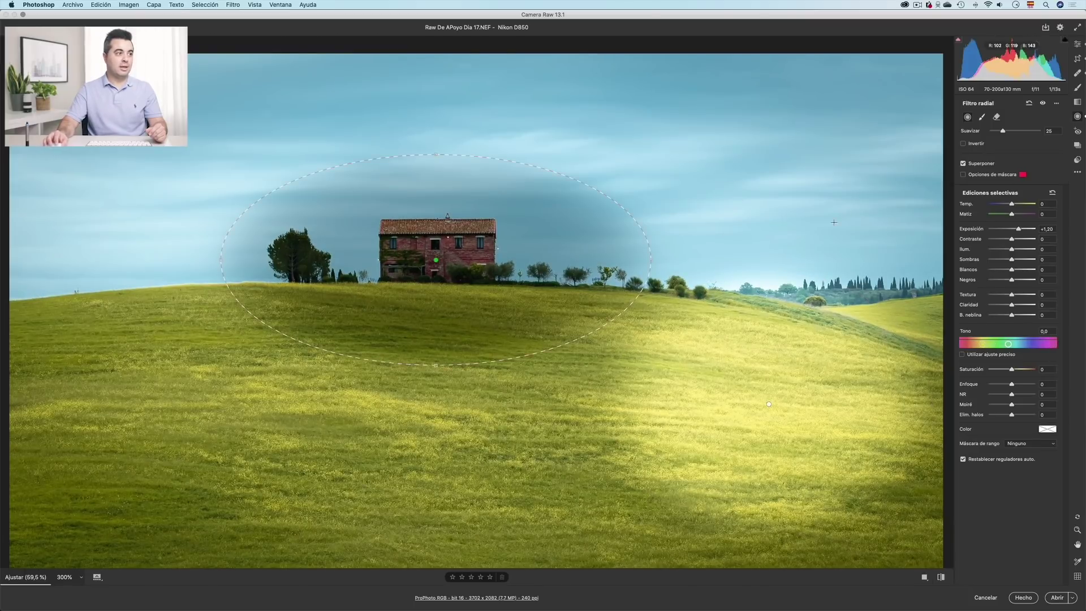
{"action": "left_click", "coordinate": [964, 145]}
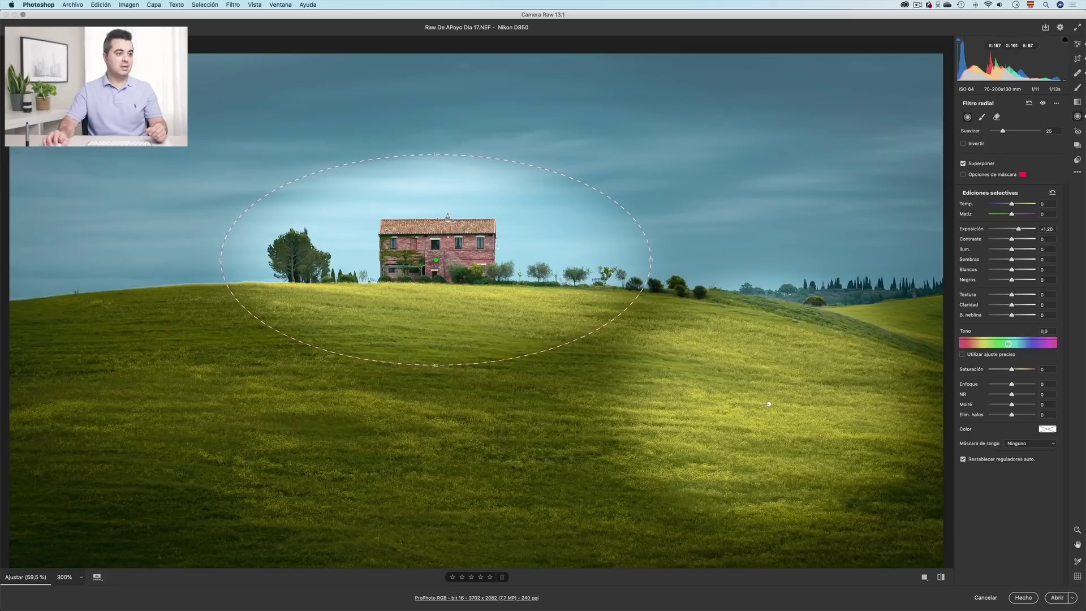
Move the second radial filter below the house, turn on Invertir, and enlarge its ellipse to span most of the photo.
{"action": "left_click_drag", "start_coordinate": [768, 404], "coordinate": [388, 312]}
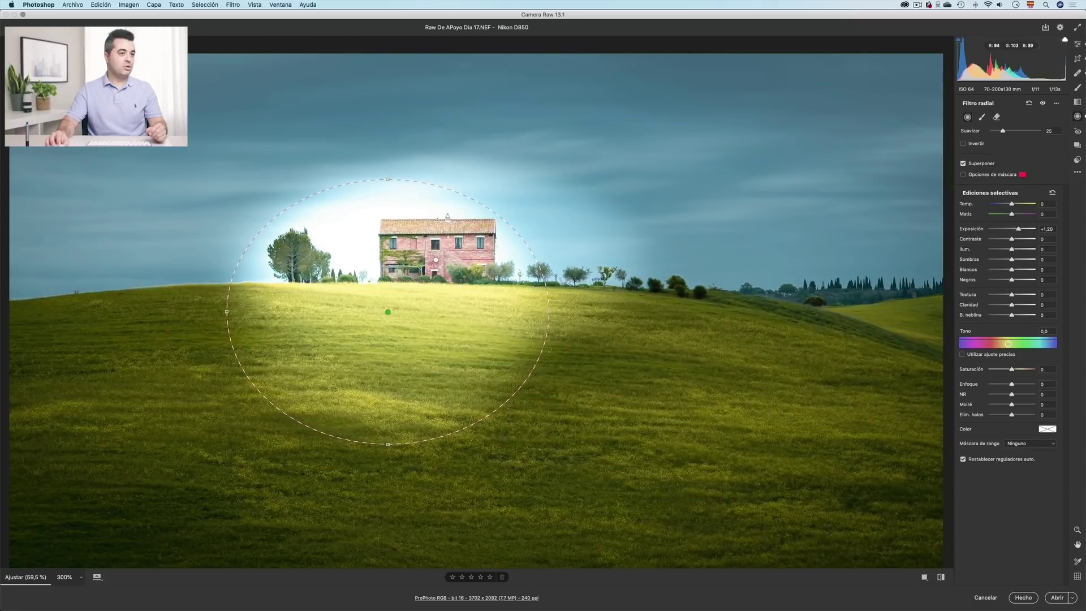
{"action": "left_click", "coordinate": [974, 145]}
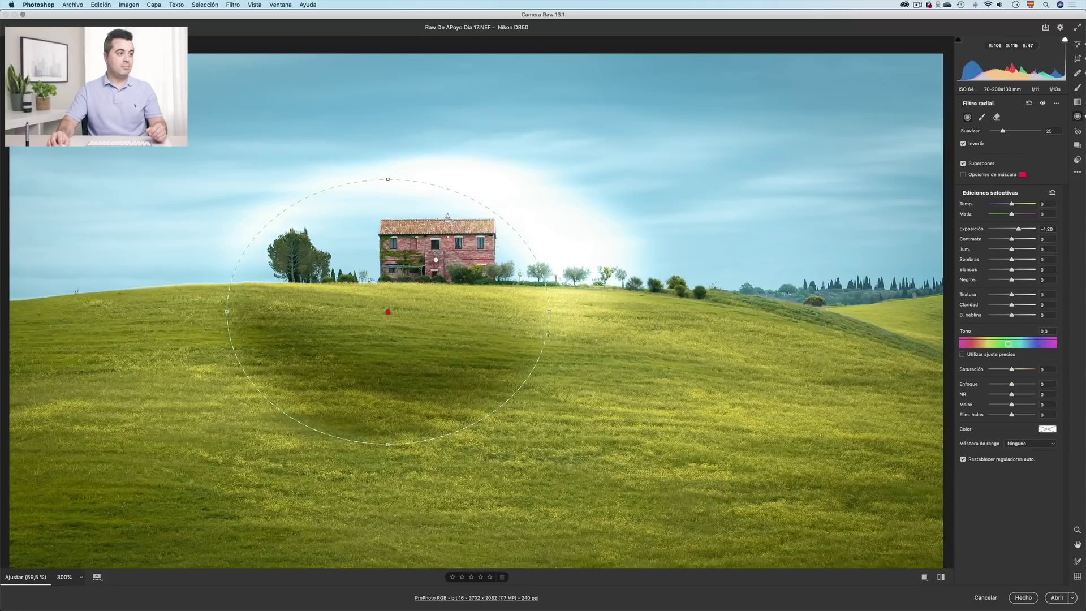
{"action": "left_click_drag", "start_coordinate": [548, 311], "coordinate": [780, 311]}
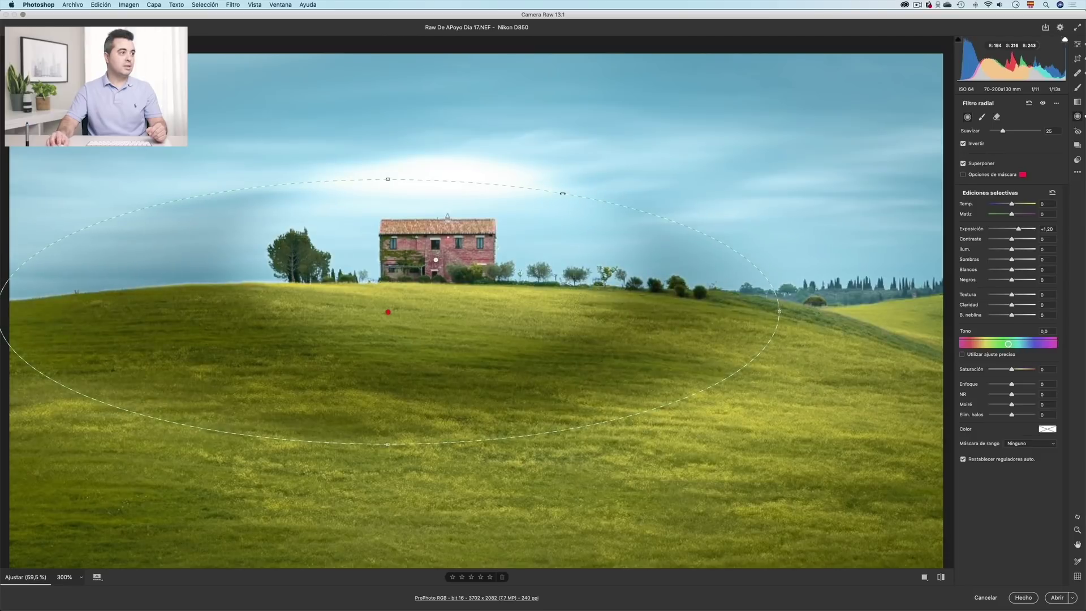
{"action": "left_click_drag", "start_coordinate": [388, 178], "coordinate": [396, 59]}
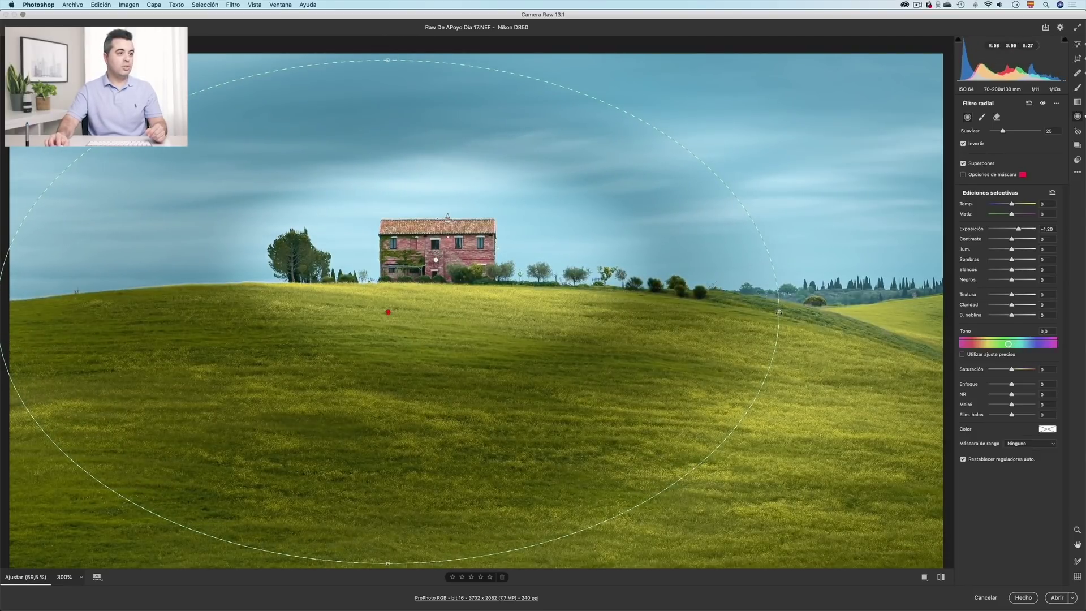
{"action": "left_click_drag", "start_coordinate": [779, 311], "coordinate": [929, 311]}
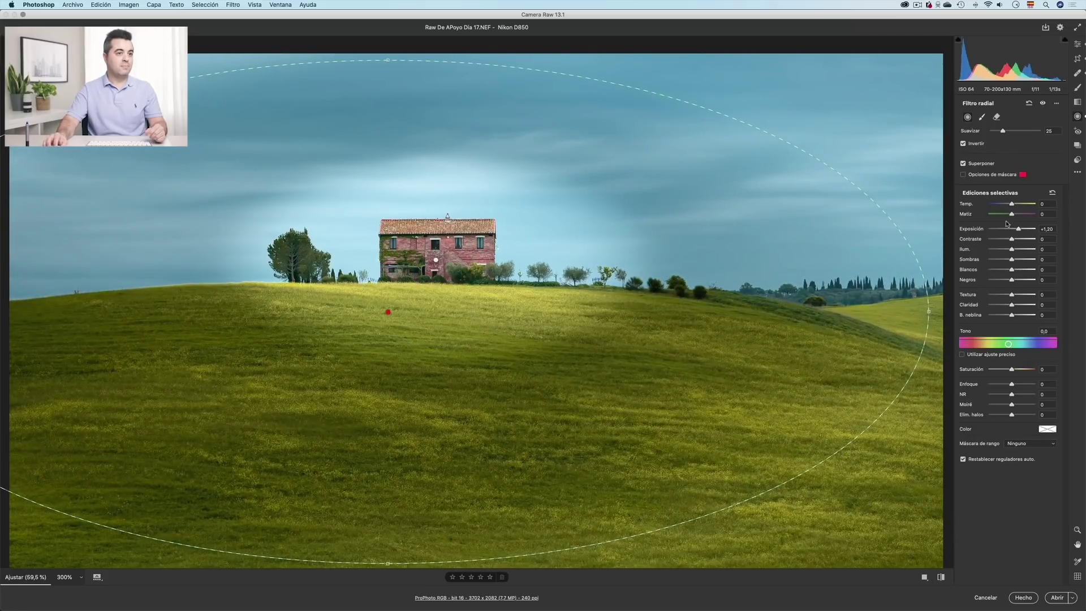
Set the large inverted filter's Exposición to -0.80 and Suavizar to 61, then narrow its ellipse and recentre it on the house.
{"action": "left_click_drag", "start_coordinate": [1019, 230], "coordinate": [1007, 231]}
{"action": "left_click_drag", "start_coordinate": [929, 311], "coordinate": [833, 310]}
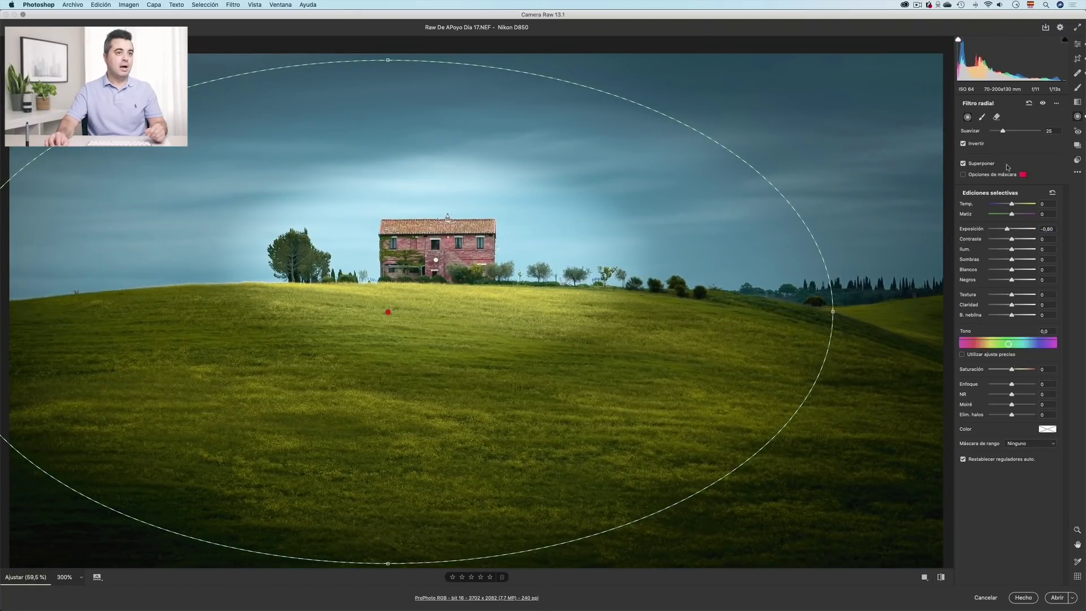
{"action": "mouse_move", "coordinate": [1010, 132]}
{"action": "left_mouse_down"}
{"action": "mouse_move", "coordinate": [1028, 132]}
{"action": "mouse_move", "coordinate": [990, 131]}
{"action": "mouse_move", "coordinate": [1026, 133]}
{"action": "left_mouse_up"}
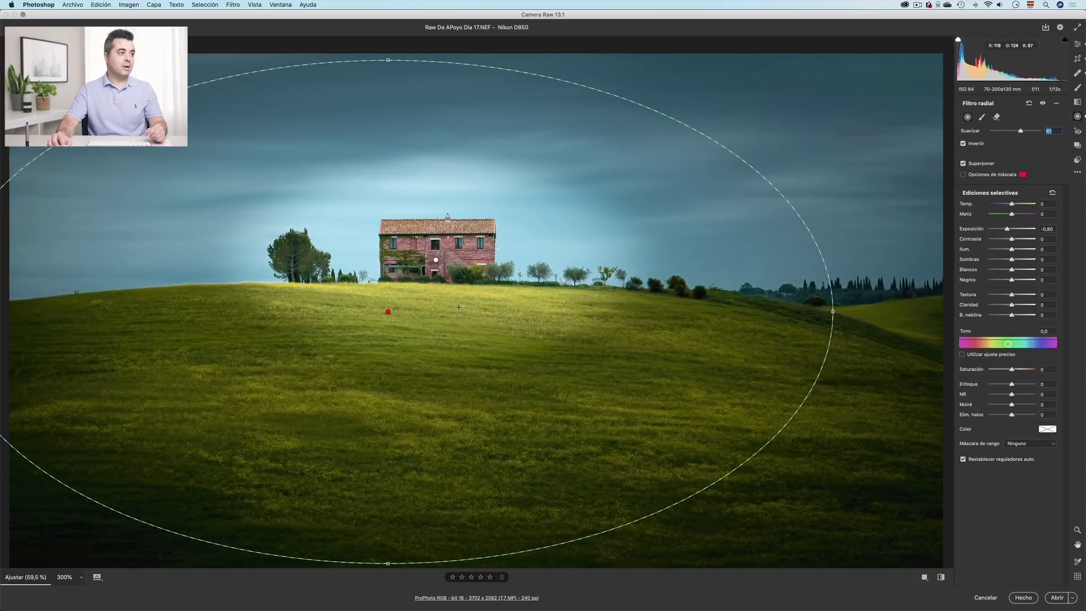
{"action": "left_click_drag", "start_coordinate": [388, 312], "coordinate": [433, 263]}
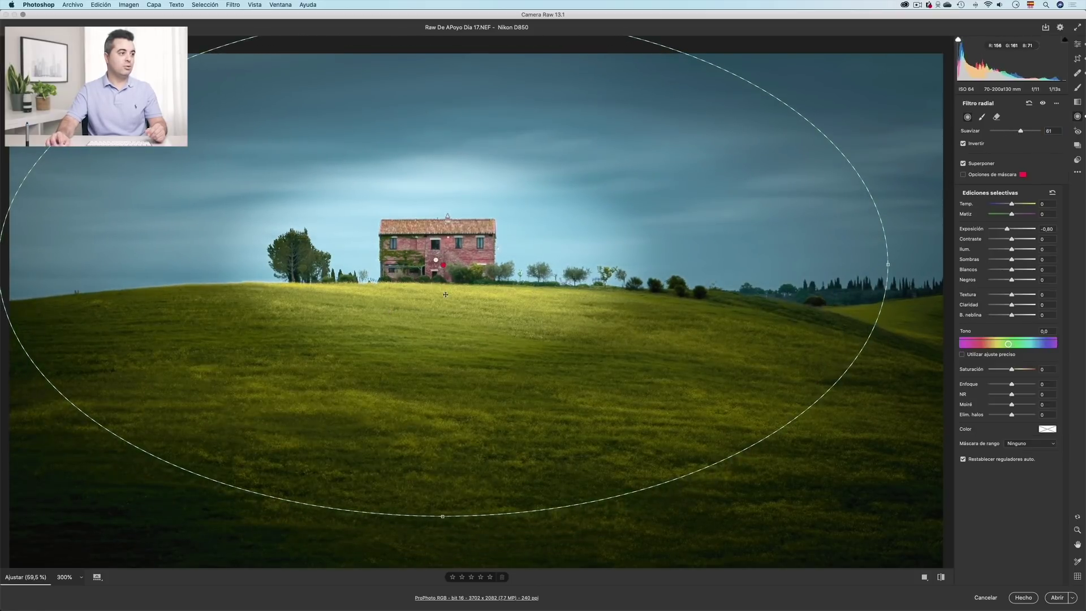
Select the smaller radial filter around the house and set its Exposición to +0.90.
{"action": "left_click", "coordinate": [436, 259]}
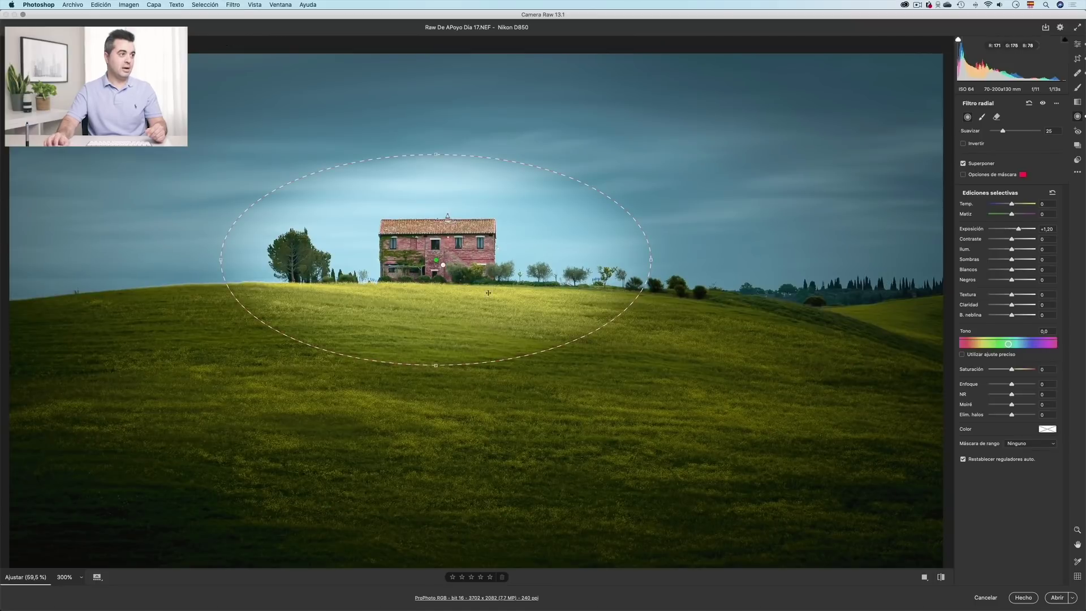
{"action": "left_click_drag", "start_coordinate": [1019, 230], "coordinate": [1017, 229]}
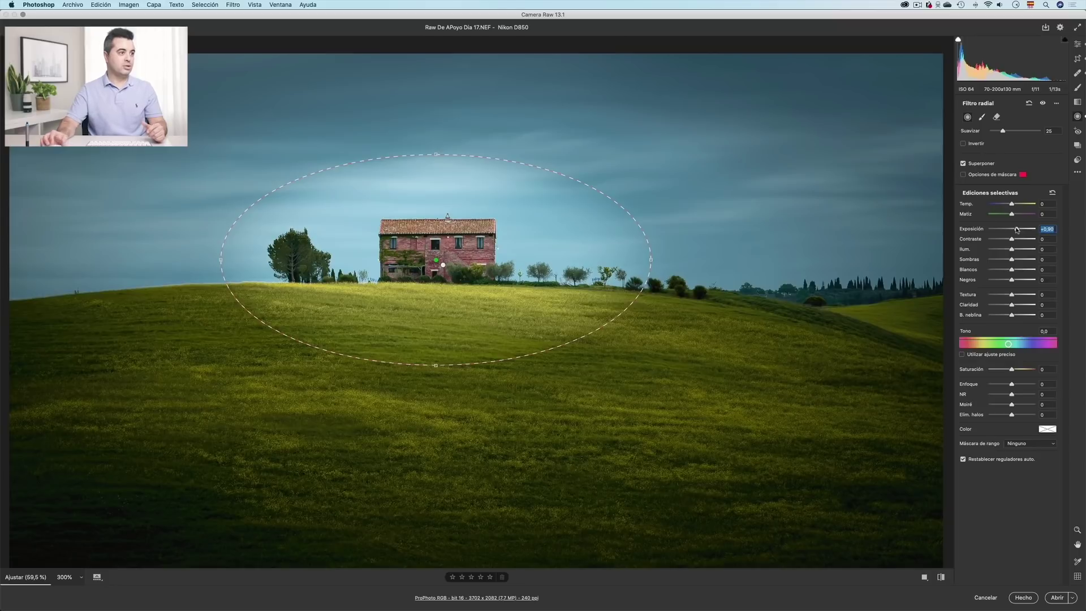
{"action": "left_click", "coordinate": [1017, 229]}
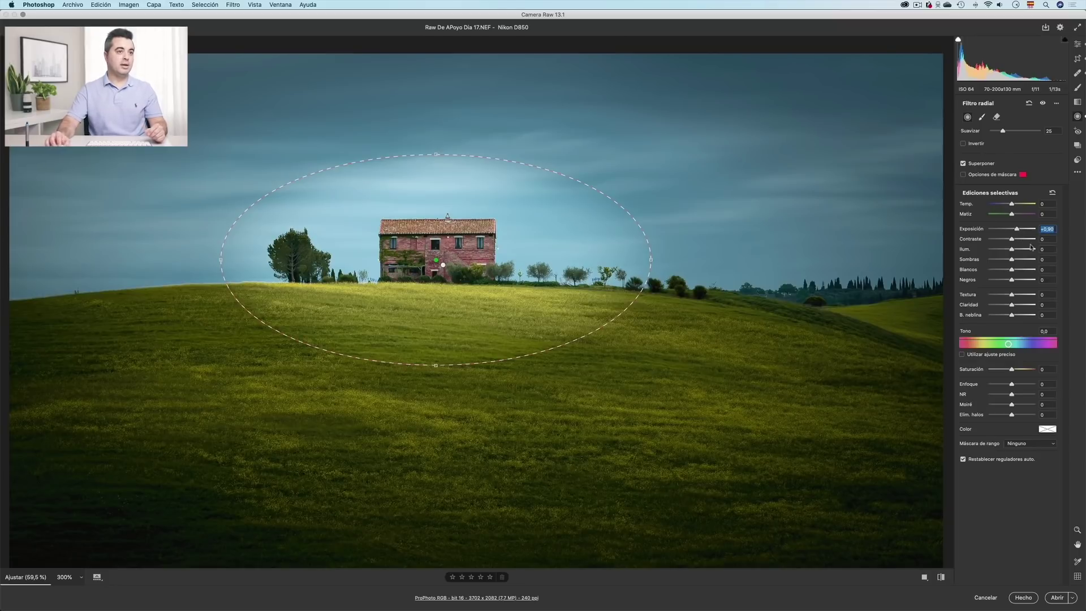
Compare the areas covered by the inner and outer radial filters with the mask overlay, then hide the overlay.
{"action": "left_click", "coordinate": [964, 164]}
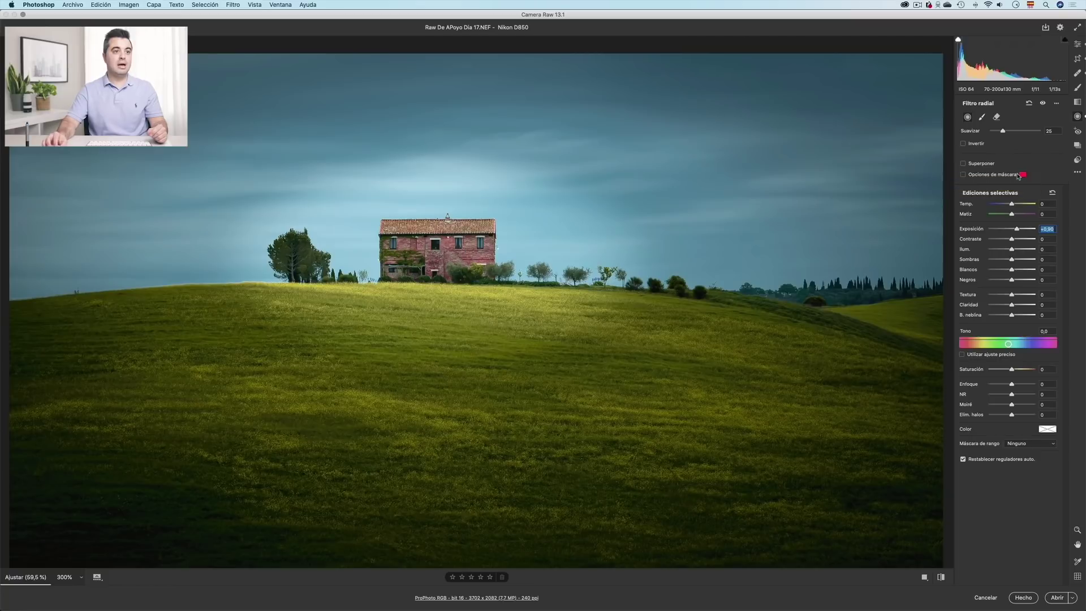
{"action": "left_click", "coordinate": [964, 175]}
{"action": "left_click", "coordinate": [963, 164]}
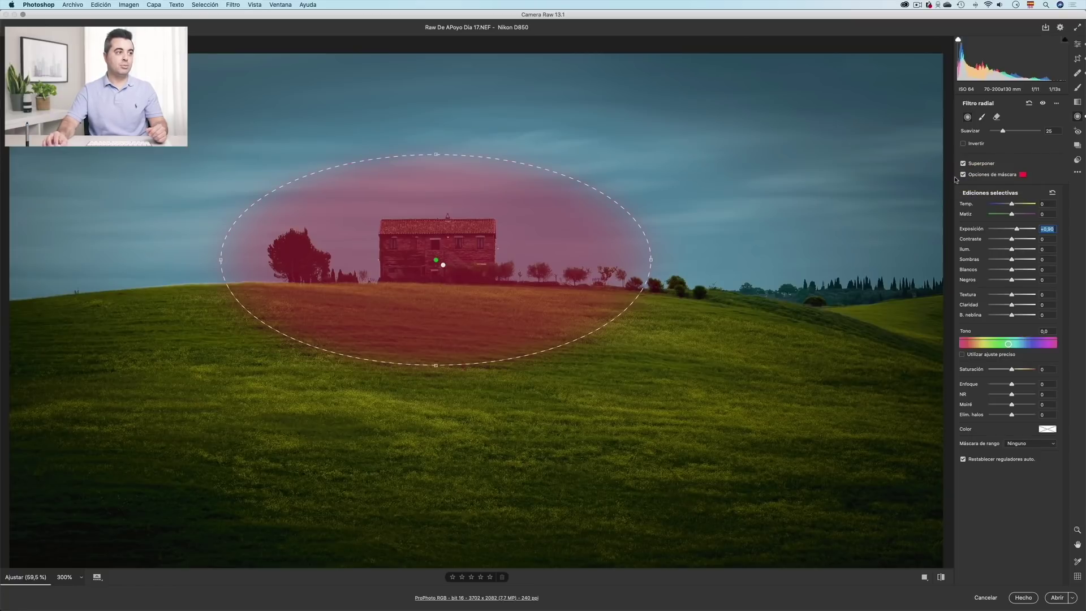
{"action": "left_click", "coordinate": [443, 265]}
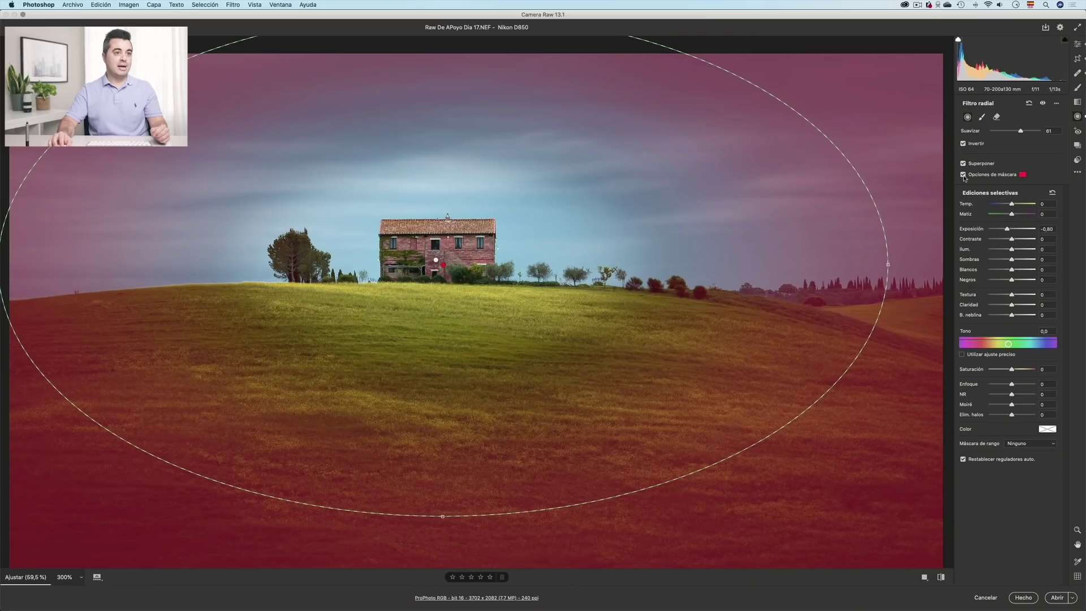
{"action": "left_click", "coordinate": [964, 177]}
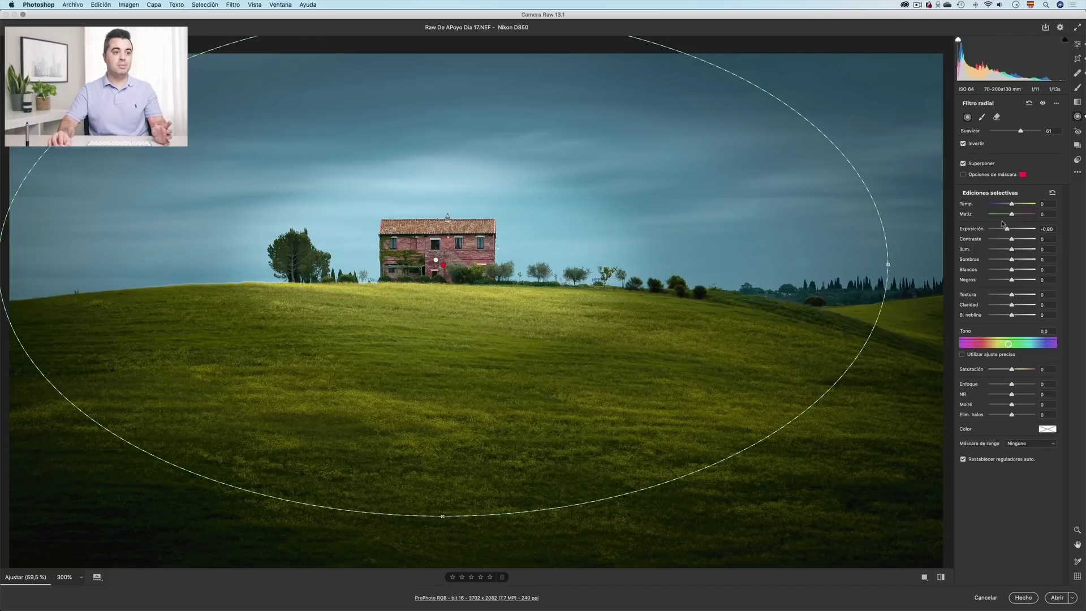
Check the Máscara de rango options for the outer radial filter and delete both radial filters.
{"action": "left_click", "coordinate": [1043, 446]}
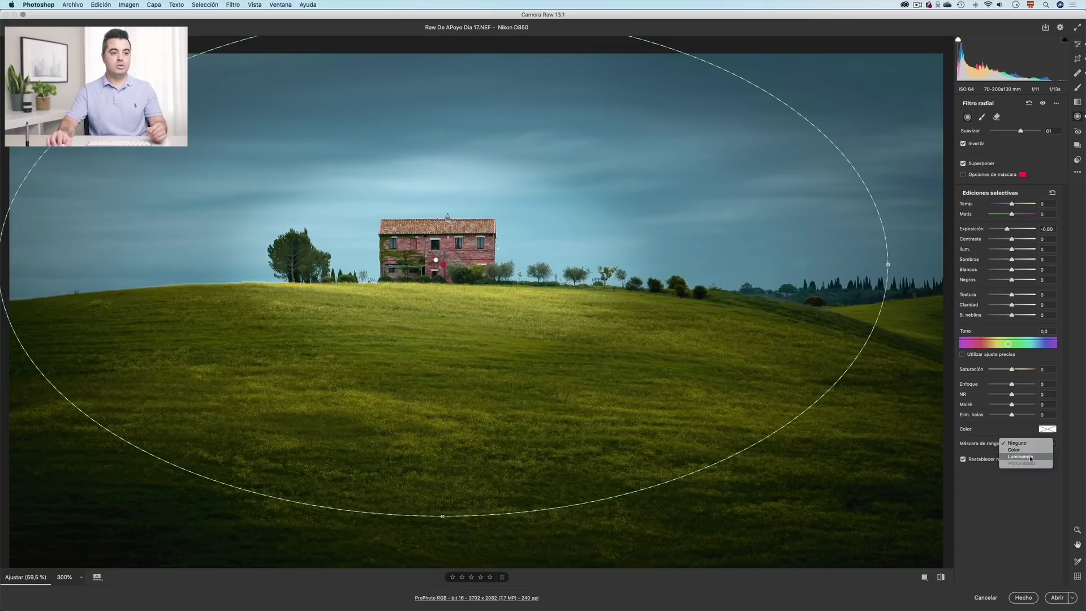
{"action": "left_click", "coordinate": [1031, 458]}
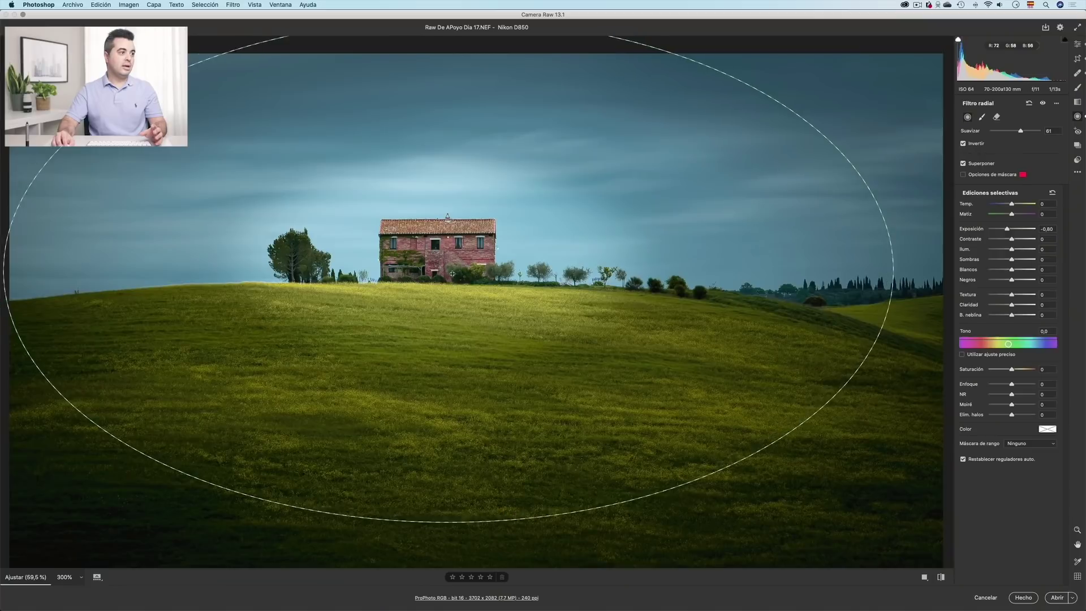
{"action": "left_click_drag", "start_coordinate": [452, 274], "coordinate": [446, 264]}
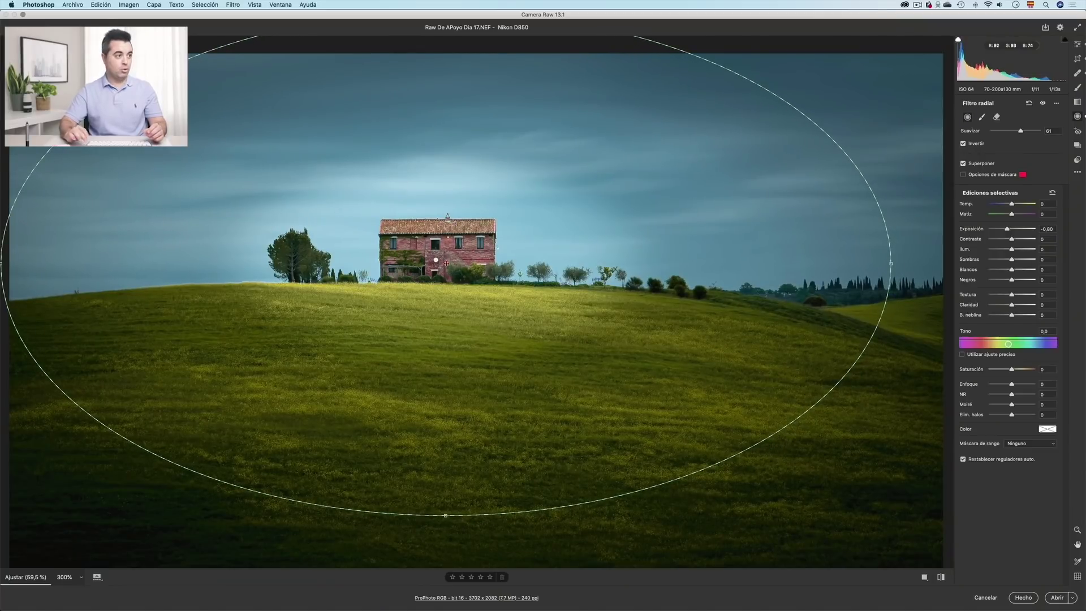
{"action": "key", "text": "Delete"}
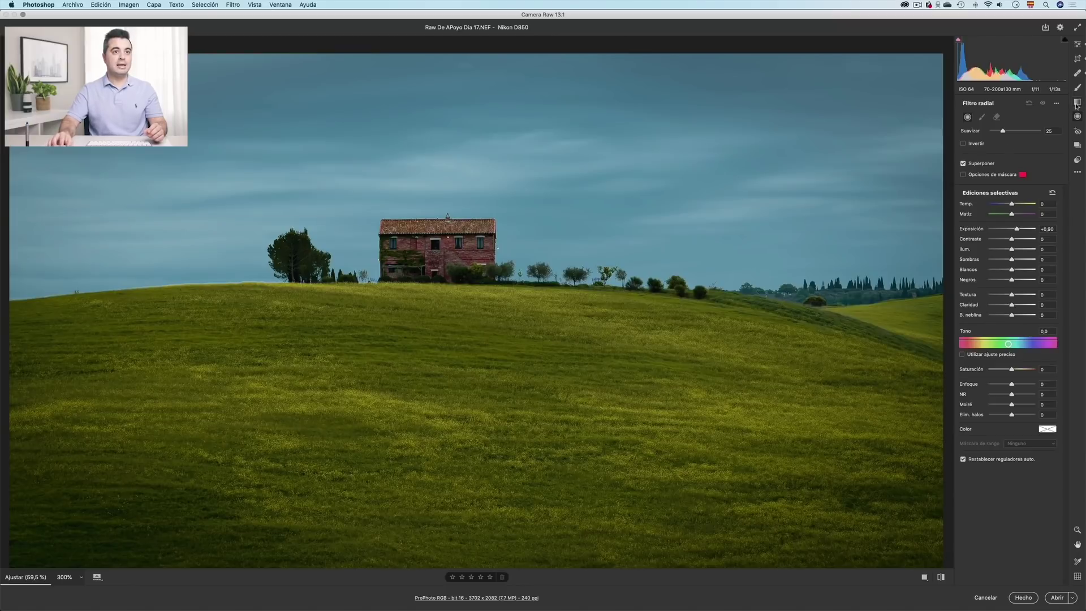
Draw a vertical graduated filter over the sky, from the photo's upper edge down to the base of the house.
{"action": "left_click", "coordinate": [1077, 104]}
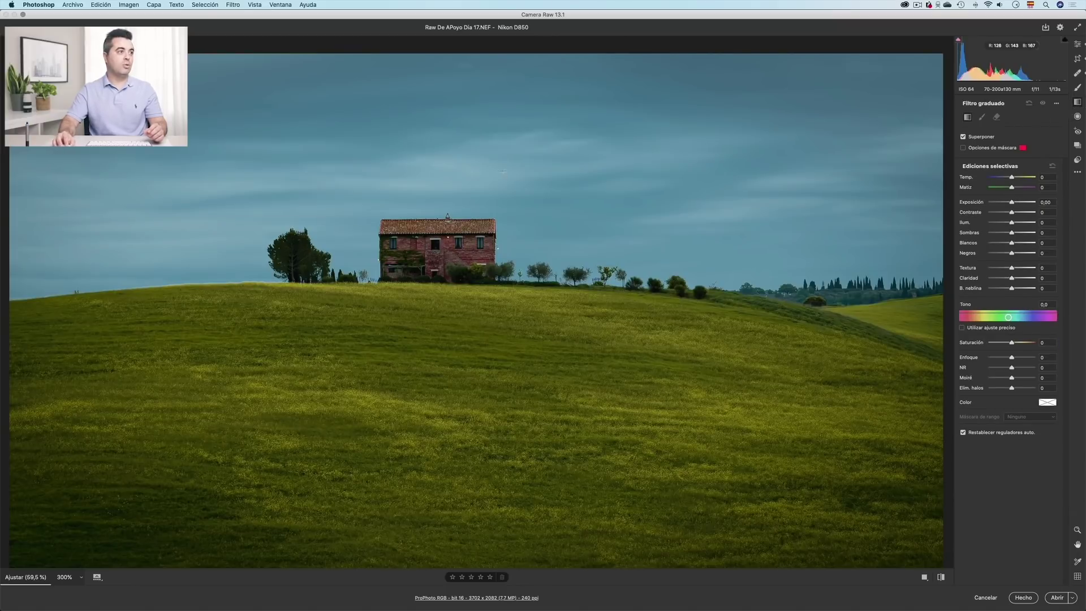
{"action": "left_click_drag", "start_coordinate": [463, 57], "coordinate": [463, 138]}
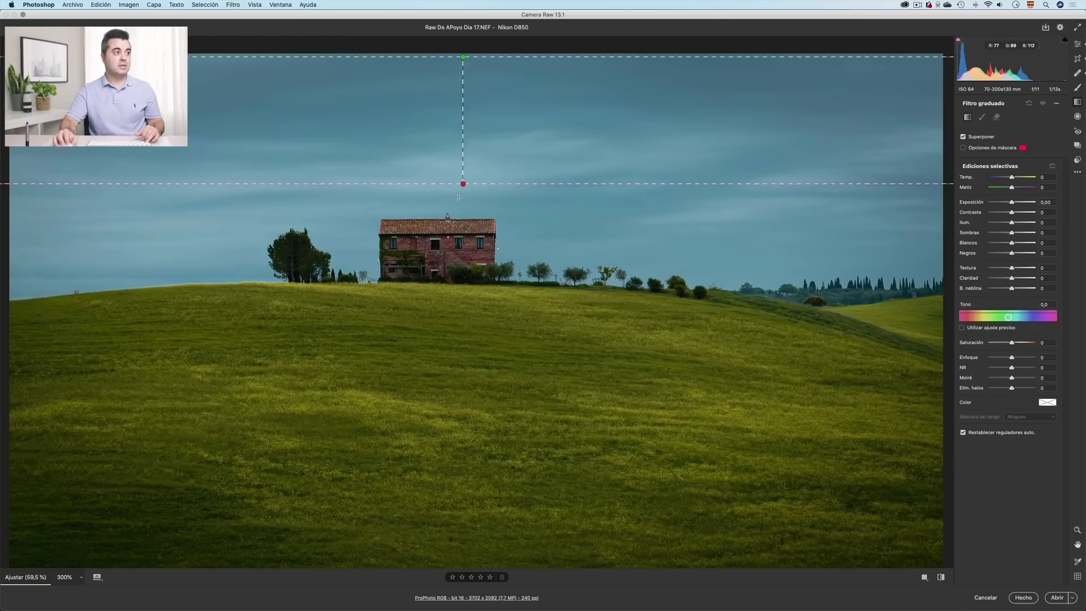
{"action": "left_click_drag", "start_coordinate": [463, 183], "coordinate": [464, 156]}
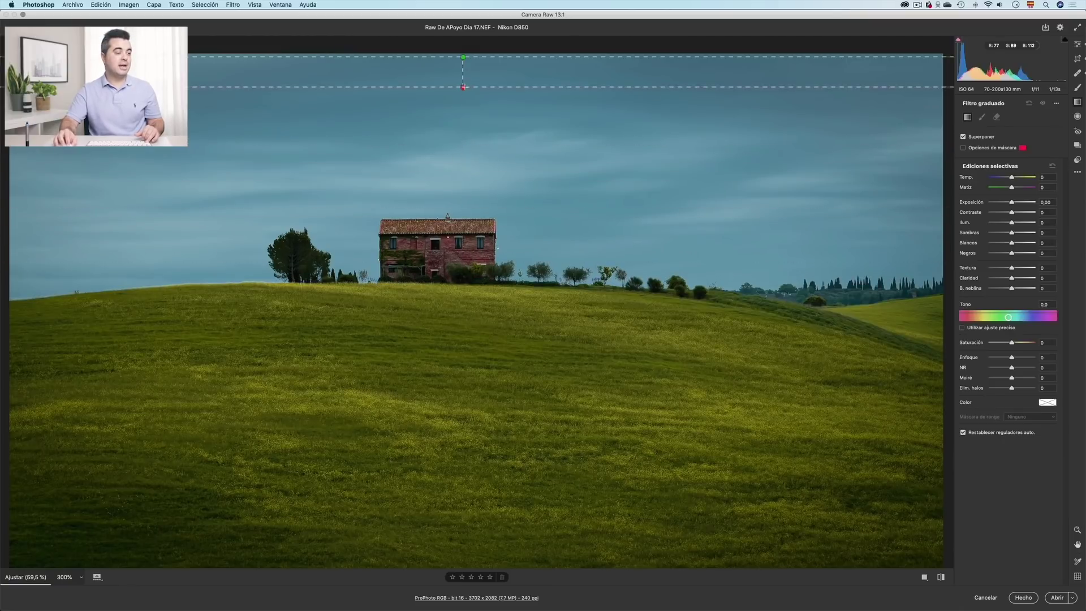
{"action": "mouse_move", "coordinate": [464, 205]}
{"action": "left_mouse_down"}
{"action": "mouse_move", "coordinate": [463, 283]}
{"action": "mouse_move", "coordinate": [461, 187]}
{"action": "left_mouse_up"}
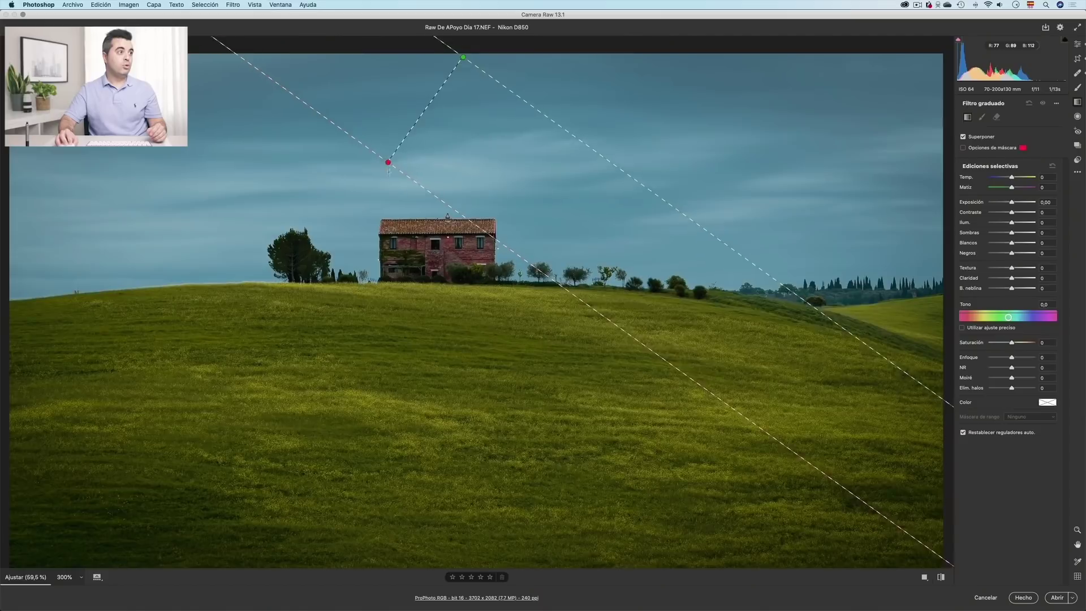
{"action": "left_click_drag", "start_coordinate": [389, 171], "coordinate": [453, 283]}
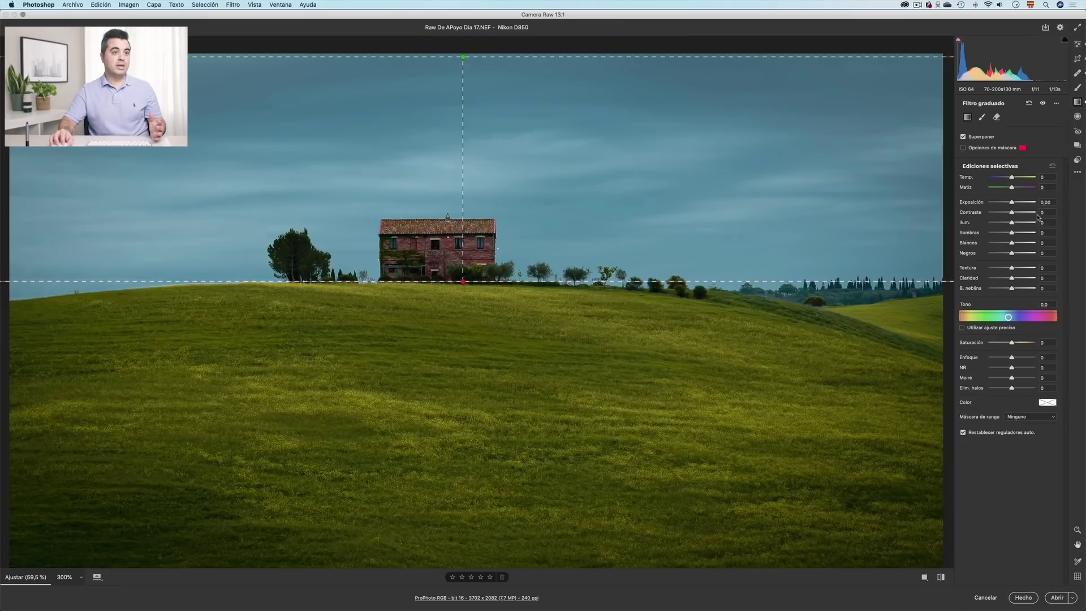
Set the sky filter's Exposición to -0.90 and move the filter down so it ends just below the horizon.
{"action": "left_click_drag", "start_coordinate": [1011, 204], "coordinate": [1008, 204]}
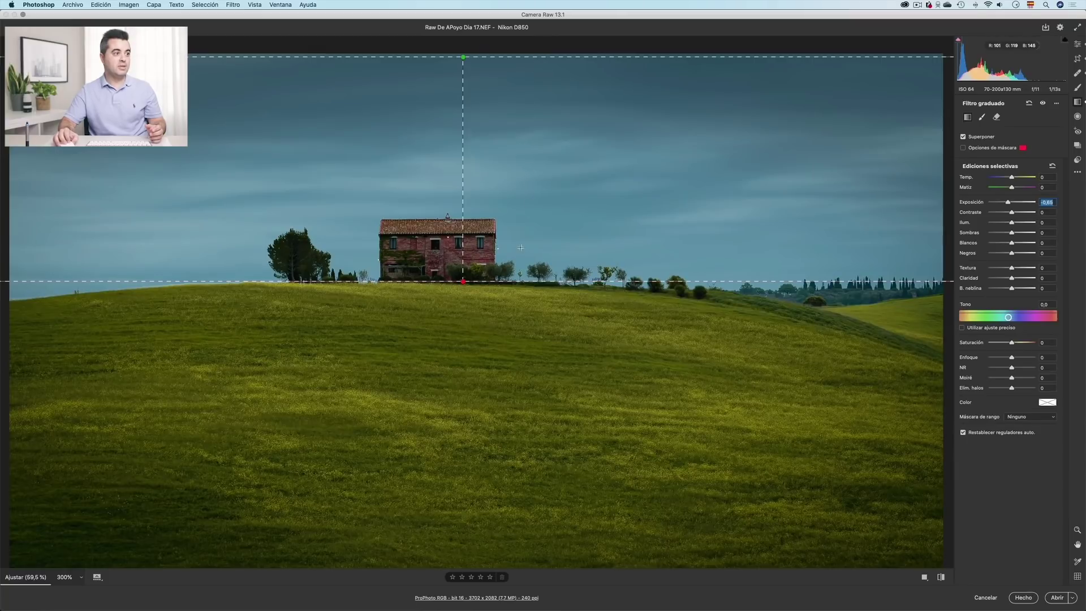
{"action": "scroll", "coordinate": [520, 248], "scroll_direction": "right", "scroll_amount": 1}
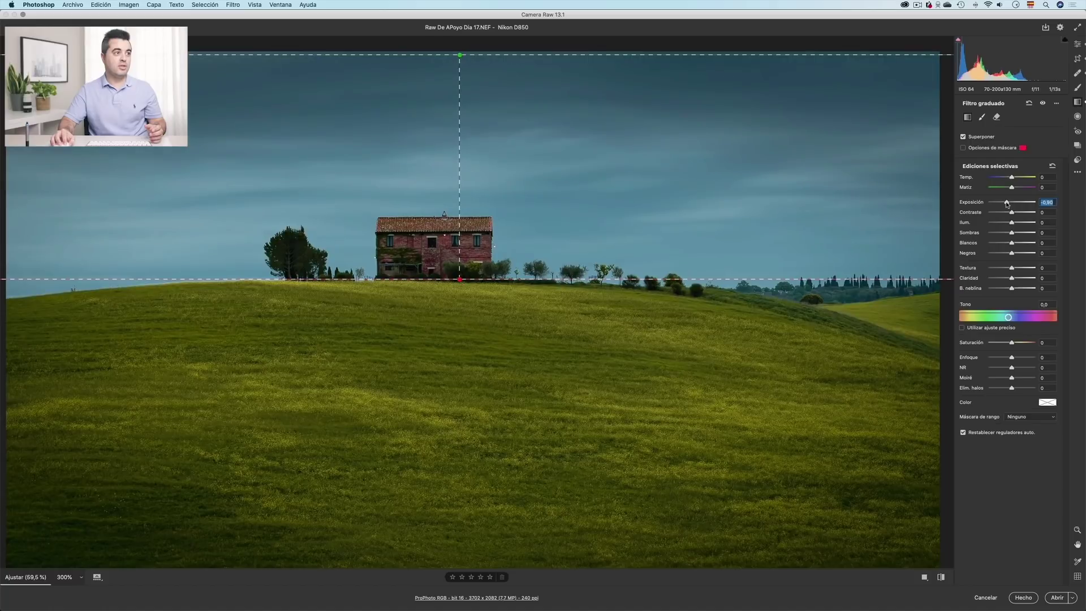
{"action": "left_click_drag", "start_coordinate": [459, 97], "coordinate": [459, 129]}
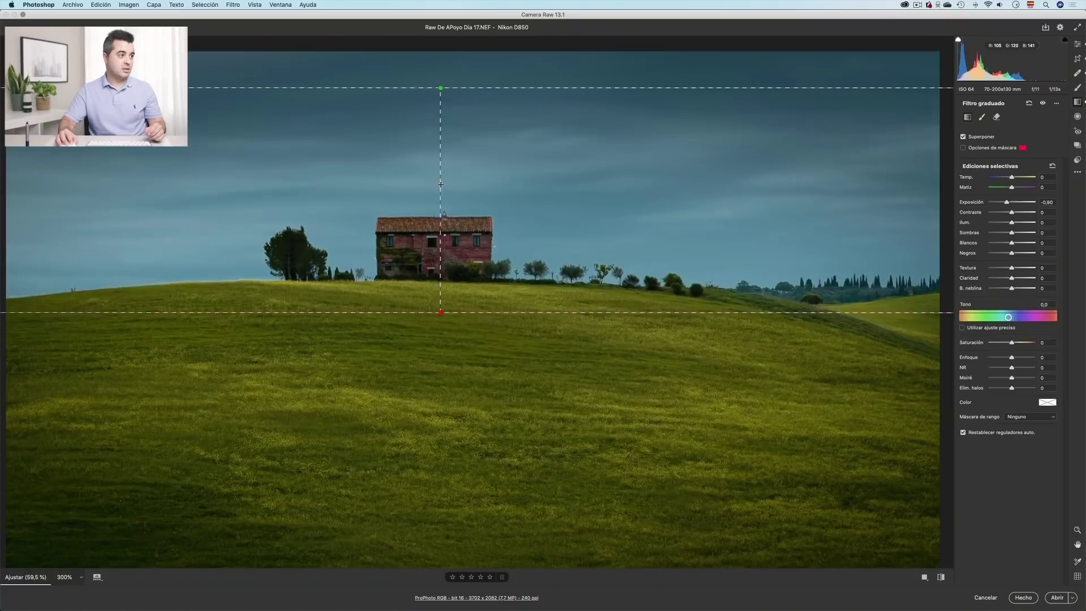
{"action": "left_click_drag", "start_coordinate": [439, 179], "coordinate": [453, 179]}
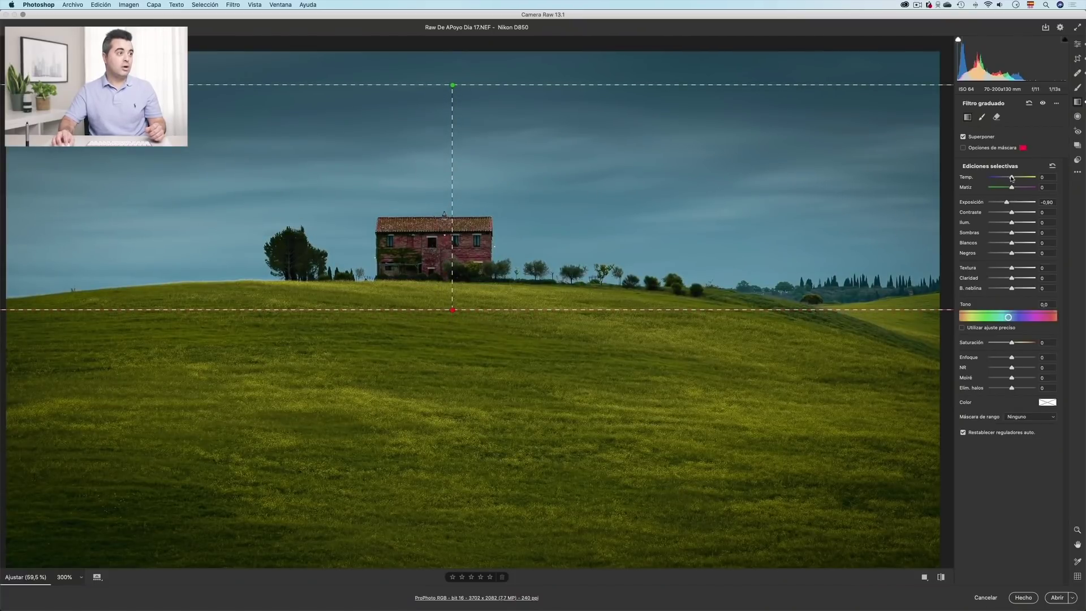
Set the sky filter's Temp. to -13 and tint it blue with Tono 218 and Saturación 43, then shift it slightly sideways.
{"action": "left_click_drag", "start_coordinate": [1008, 179], "coordinate": [1011, 179]}
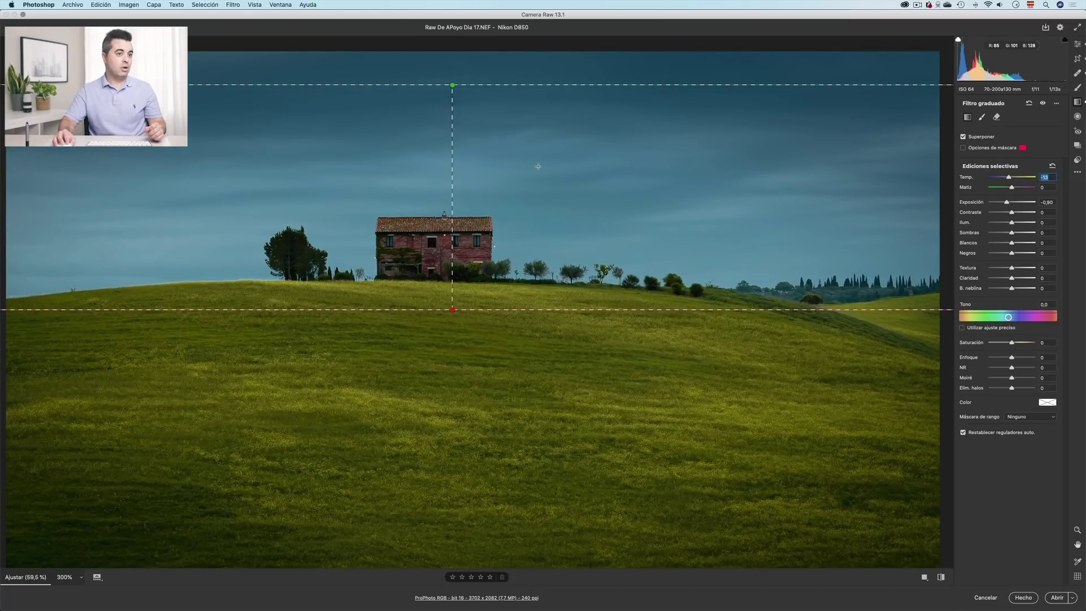
{"action": "left_click", "coordinate": [1049, 403]}
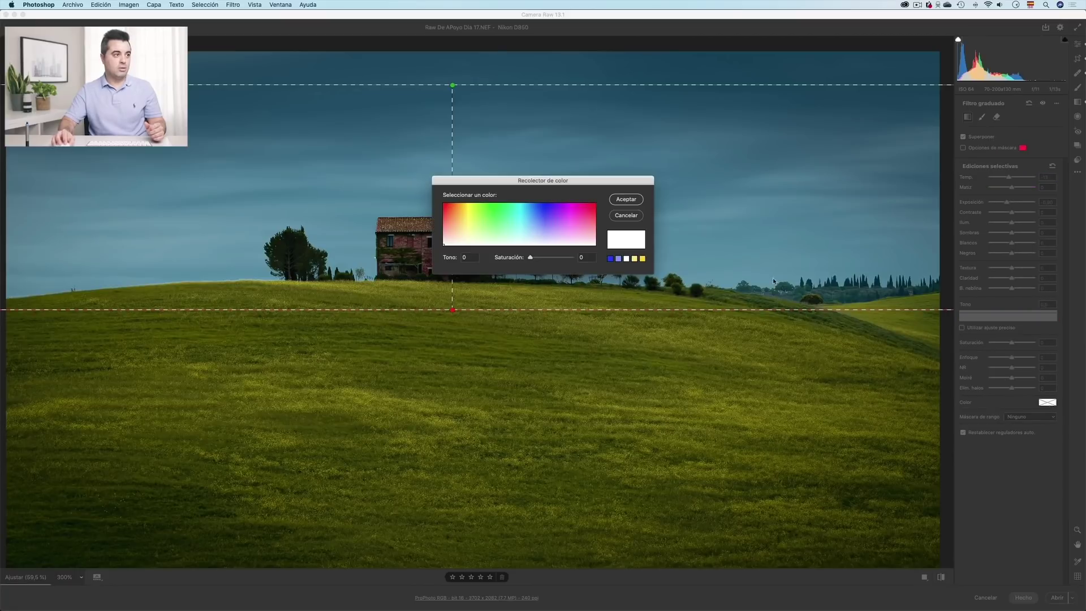
{"action": "left_click", "coordinate": [530, 204]}
{"action": "left_click_drag", "start_coordinate": [530, 204], "coordinate": [534, 202]}
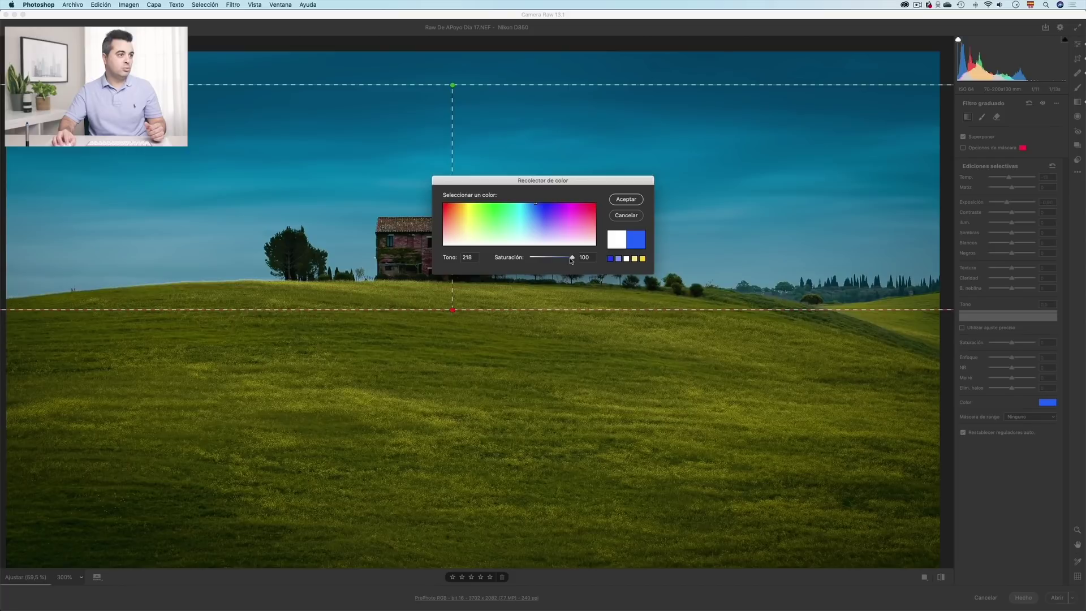
{"action": "left_click_drag", "start_coordinate": [571, 261], "coordinate": [550, 262]}
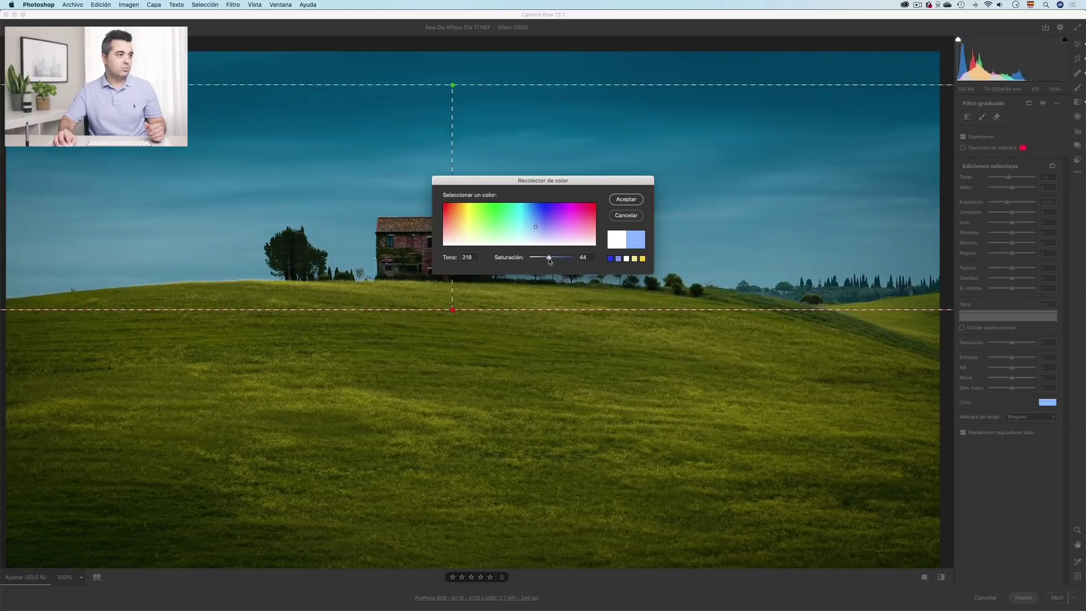
{"action": "left_click", "coordinate": [626, 200]}
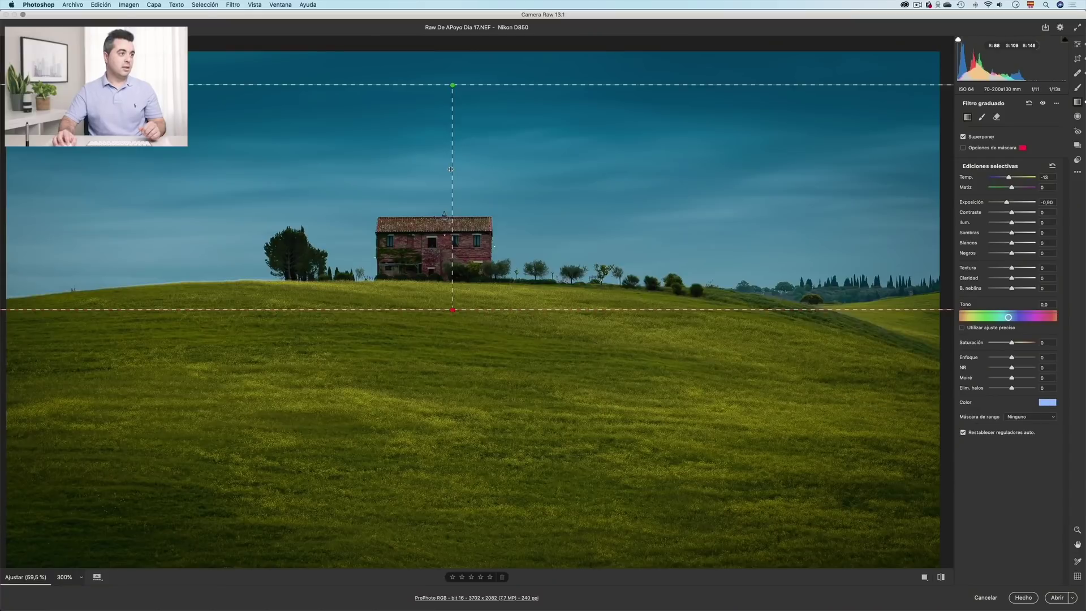
{"action": "mouse_move", "coordinate": [451, 169]}
{"action": "left_mouse_down"}
{"action": "mouse_move", "coordinate": [478, 172]}
{"action": "mouse_move", "coordinate": [448, 178]}
{"action": "mouse_move", "coordinate": [456, 137]}
{"action": "mouse_move", "coordinate": [465, 170]}
{"action": "left_mouse_up"}
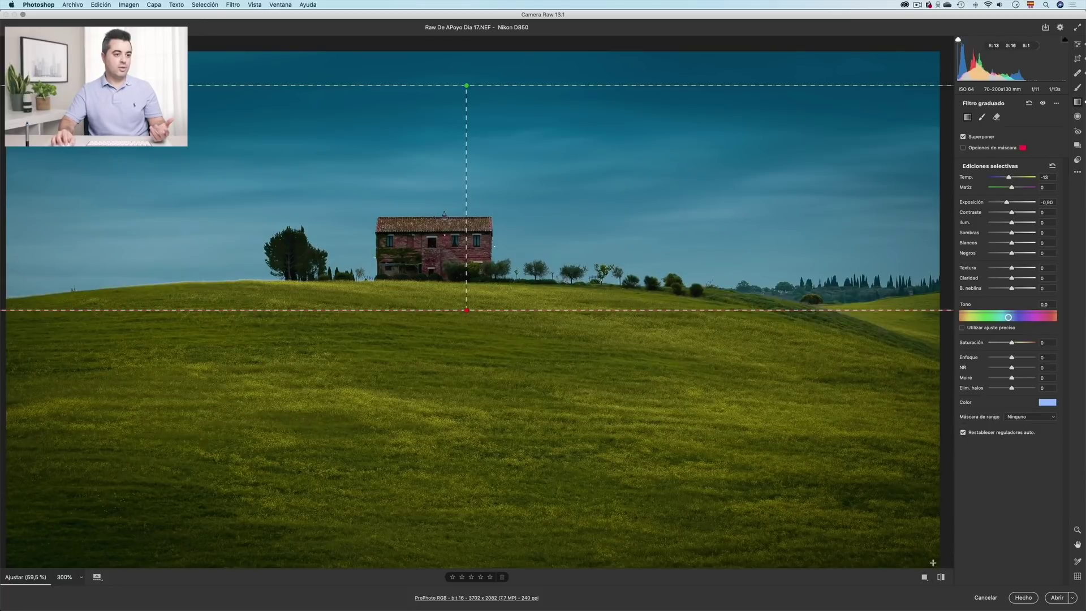
Draw a diagonal graduated filter from the lower-right corner to the hill crest, remove its colour tint, and set Temp. 0 and Exposición -1.55.
{"action": "left_click_drag", "start_coordinate": [933, 563], "coordinate": [825, 328]}
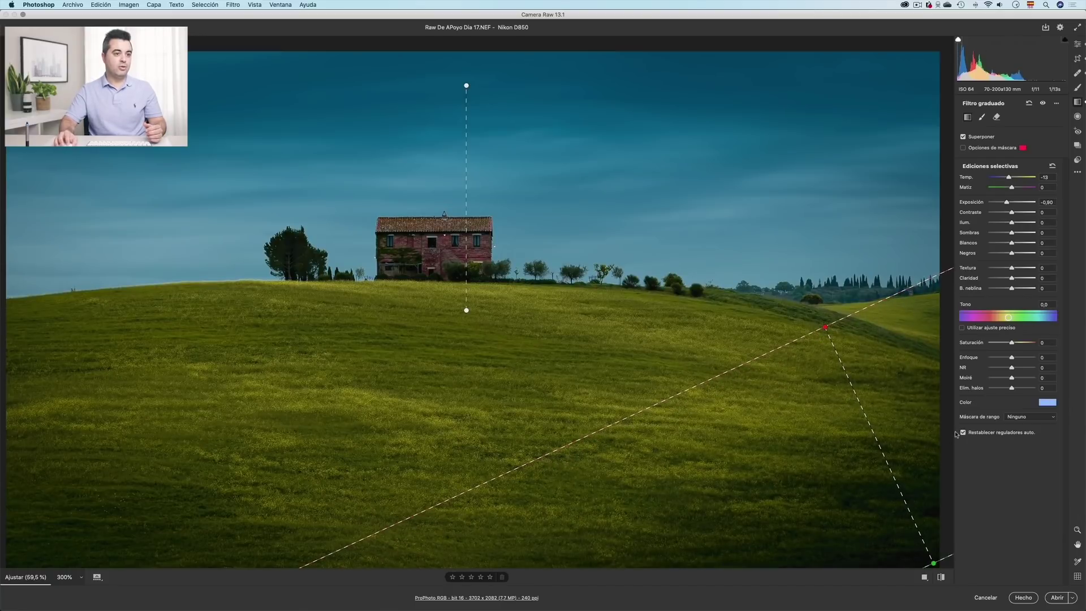
{"action": "left_click", "coordinate": [1048, 403]}
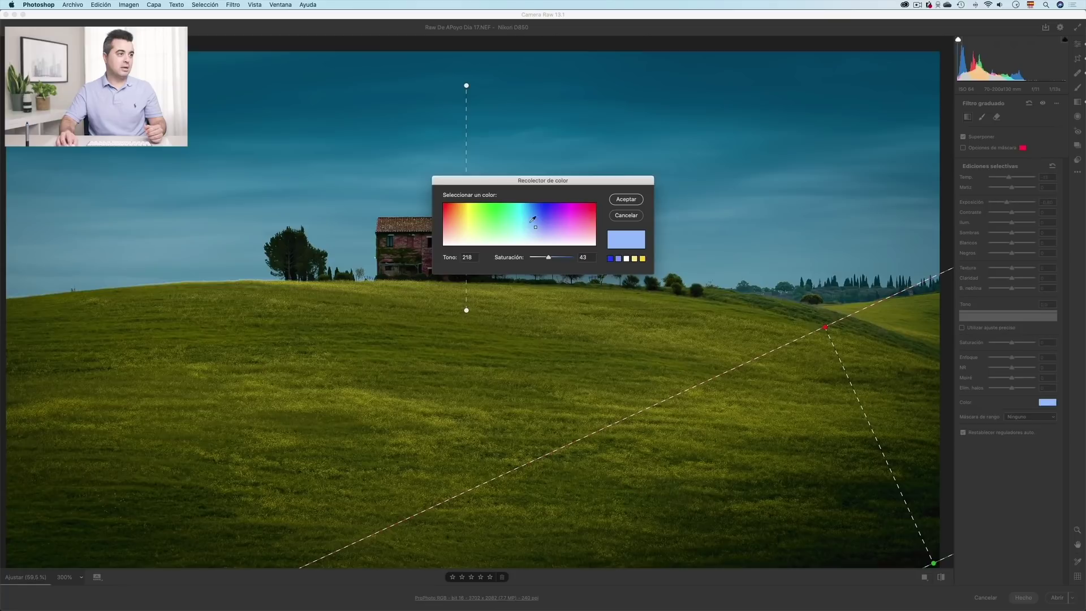
{"action": "left_click_drag", "start_coordinate": [533, 220], "coordinate": [432, 289]}
{"action": "left_click", "coordinate": [630, 200]}
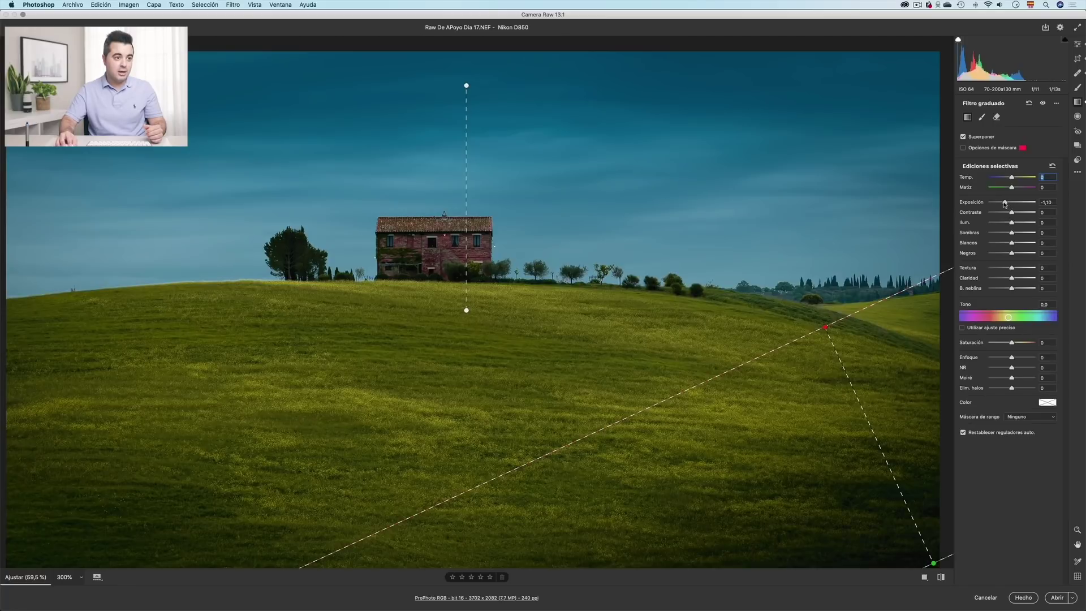
{"action": "left_click_drag", "start_coordinate": [1005, 205], "coordinate": [1003, 203]}
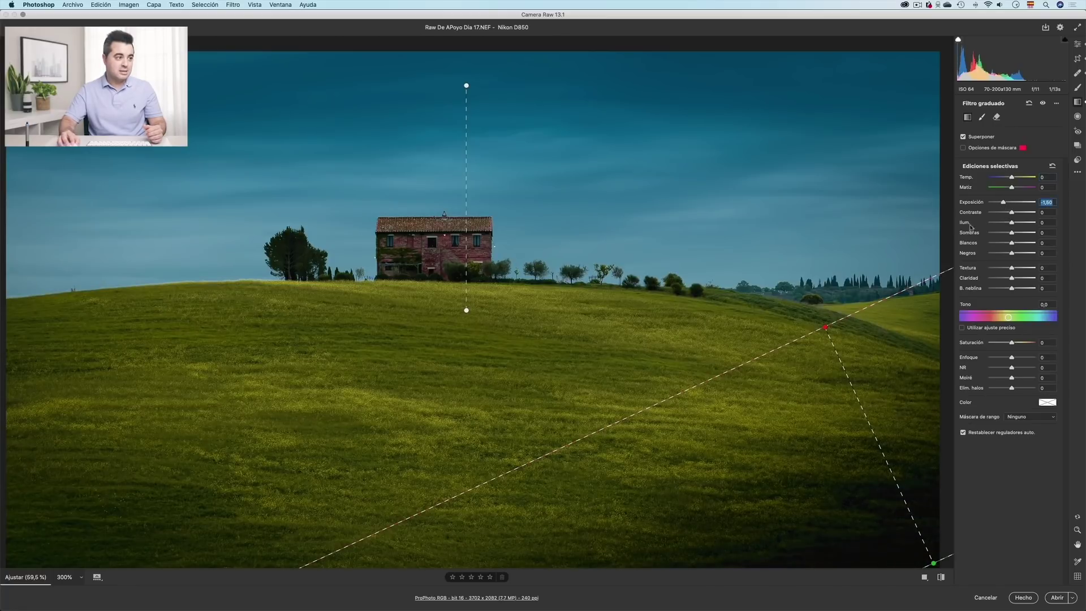
Draw a diagonal graduated filter from the lower-left corner with Exposición +0.05, and set the lower-right filter's Exposición to -0.50.
{"action": "left_click_drag", "start_coordinate": [26, 569], "coordinate": [160, 281]}
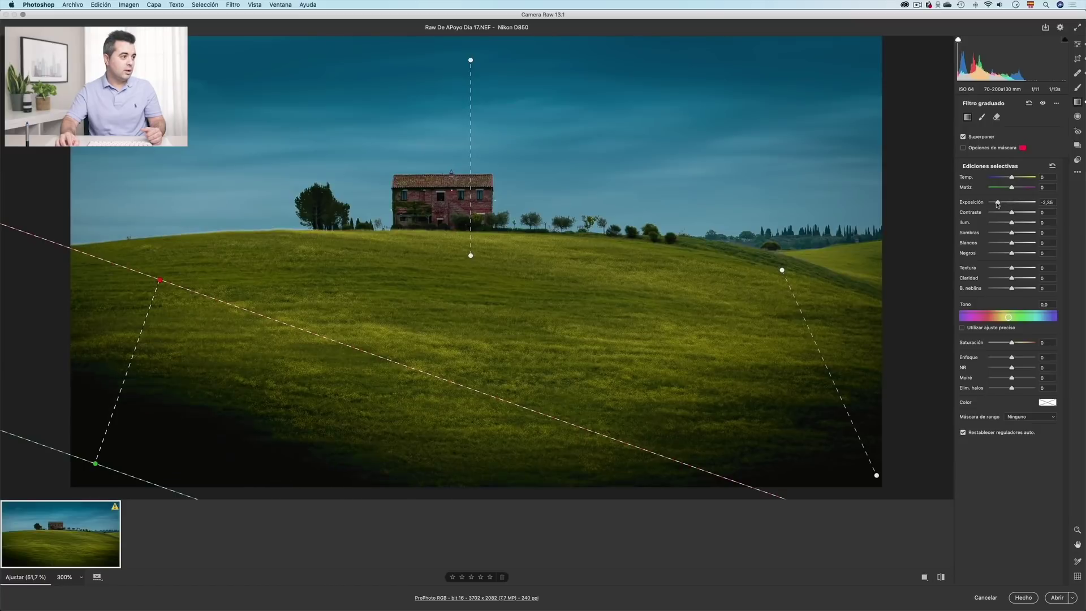
{"action": "left_click_drag", "start_coordinate": [1004, 204], "coordinate": [1012, 203]}
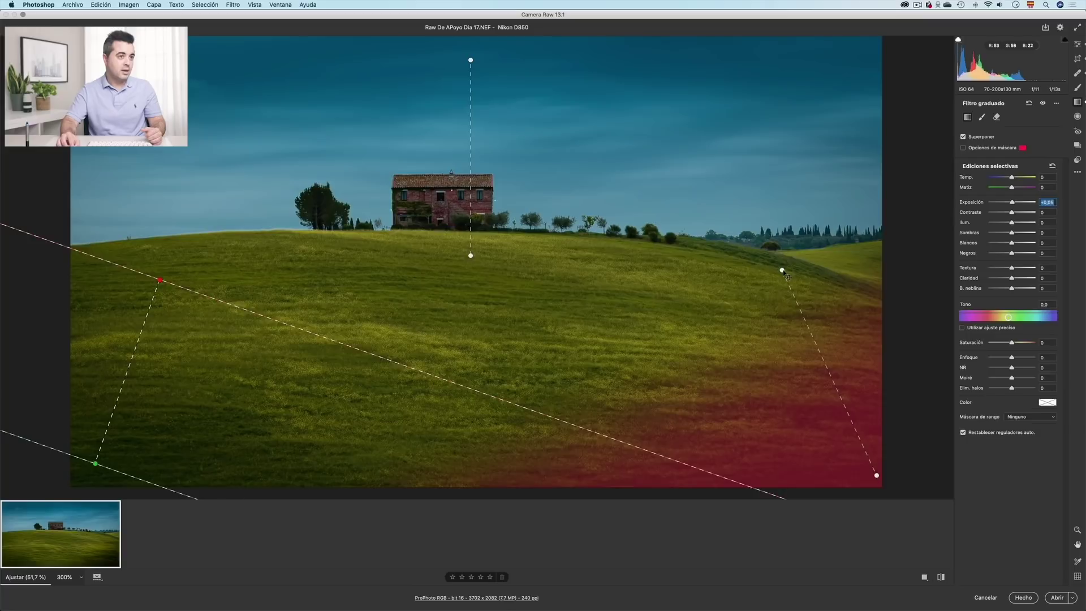
{"action": "left_click", "coordinate": [782, 270]}
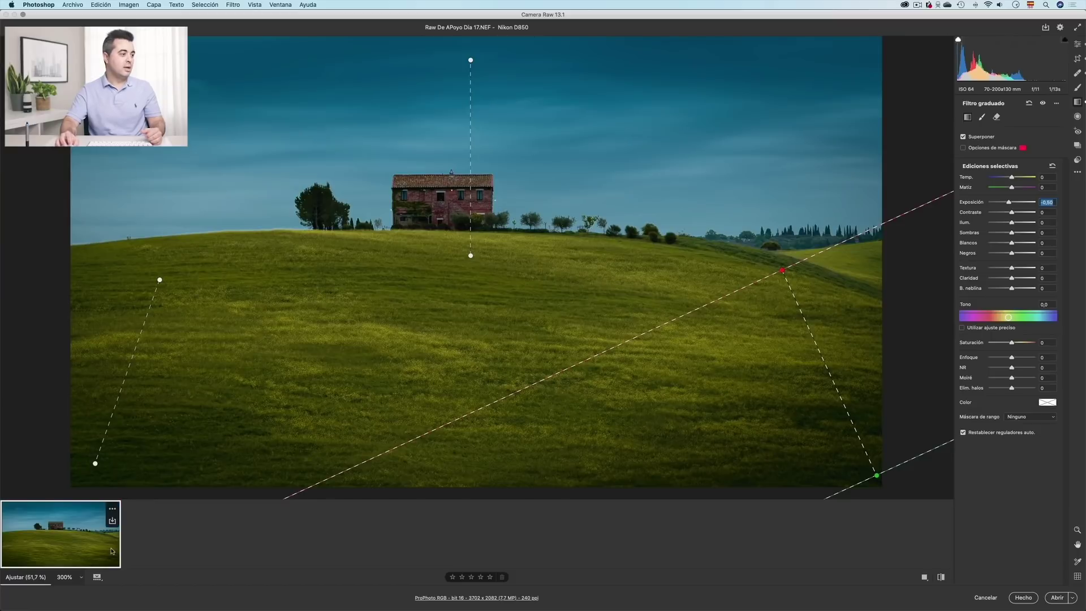
{"action": "left_click", "coordinate": [97, 578]}
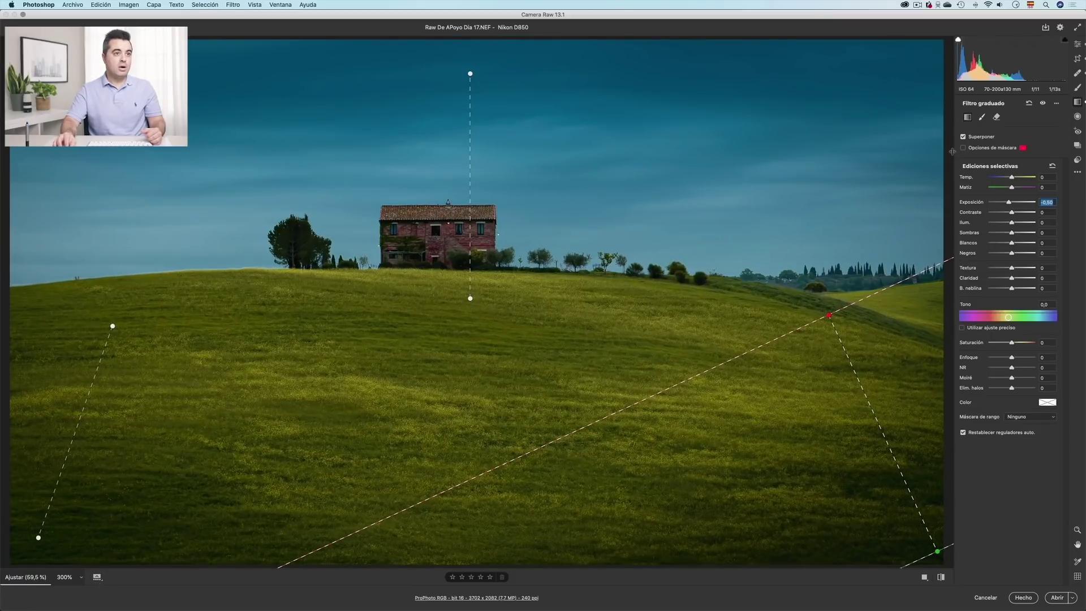
Toggle the Superponer overlay of the graduated filters repeatedly to view the photo without guides, leaving it off.
{"action": "left_click", "coordinate": [963, 137]}
{"action": "left_click", "coordinate": [964, 137]}
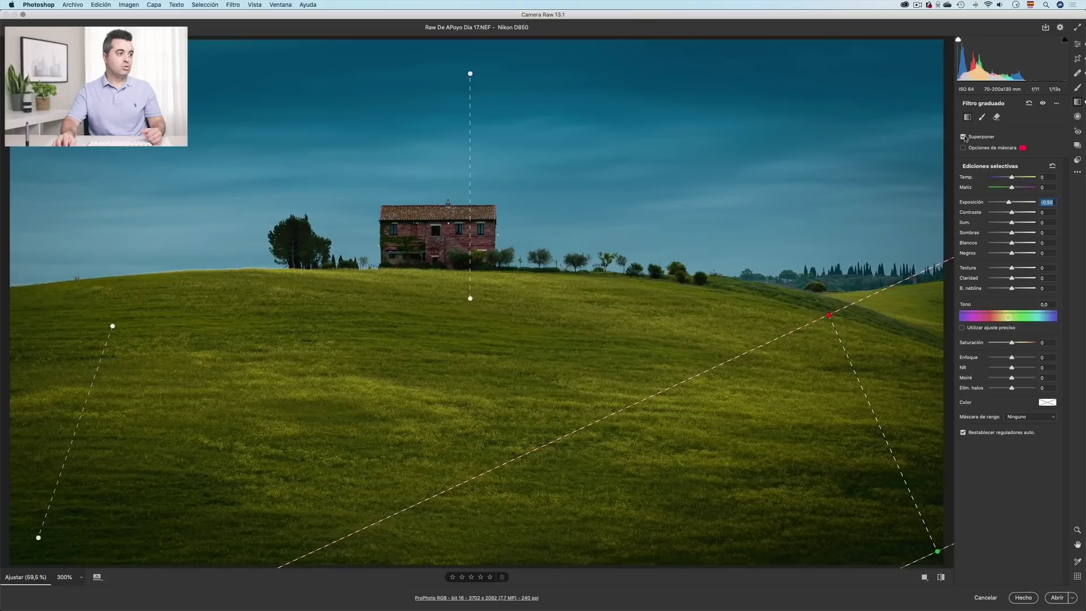
{"action": "left_click", "coordinate": [964, 137]}
{"action": "left_click", "coordinate": [964, 137]}
{"action": "left_click", "coordinate": [964, 137]}
{"action": "left_click", "coordinate": [964, 137]}
{"action": "left_click", "coordinate": [964, 137]}
{"action": "left_click", "coordinate": [964, 137]}
{"action": "left_click", "coordinate": [964, 137]}
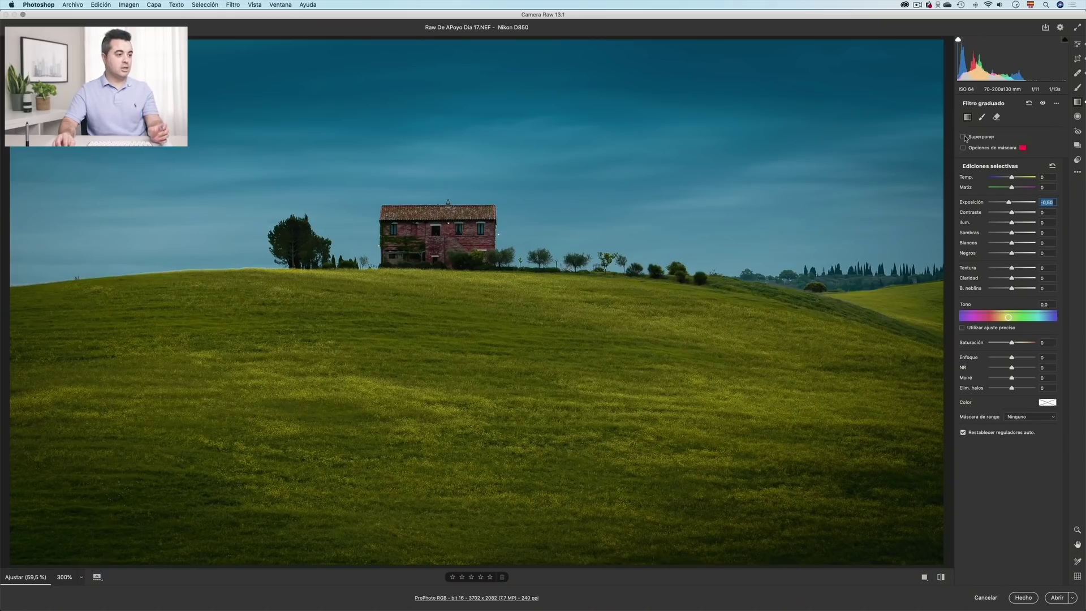
Keep ProPhoto RGB and 16 bits/canal in the workflow preferences, enable opening as smart objects, and open the photo in Photoshop.
{"action": "left_click", "coordinate": [477, 598]}
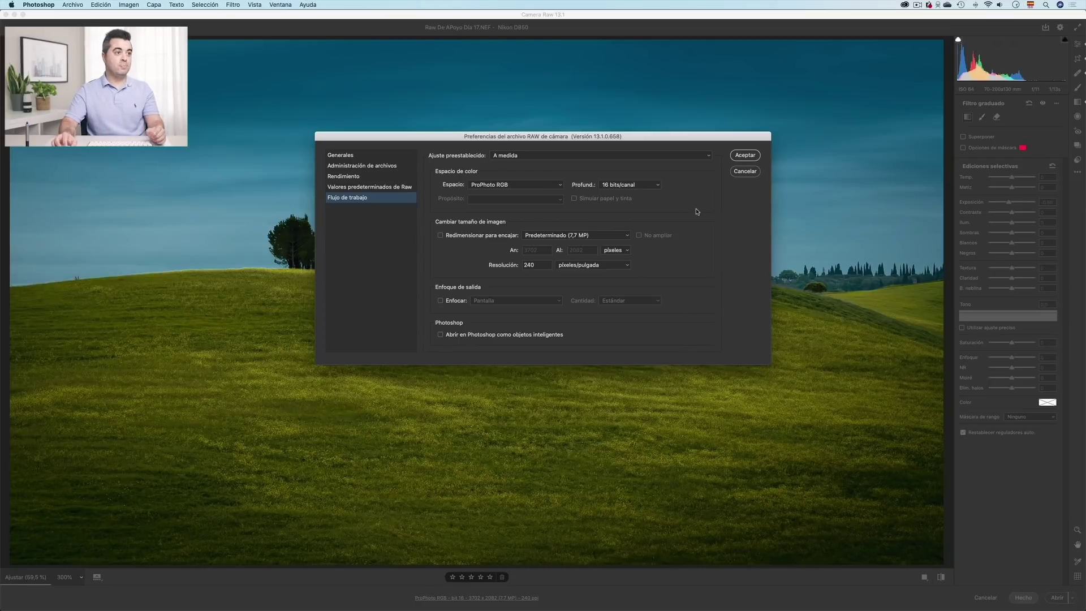
{"action": "left_click", "coordinate": [520, 185]}
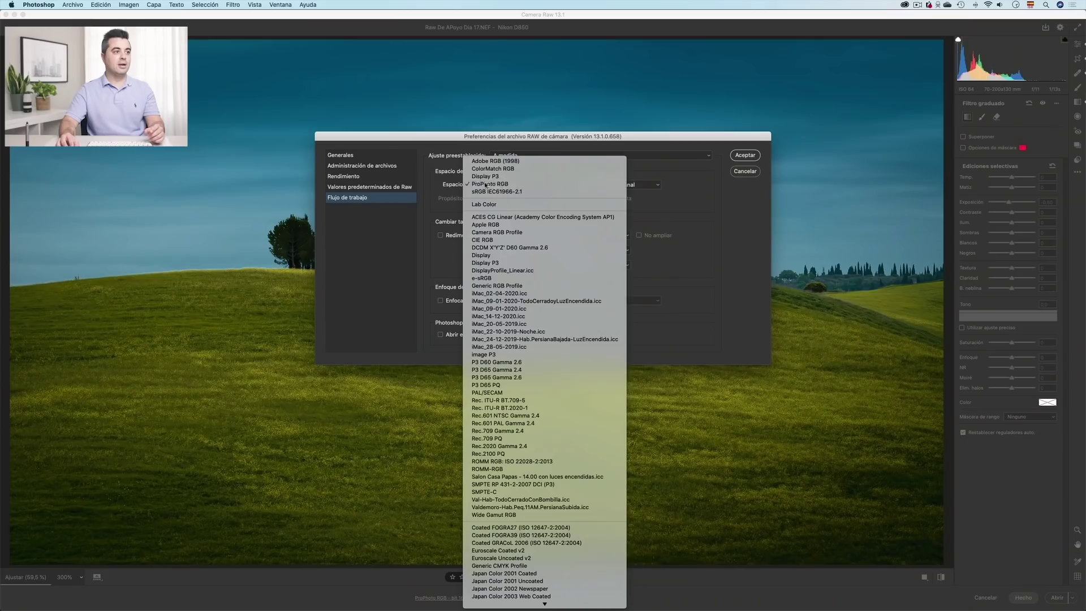
{"action": "left_click", "coordinate": [492, 206]}
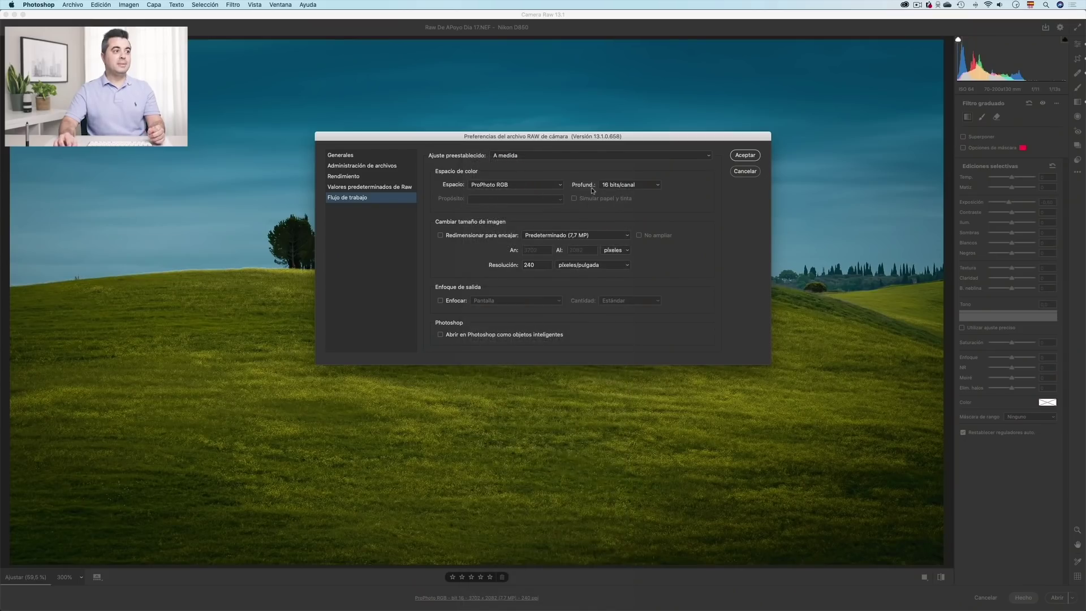
{"action": "left_click", "coordinate": [625, 185]}
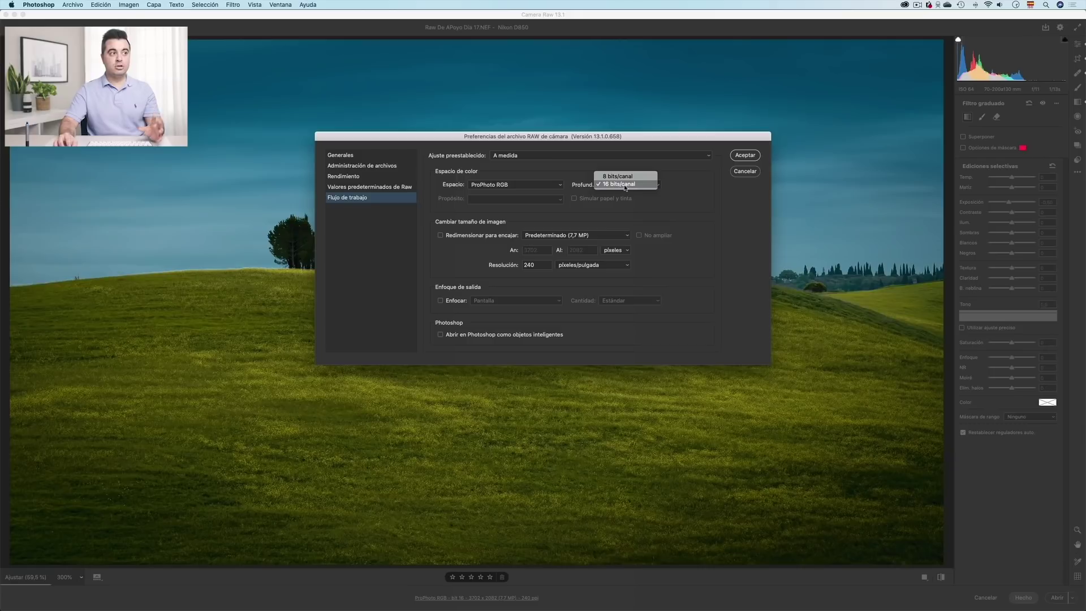
{"action": "left_click", "coordinate": [628, 185]}
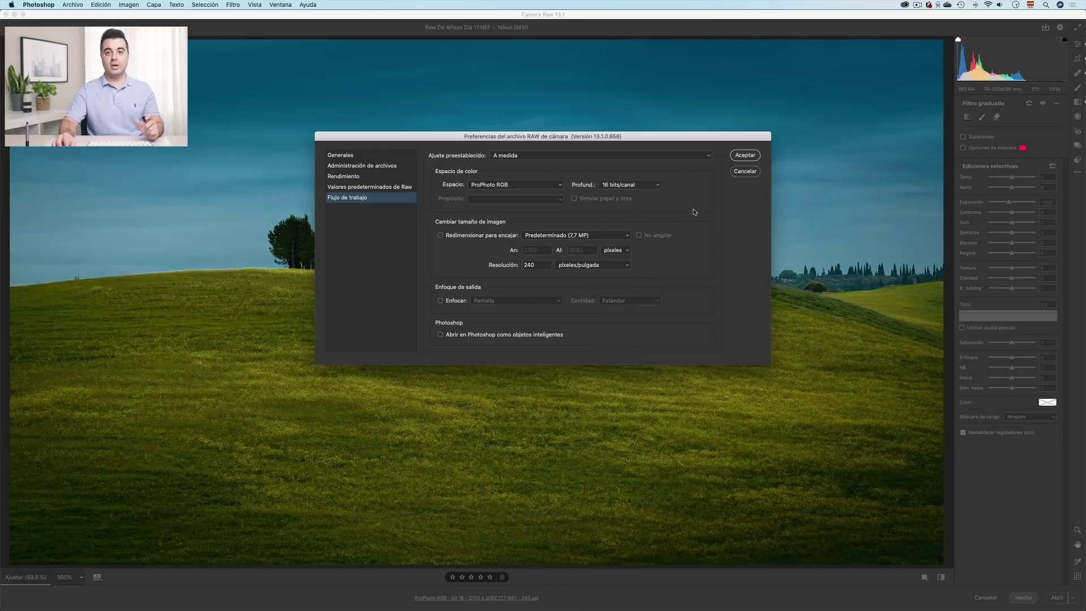
{"action": "left_click", "coordinate": [440, 335]}
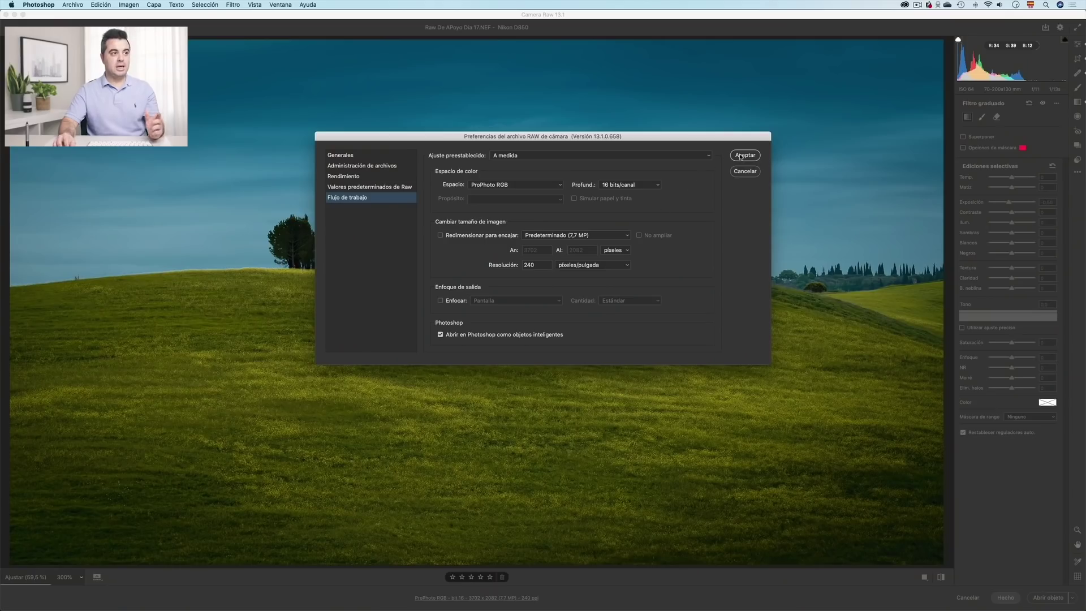
{"action": "left_click", "coordinate": [744, 156]}
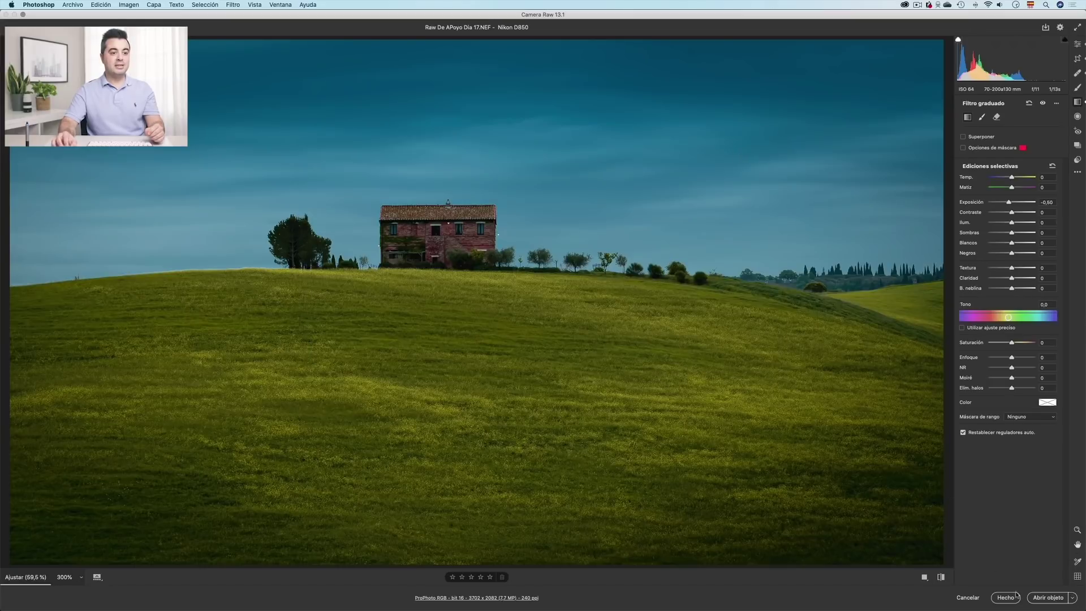
{"action": "left_click", "coordinate": [1048, 599]}
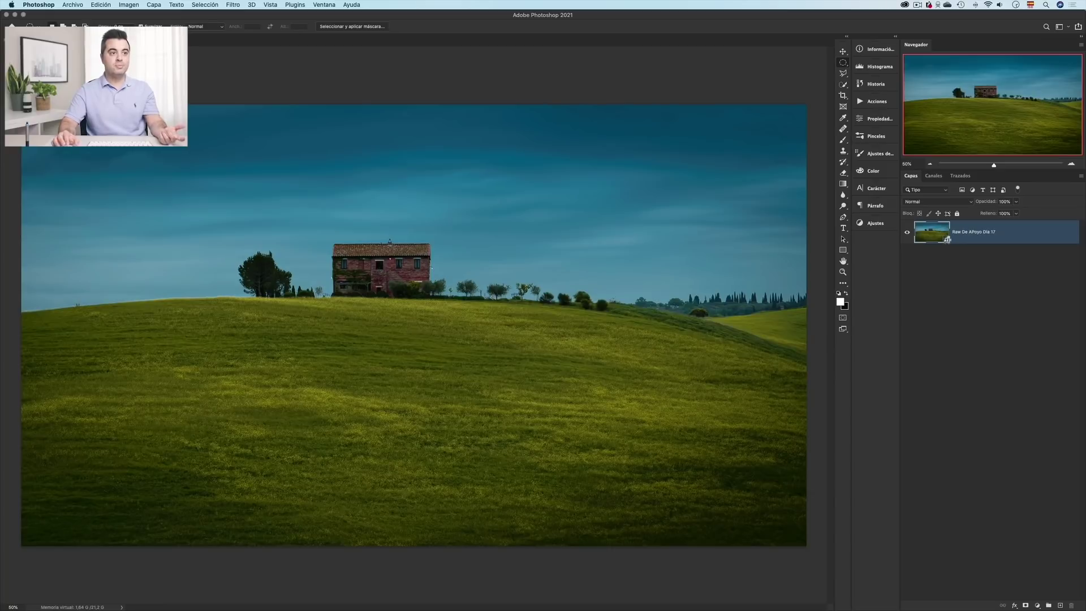
Reopen the smart object layer's raw settings, raise the overall Exposición strongly, and apply the change to the layer.
{"action": "double_click", "coordinate": [948, 239]}
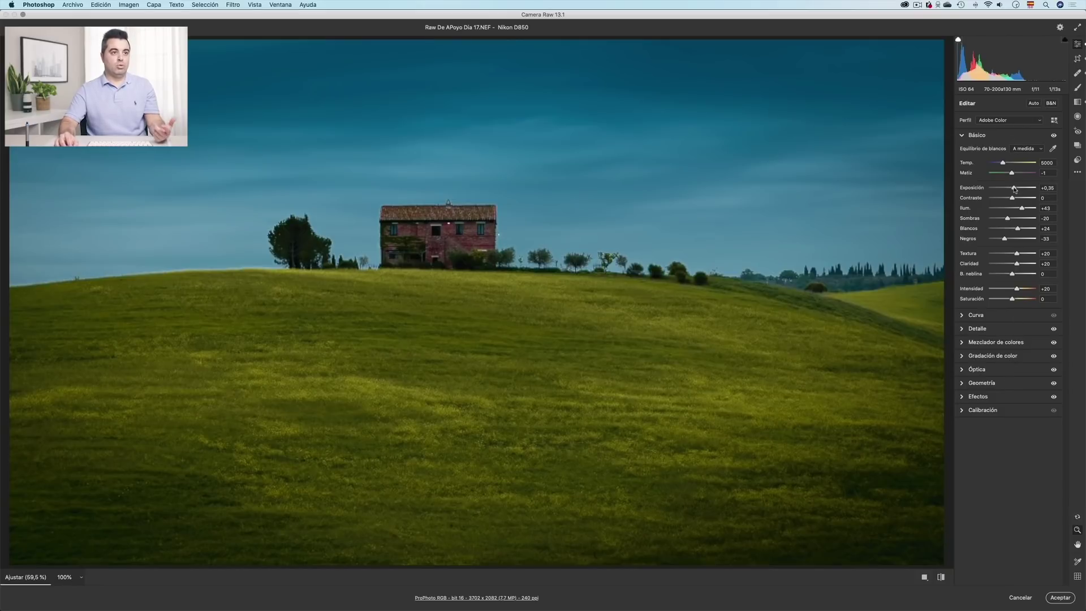
{"action": "left_click_drag", "start_coordinate": [1010, 189], "coordinate": [1023, 187]}
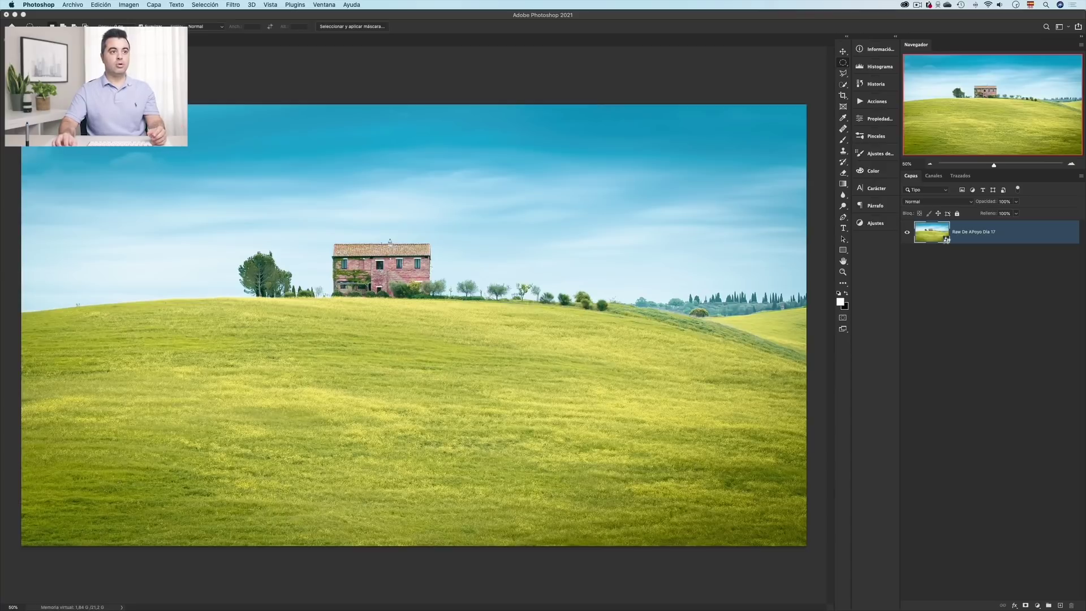
Reopen the smart object layer's raw settings, lower the overall Exposición to darken the photo, and apply the change.
{"action": "double_click", "coordinate": [946, 239]}
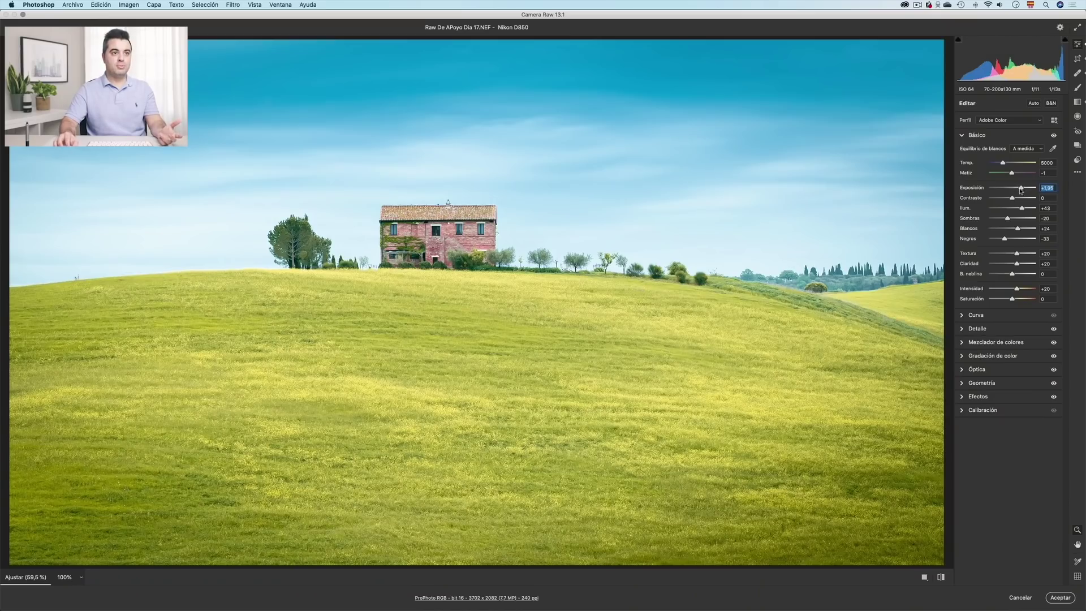
{"action": "left_click_drag", "start_coordinate": [1021, 189], "coordinate": [1017, 189]}
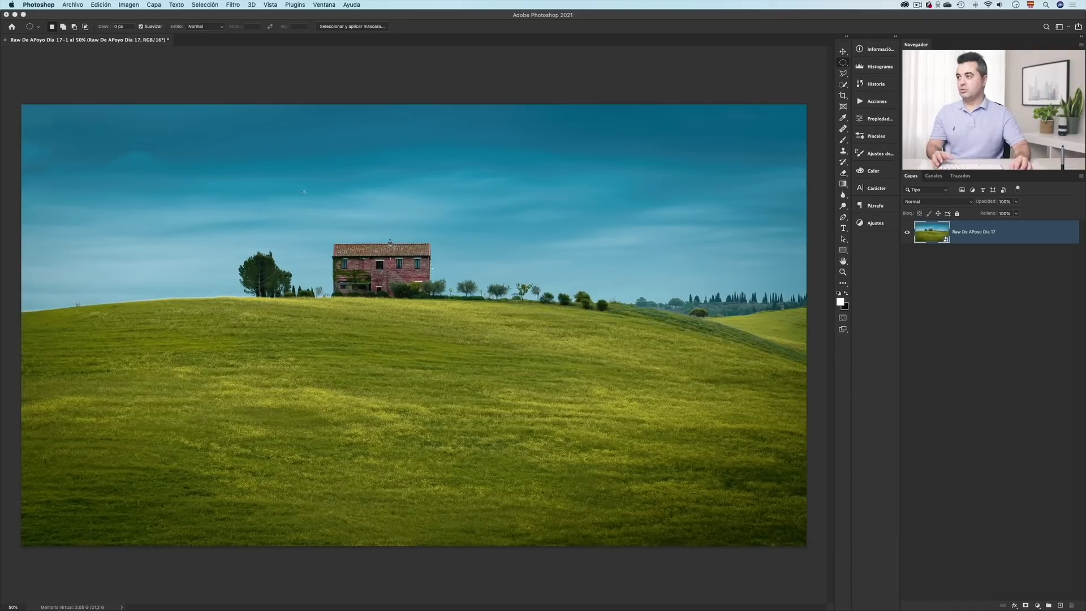
Start a new text layer over the sky above the house and set its font size to 100 pt.
{"action": "key", "text": "t"}
{"action": "left_click", "coordinate": [380, 233]}
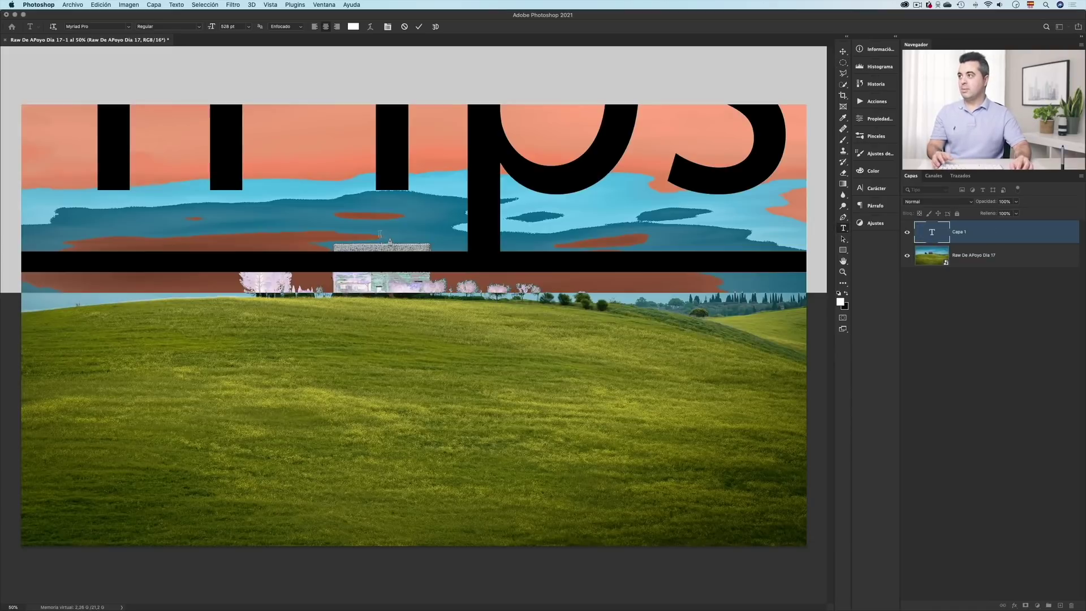
{"action": "left_click_drag", "start_coordinate": [214, 28], "coordinate": [65, 23]}
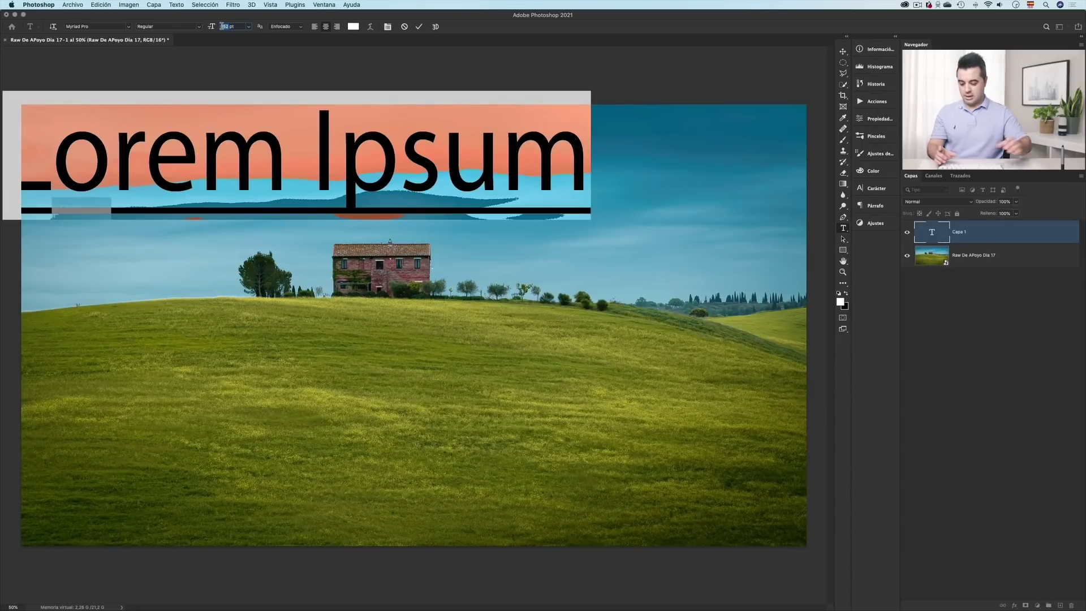
{"action": "type", "text": "100"}
{"action": "key", "text": "Return"}
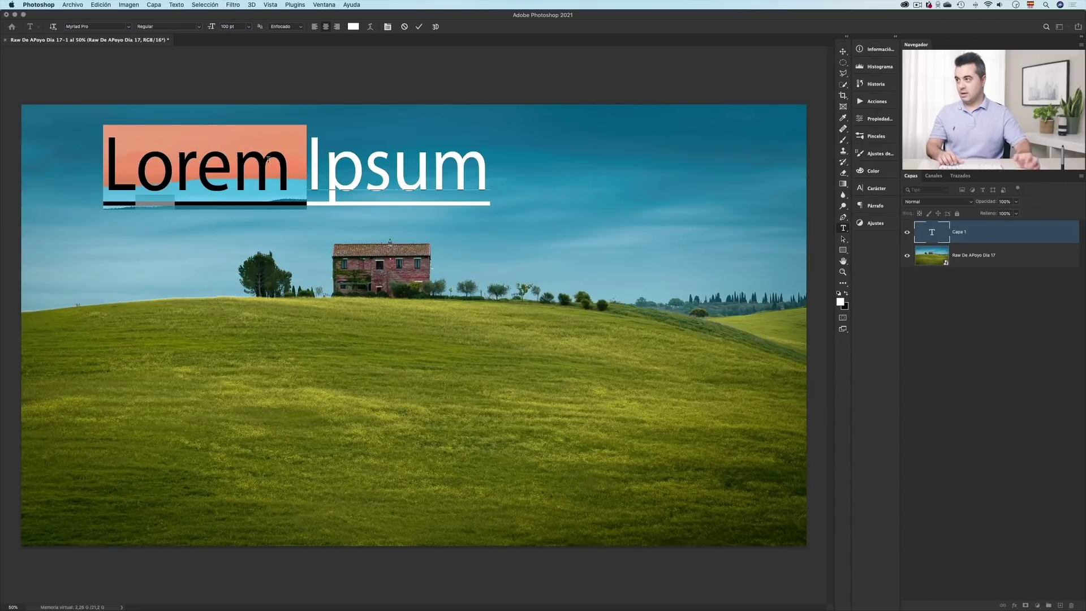
Replace the placeholder text with "Hola a todos" and commit the text layer.
{"action": "type", "text": "G"}
{"action": "key", "text": "BackSpace"}
{"action": "type", "text": "Ho"}
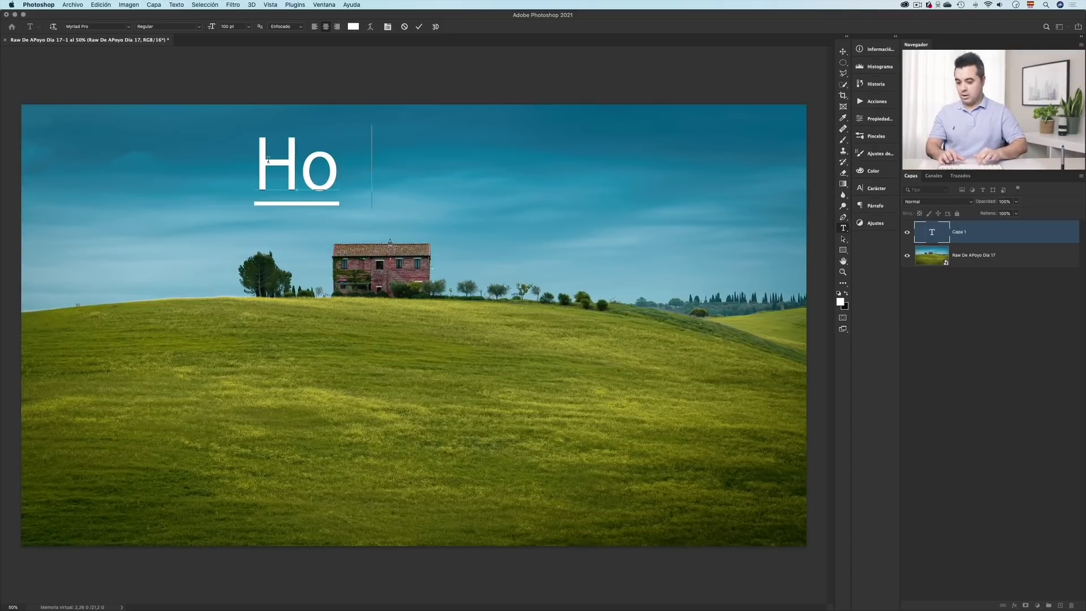
{"action": "type", "text": "la A todos"}
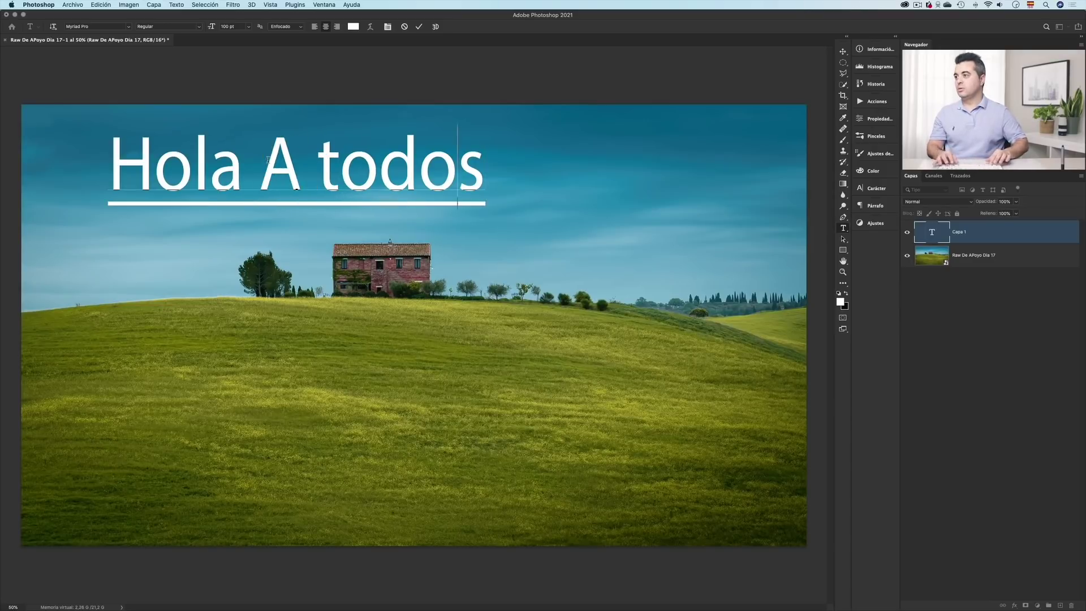
{"action": "key", "text": "BackSpace"}
{"action": "key", "text": "BackSpace"}
{"action": "type", "text": "a"}
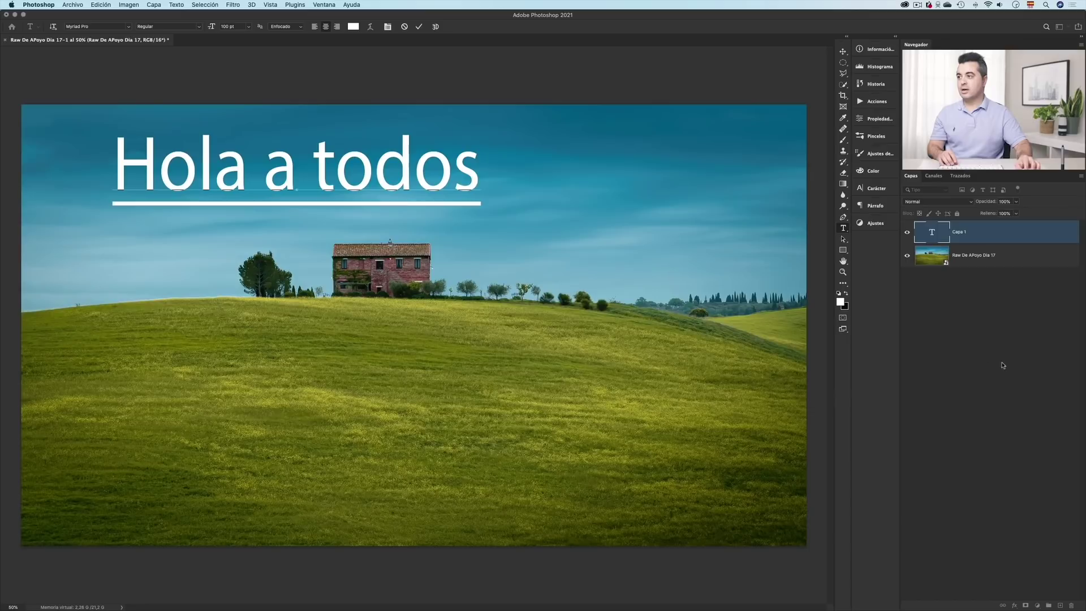
{"action": "left_click", "coordinate": [1003, 364]}
Move the "Hola a todos" text from the sky to the lower-right corner of the photo.
{"action": "key", "text": "v"}
{"action": "left_click_drag", "start_coordinate": [367, 185], "coordinate": [666, 509]}
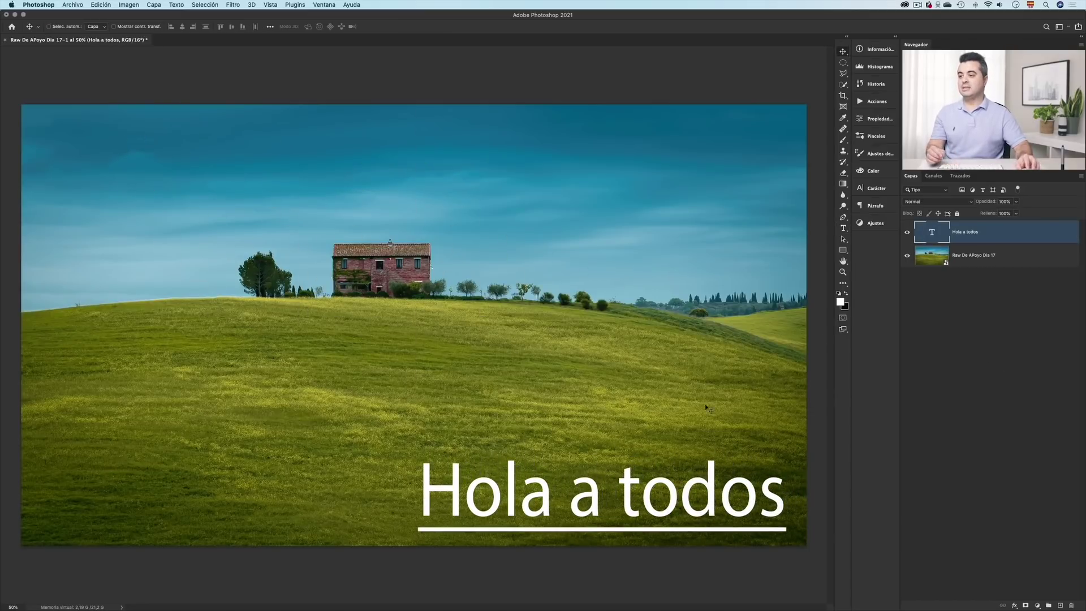